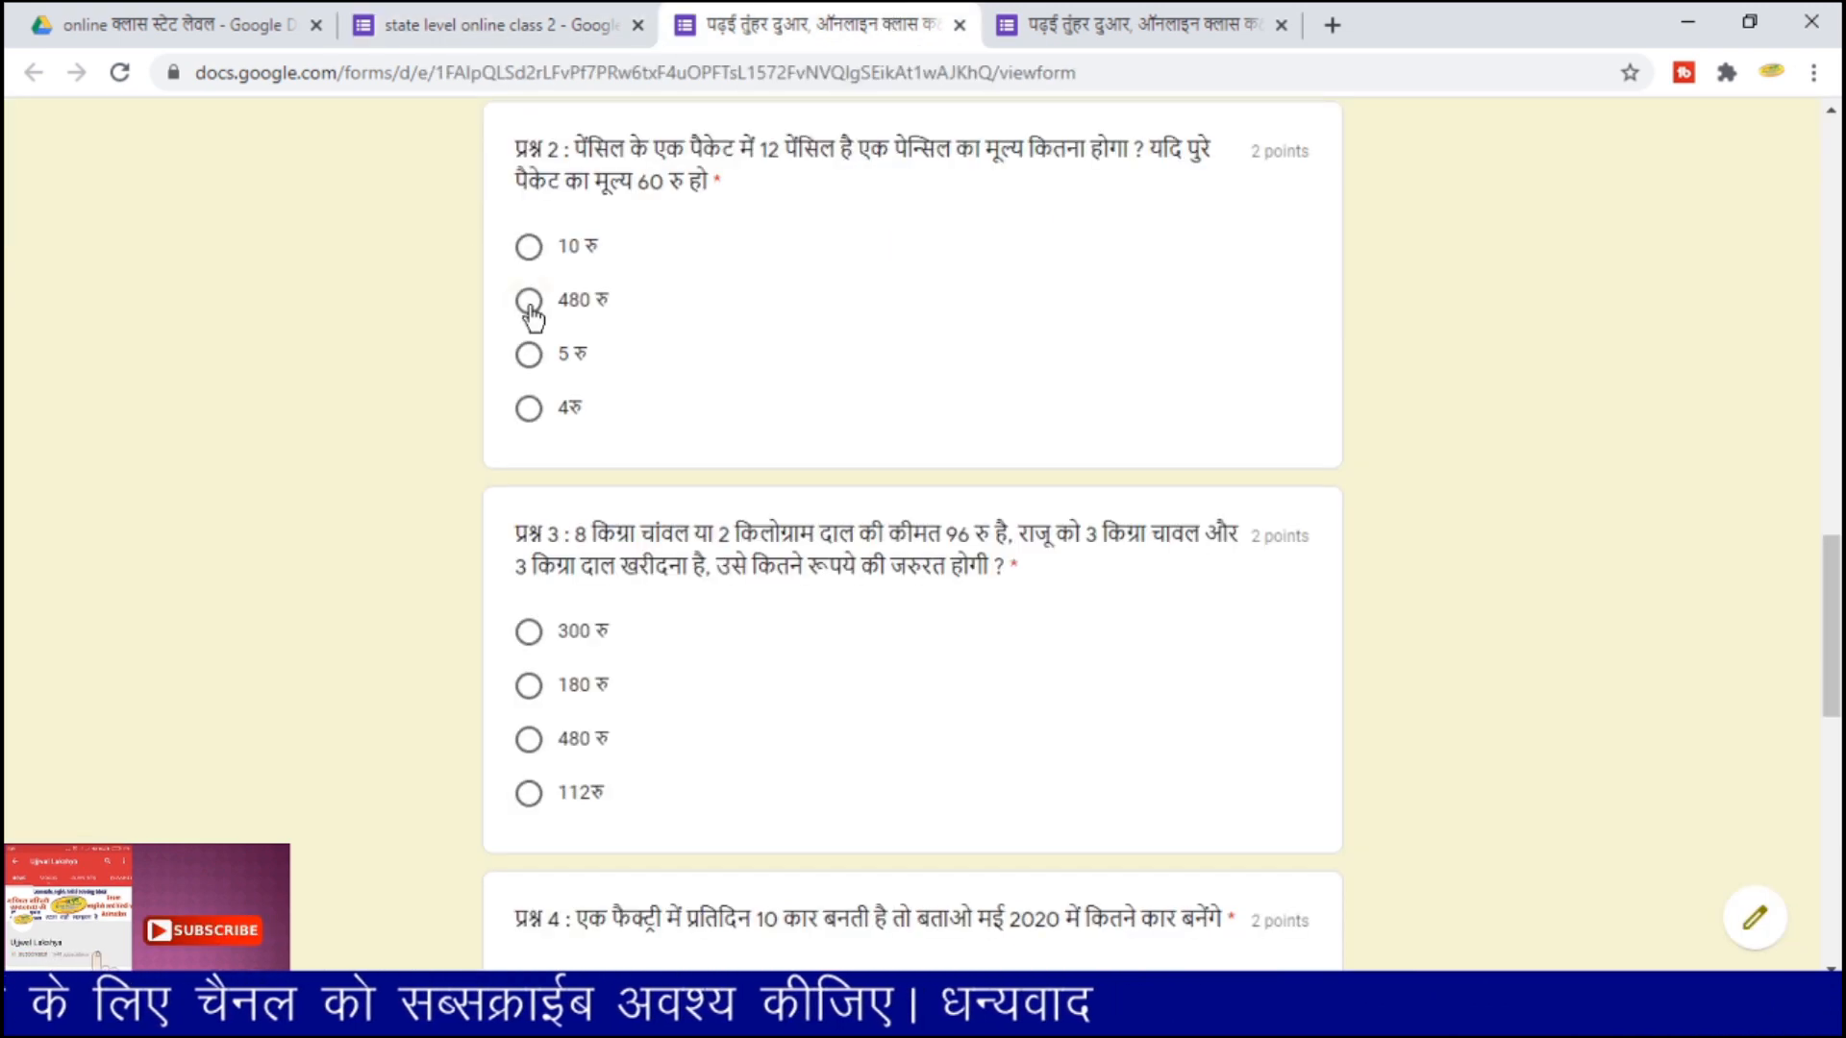
- Look through the remaining questions of the homework quiz down to the end of the form
scroll(529, 480, down, 9)
scroll(557, 701, down, 1)
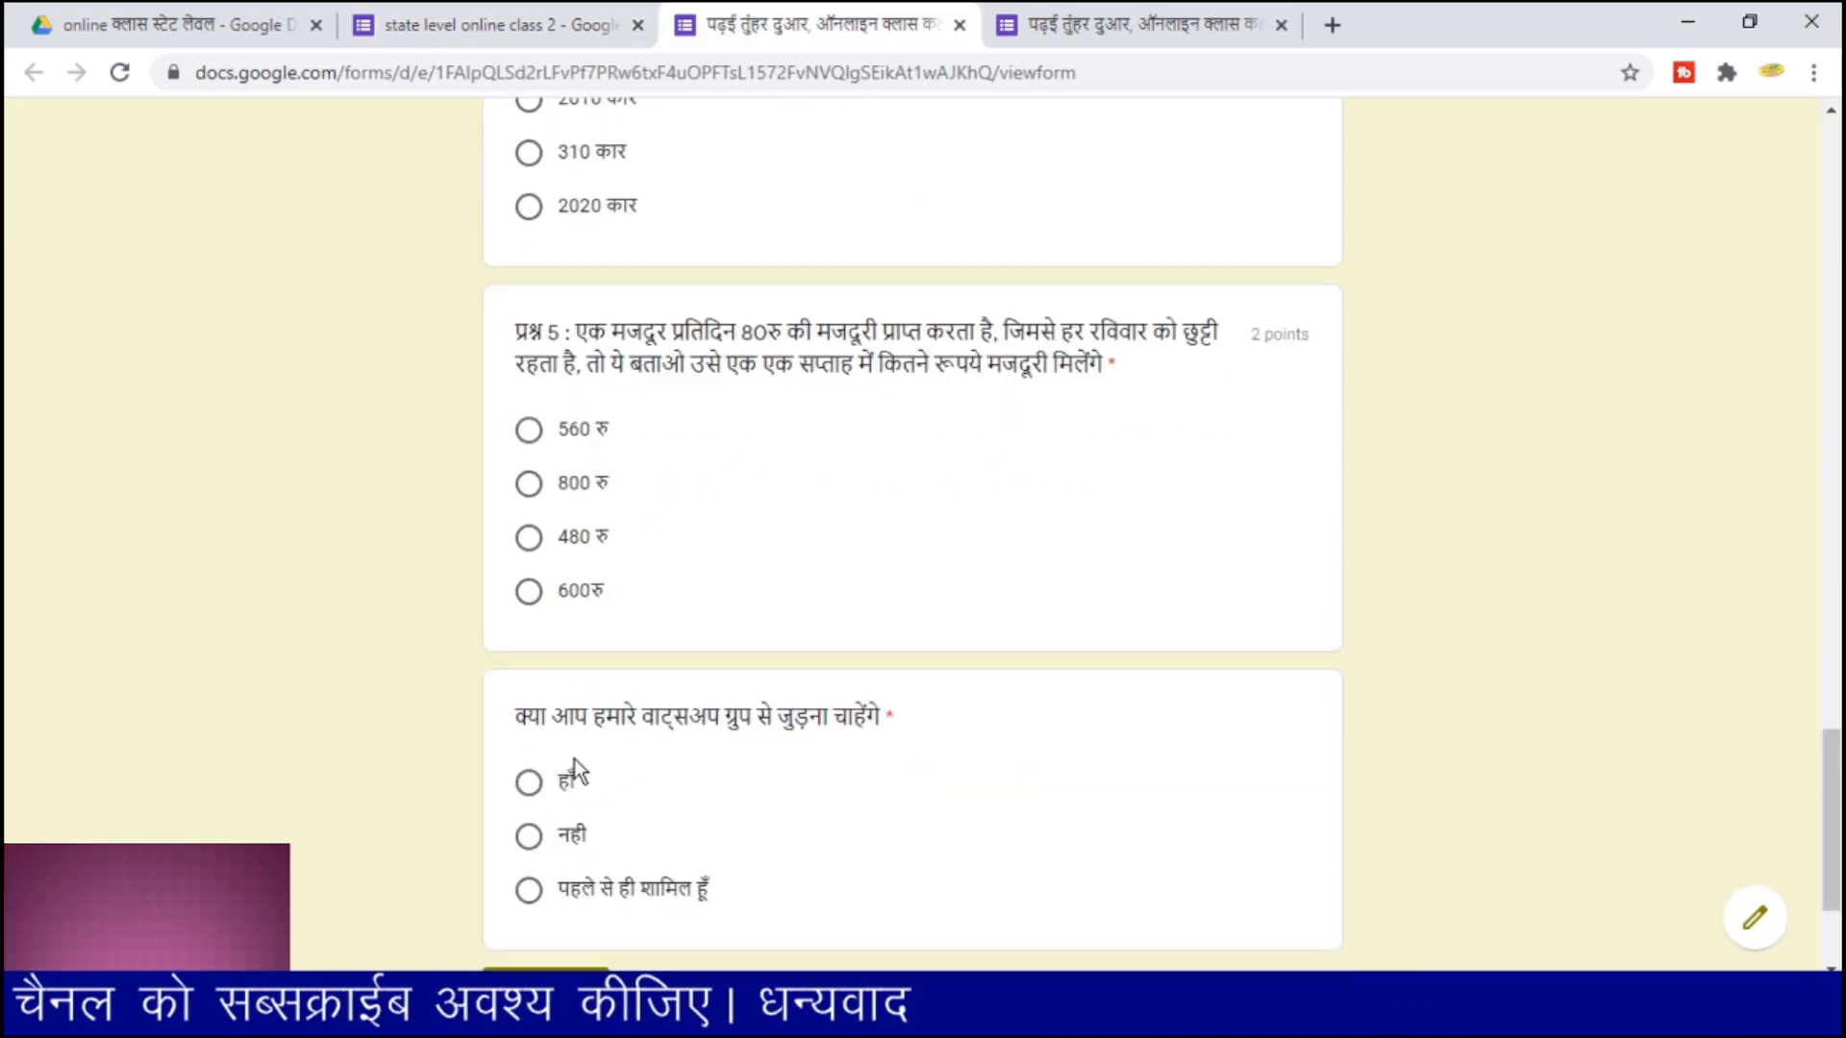
scroll(574, 758, down, 3)
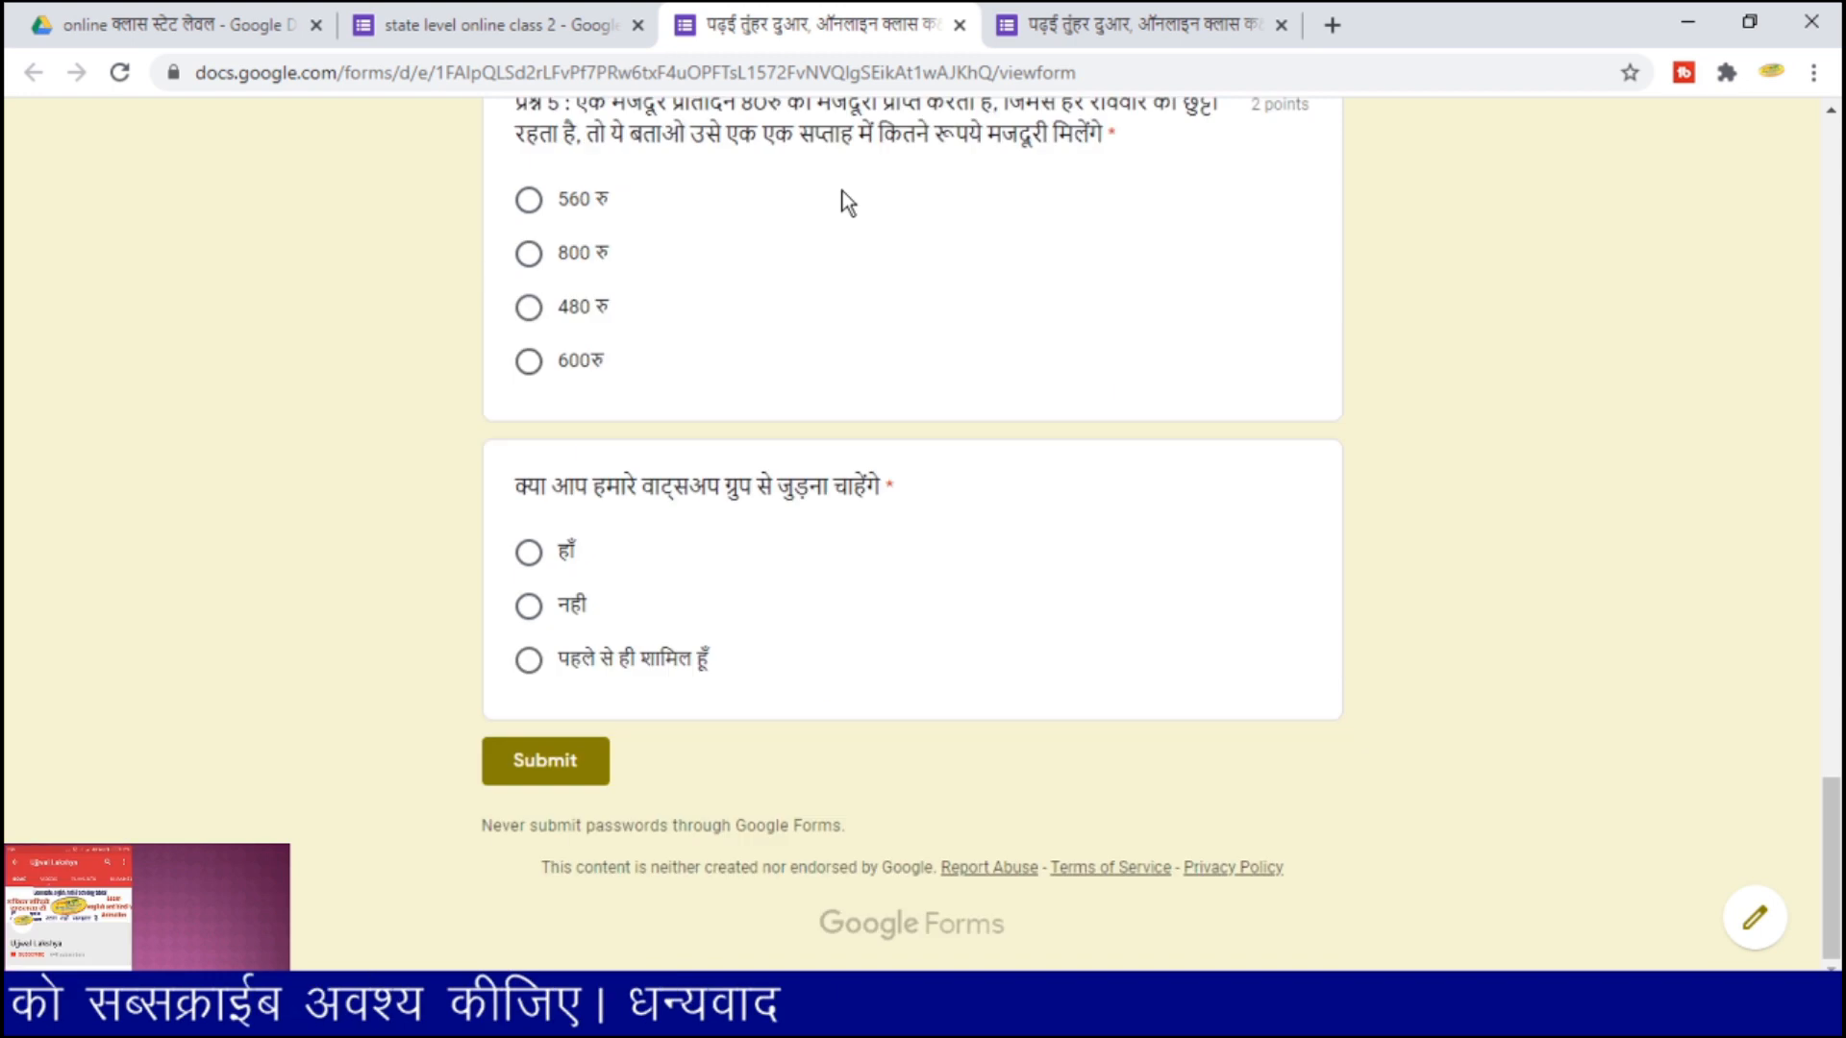
- Open the score of the submitted quiz response and review the total points, the marked answers and the feedback
click(1141, 17)
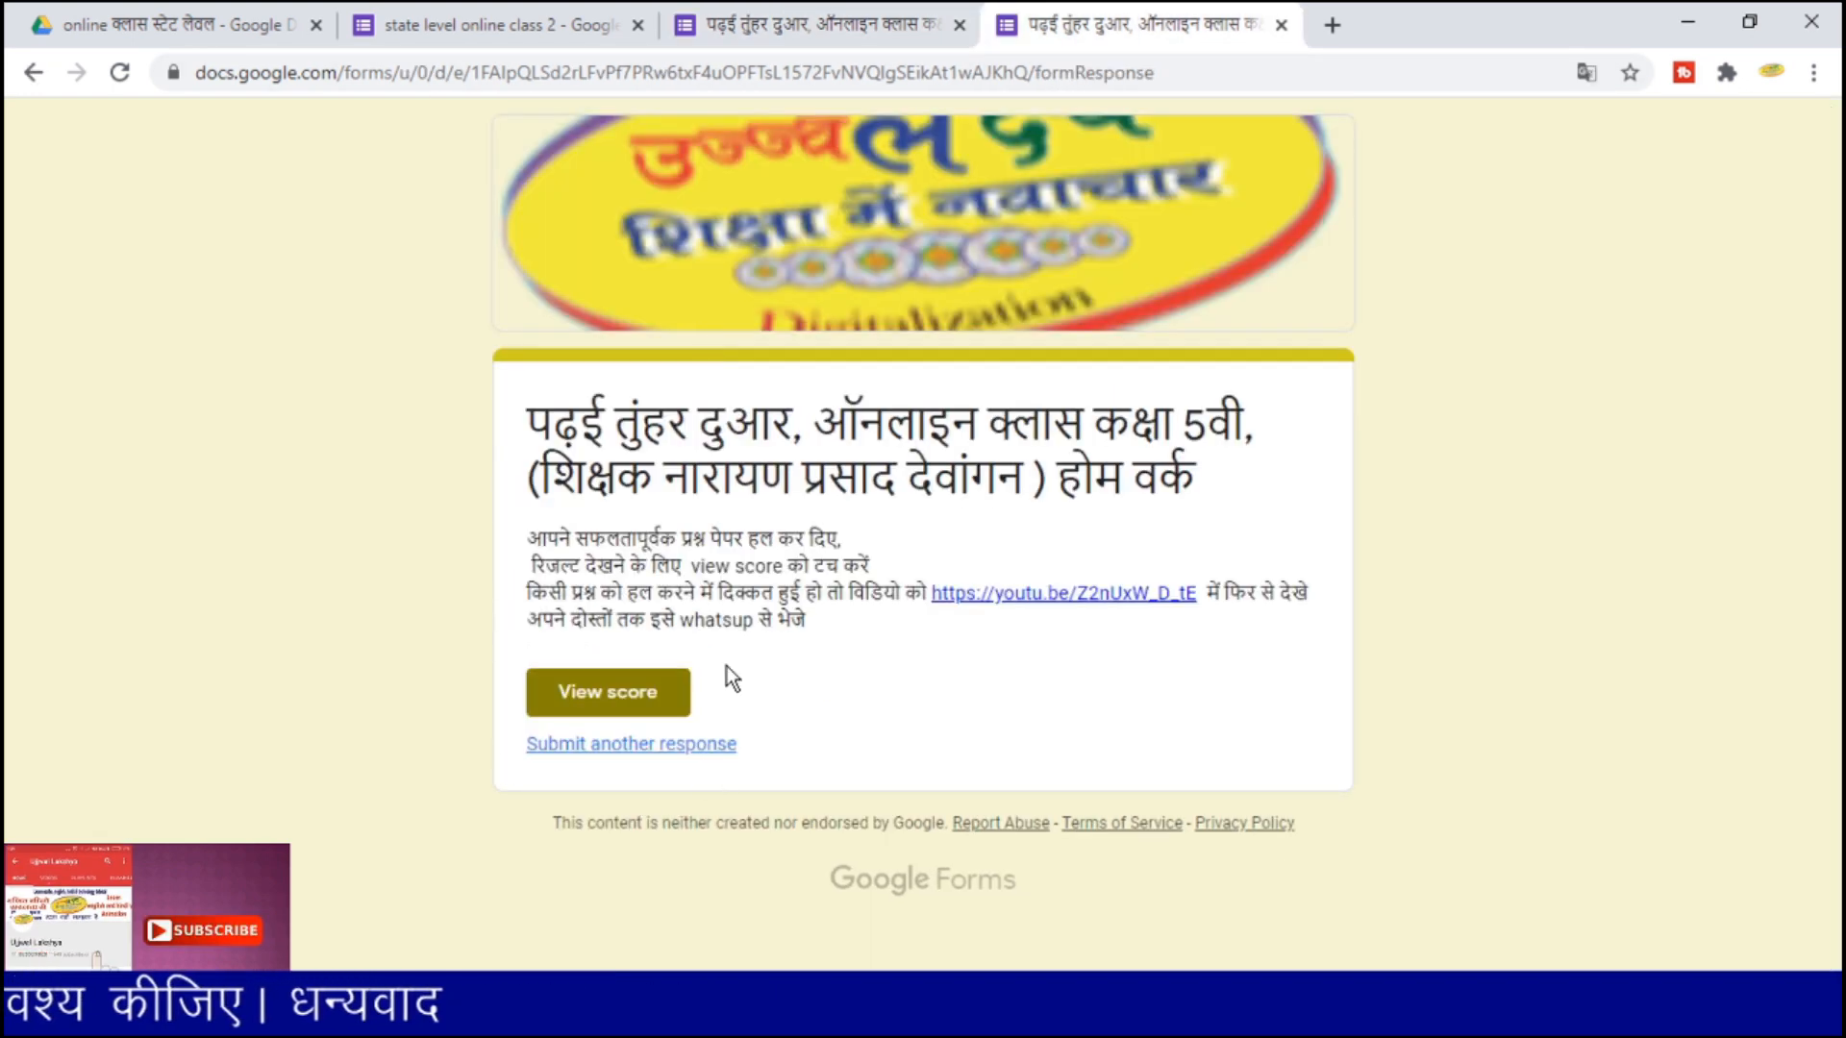
click(658, 699)
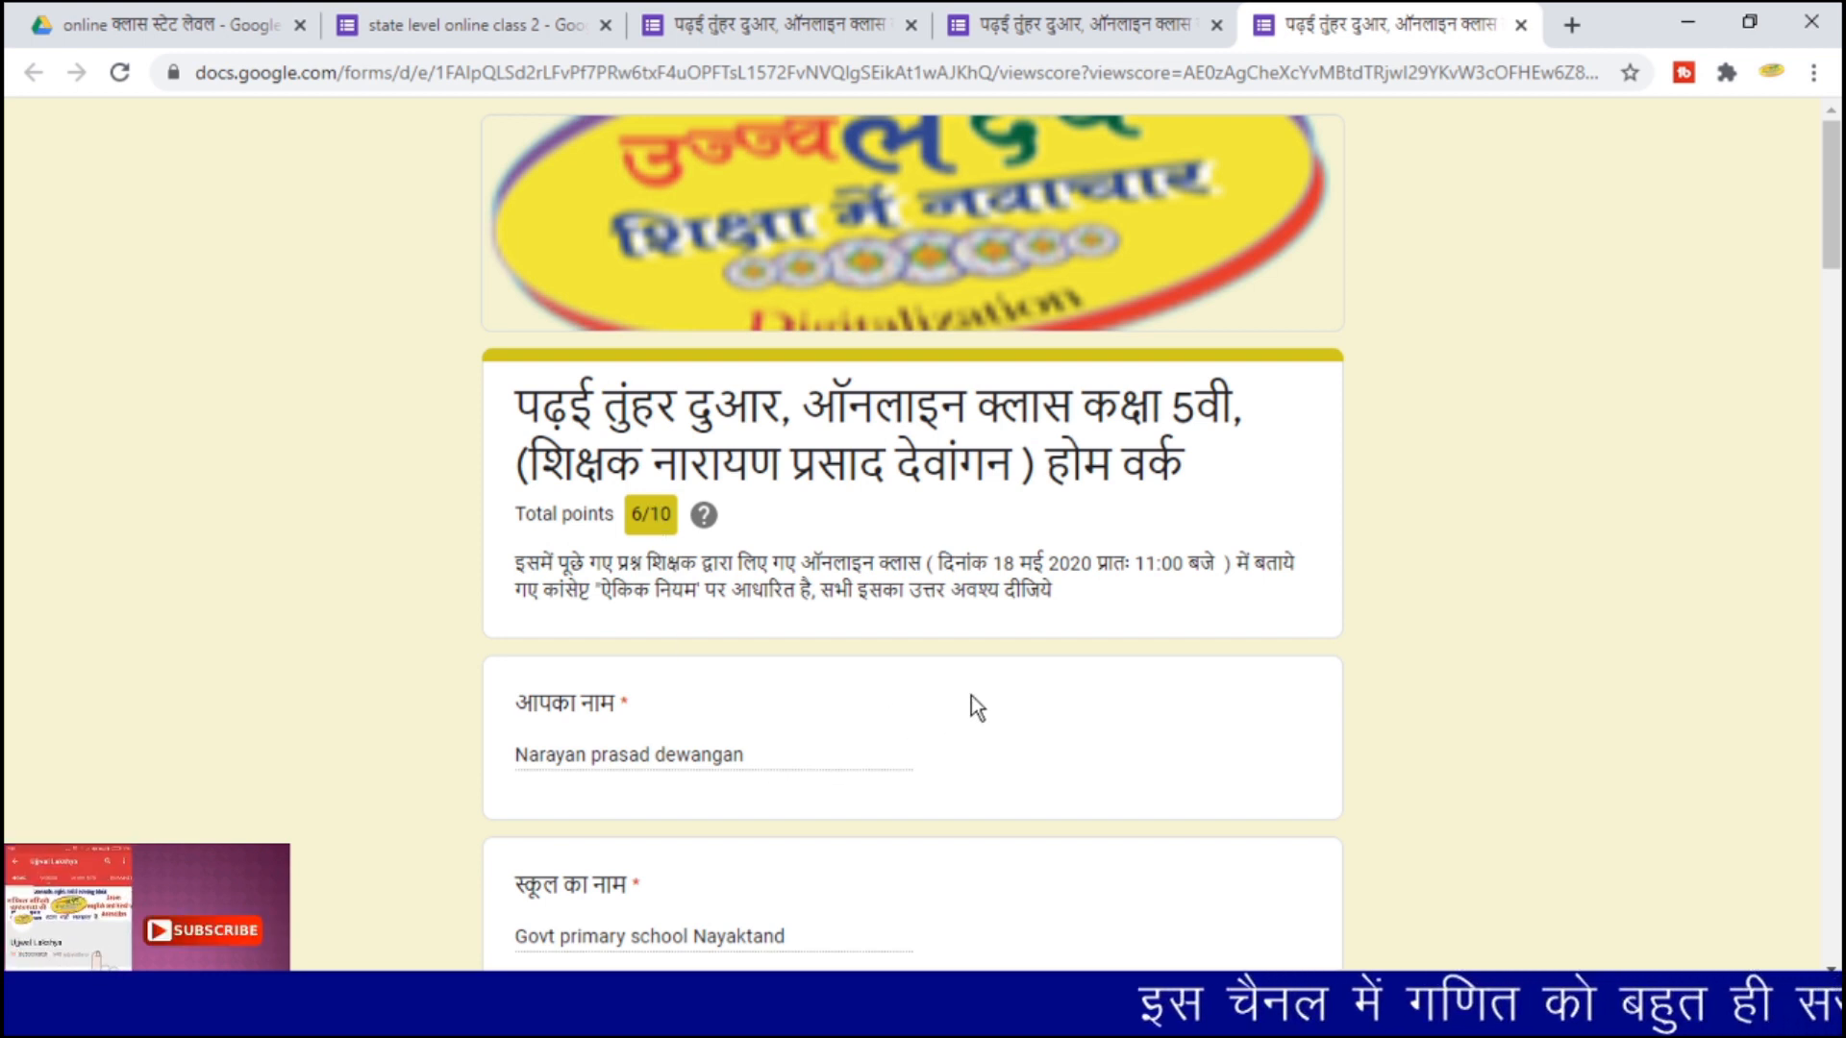
scroll(971, 695, down, 3)
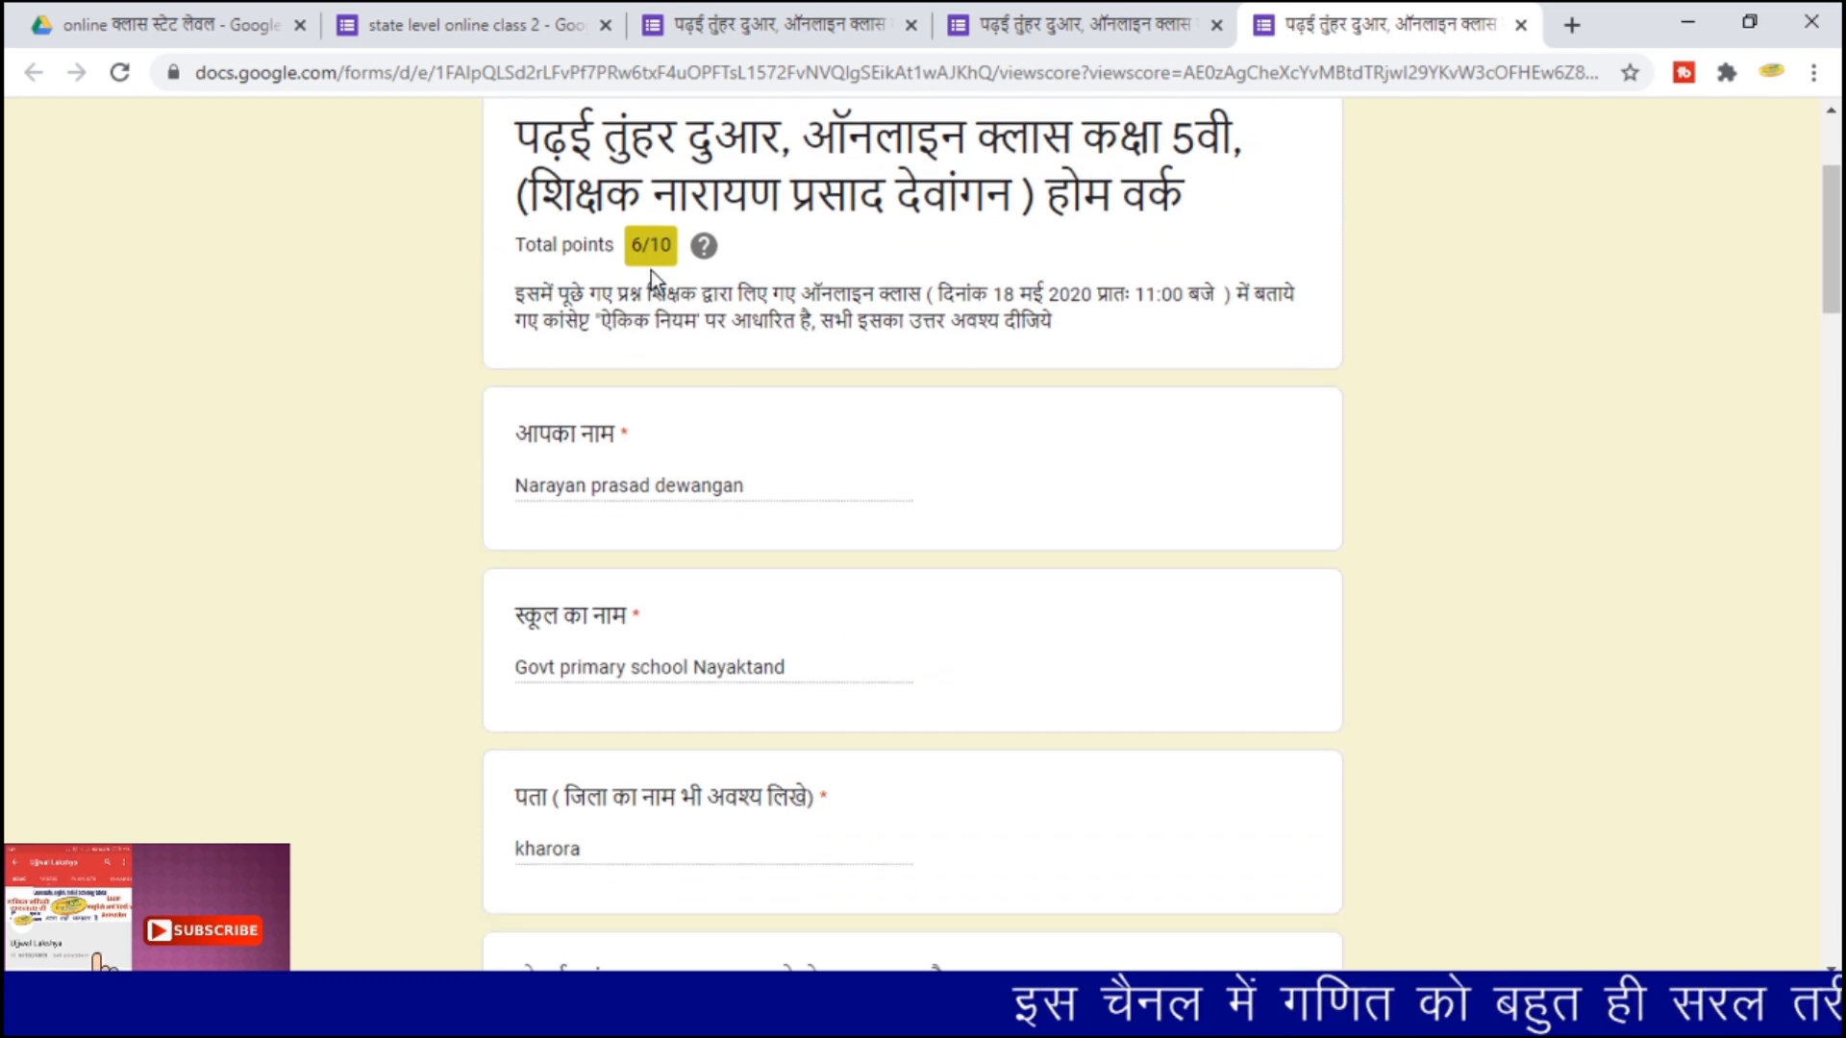
scroll(1017, 496, down, 1)
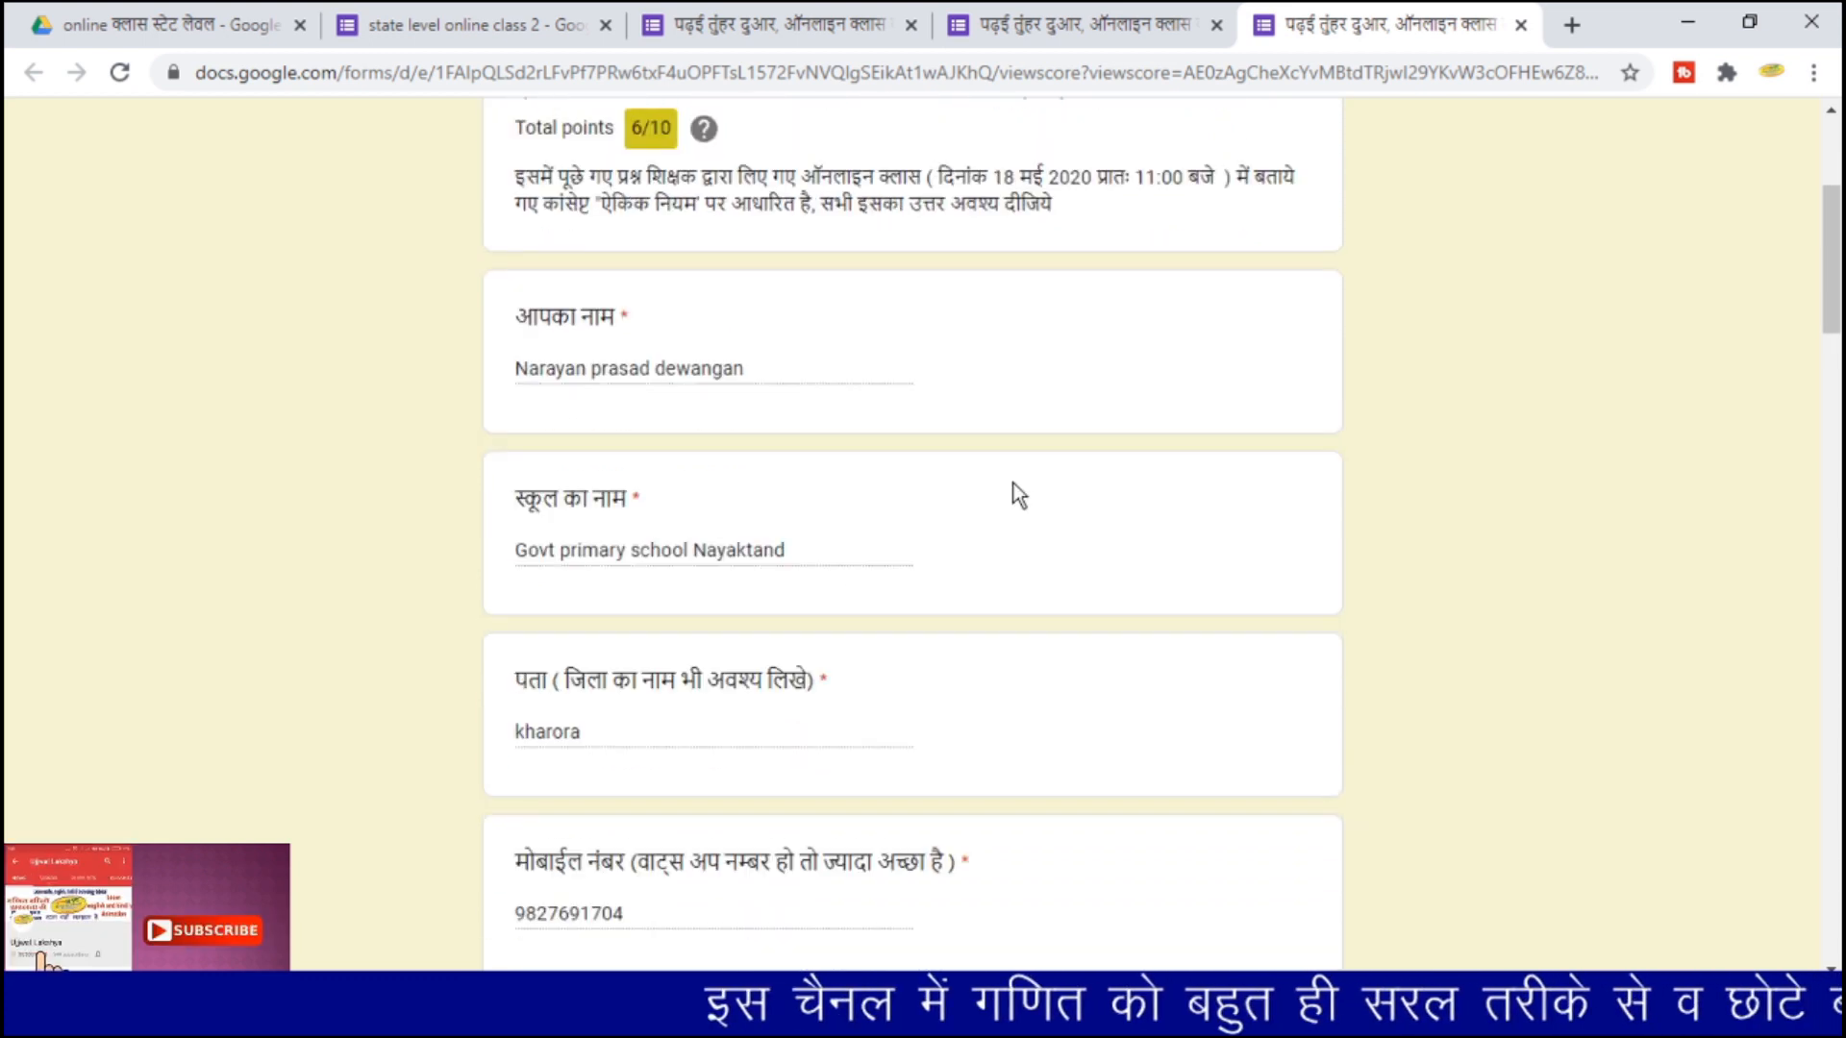
scroll(1017, 496, down, 8)
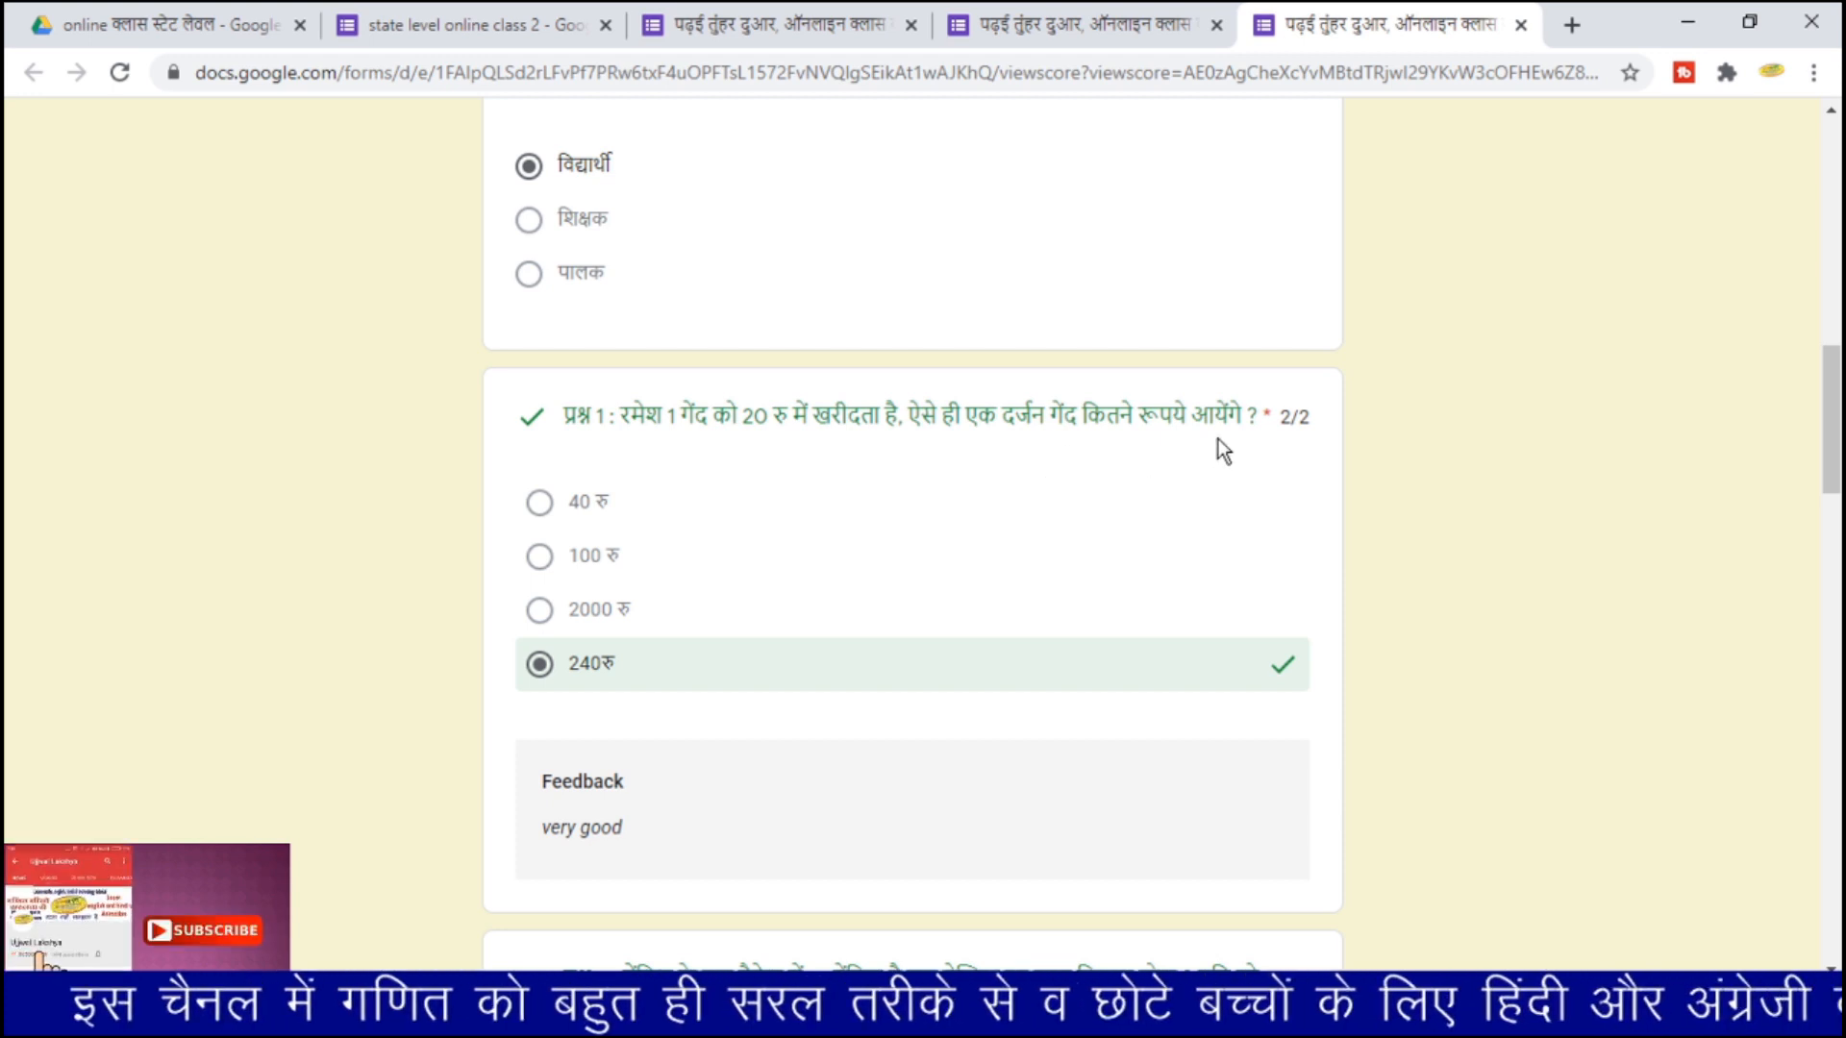
scroll(1219, 438, down, 12)
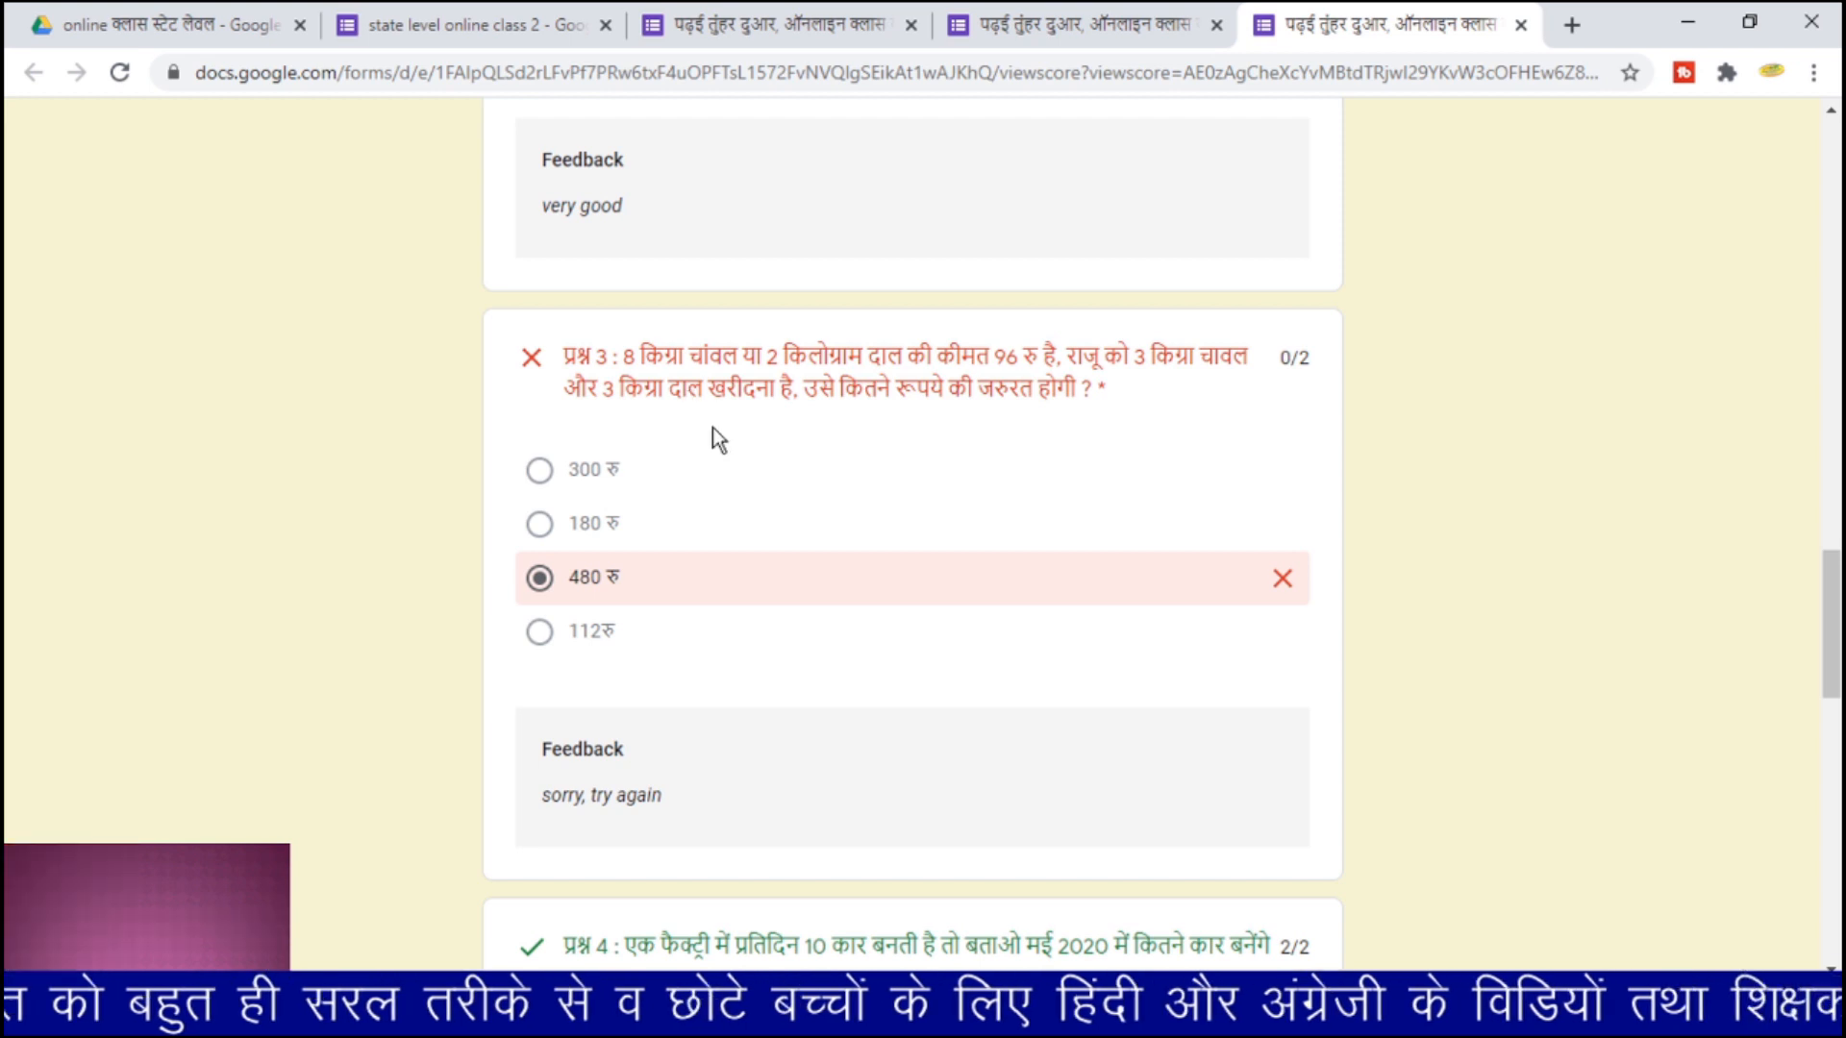
scroll(954, 541, up, 10)
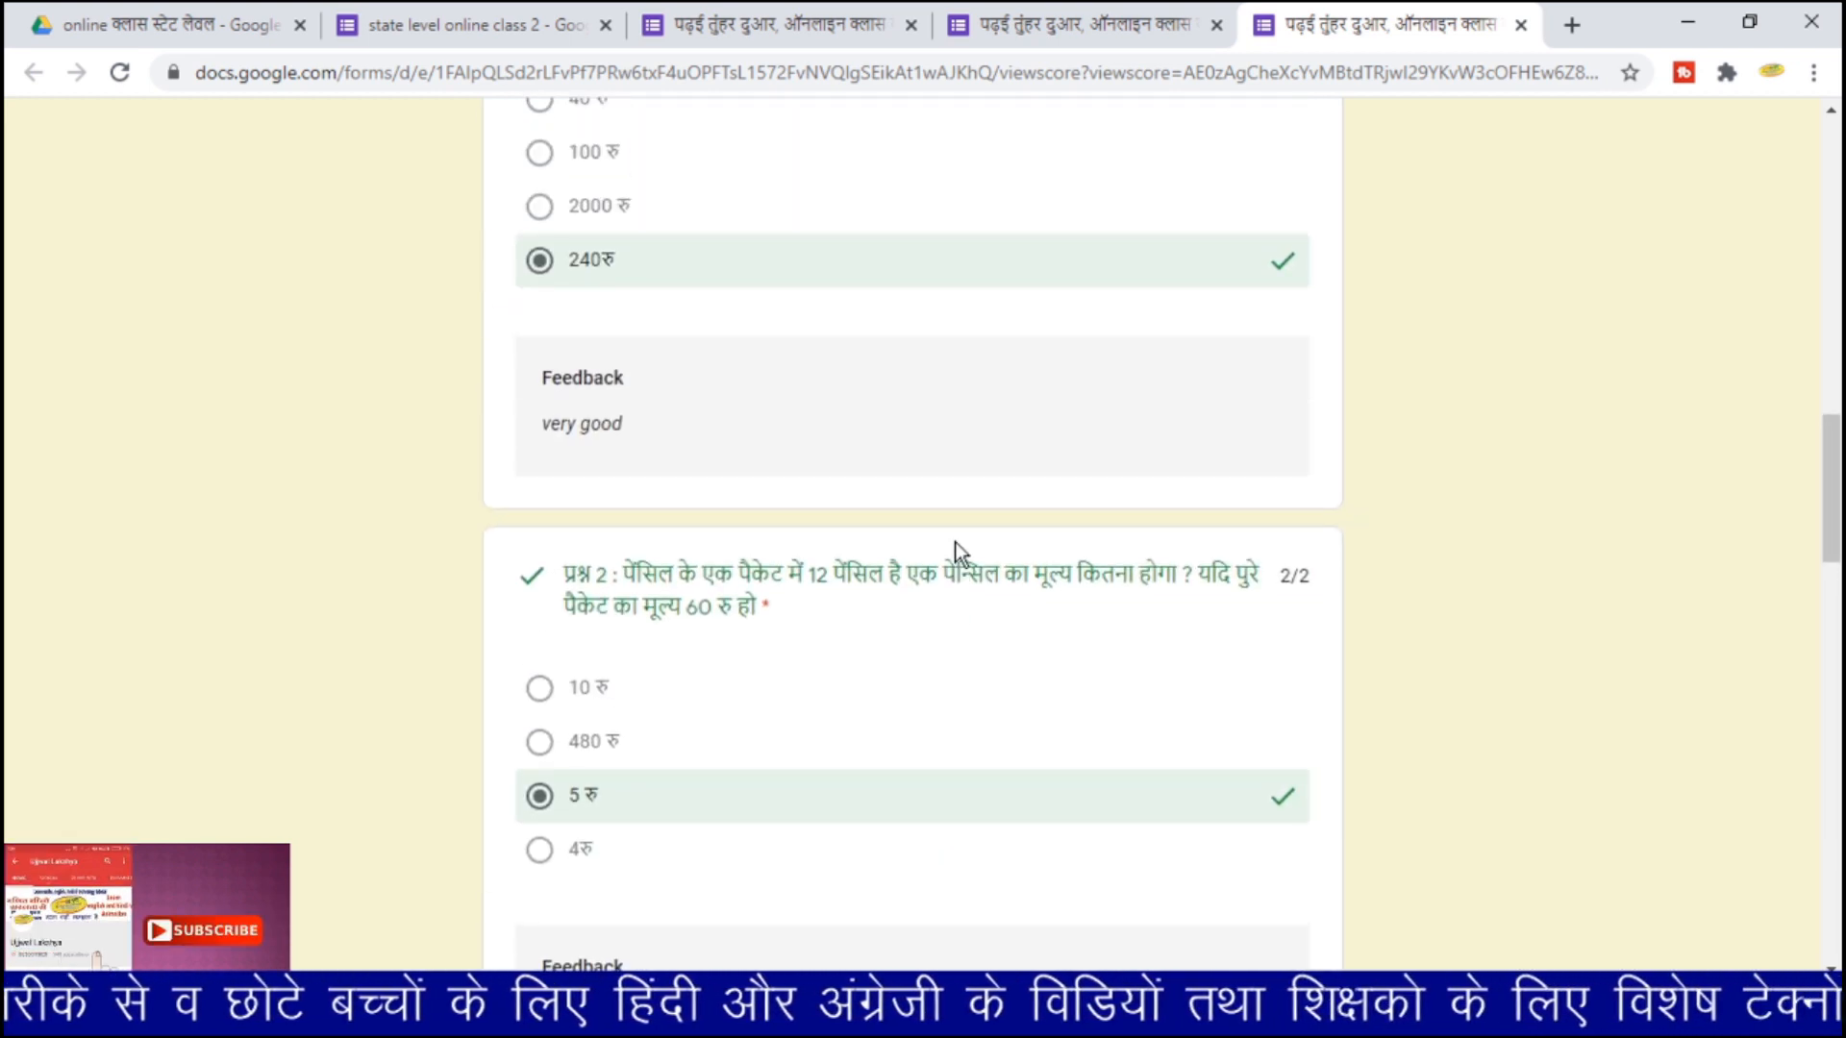
scroll(954, 541, up, 10)
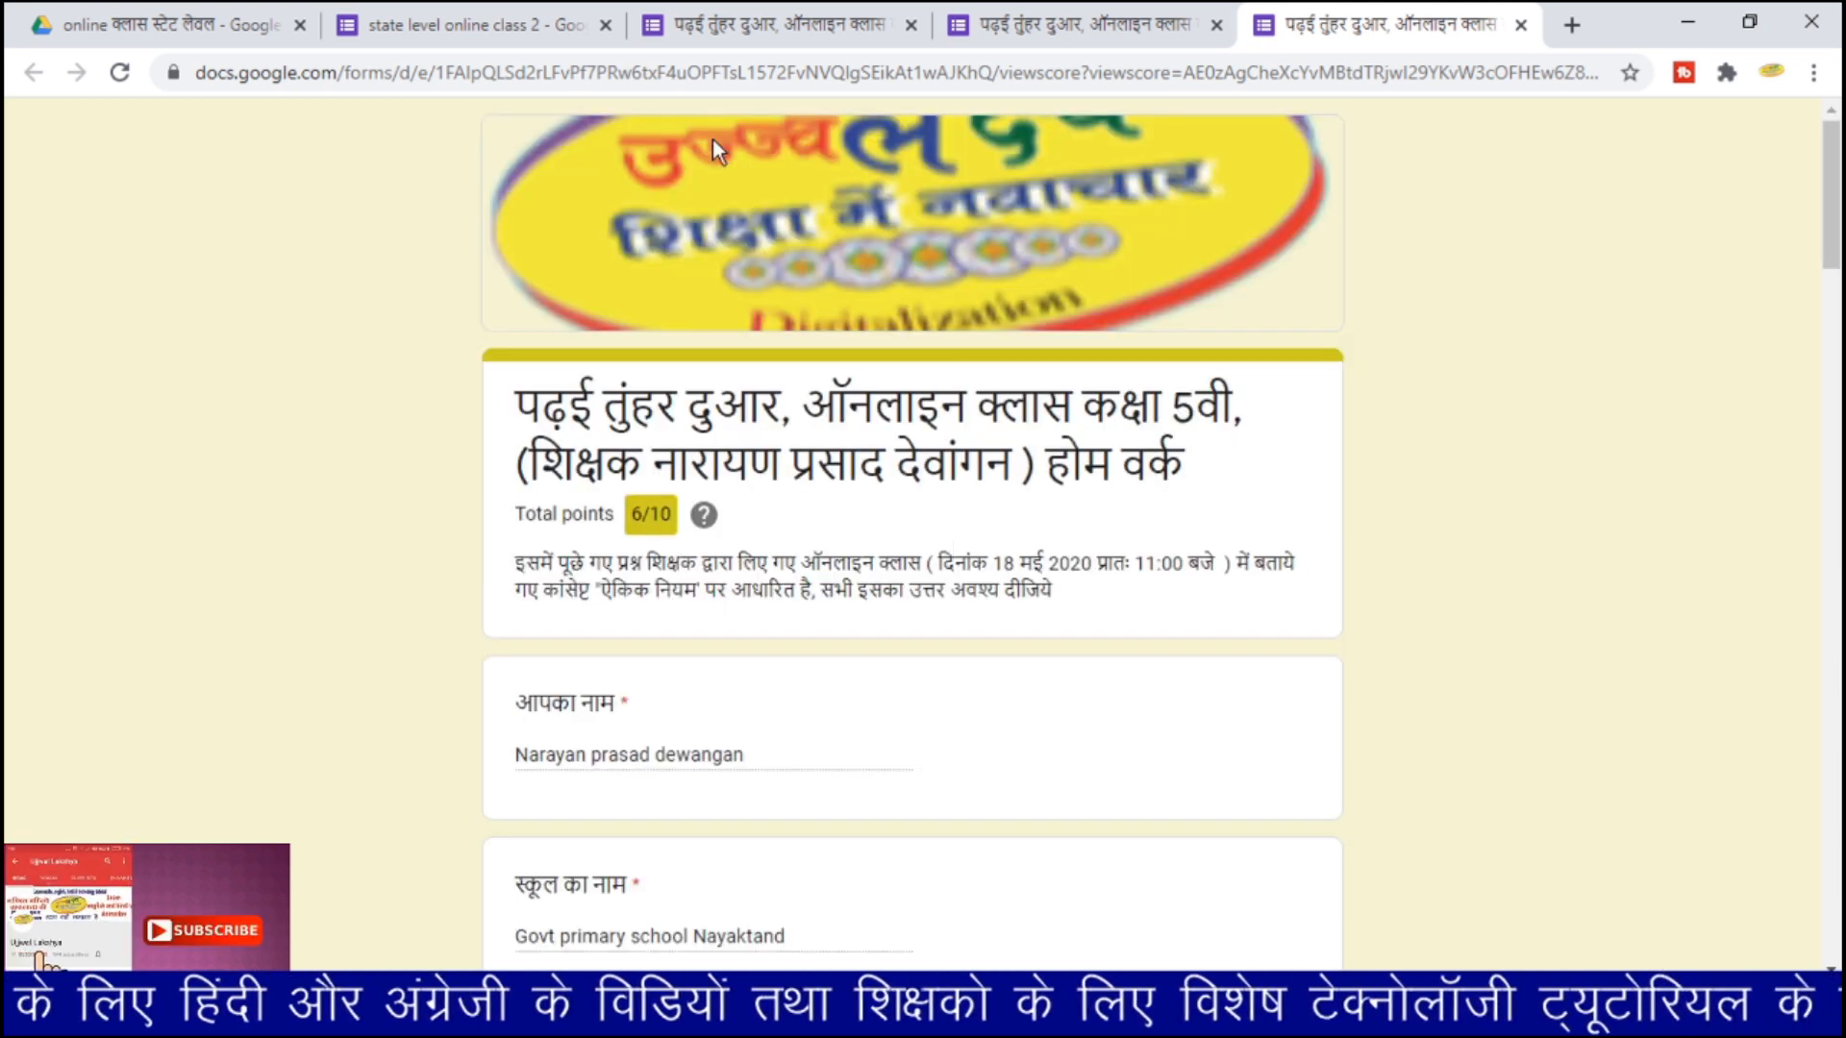
- View the responses of the state level online class 2 form and open them in a spreadsheet
click(489, 21)
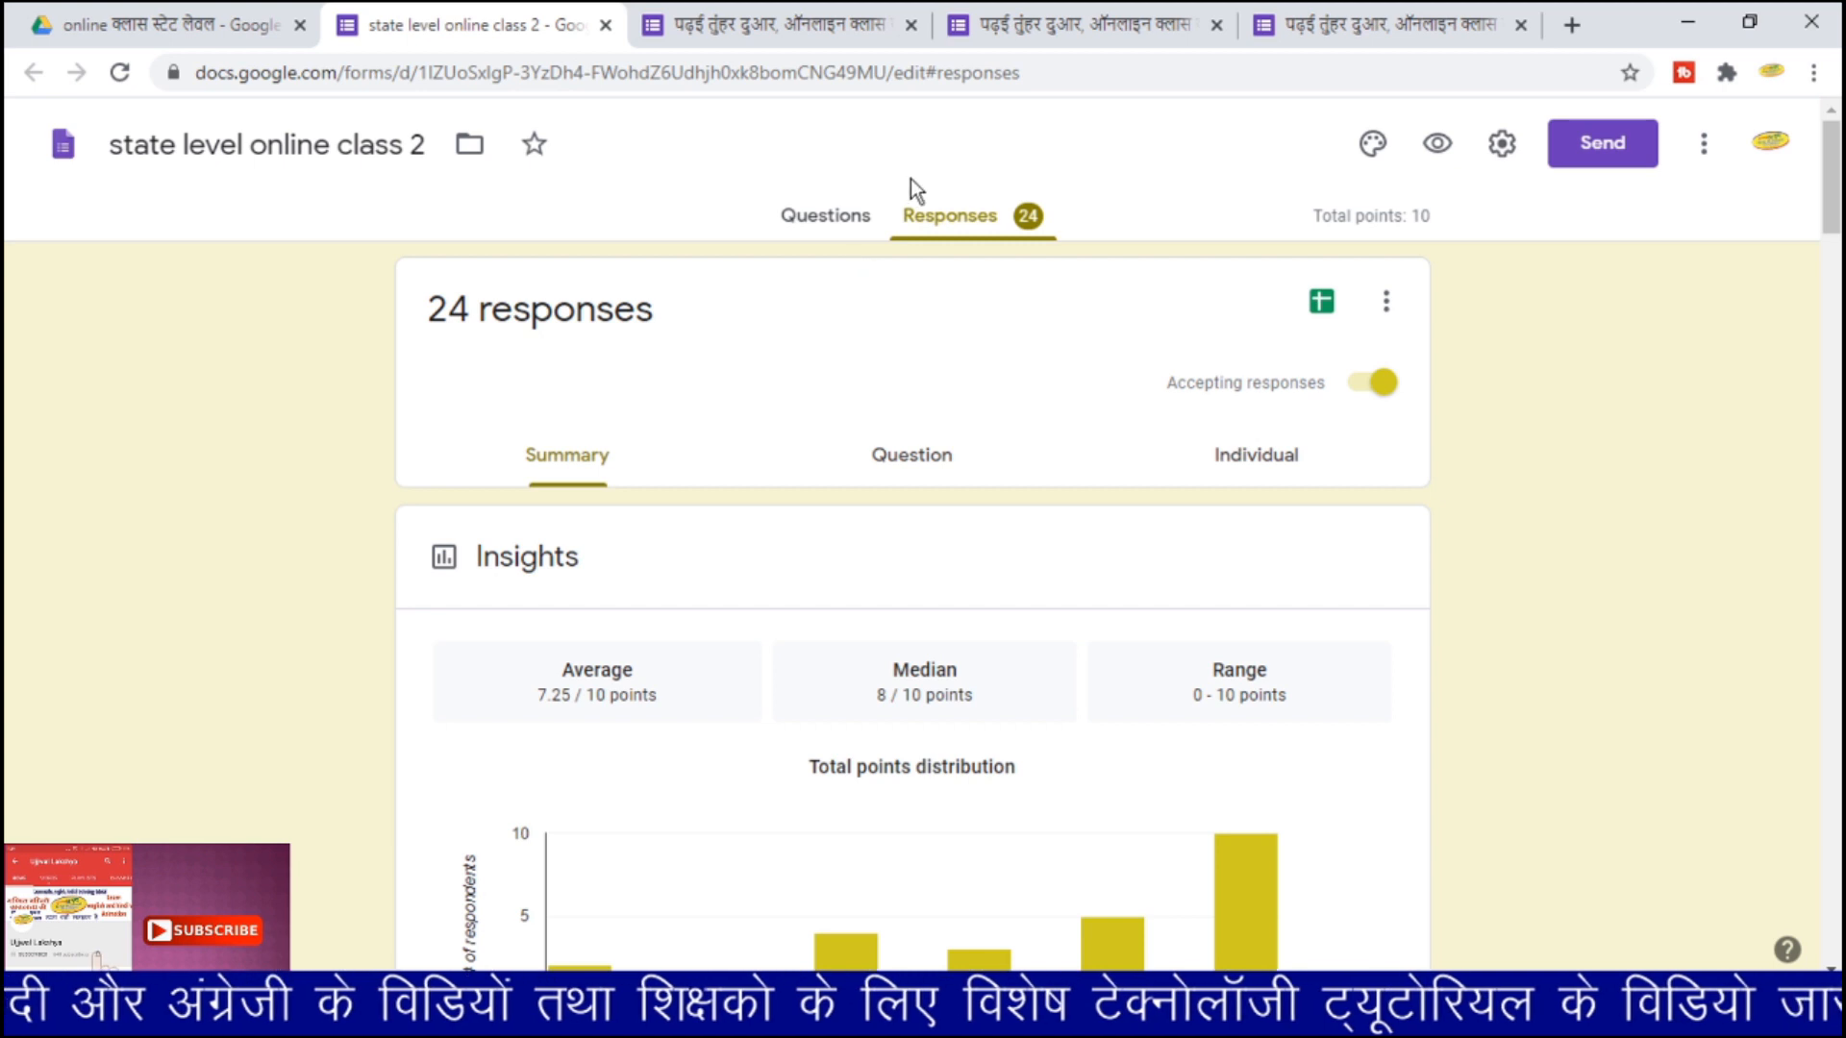
click(1321, 306)
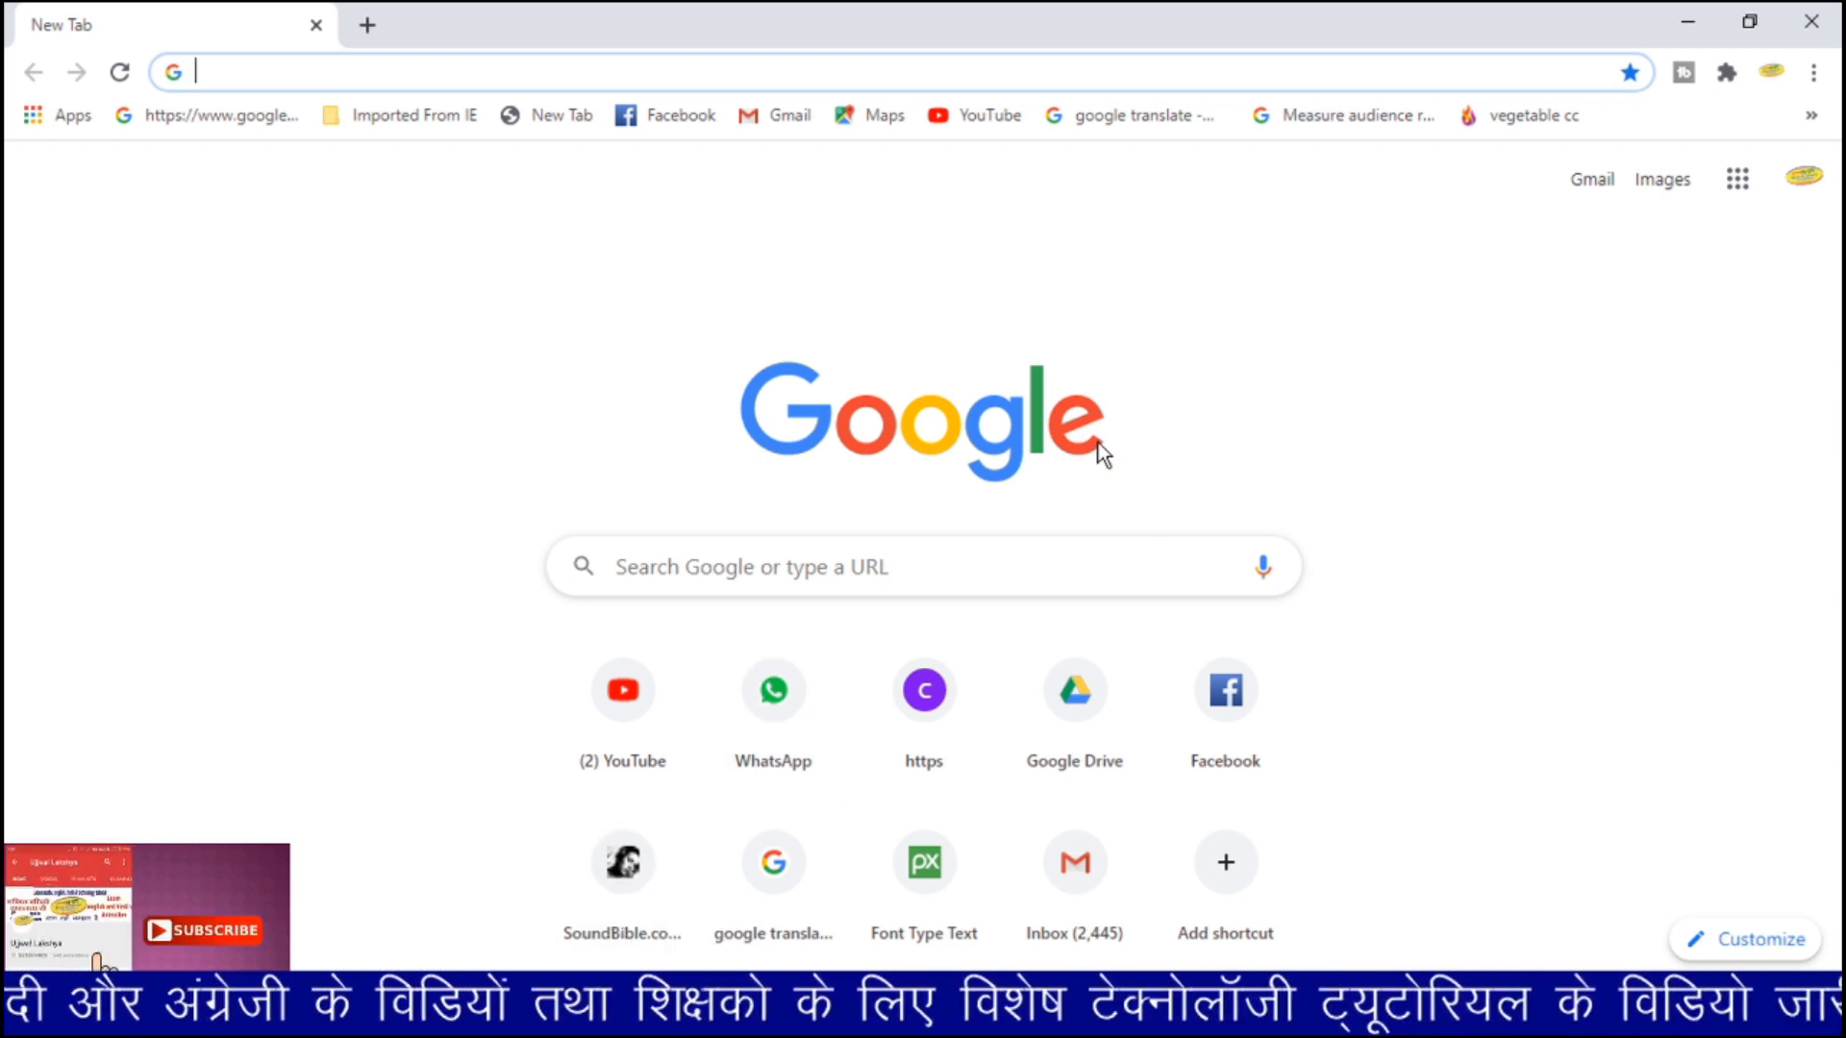
- Switch to Google Drive from the Google apps on the new tab page
click(1738, 202)
click(1738, 200)
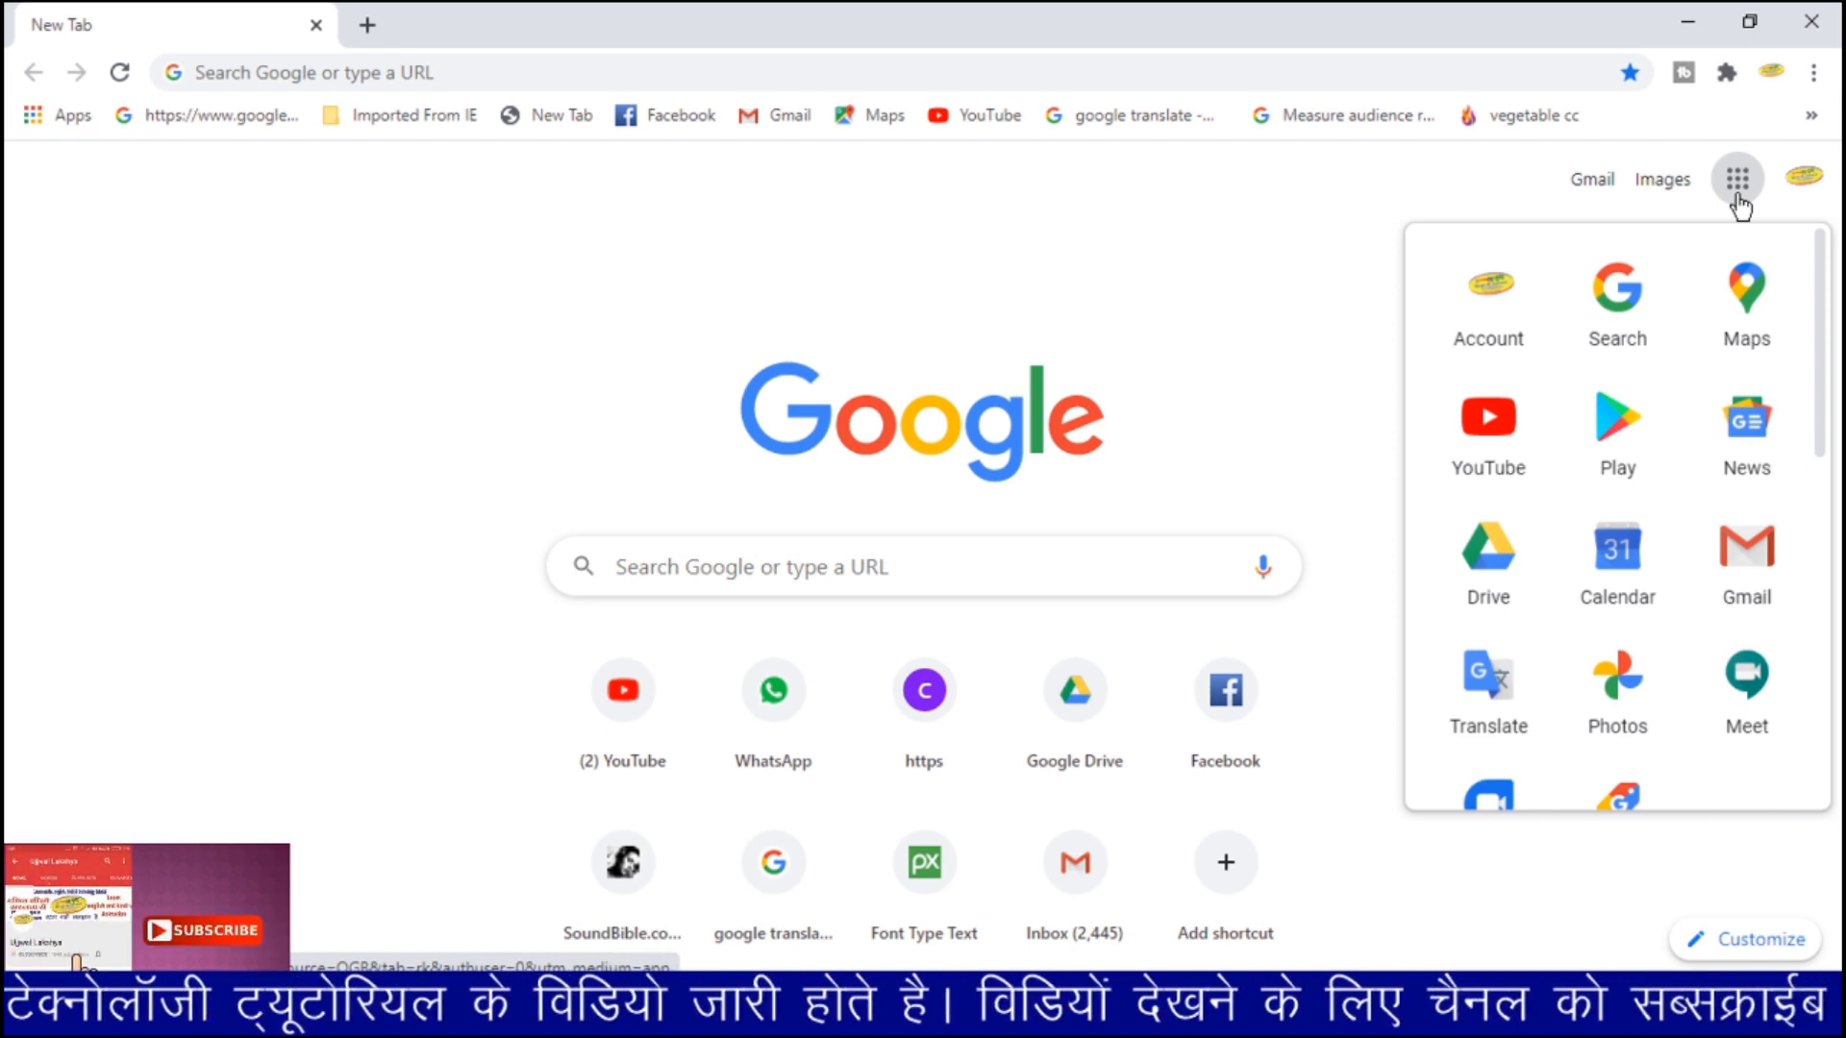
click(1495, 574)
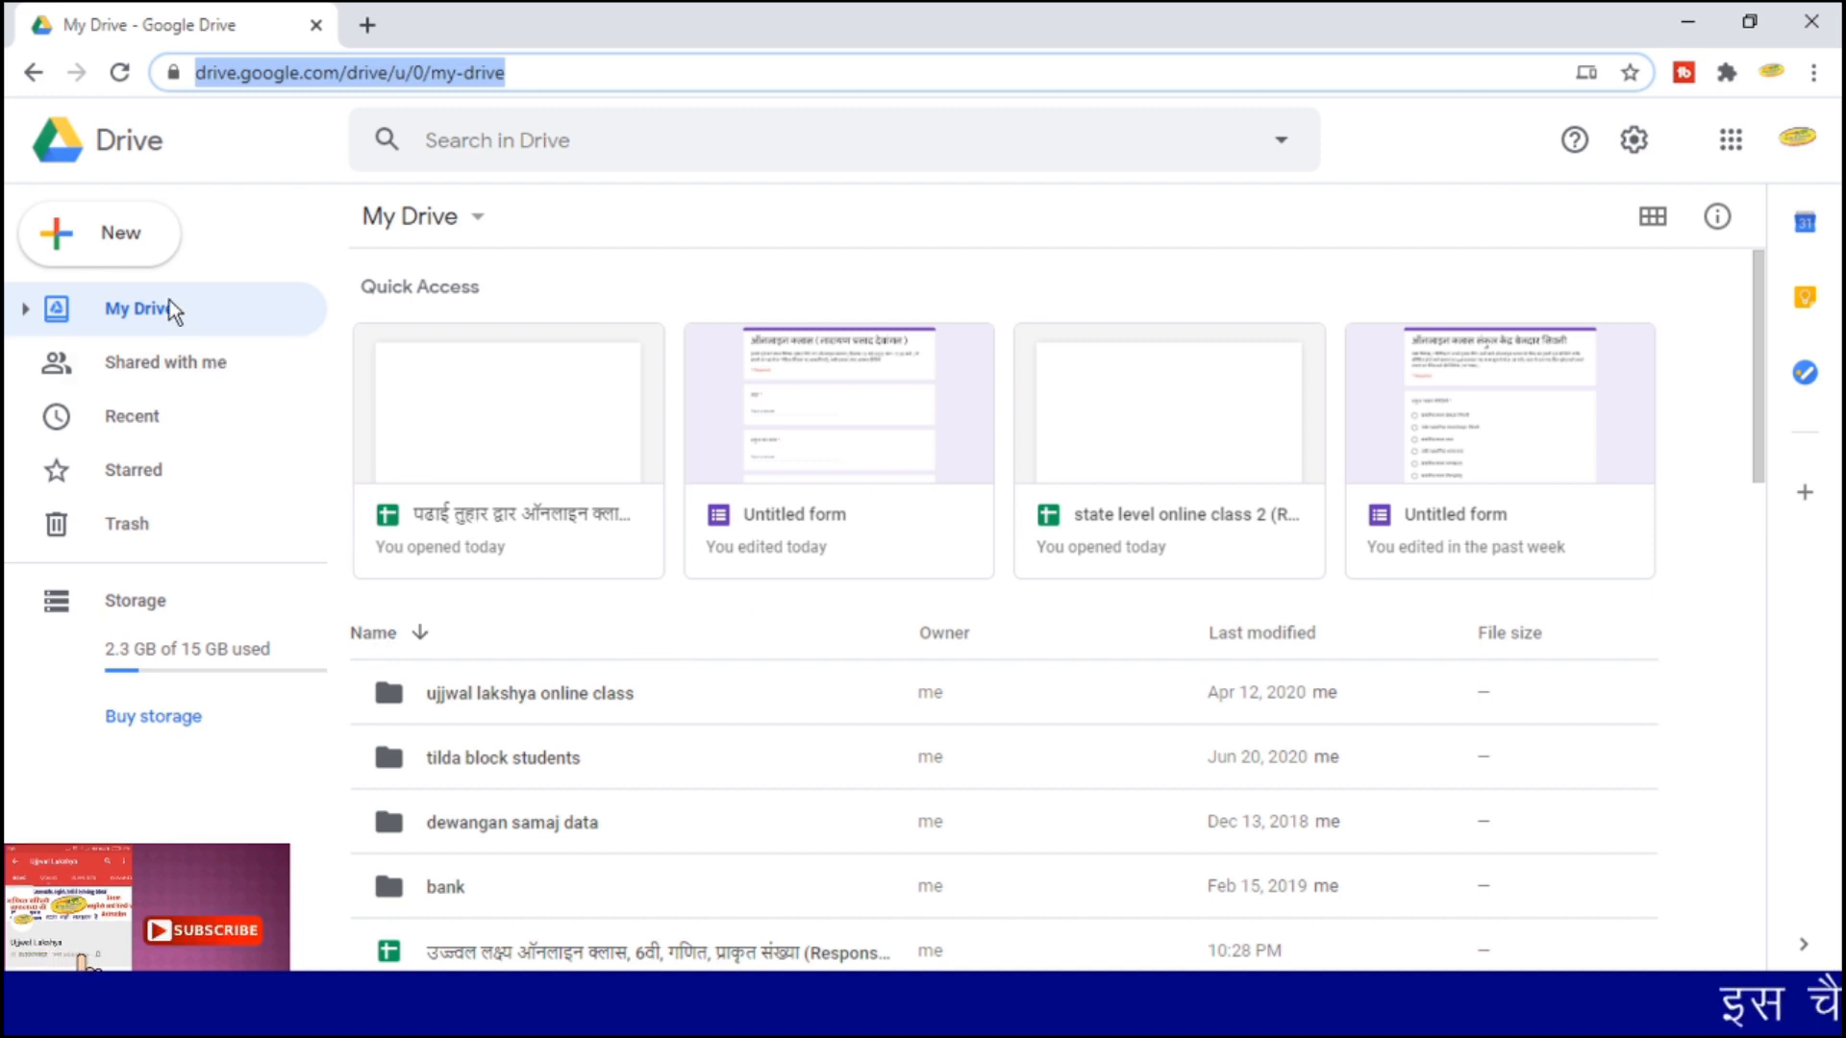
- Create a new blank Google Form in My Drive
click(58, 242)
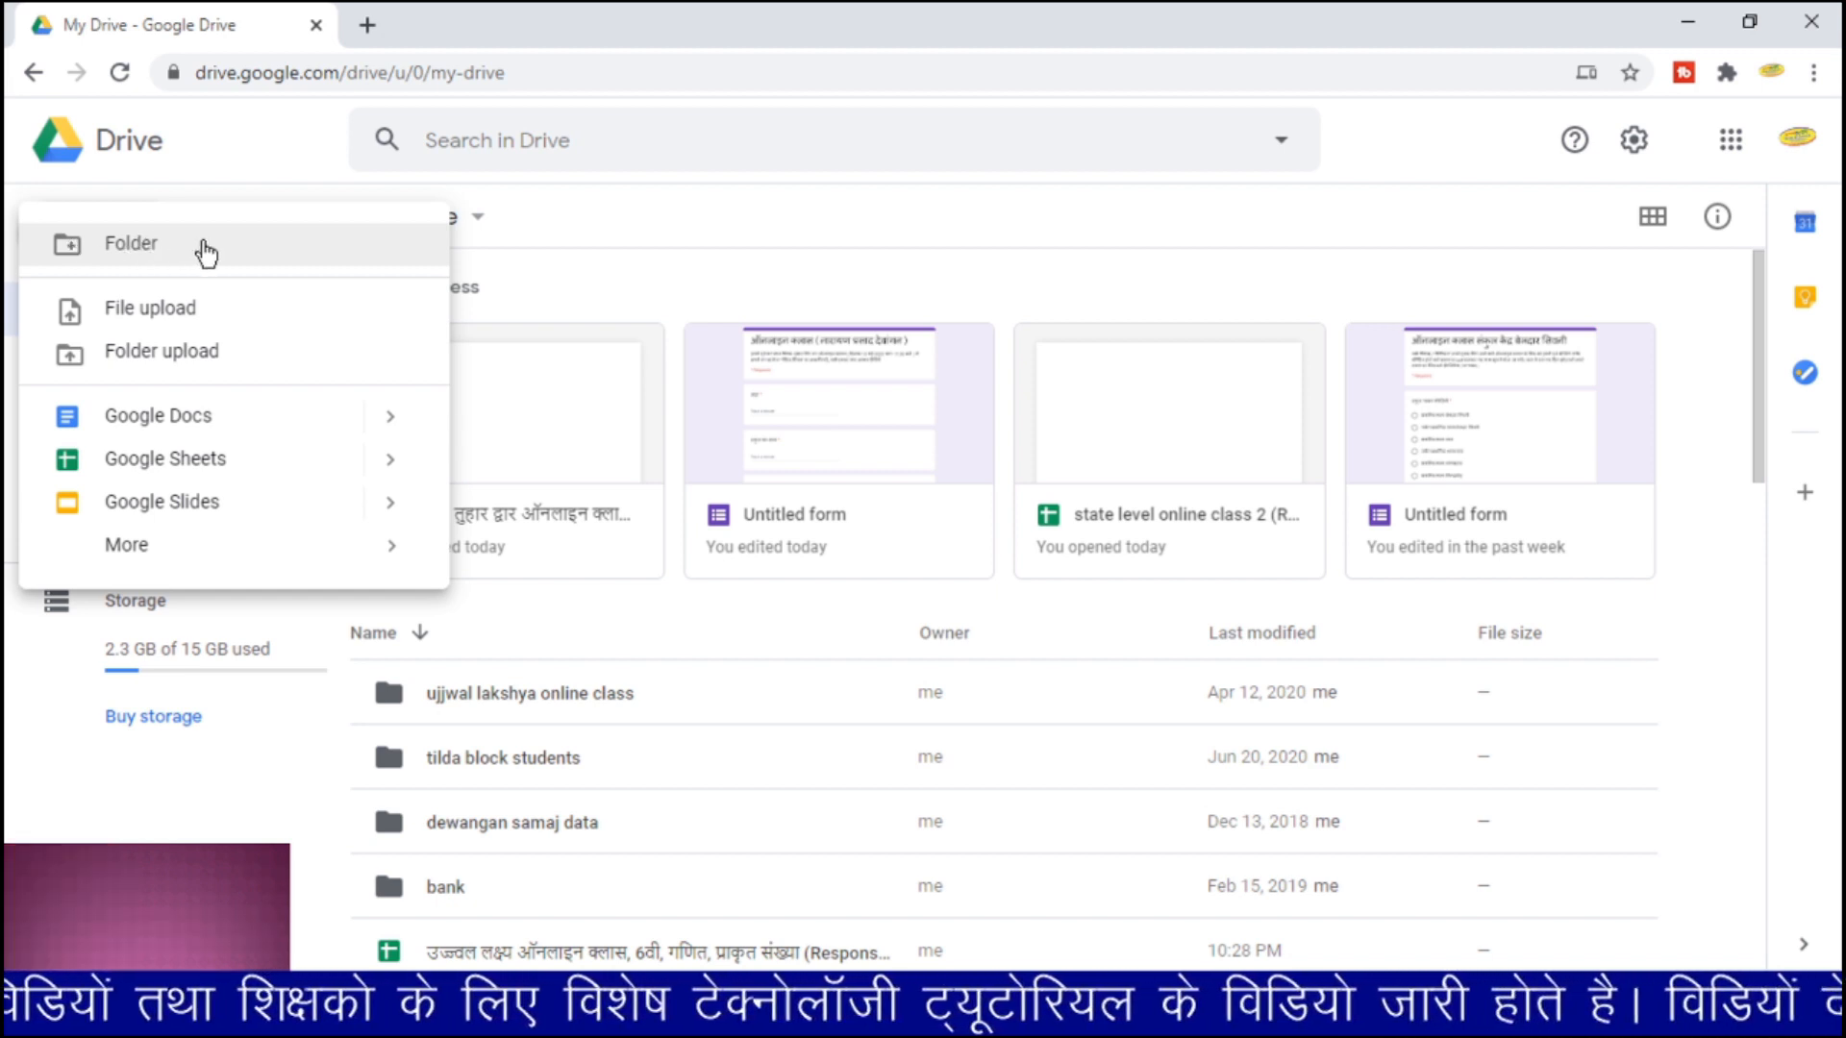
mouse_move(129, 558)
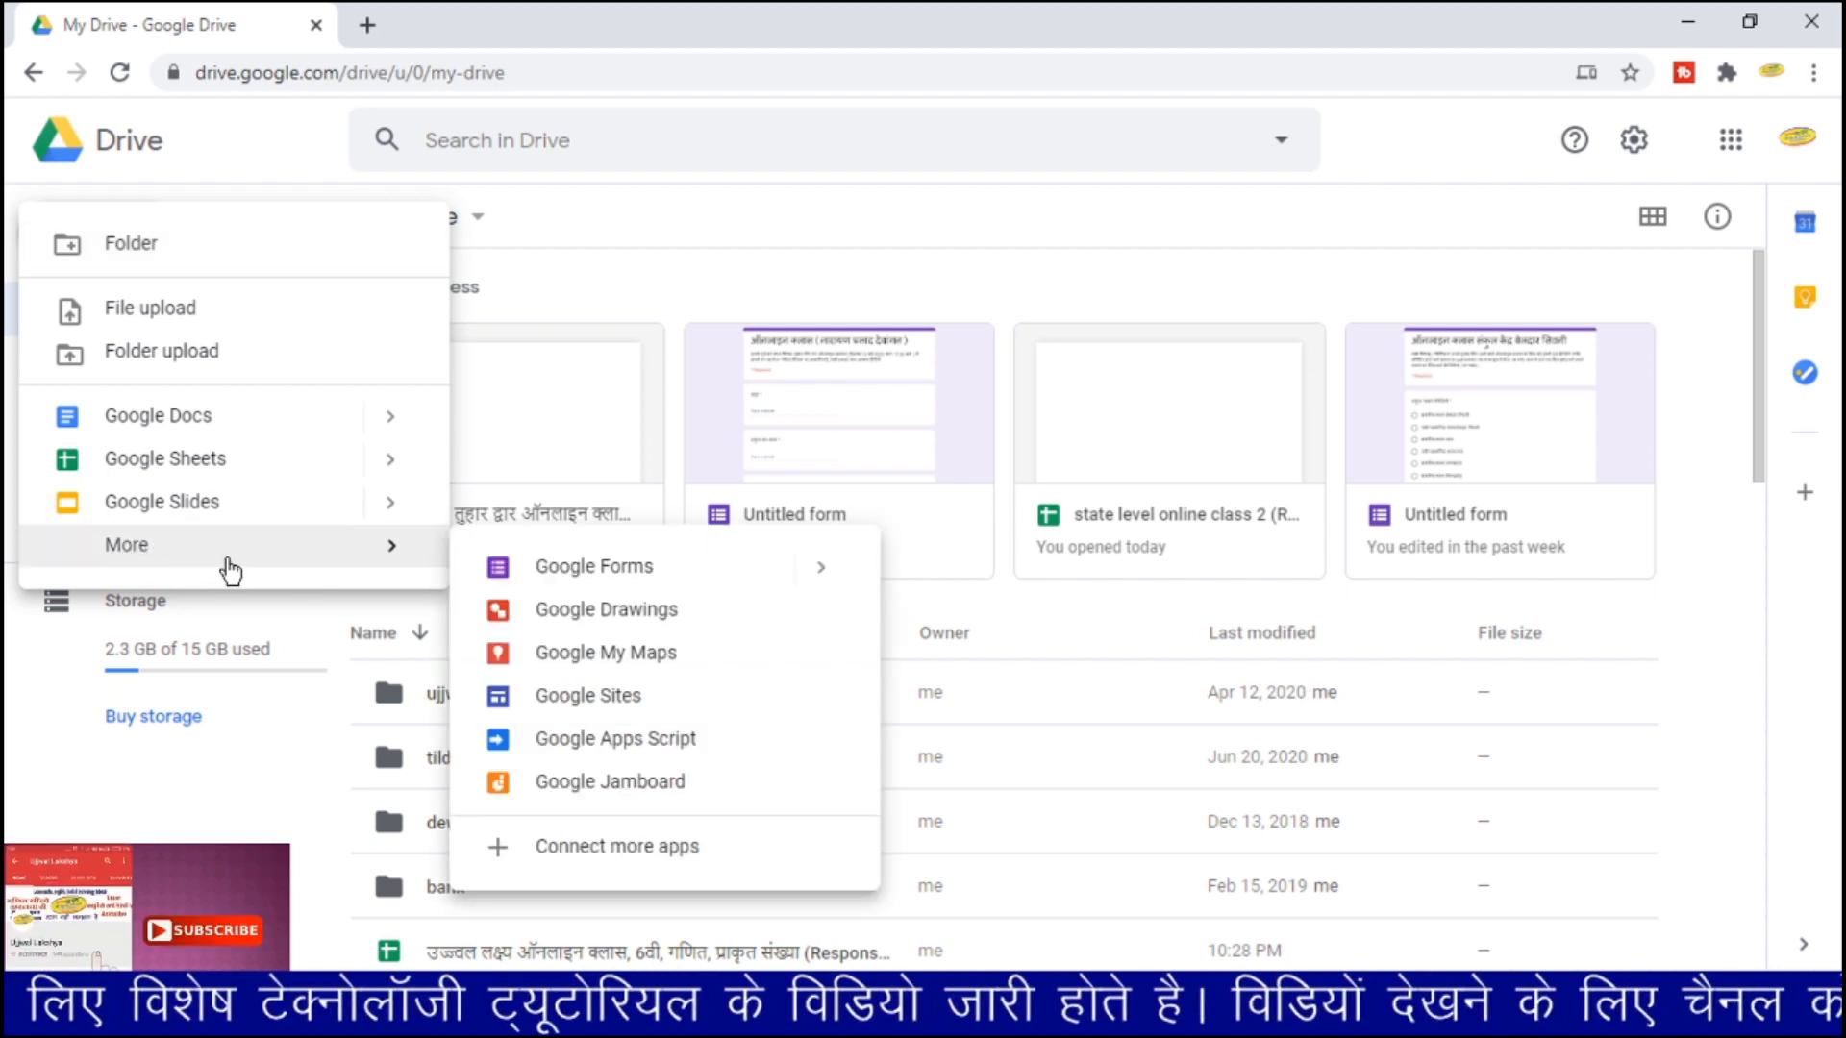
click(634, 583)
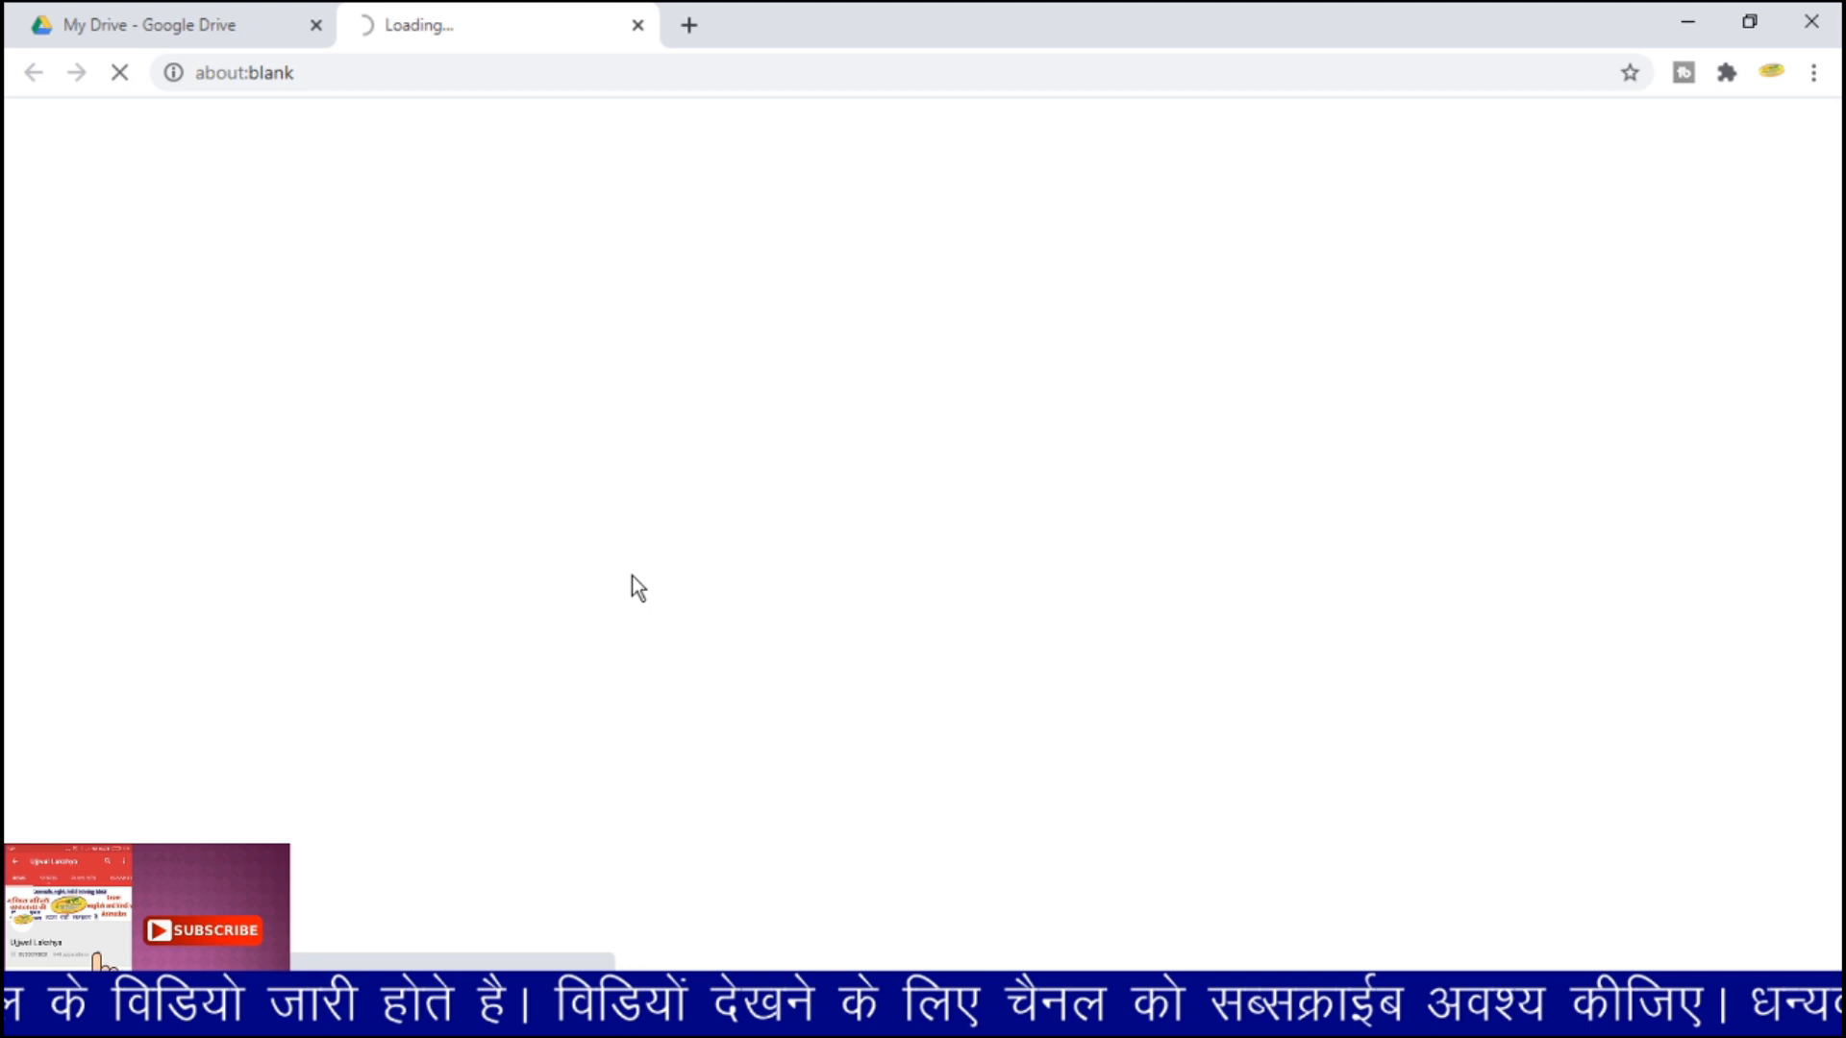
click(179, 14)
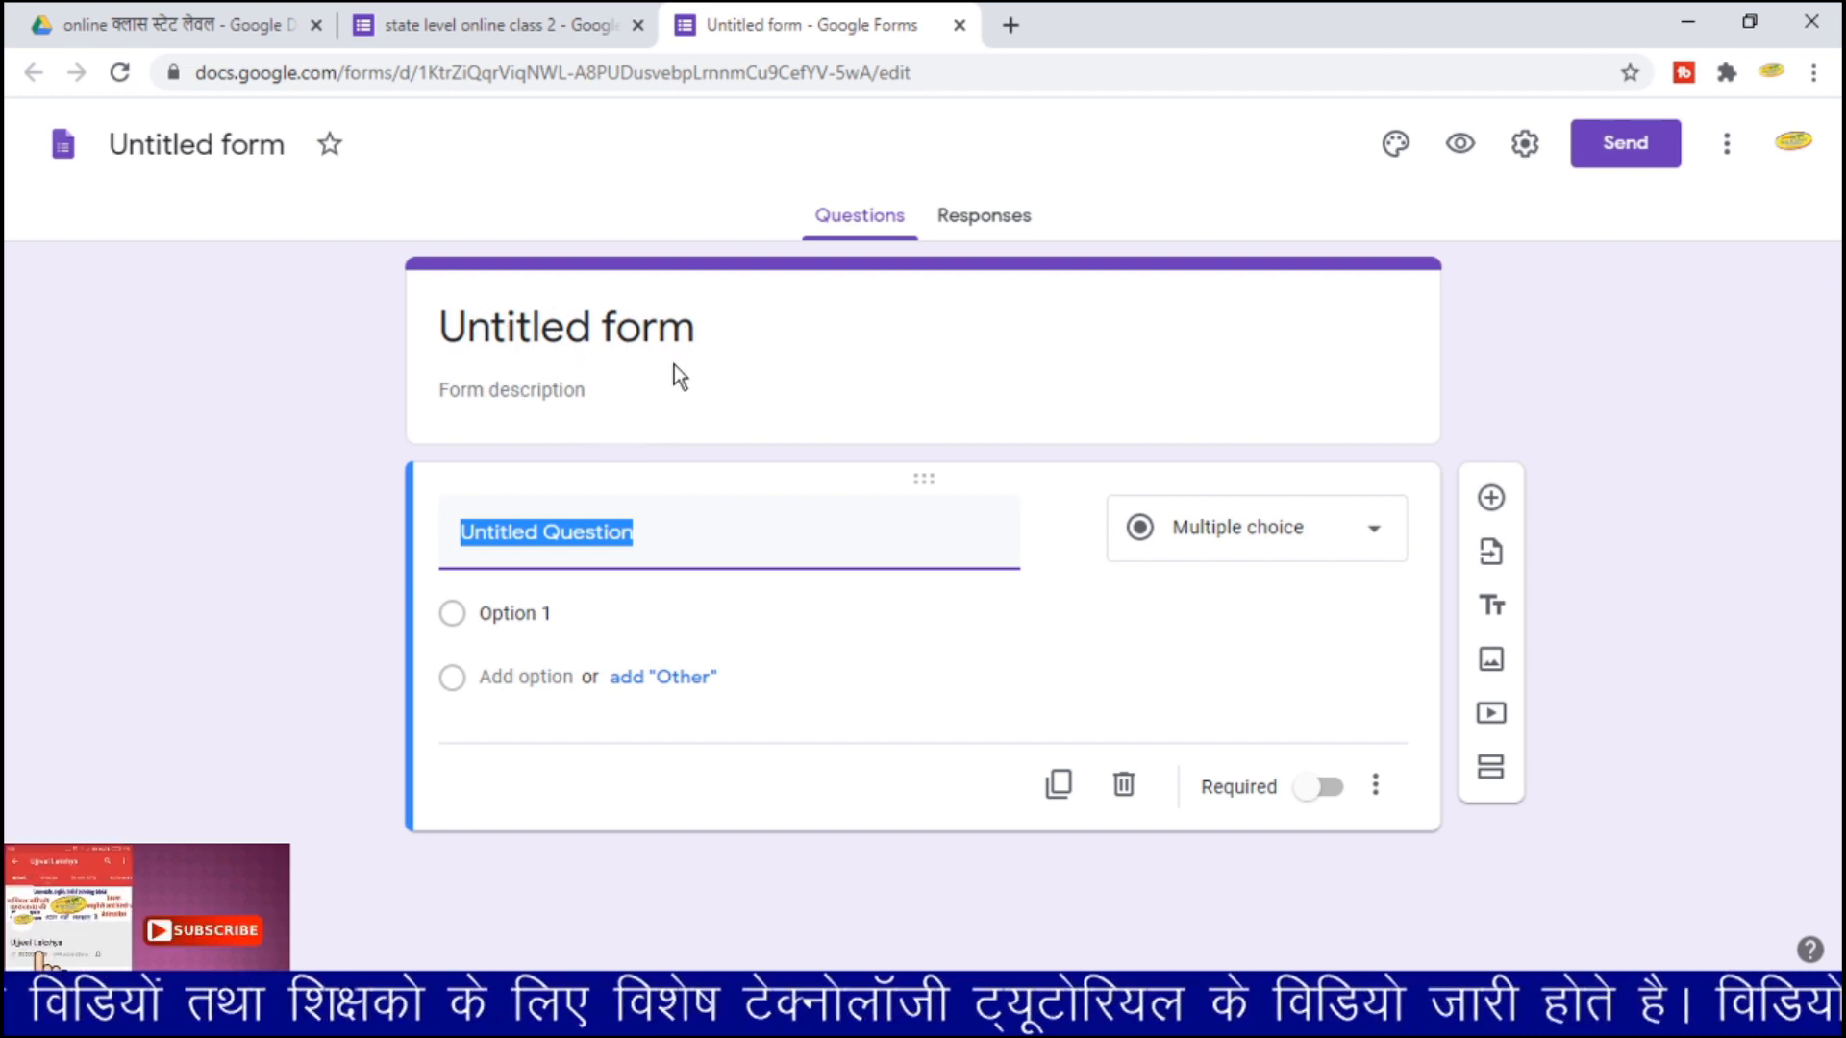
- Examine the title, description and first fields of the state level online class 2 form, and return to the untitled form
click(496, 29)
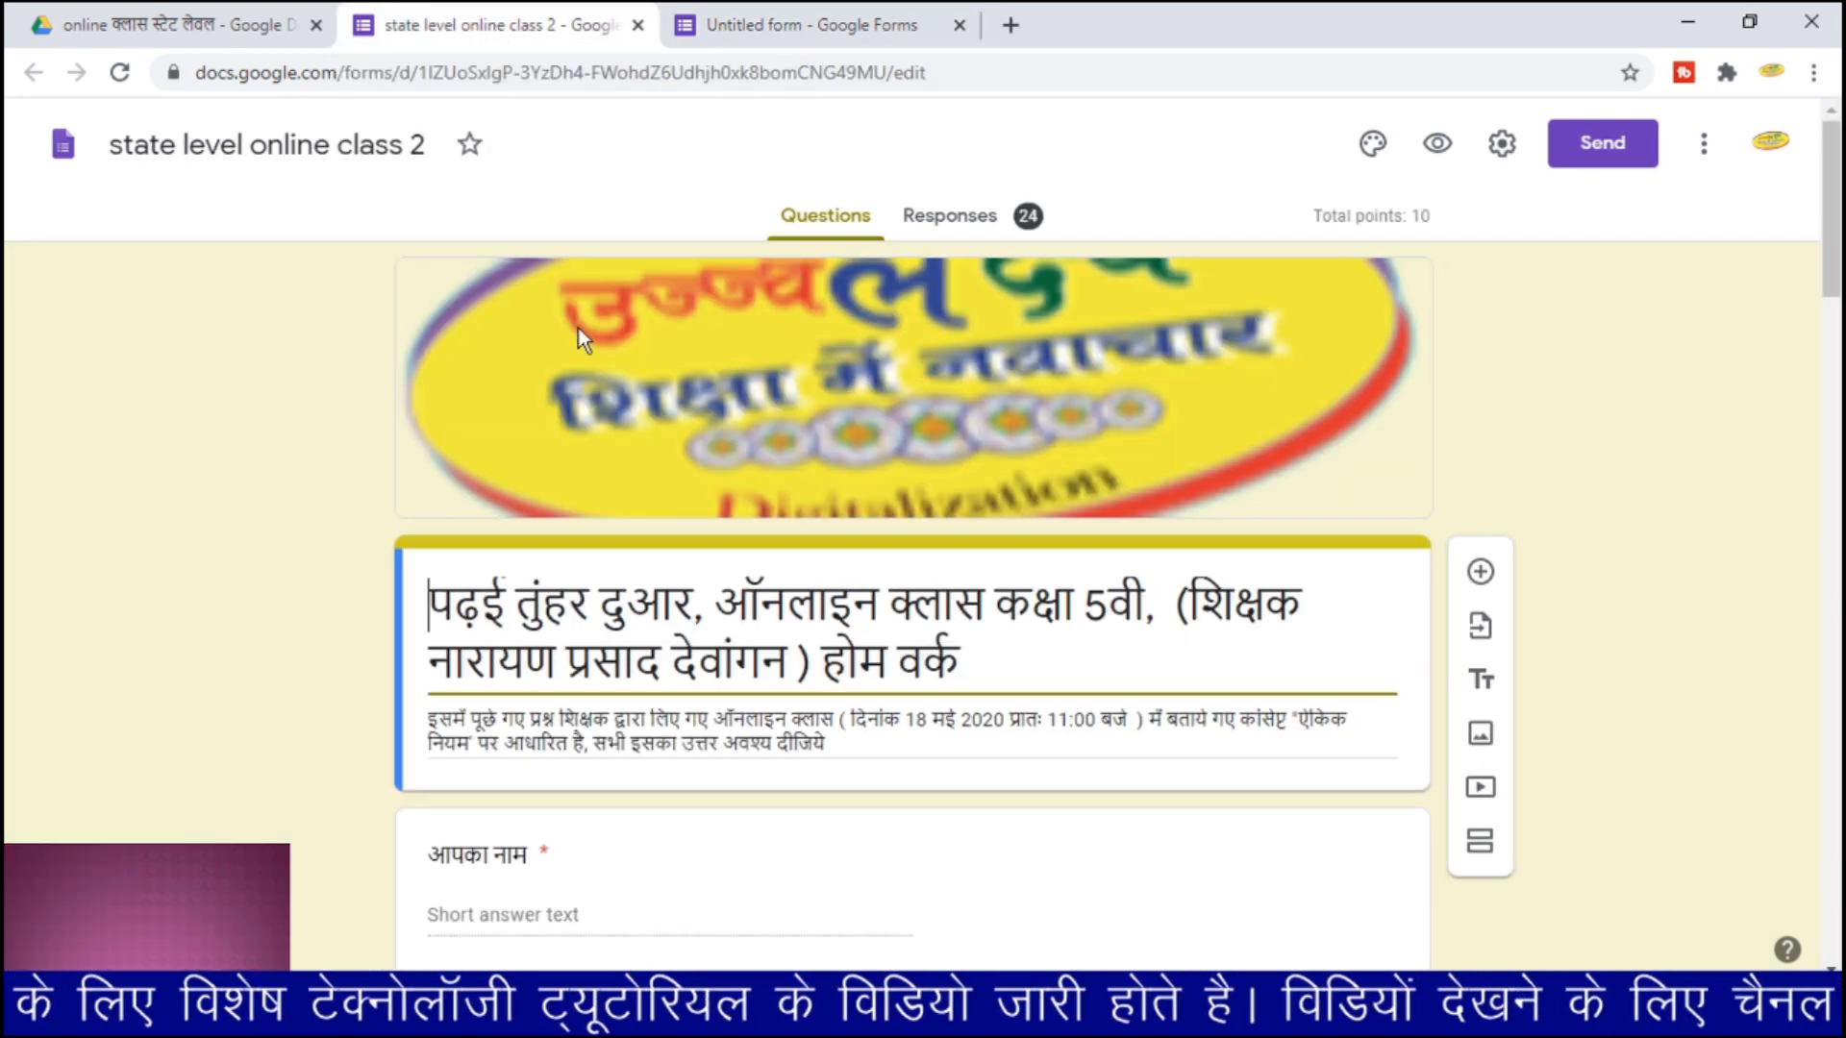
scroll(579, 332, down, 3)
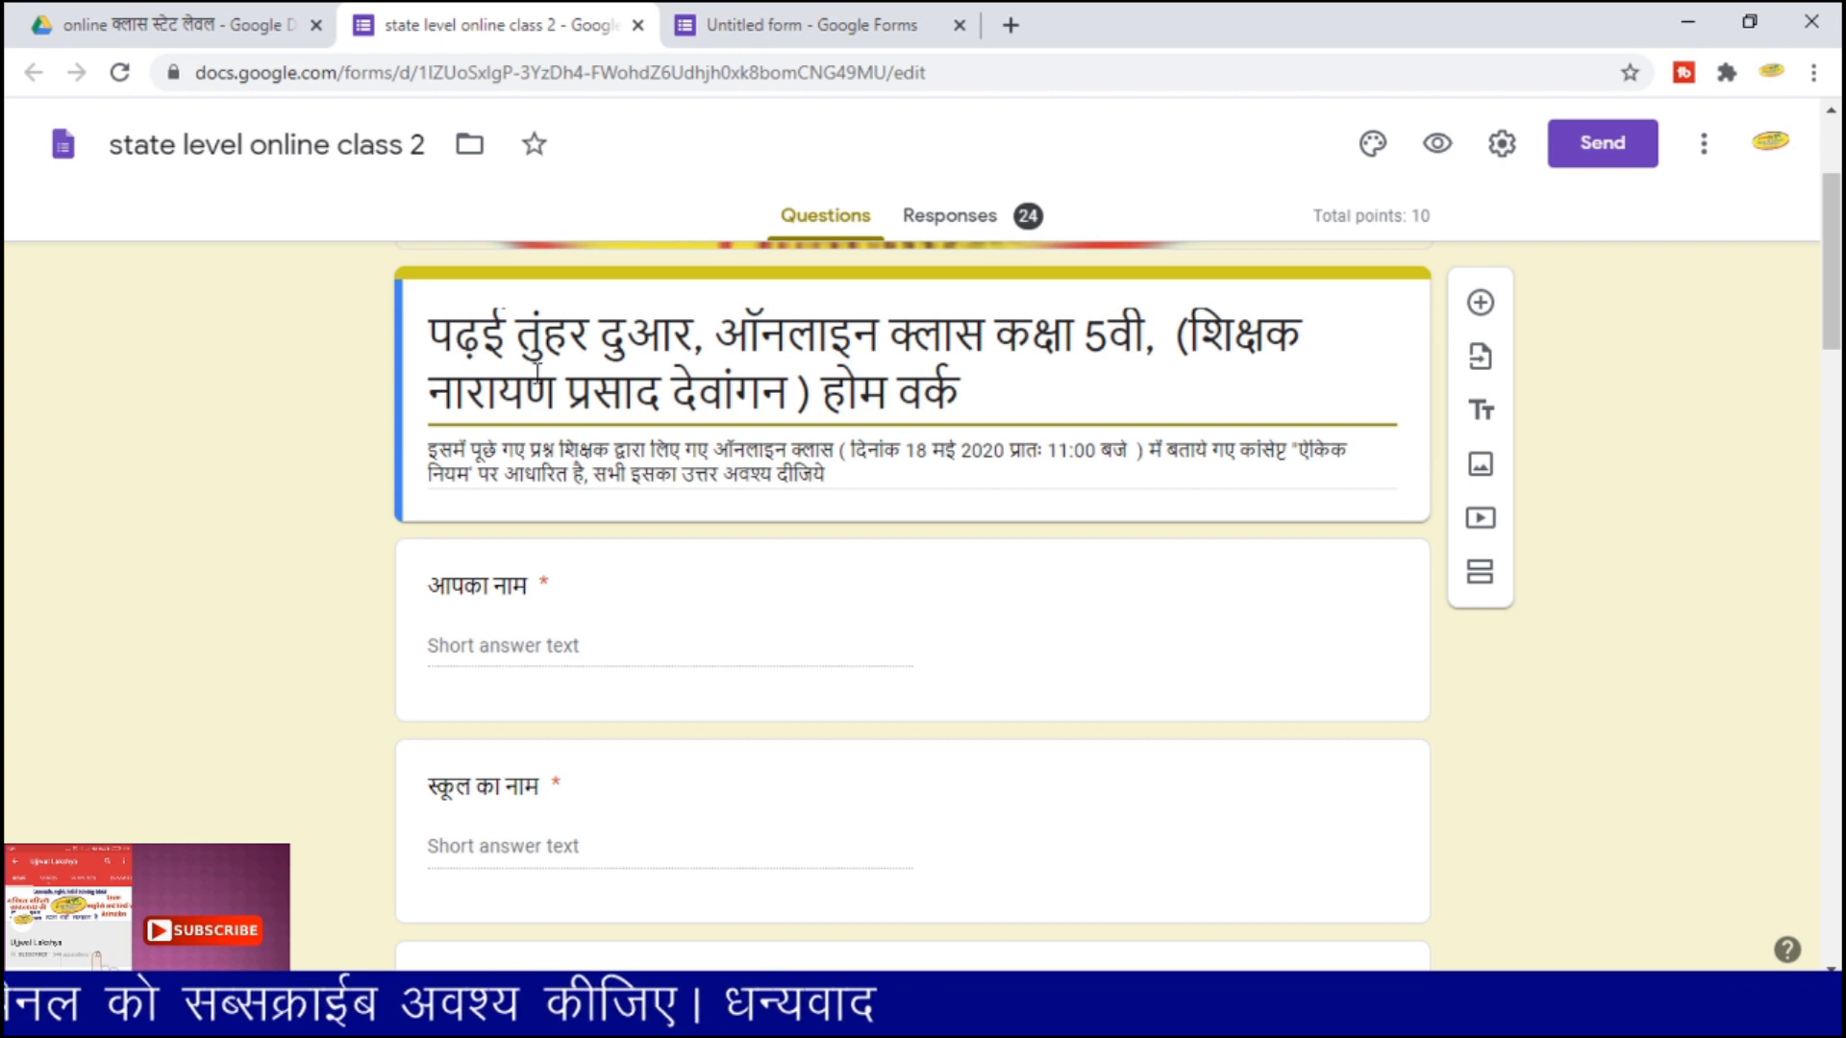
click(759, 25)
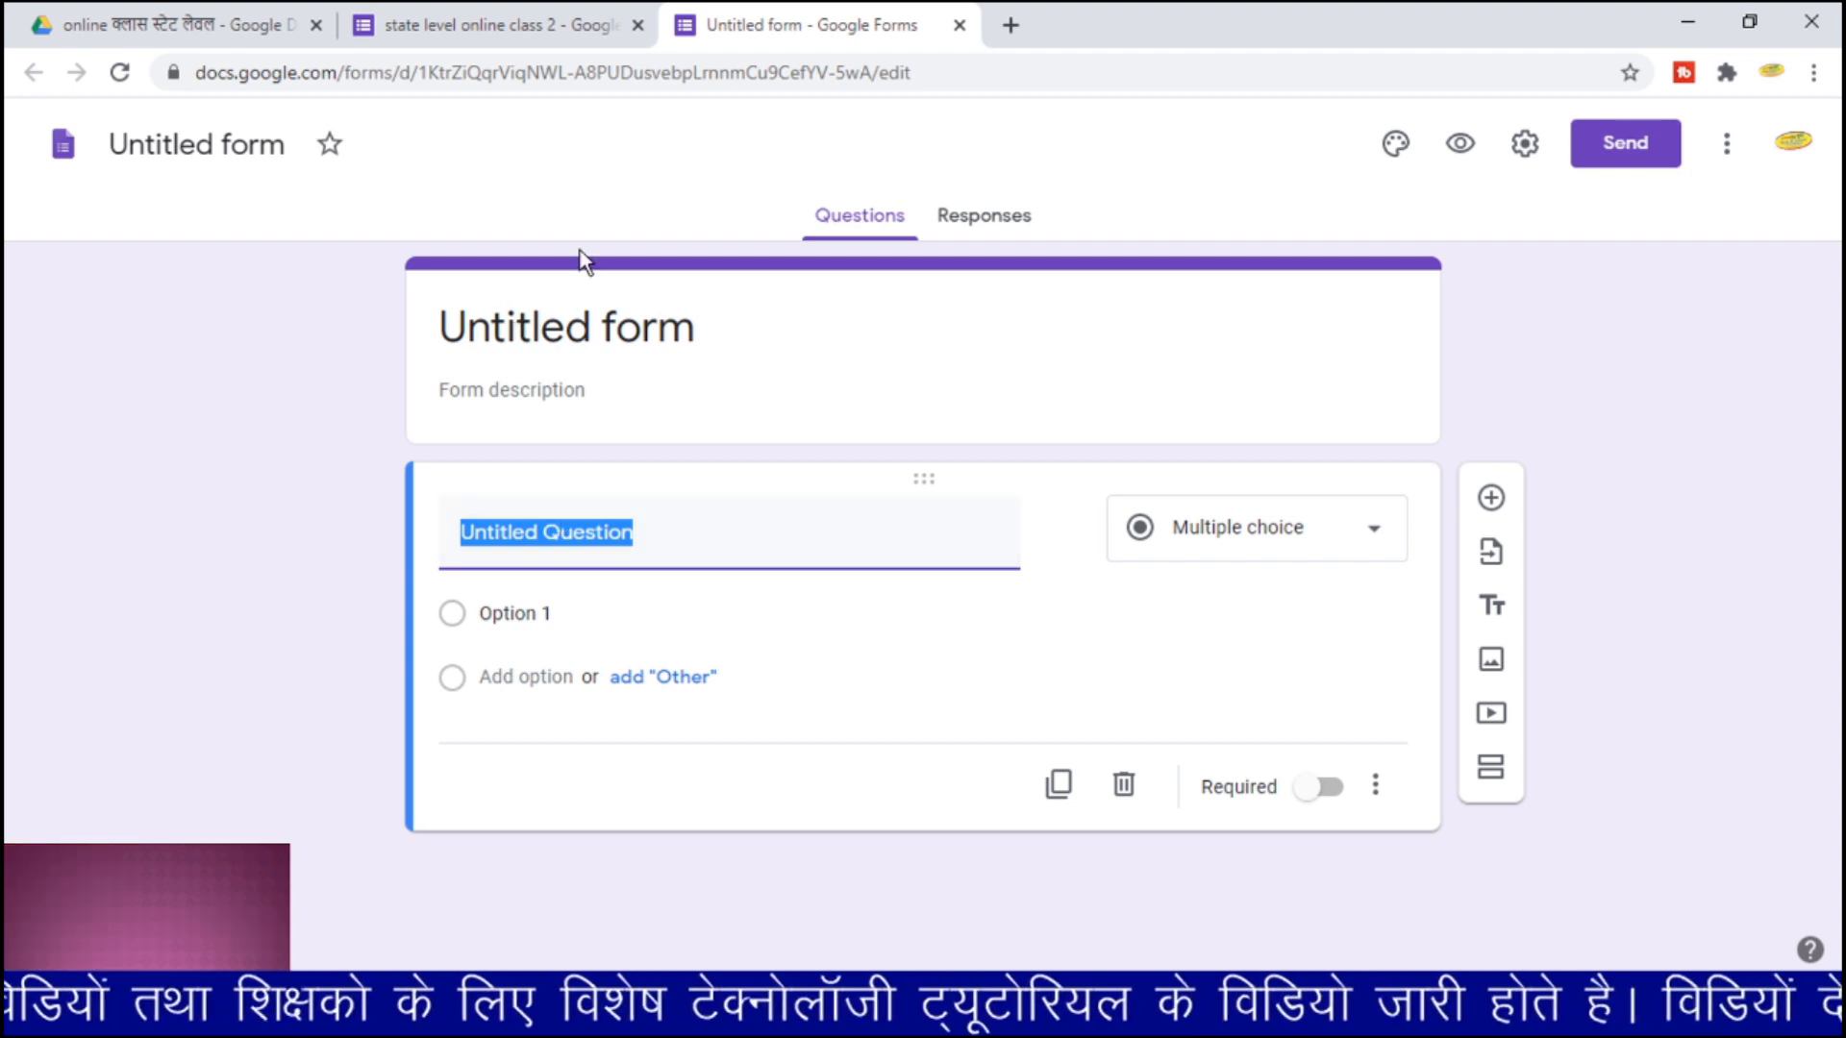
- Copy the title of the state level online class 2 form into the title of the new untitled form
click(543, 29)
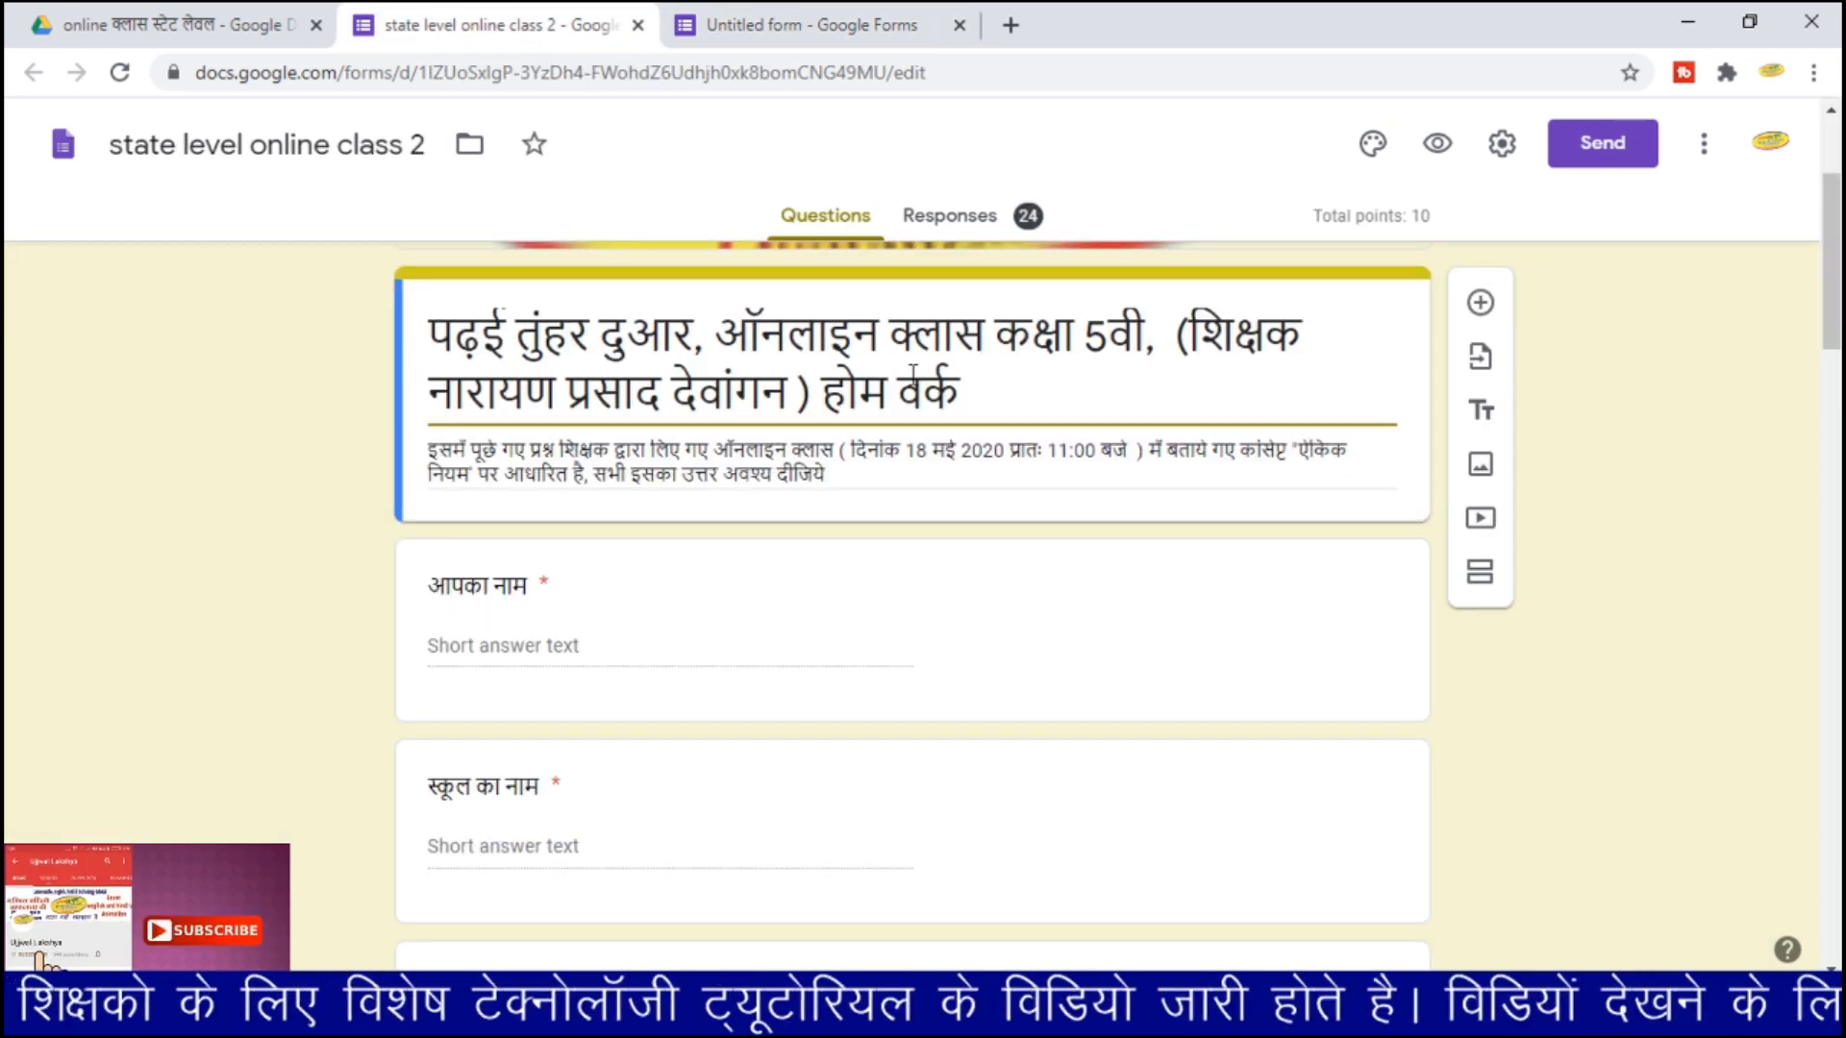
drag(966, 392, 400, 335)
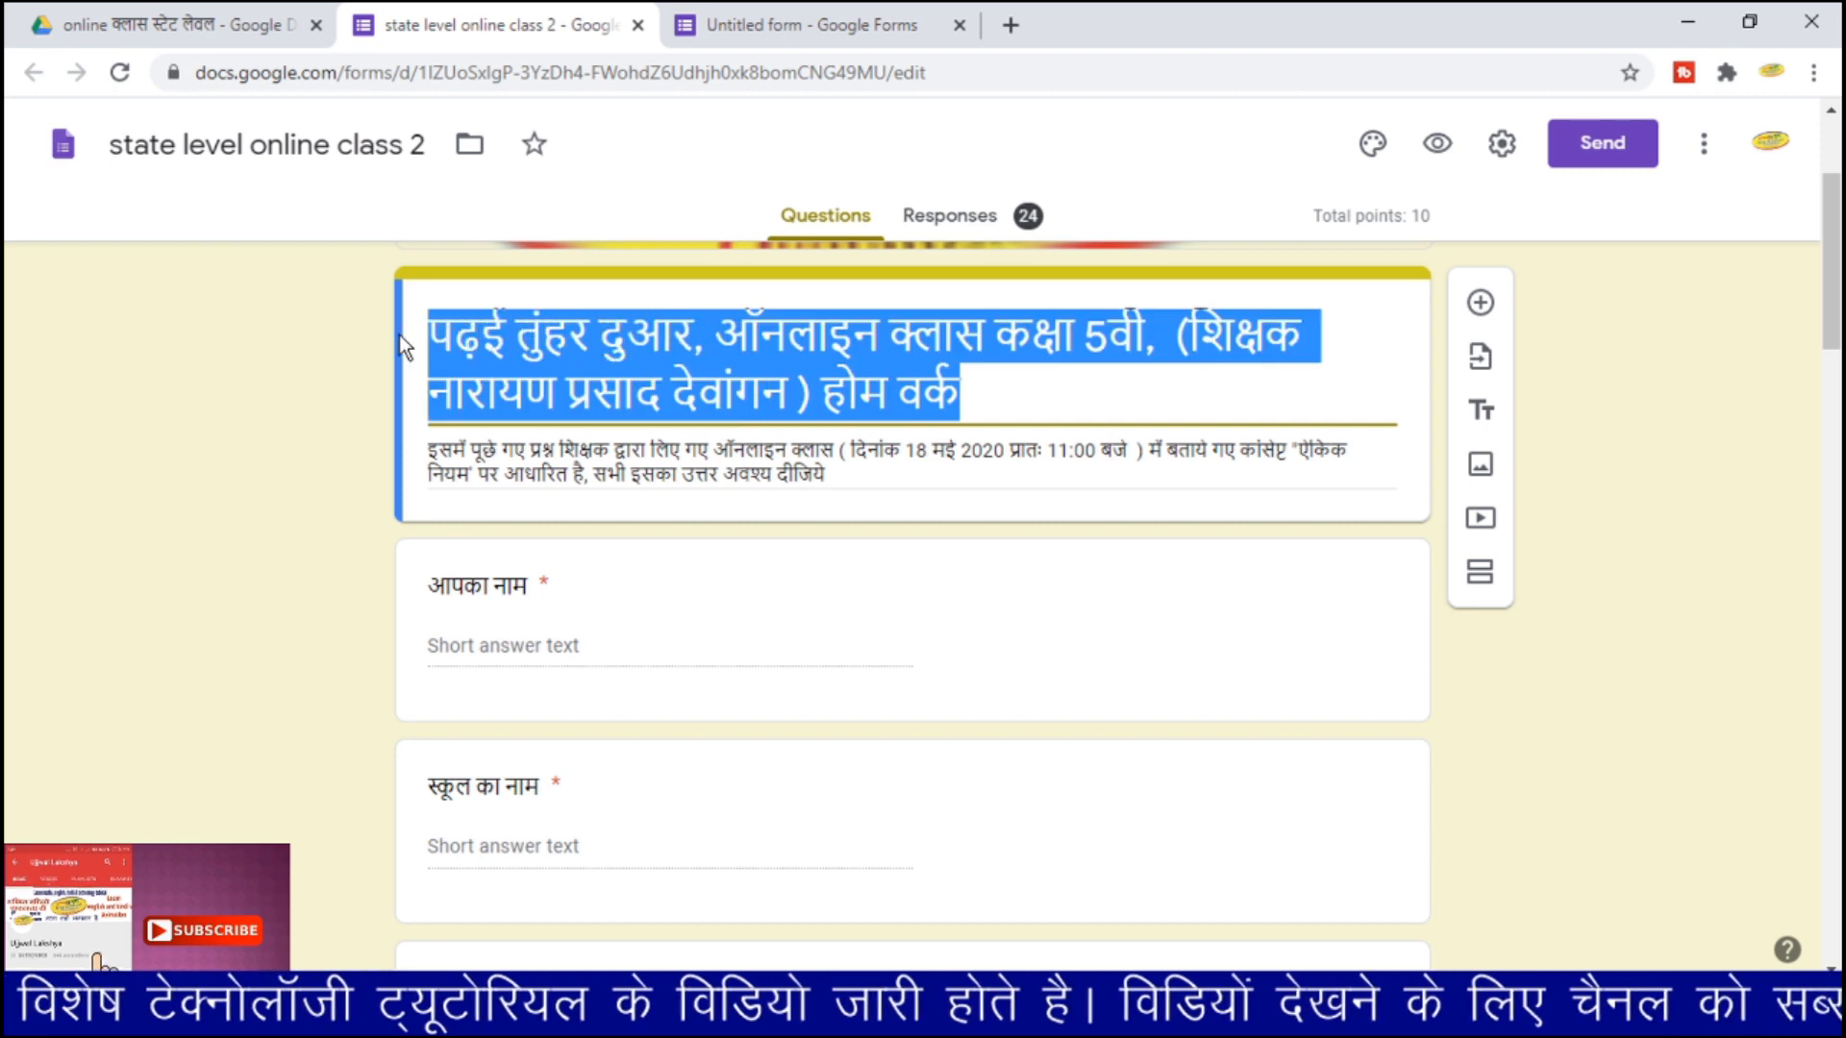
click(716, 27)
click(665, 331)
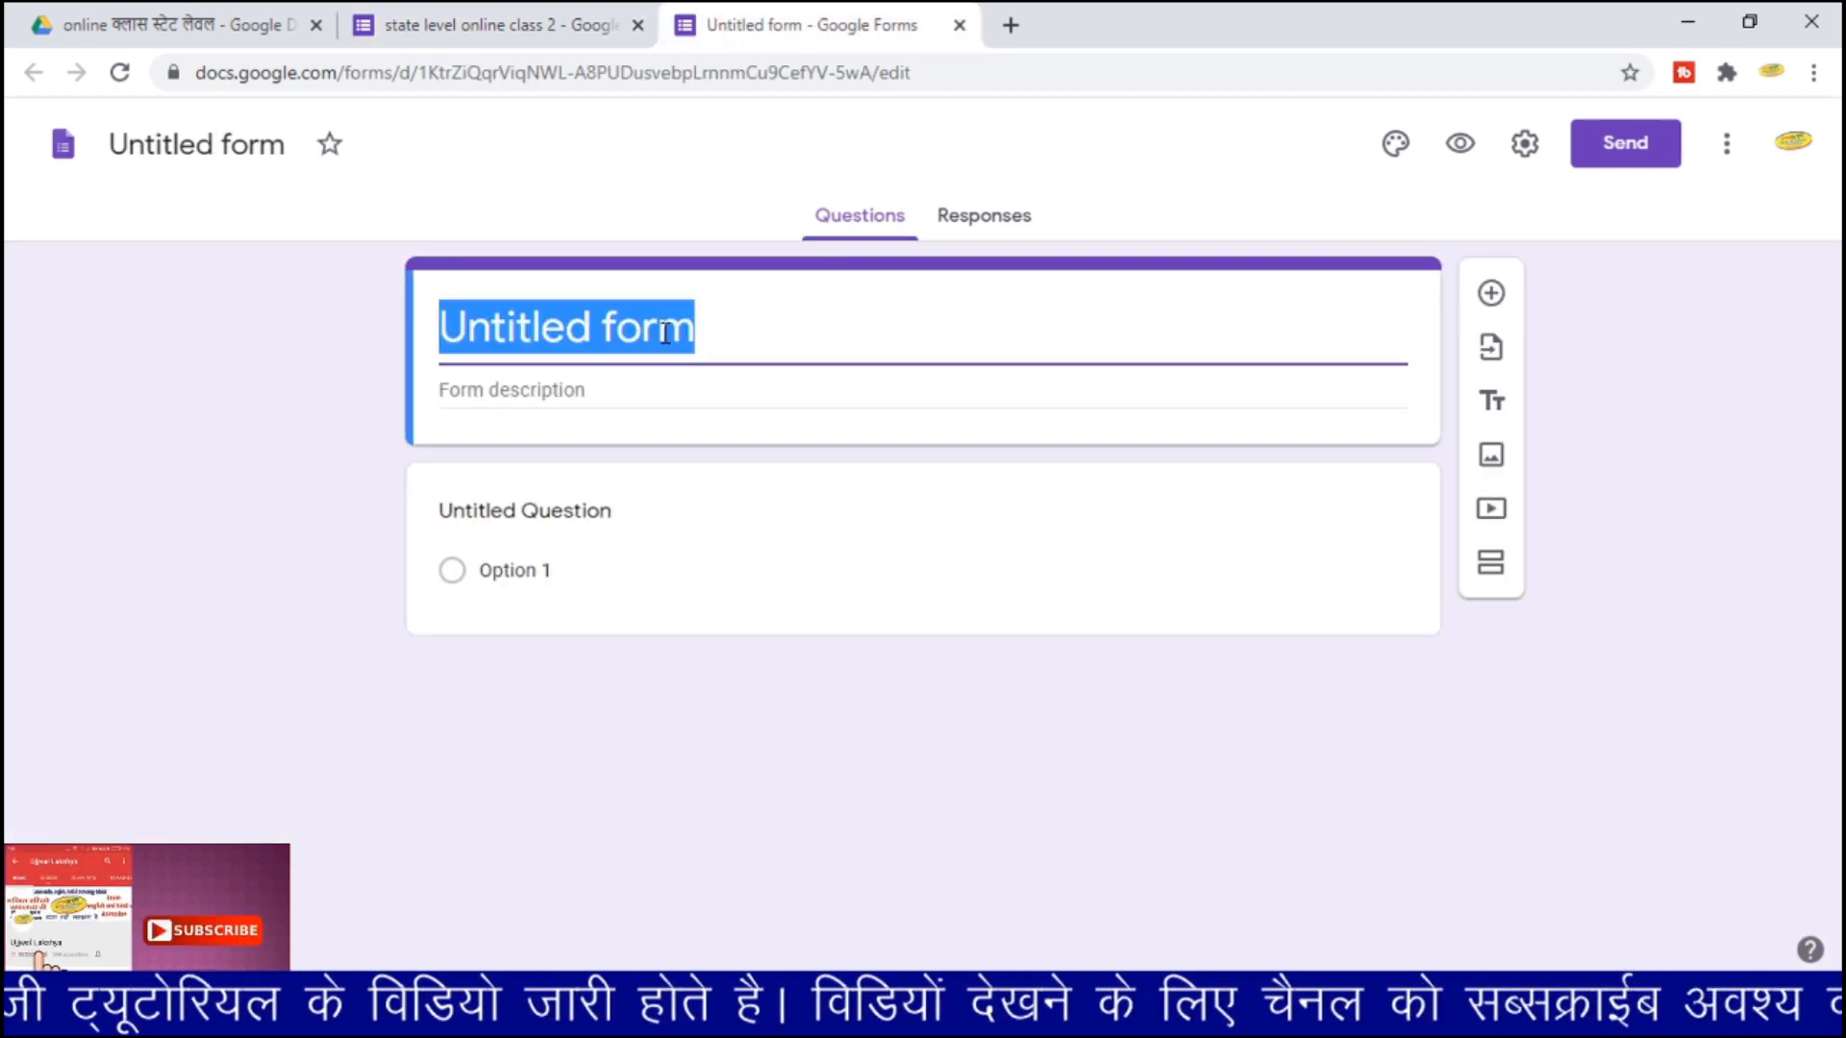
text(पढ़ई तुंहर दुआर, ऑनलाइन क्लास कक्षा 5वीं, (शिक्षक नारायण प्रसाद देवांगन ) होम वर्क)
- Copy the description of the state level online class 2 form into the new form's description
click(492, 20)
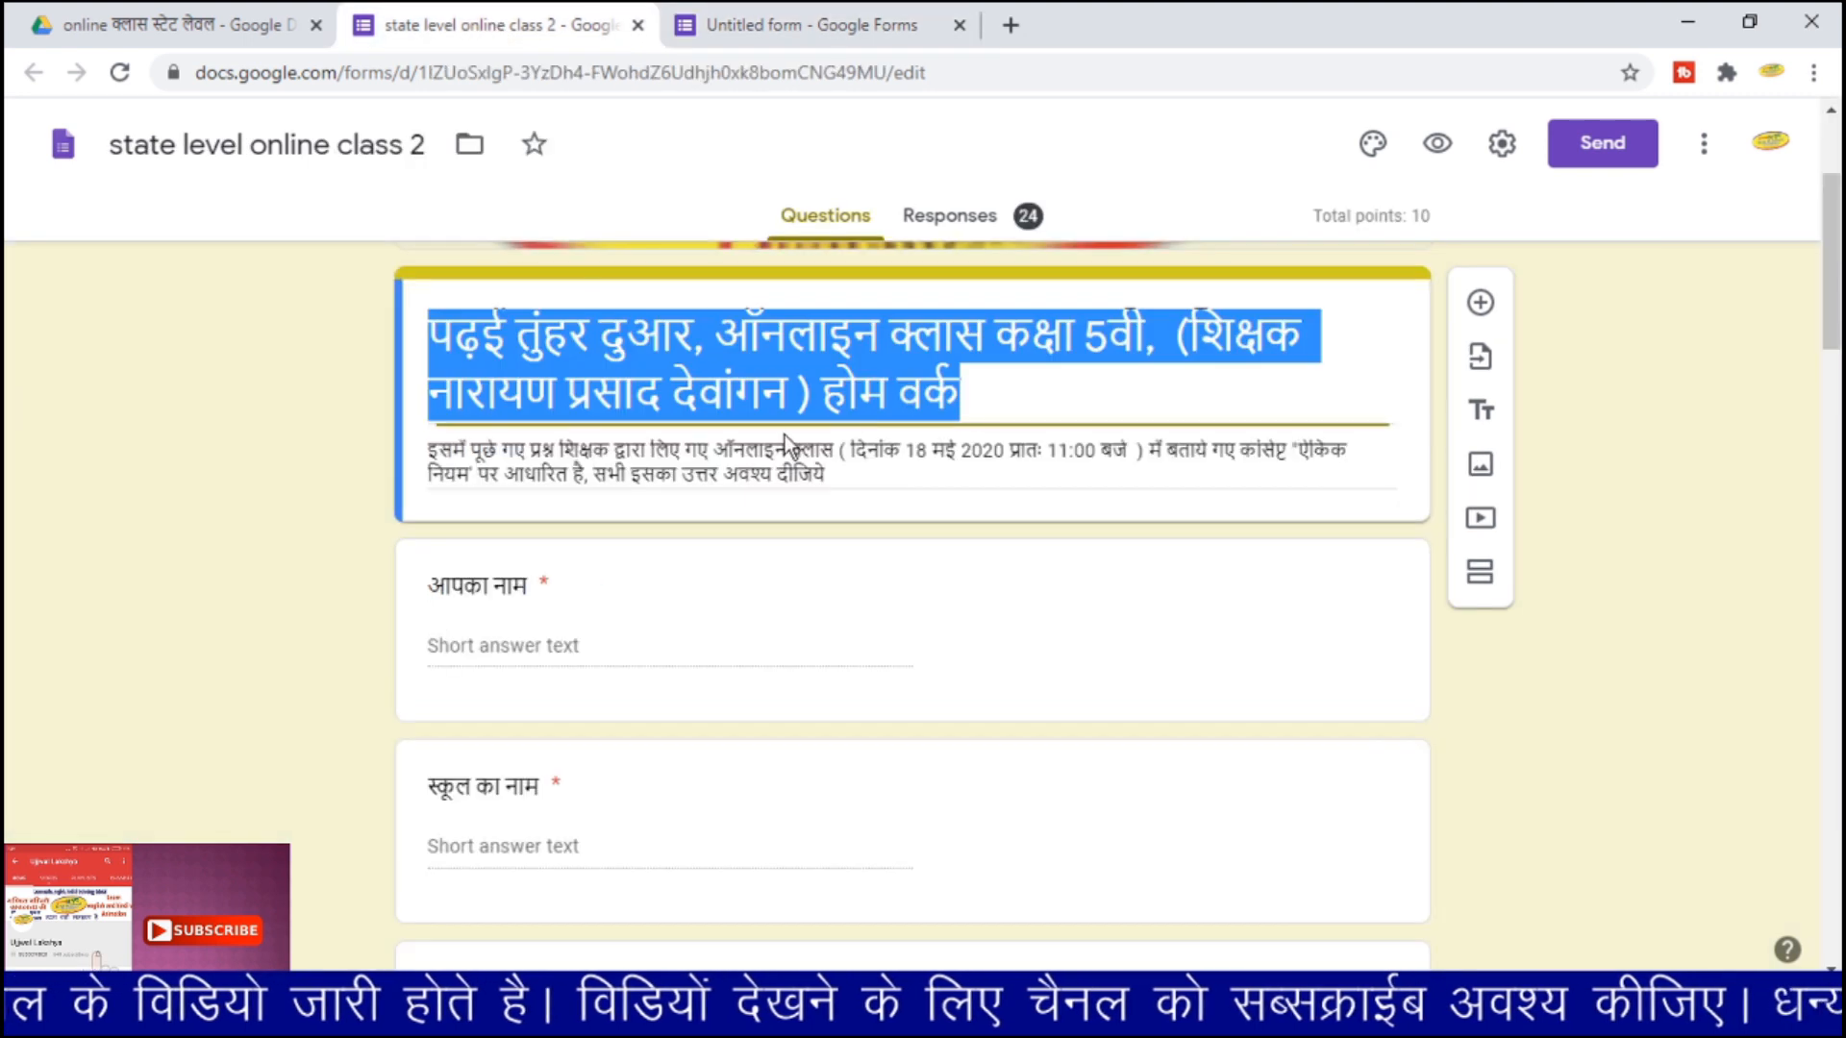
triple_click(852, 477)
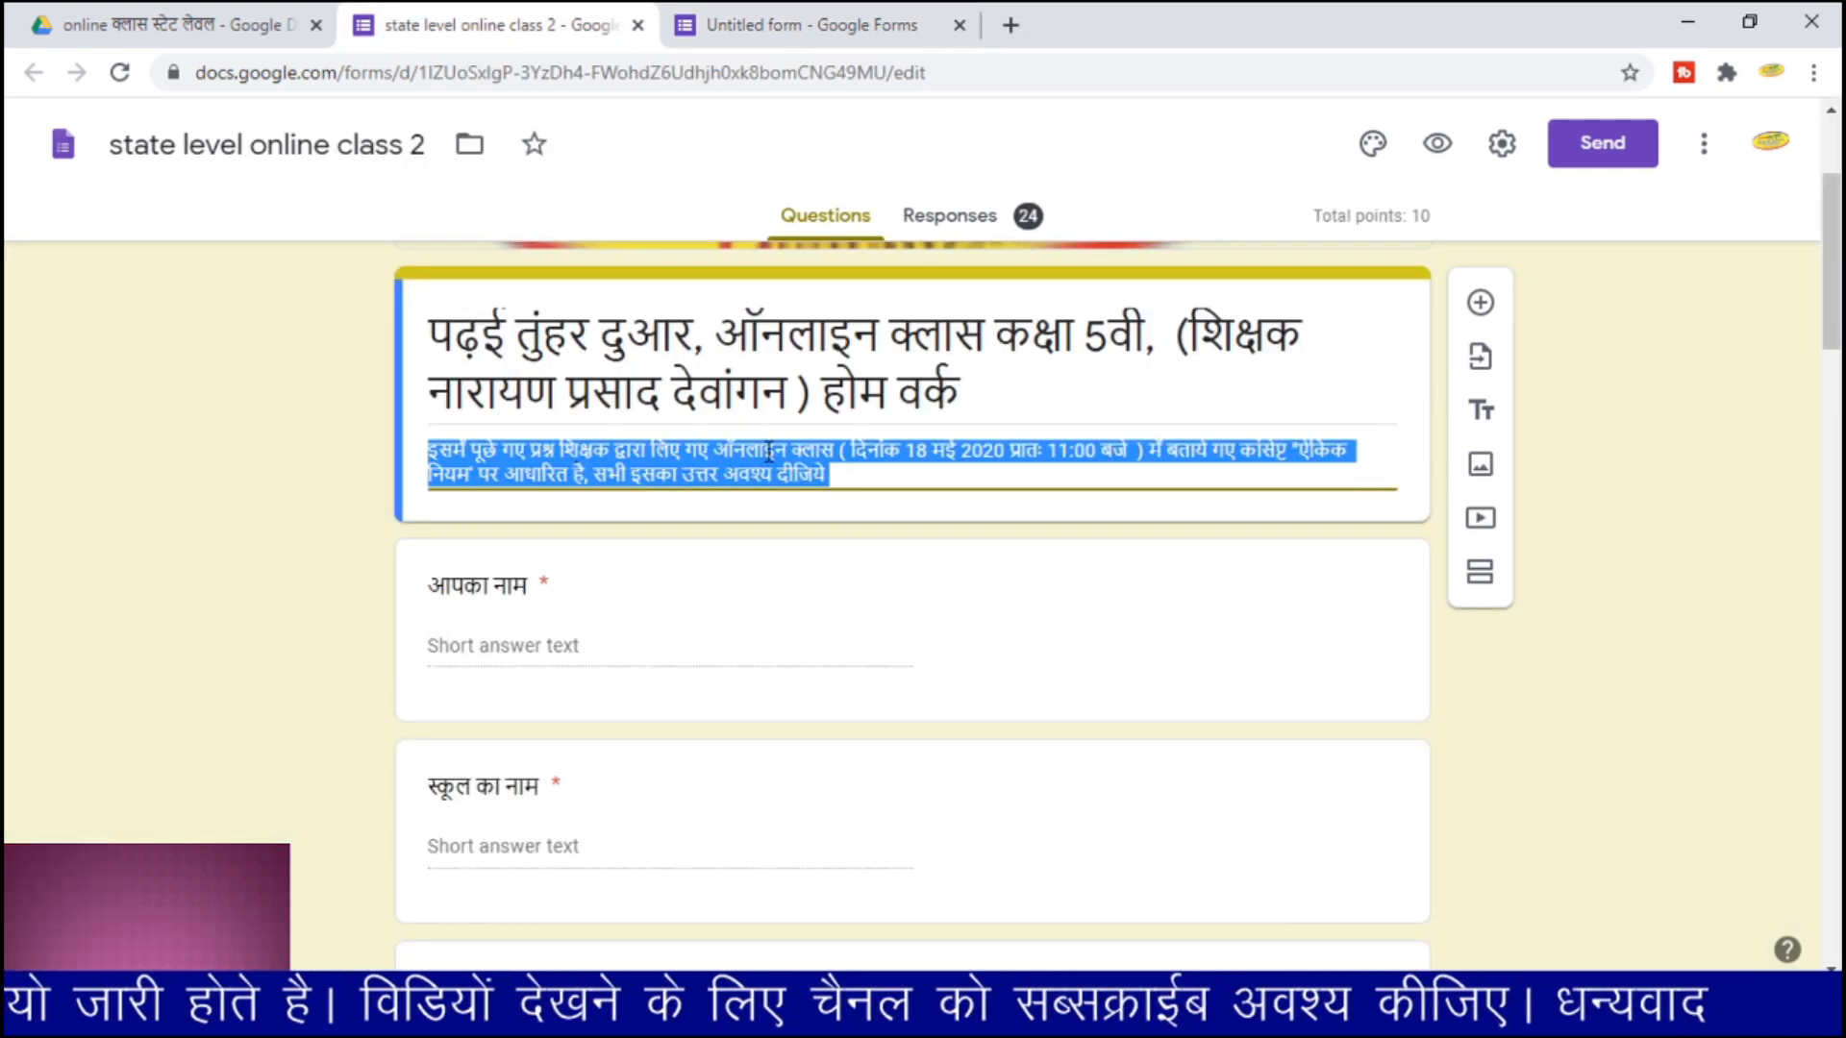
click(795, 25)
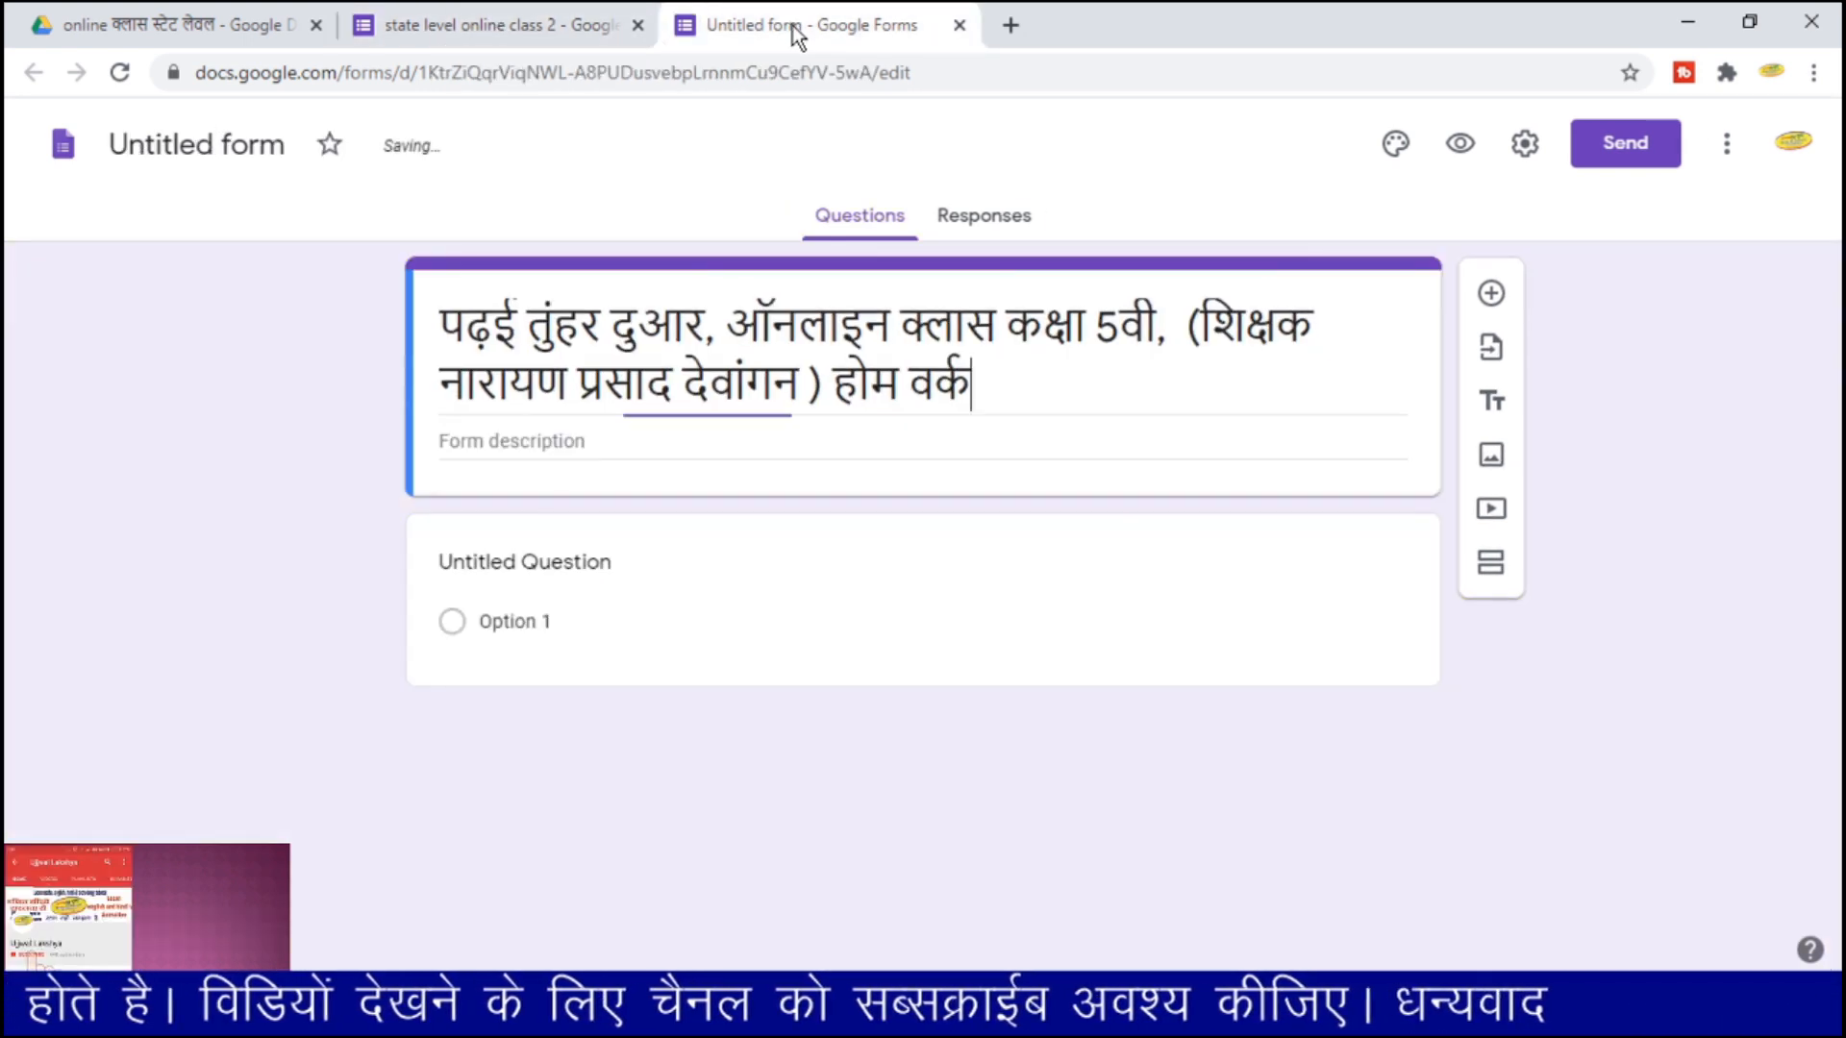
click(679, 431)
text(इसमें पूछे गए प्रश्न शिक्षक द्वारा लिए गए ऑनलाइन क्लास ( दिनांक 18 मई 2020 प्रातः 11:00 बजे ) में बताये गए कांसेप्ट "ऐकिक नियम" पर आधारित है, सभी इसका उत्तर अवश्य दीजिये)
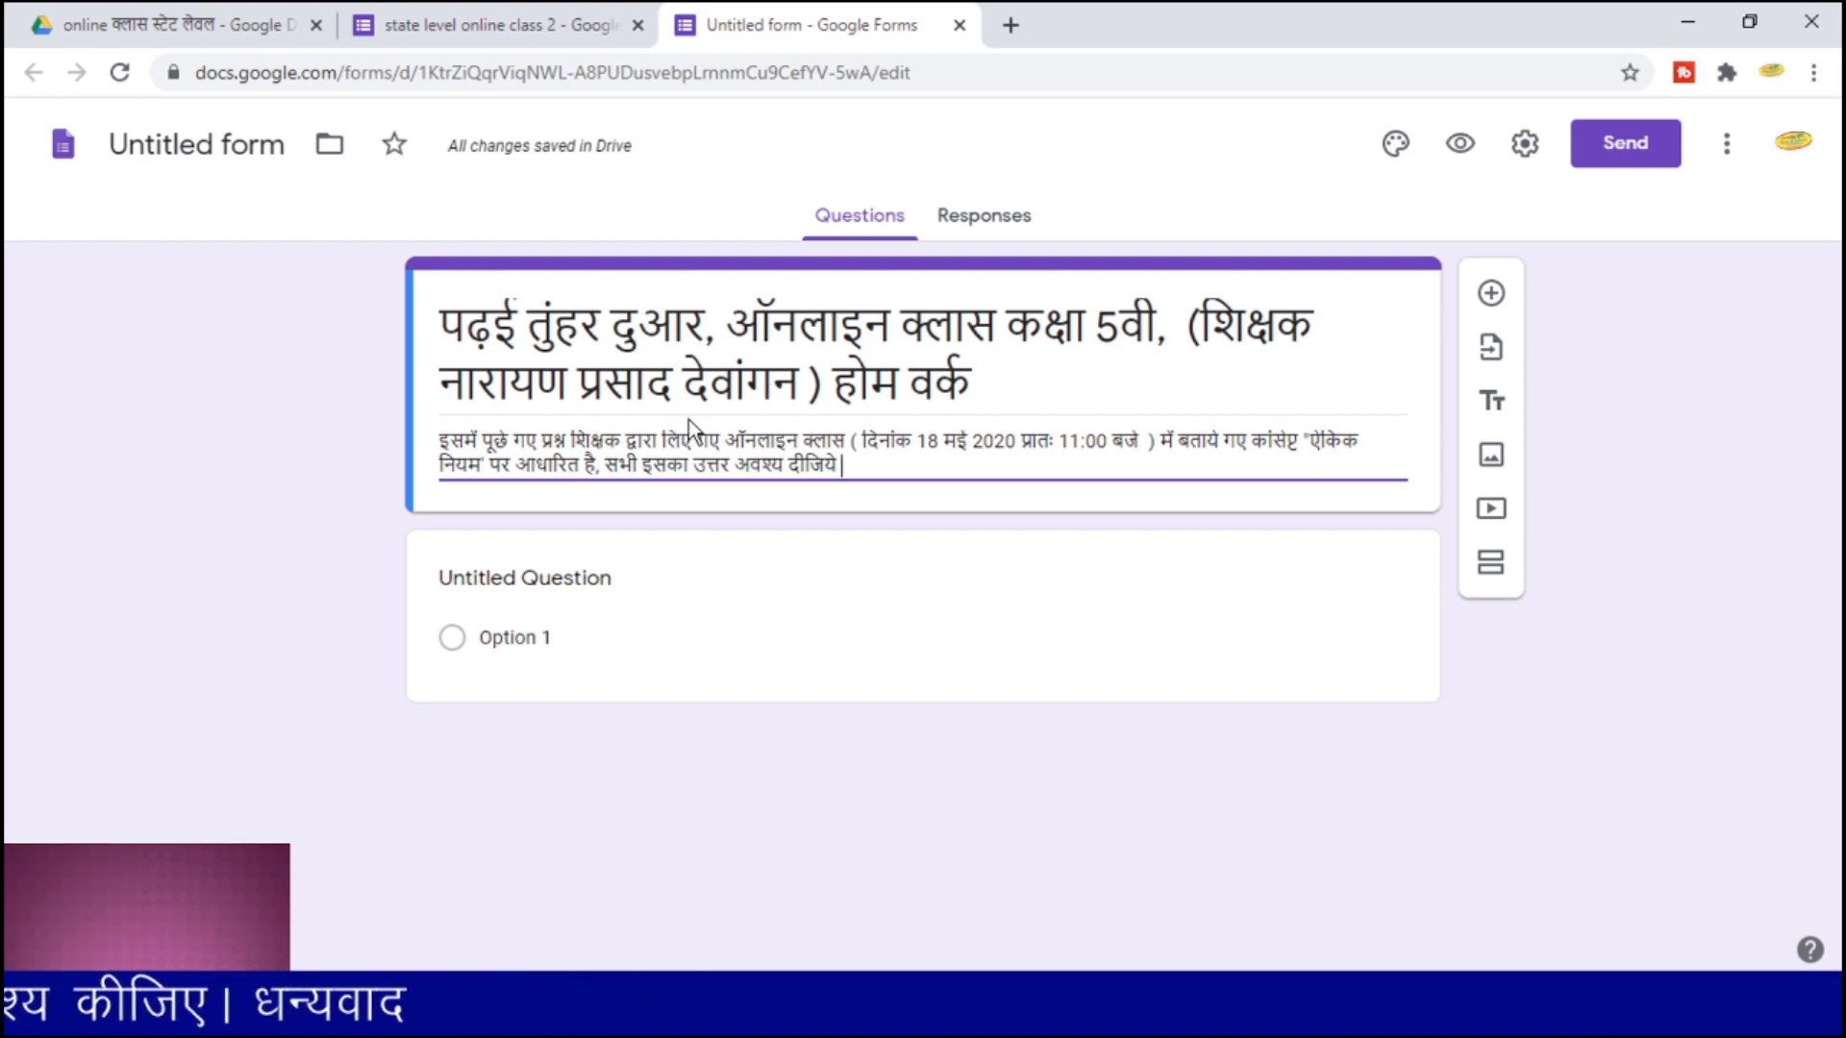
- Enter "उत्तर दाता का नाम" as the first question's text and shorten it to "नाम"
click(612, 595)
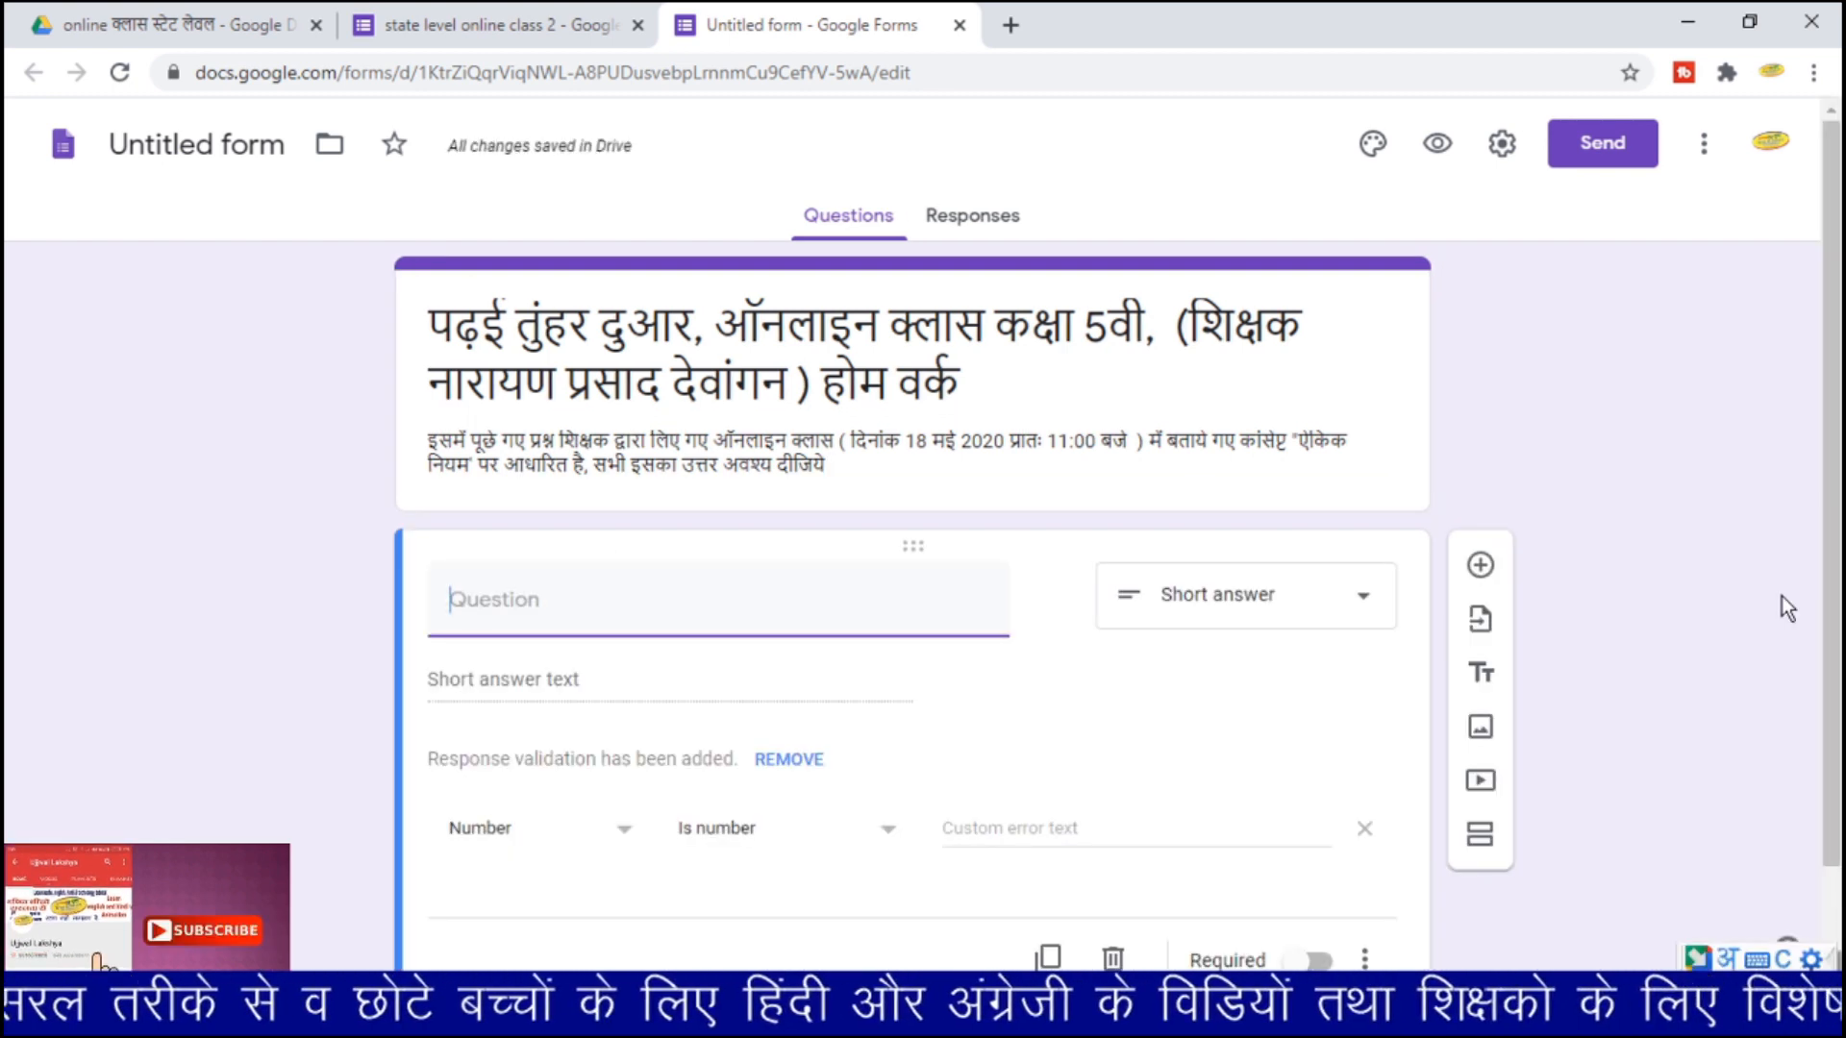
text(uttar daa)
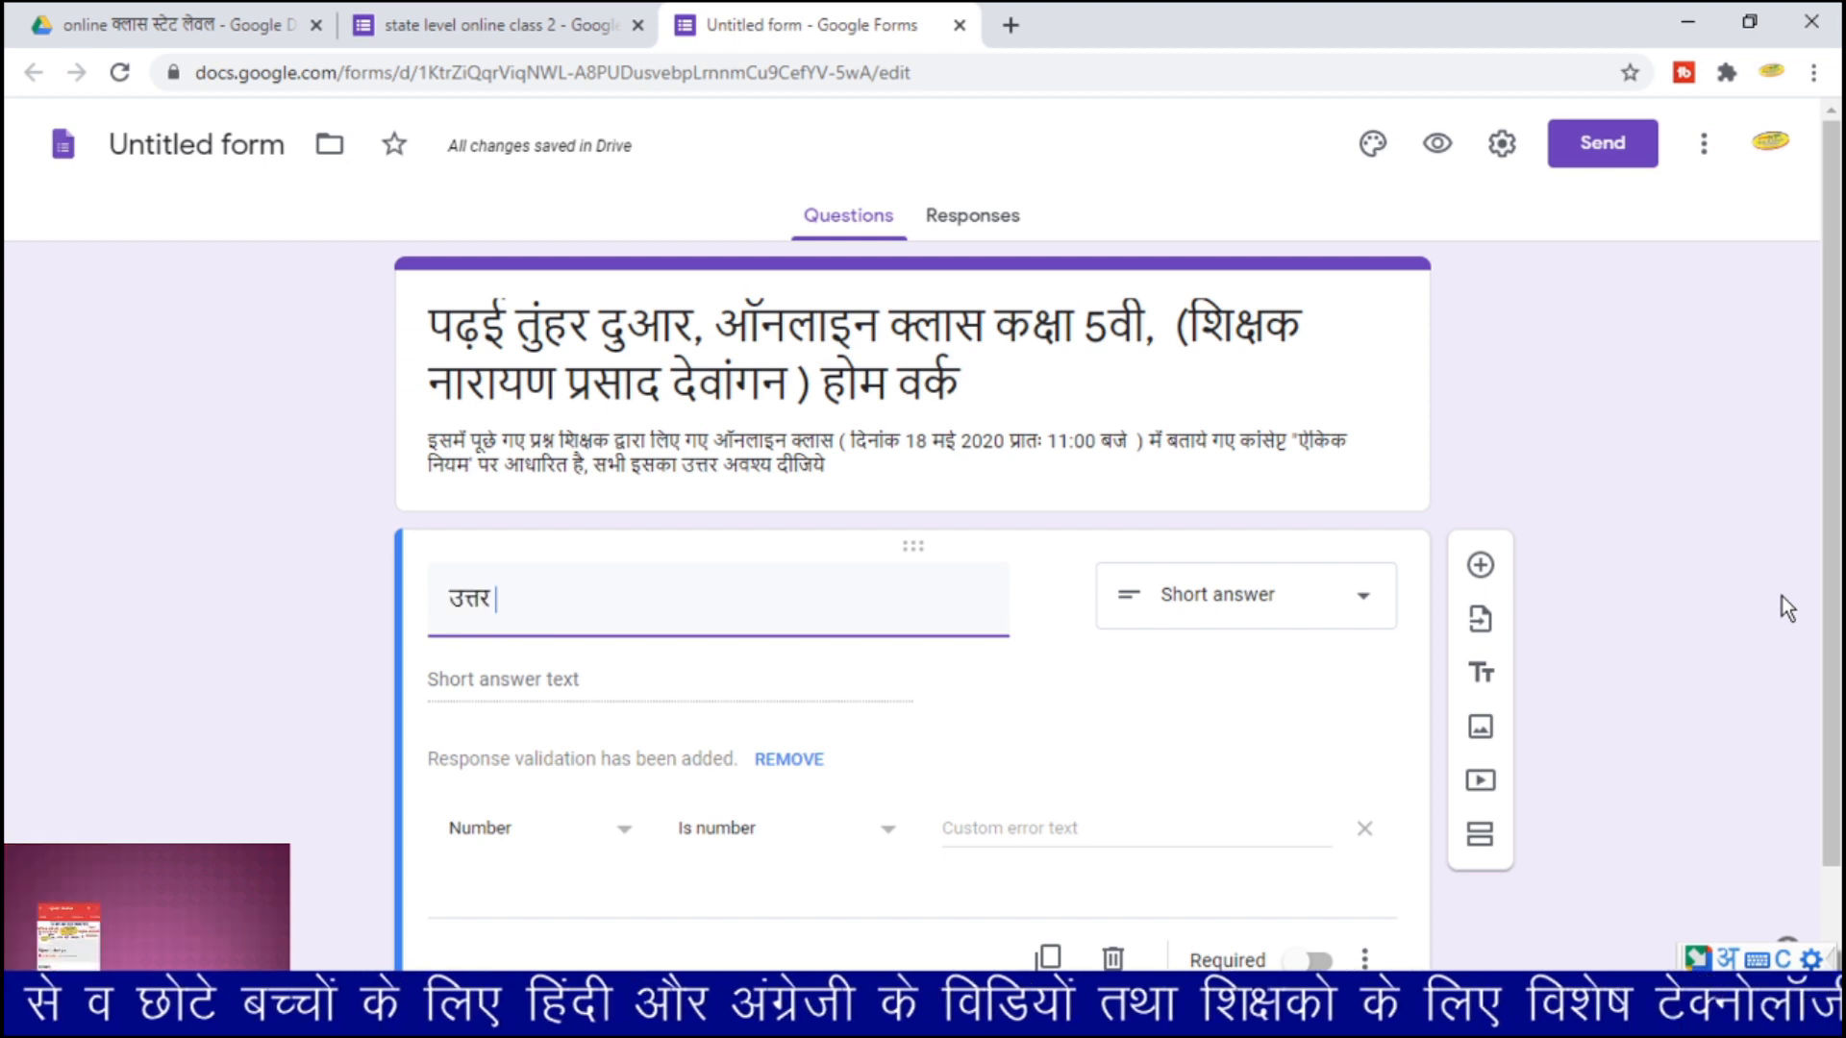
text(ta ka naam)
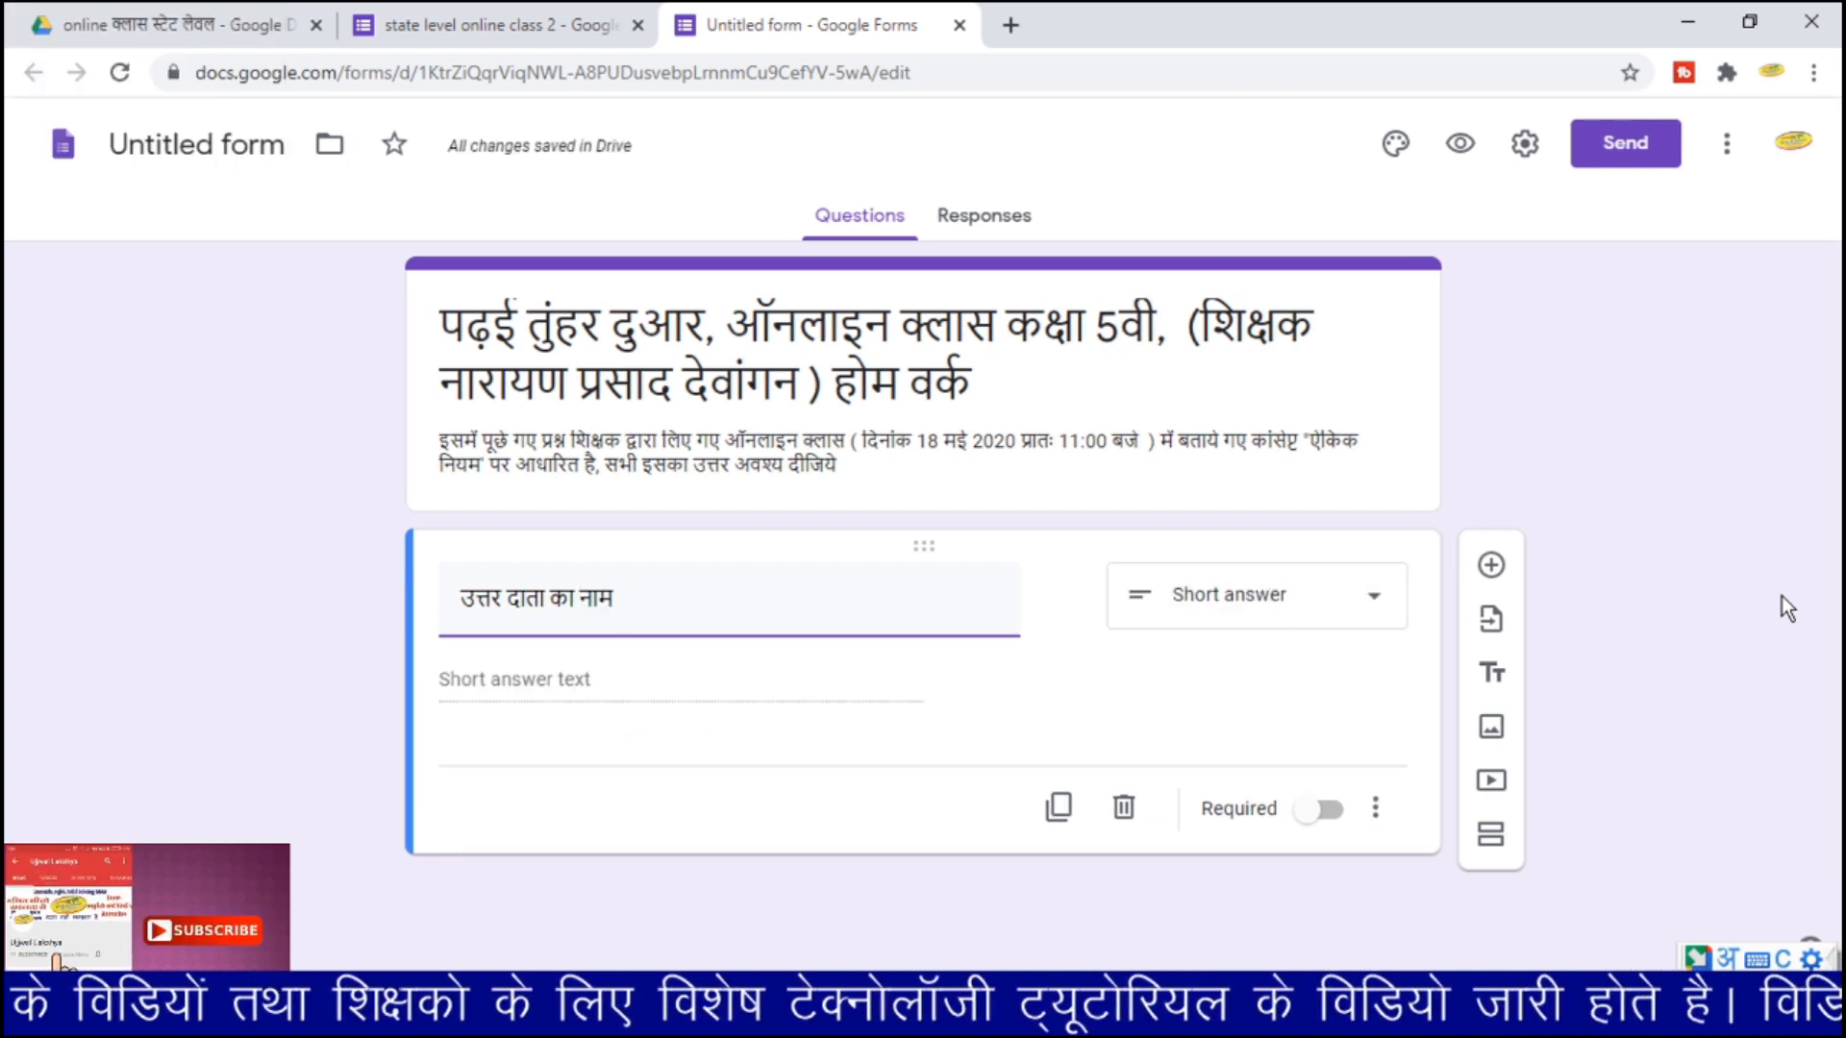
drag(577, 600, 413, 598)
key(BackSpace)
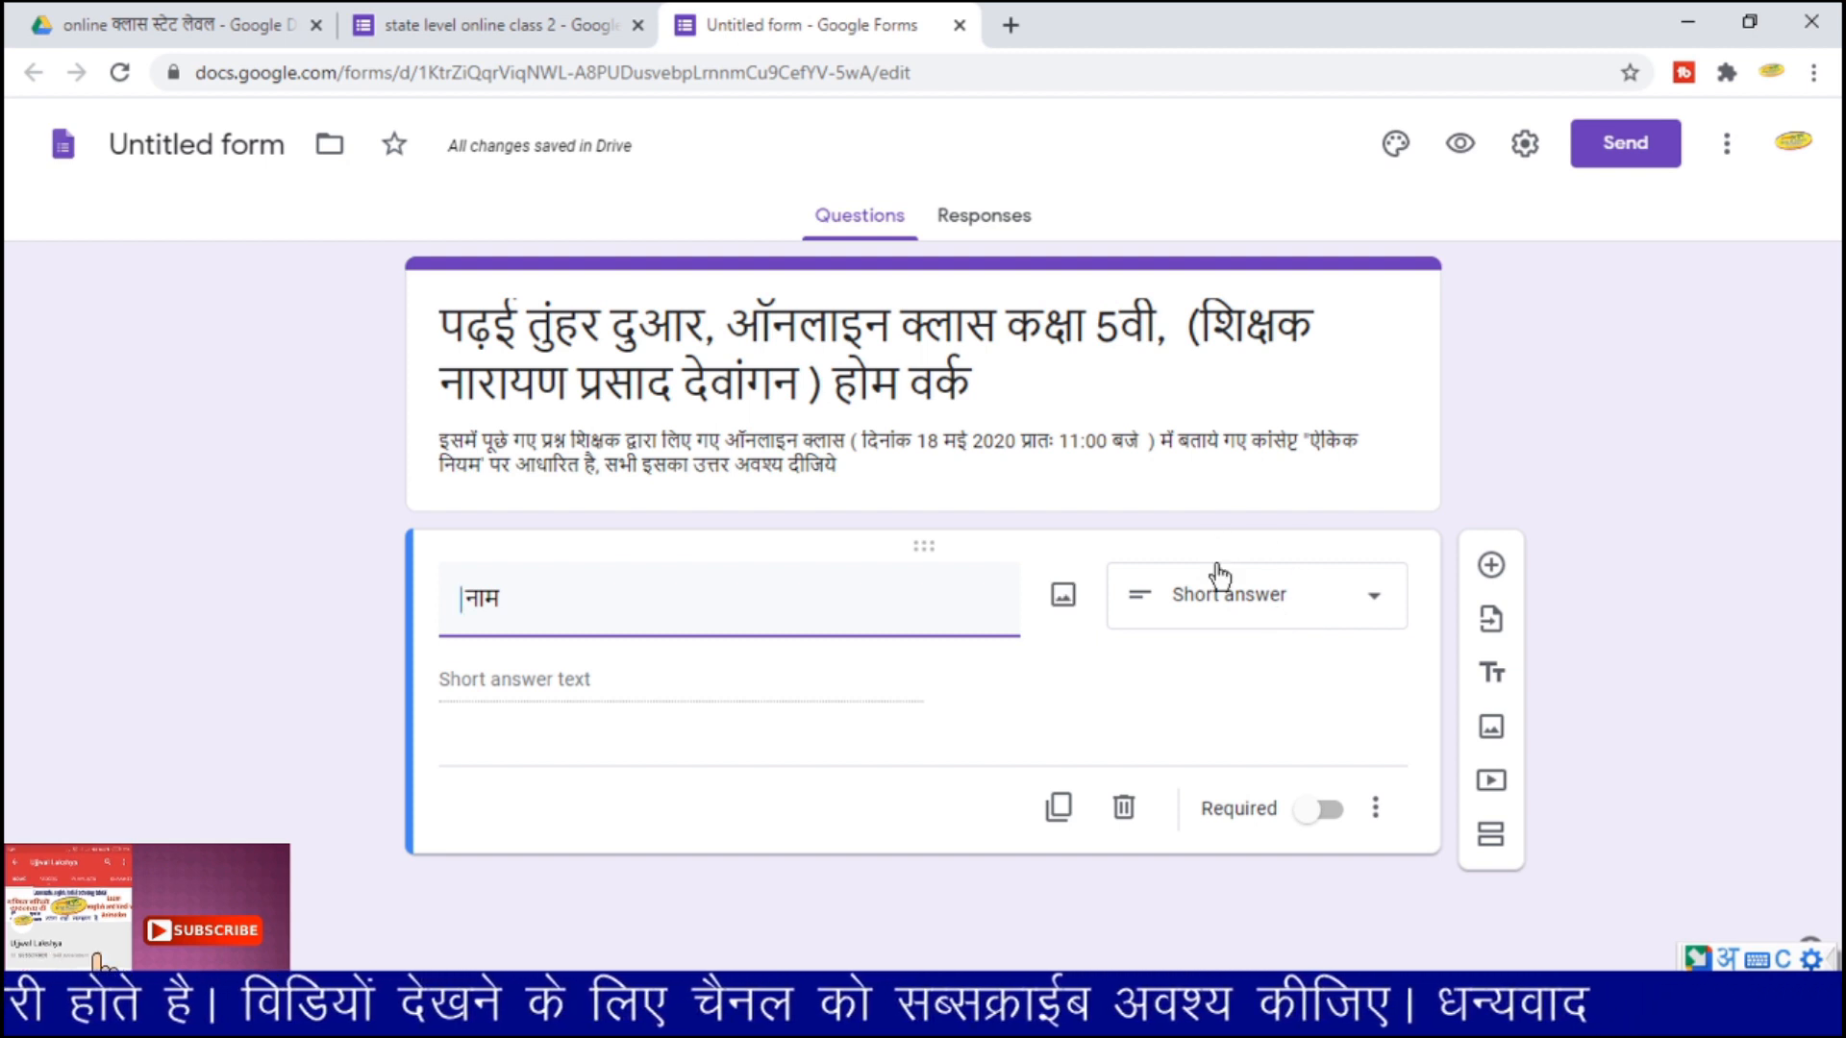
- Set the "नाम" question's type to Short answer and make it required
click(1379, 604)
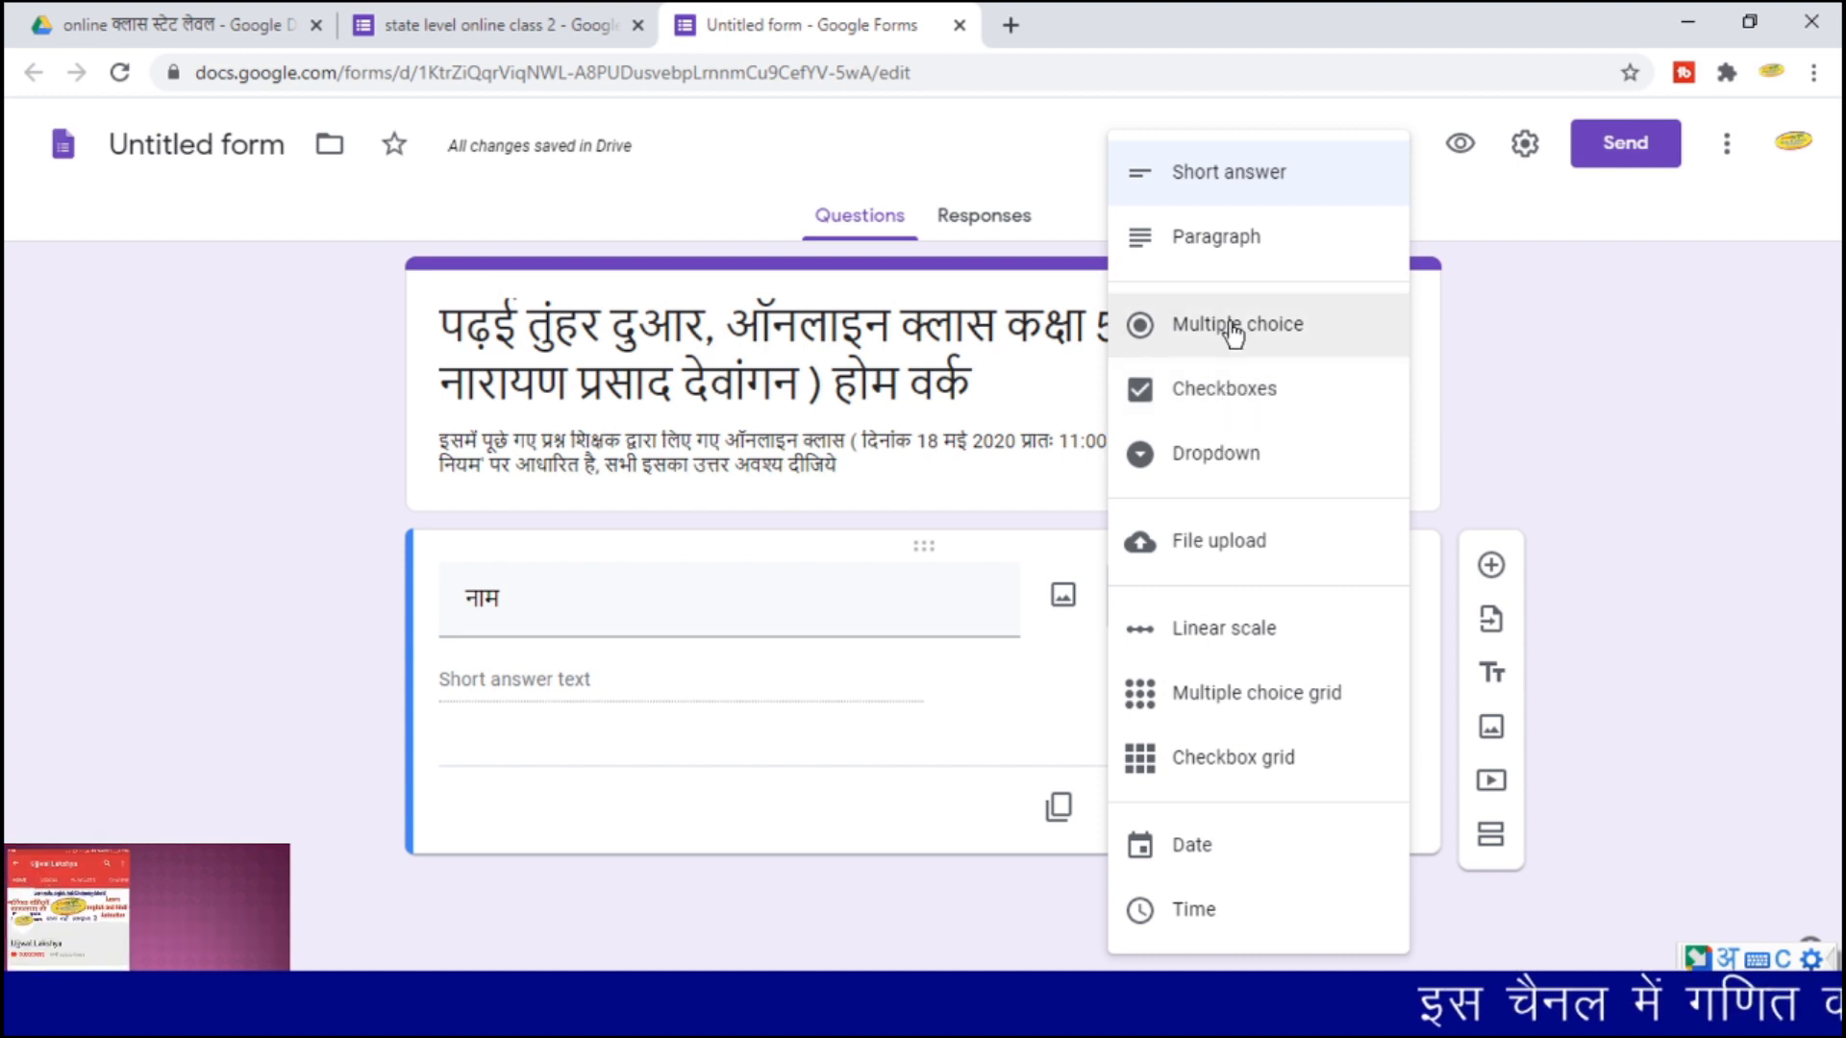
click(1237, 197)
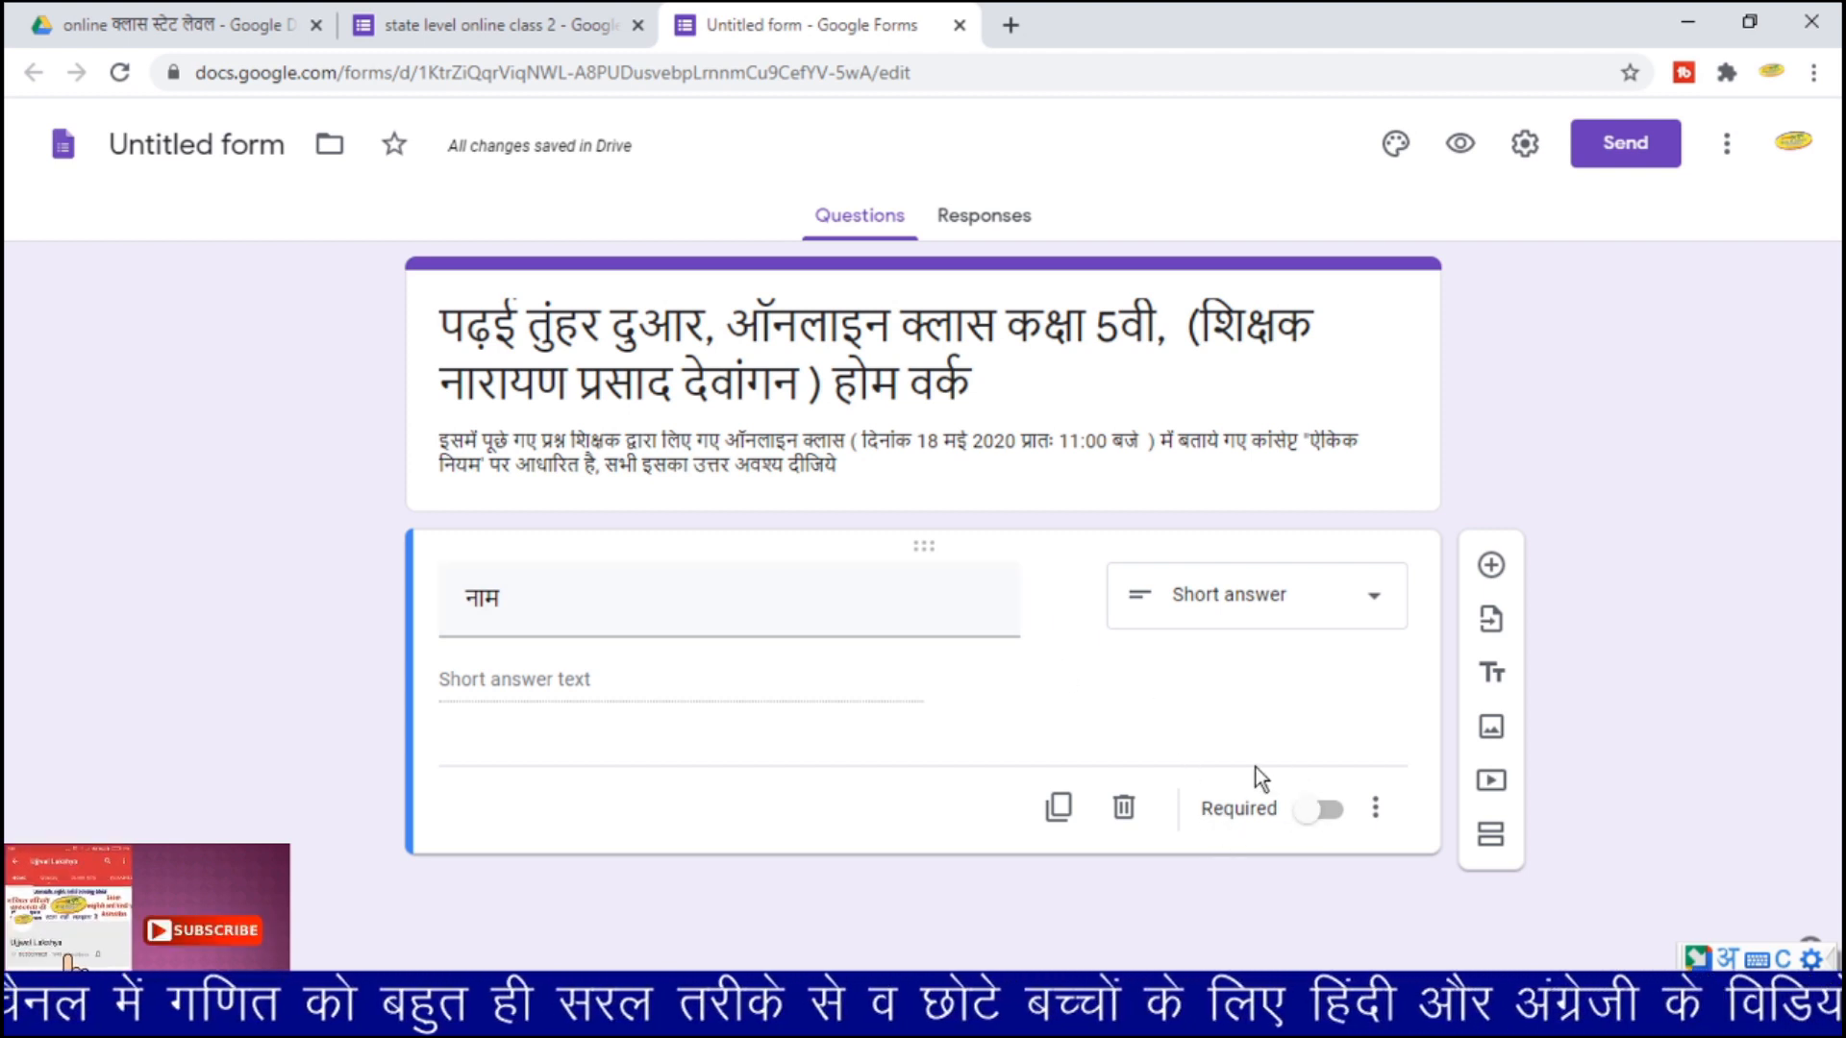
click(1313, 815)
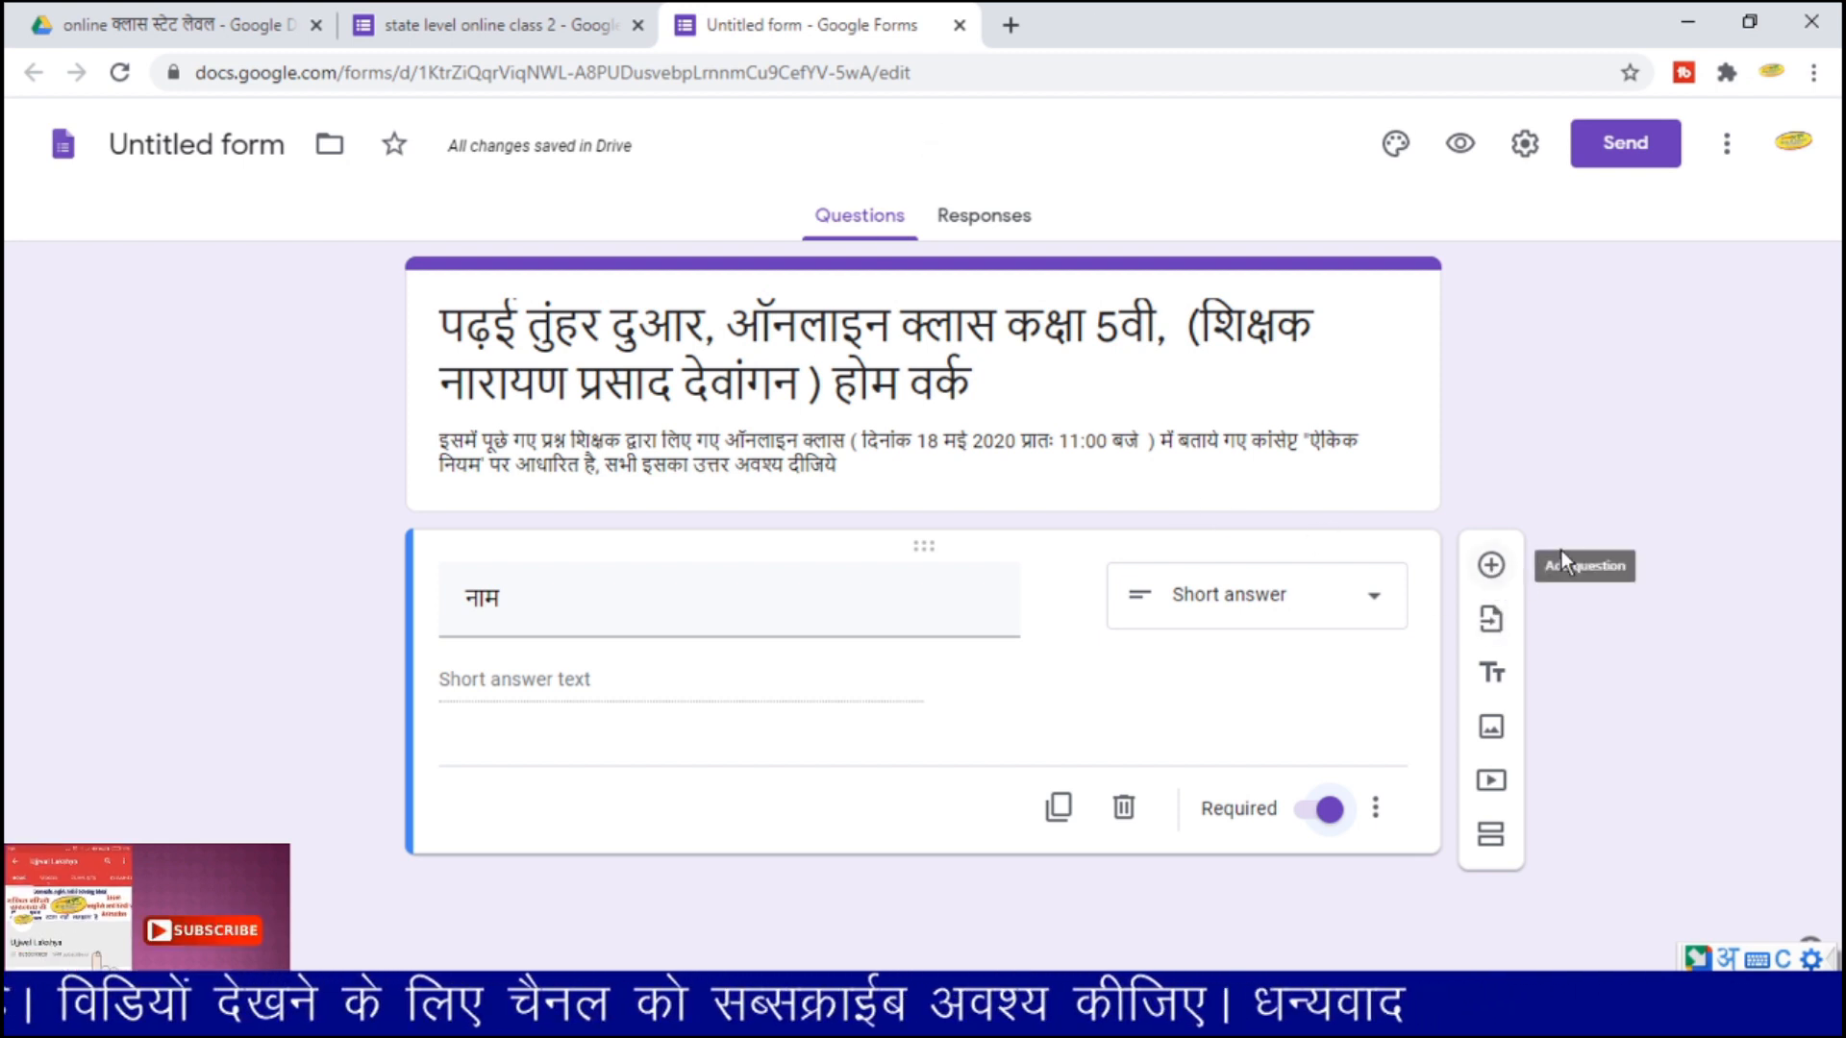
- Duplicate the "नाम" question, change the copy's text to "स्कूल" and set its type to Short answer
click(1059, 814)
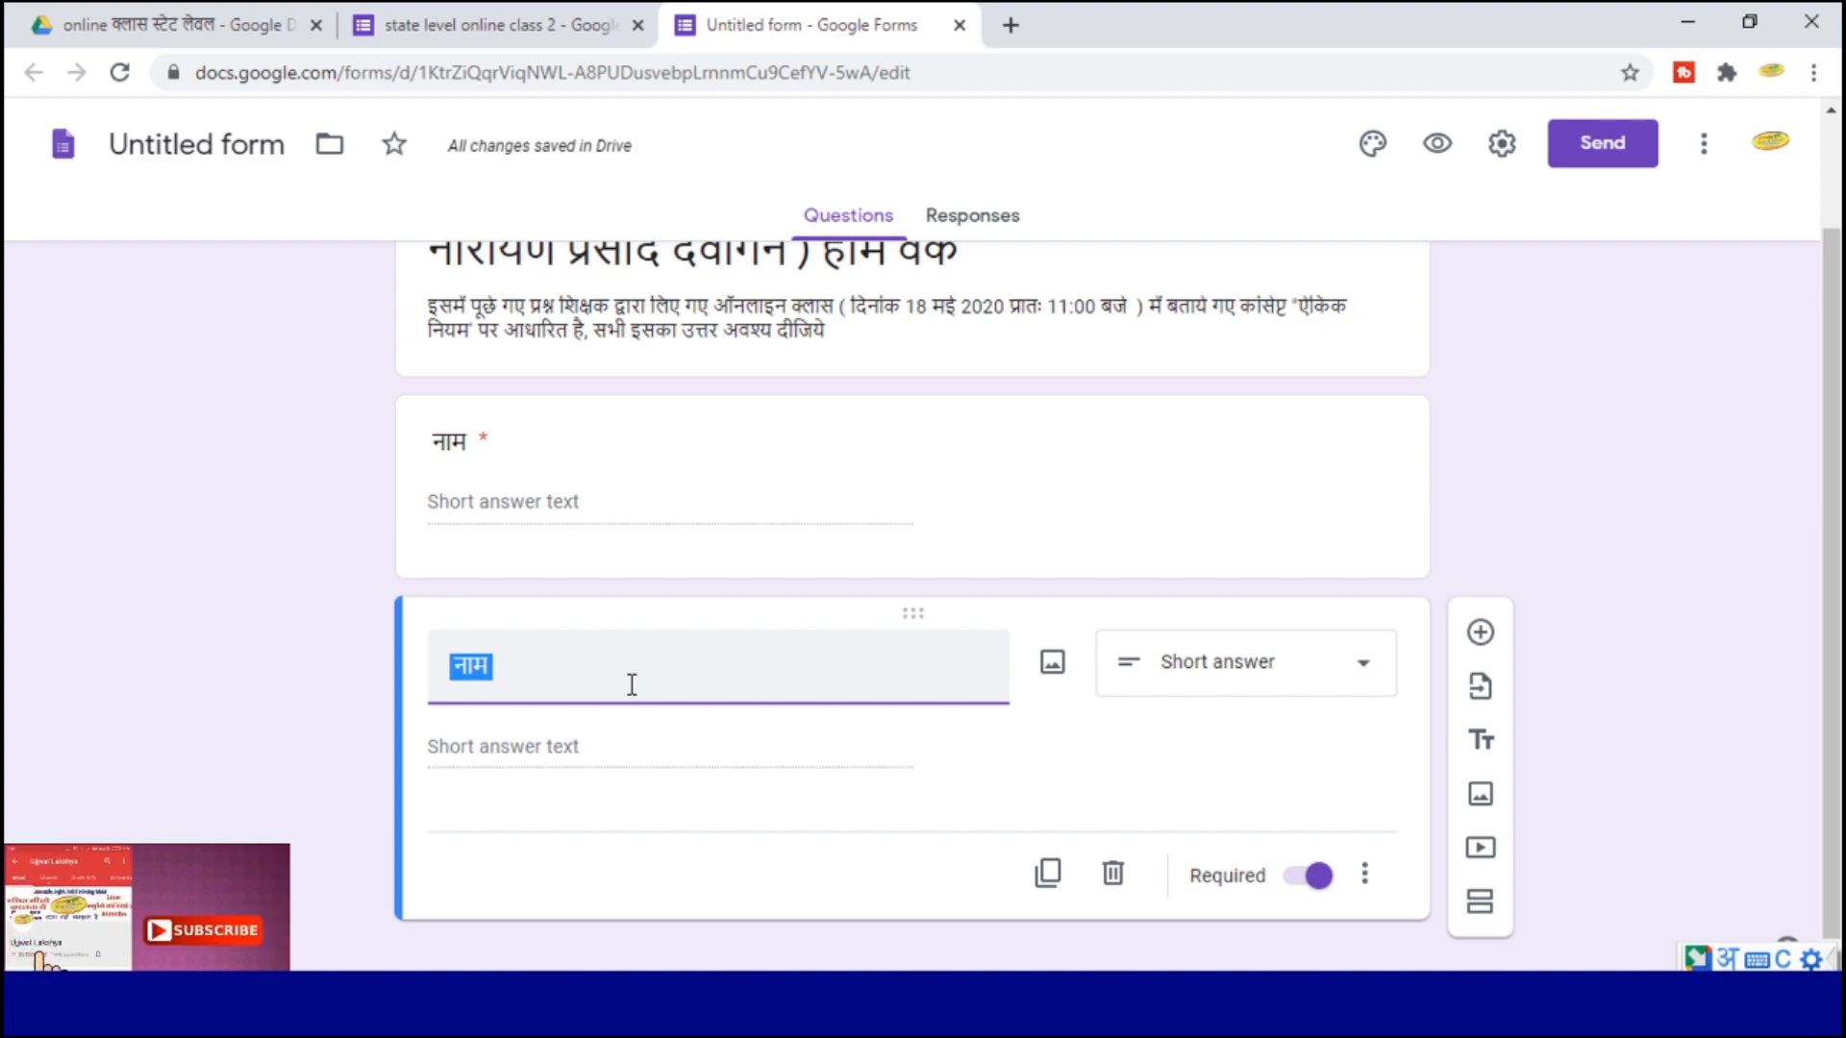
text(school)
key(space)
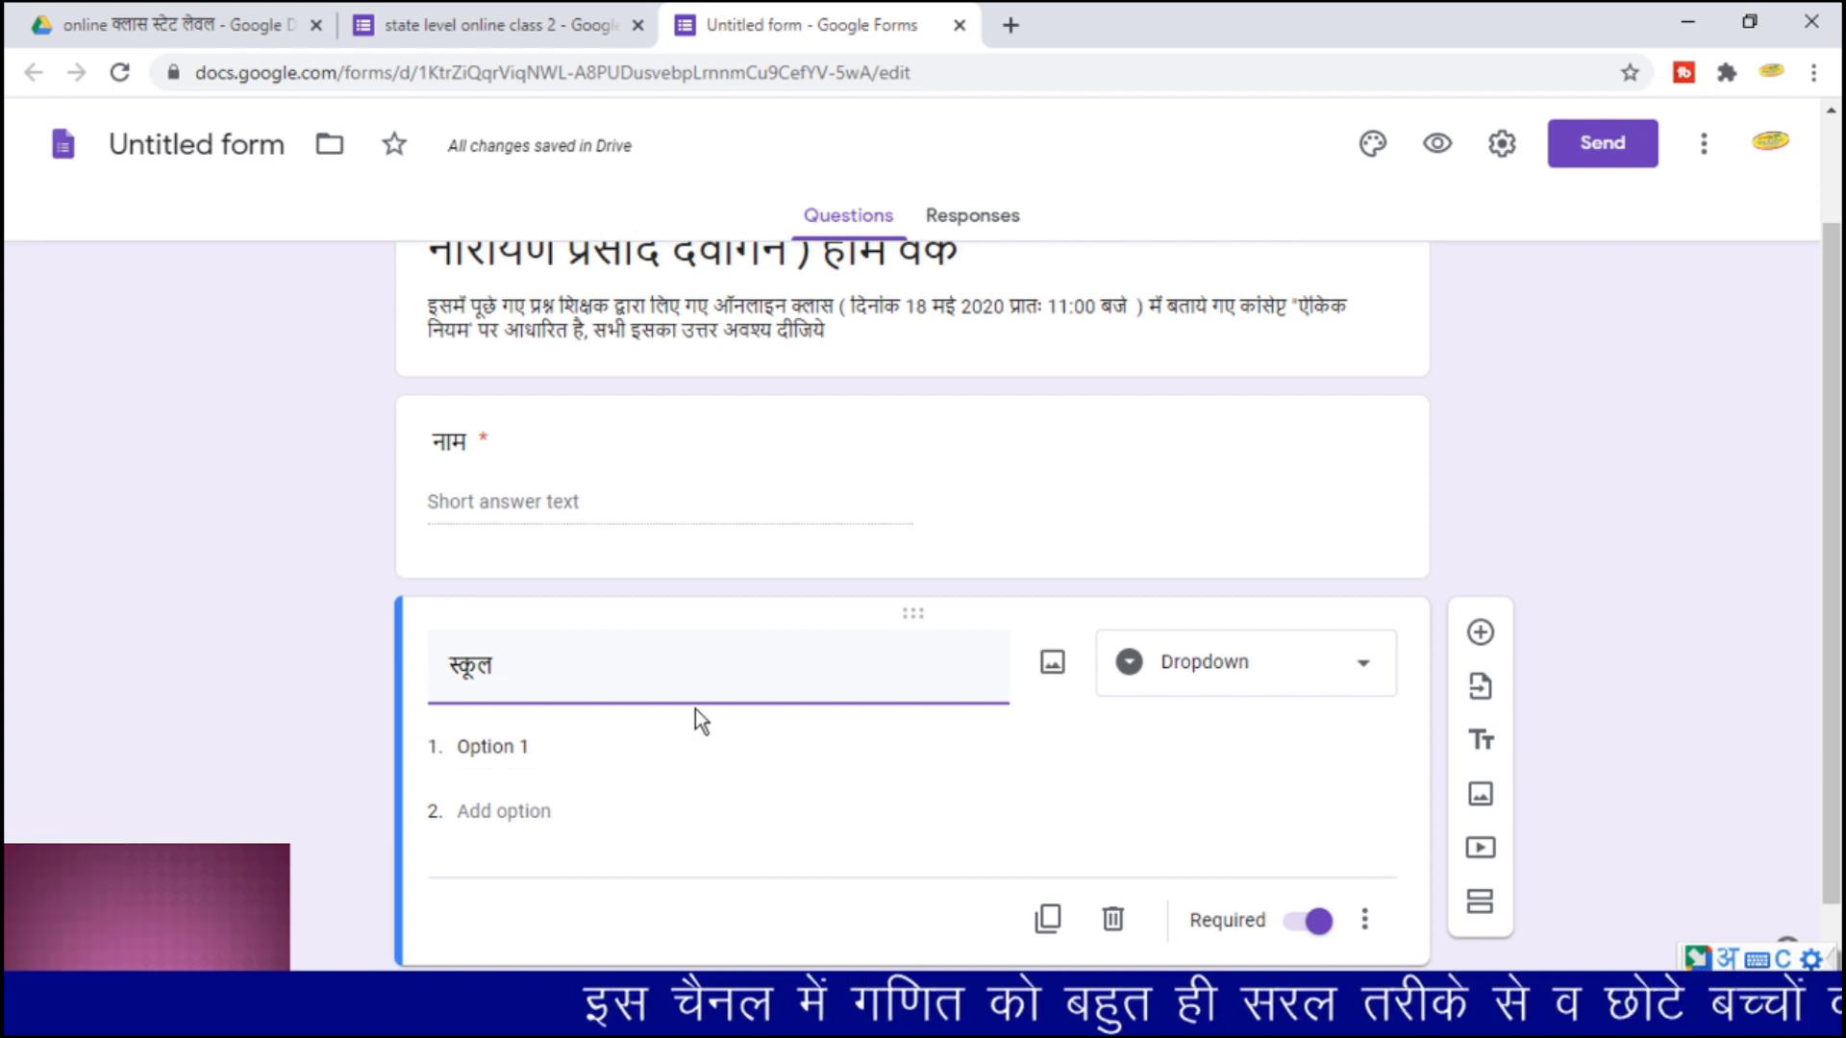
click(1363, 673)
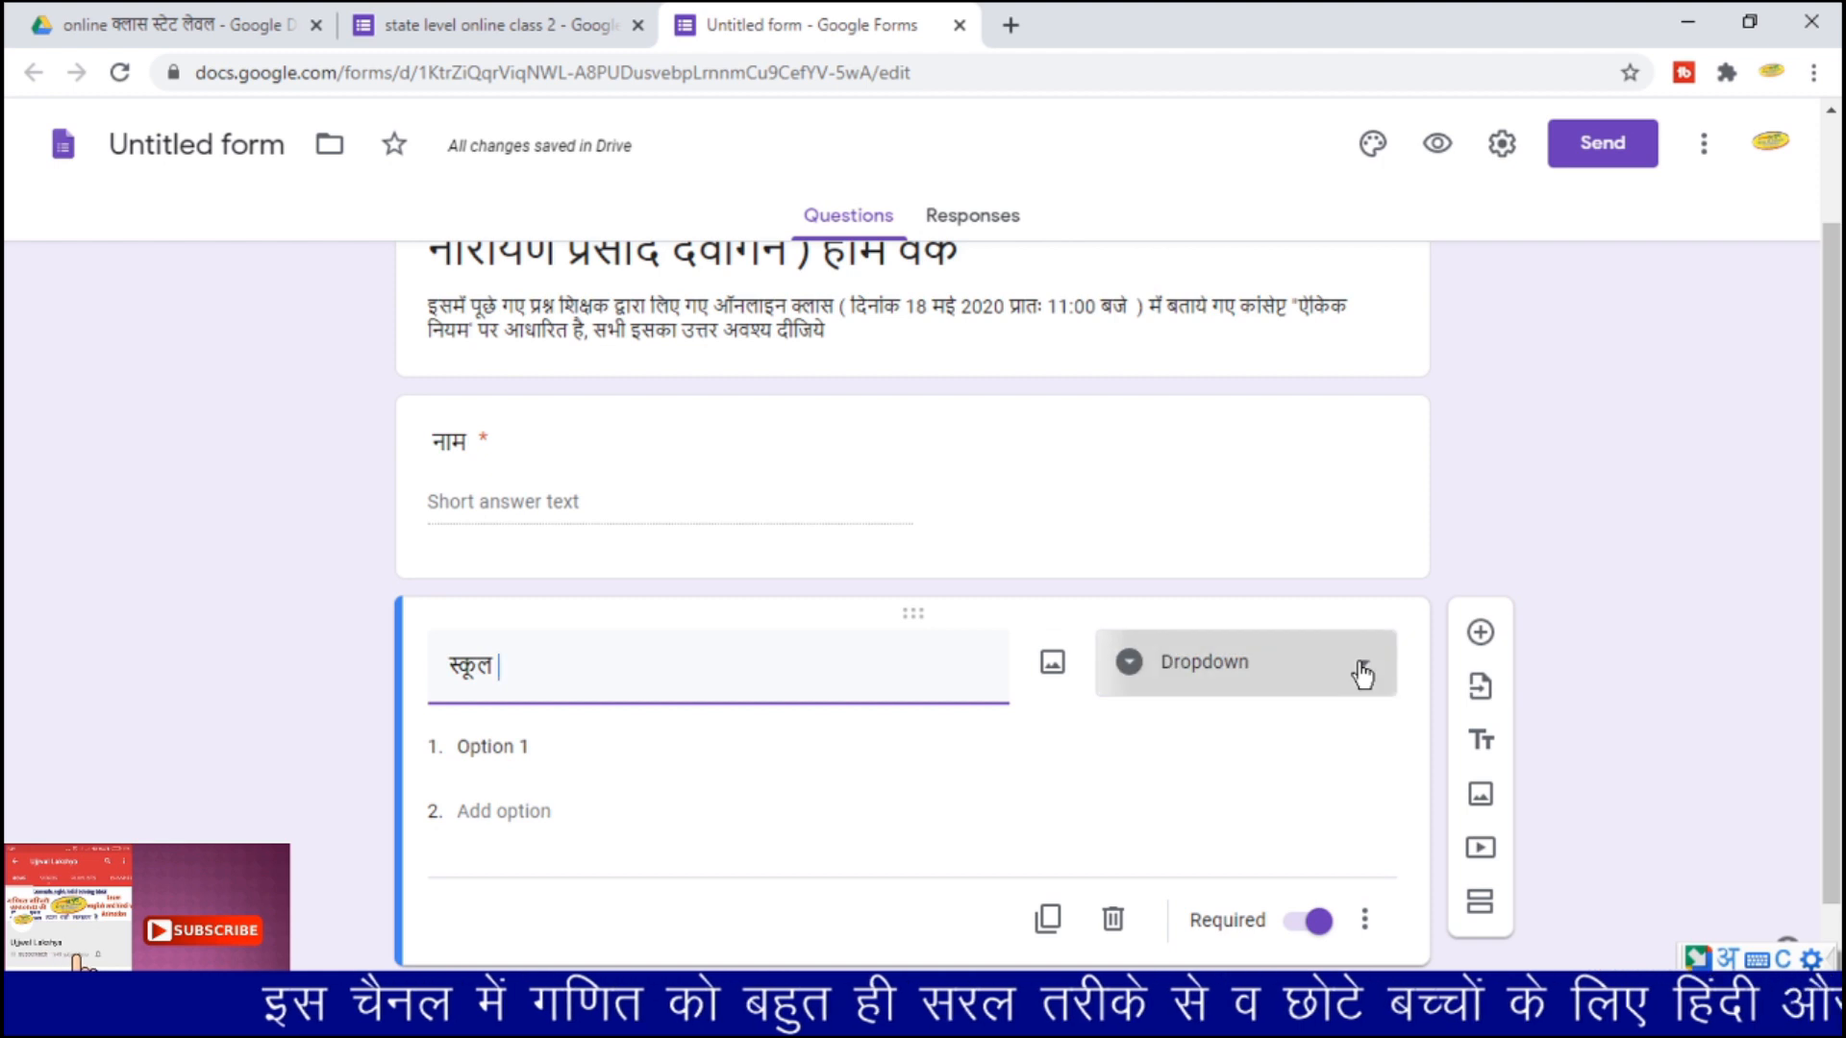
click(1209, 178)
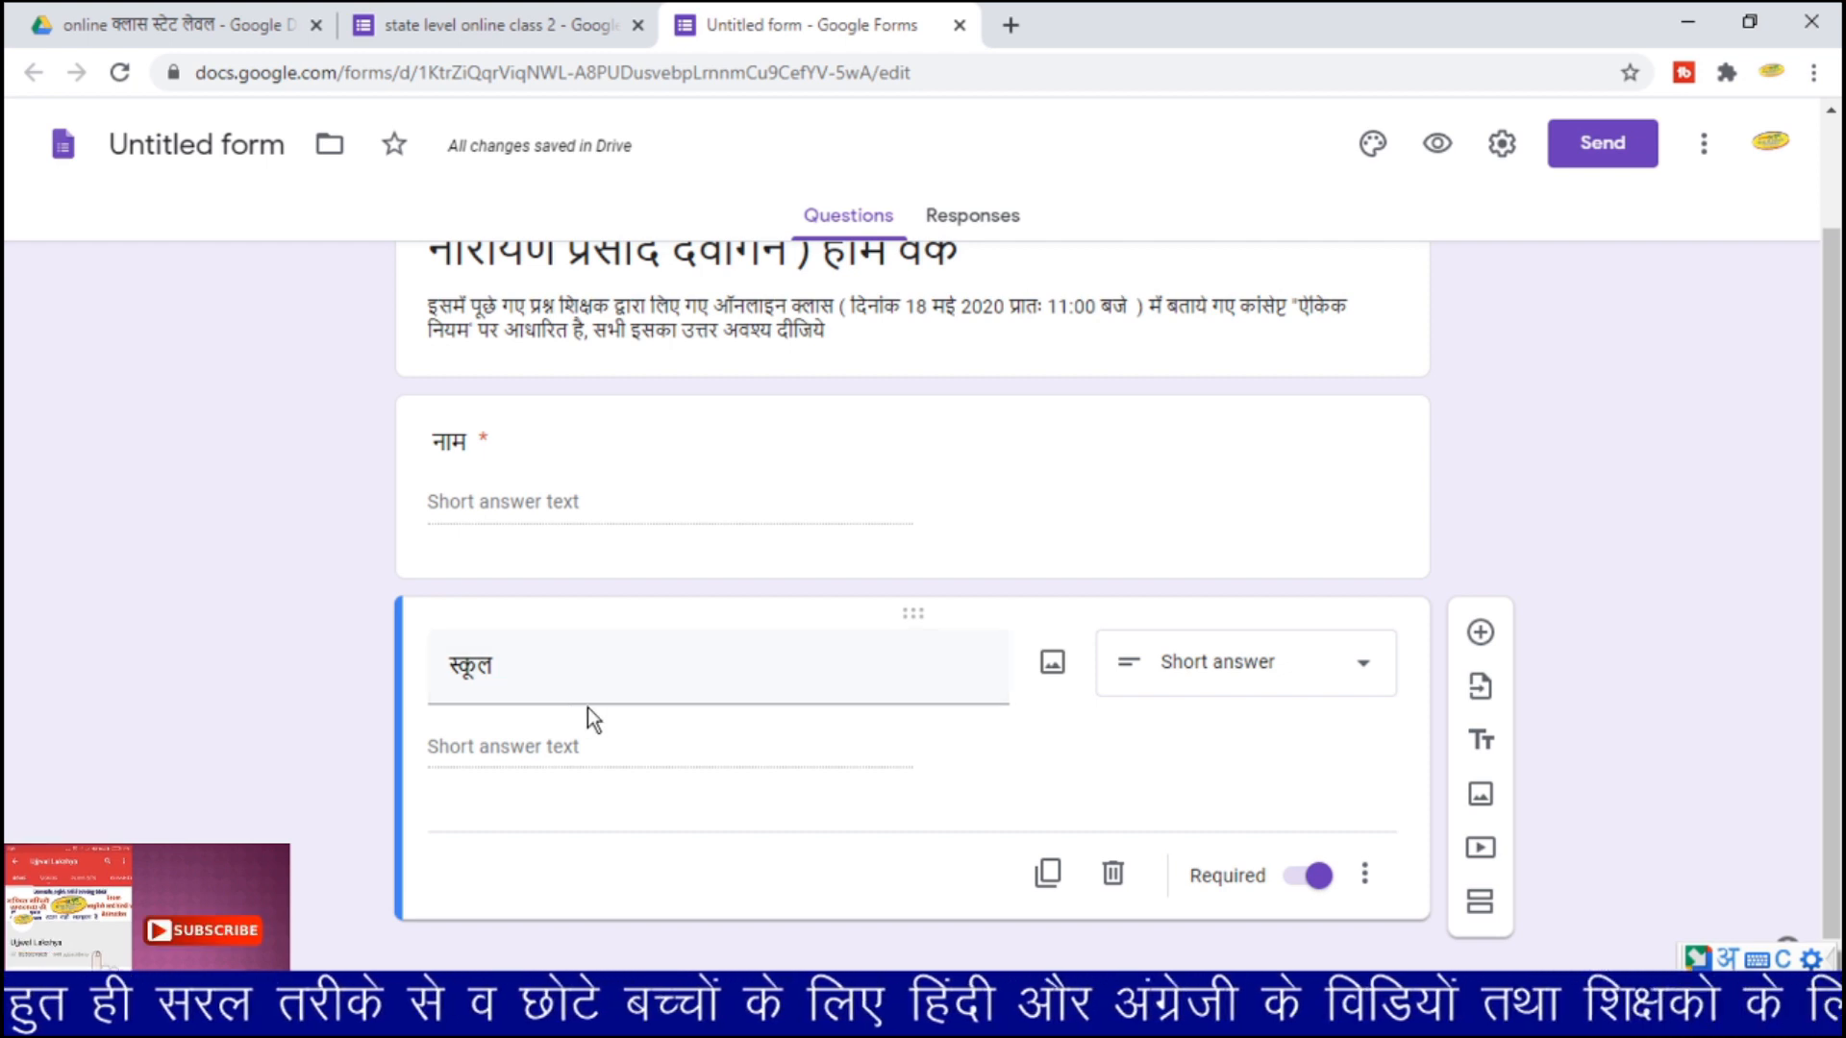
- Duplicate the "स्कूल" question, change the copy's text to "पता" and set its type to Short answer
scroll(588, 712, down, 1)
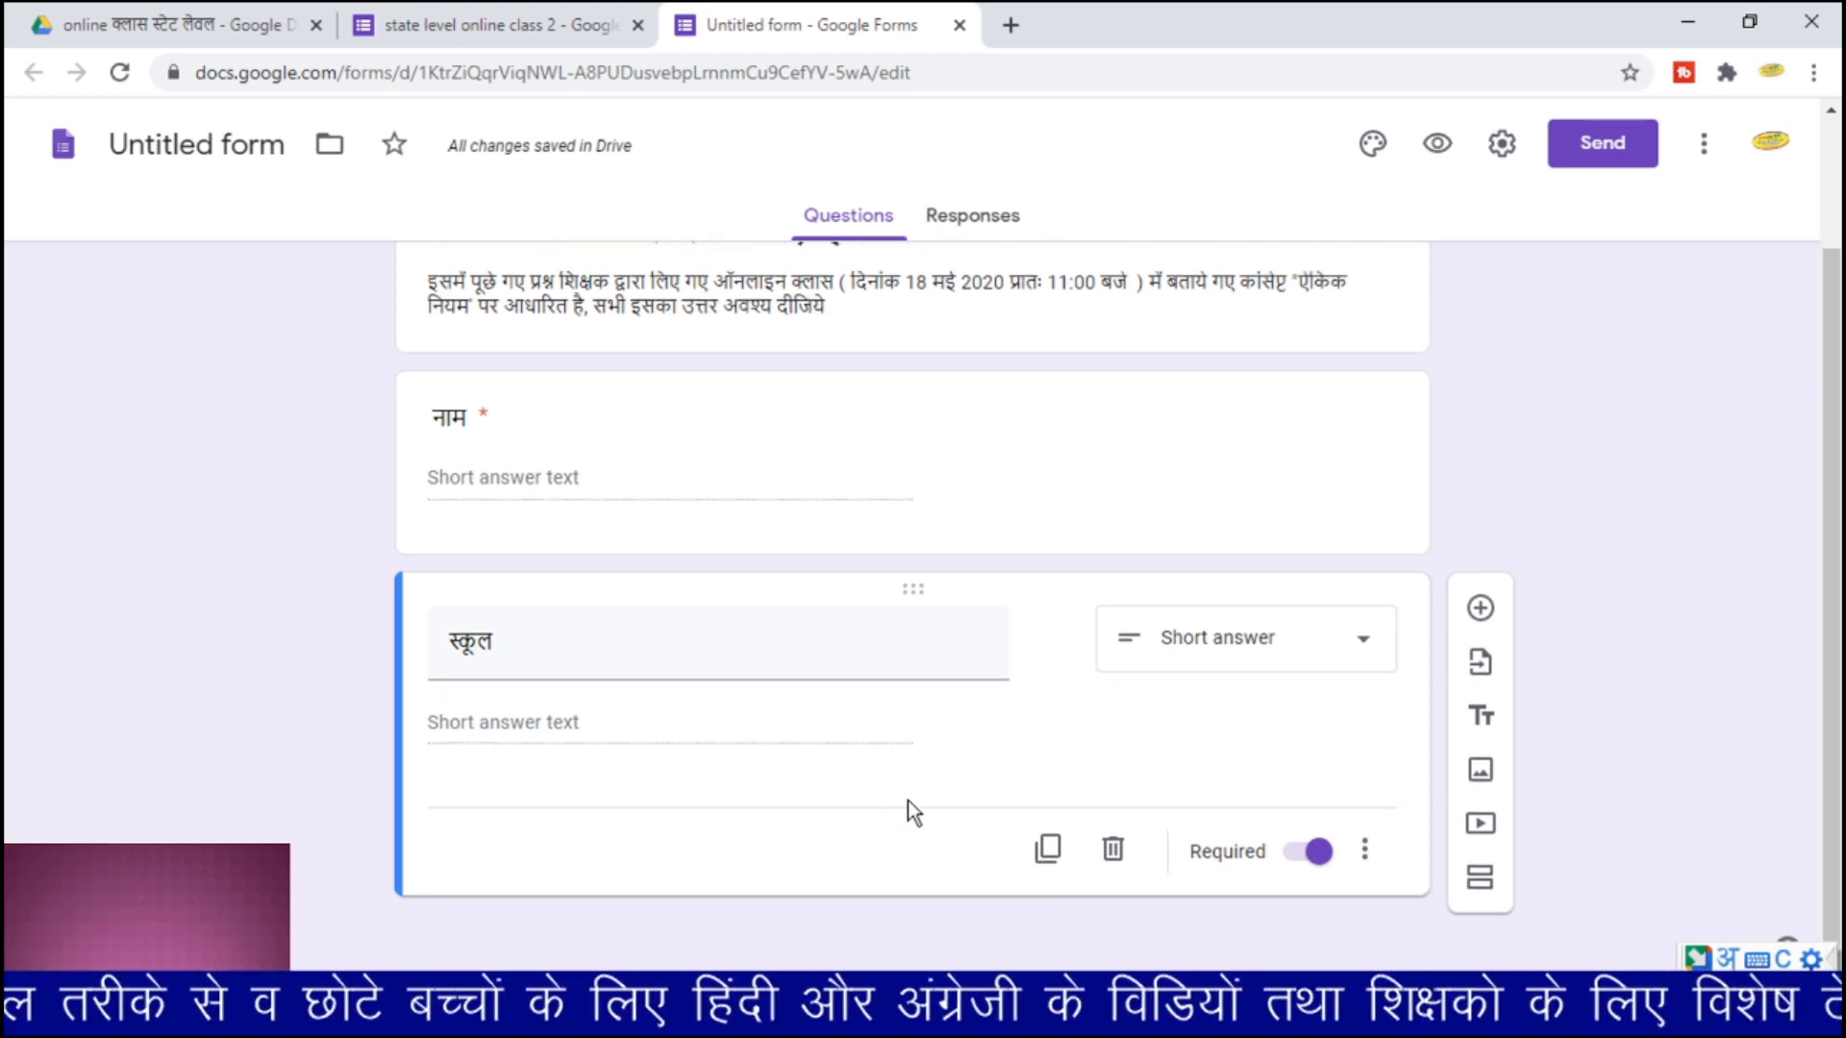
click(1046, 849)
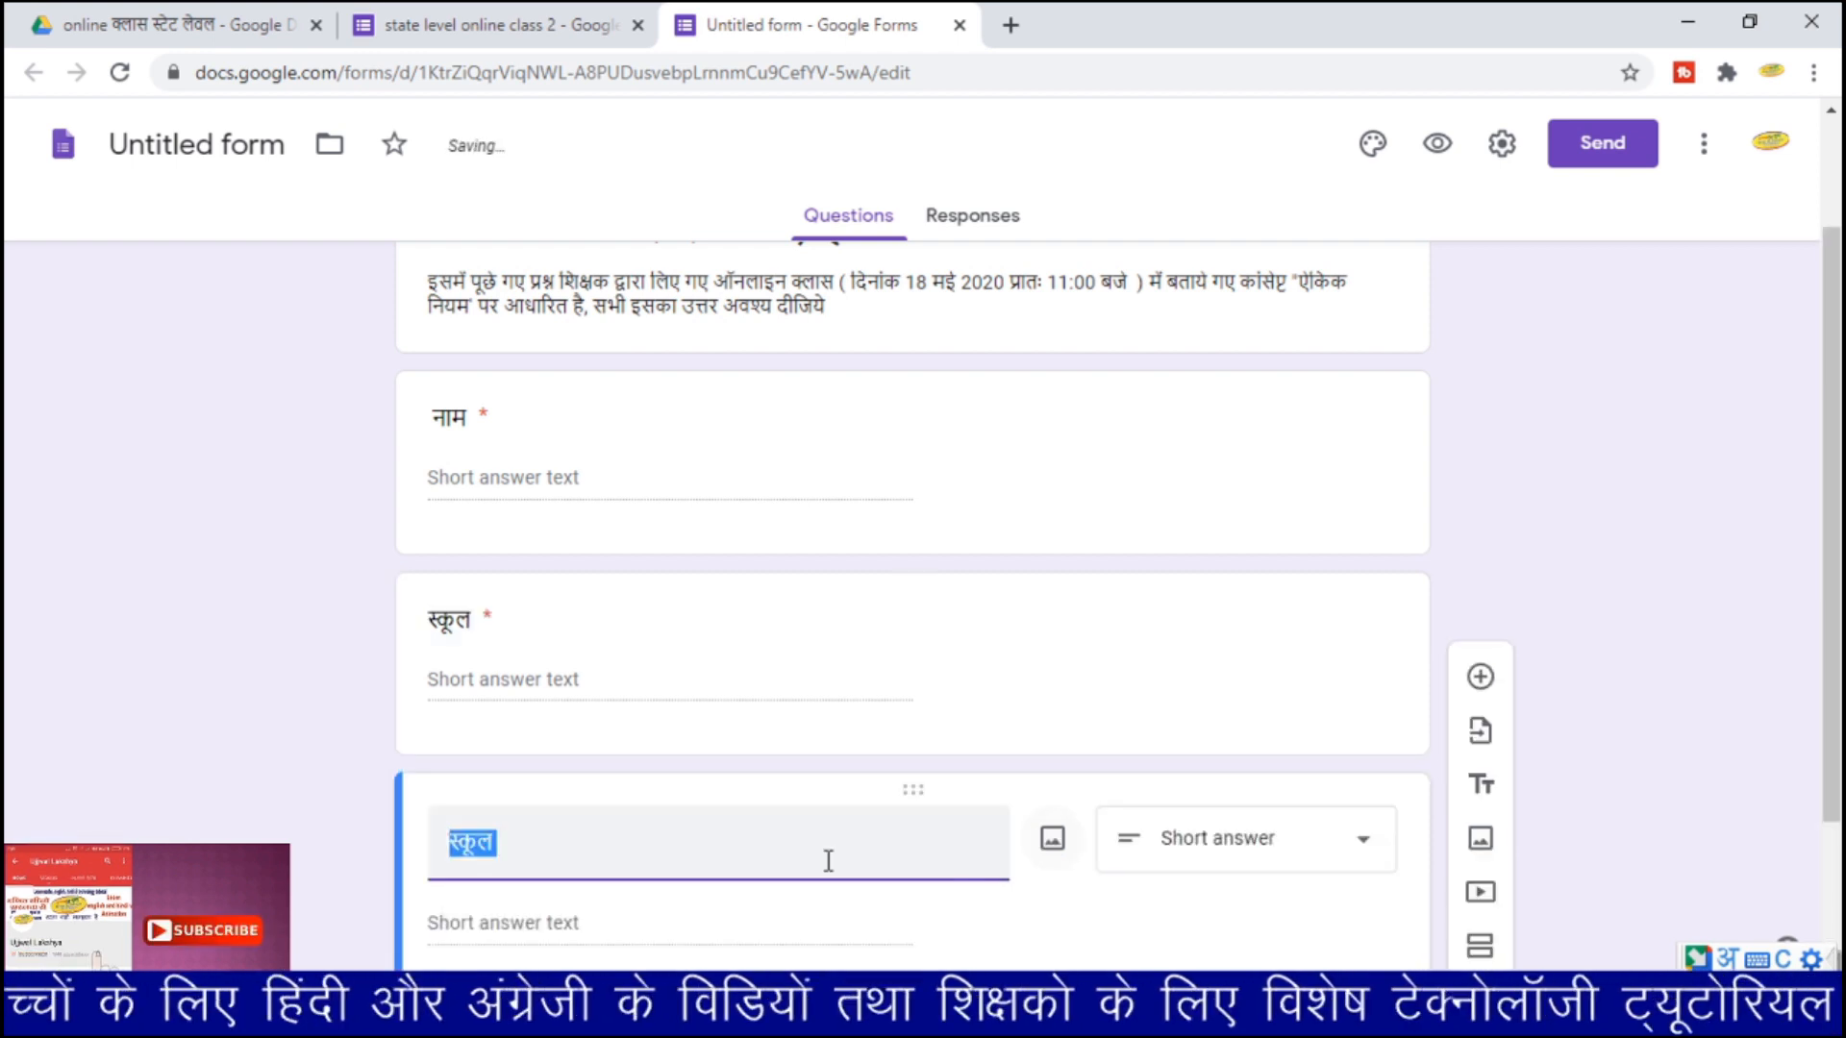
mouse_move(961, 1021)
text(pata)
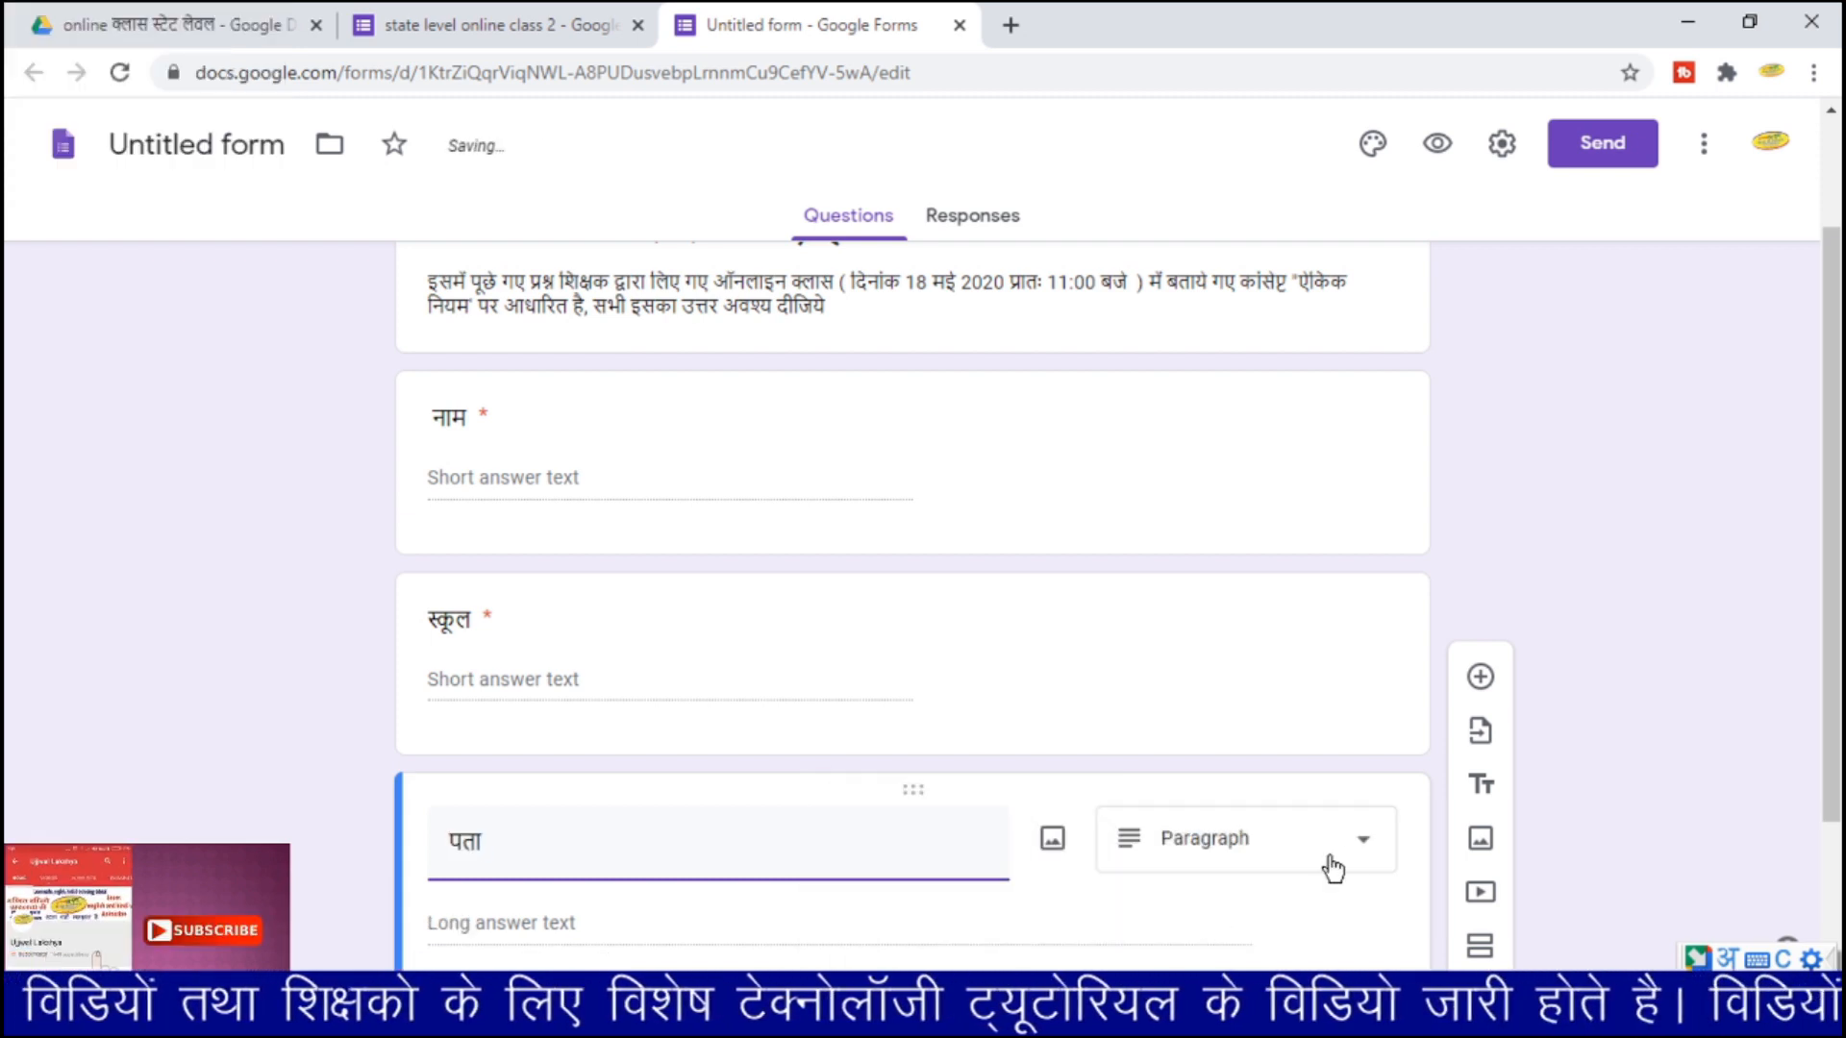
click(1363, 846)
click(1212, 197)
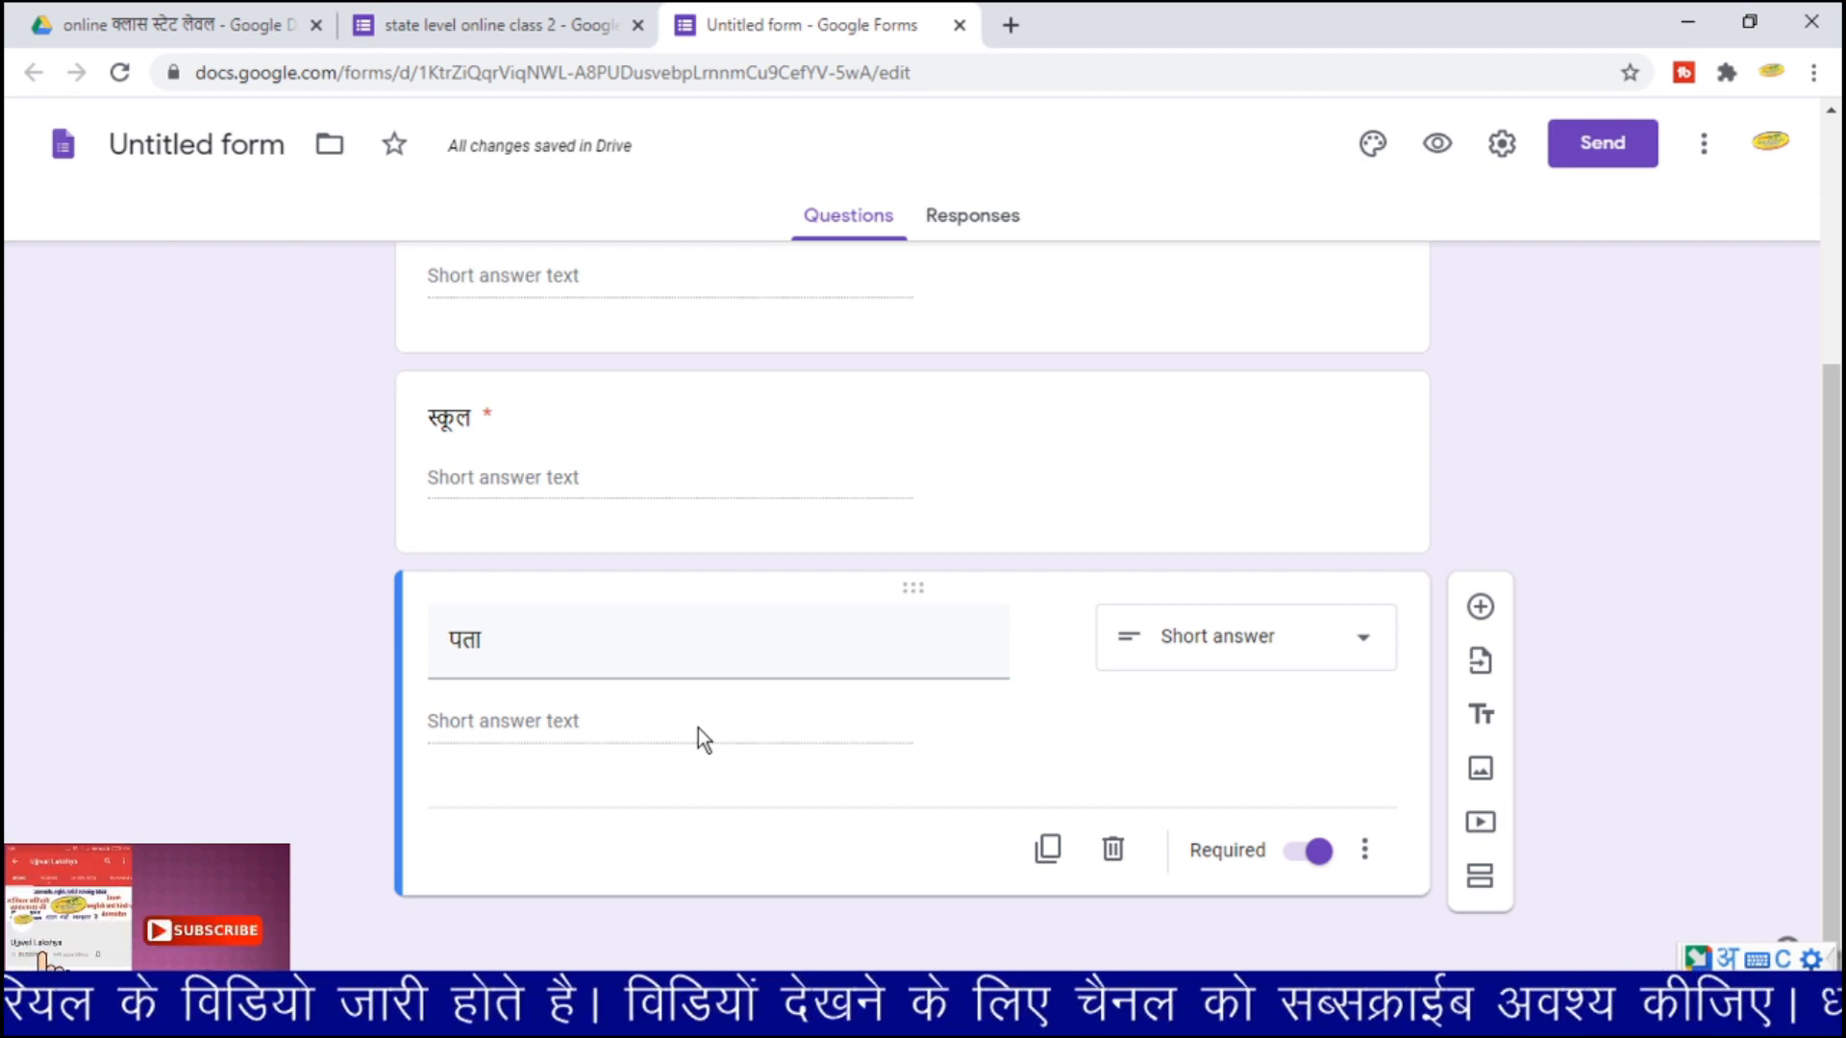
- Duplicate the "पता" question and replace the copy's text with "भारत की राजधानी का नाम क्या है?"
click(1048, 851)
scroll(1019, 860, down, 1)
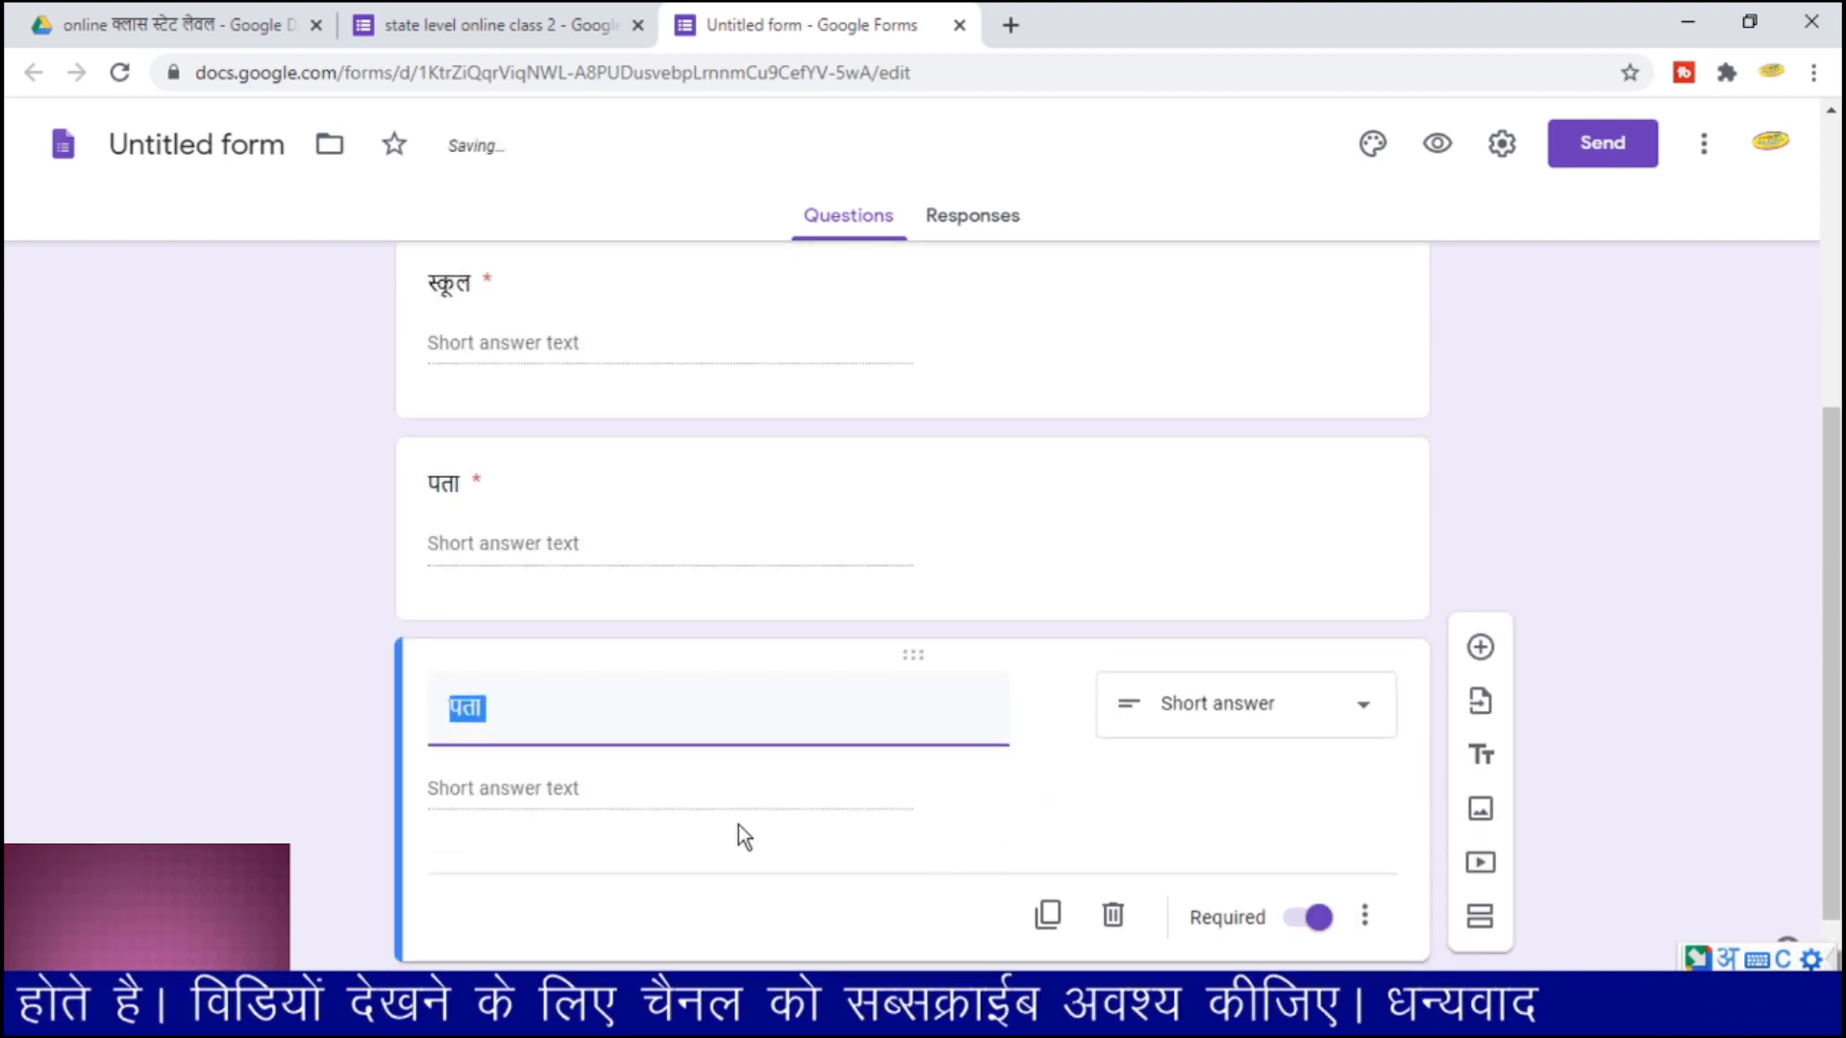
mouse_move(1355, 1010)
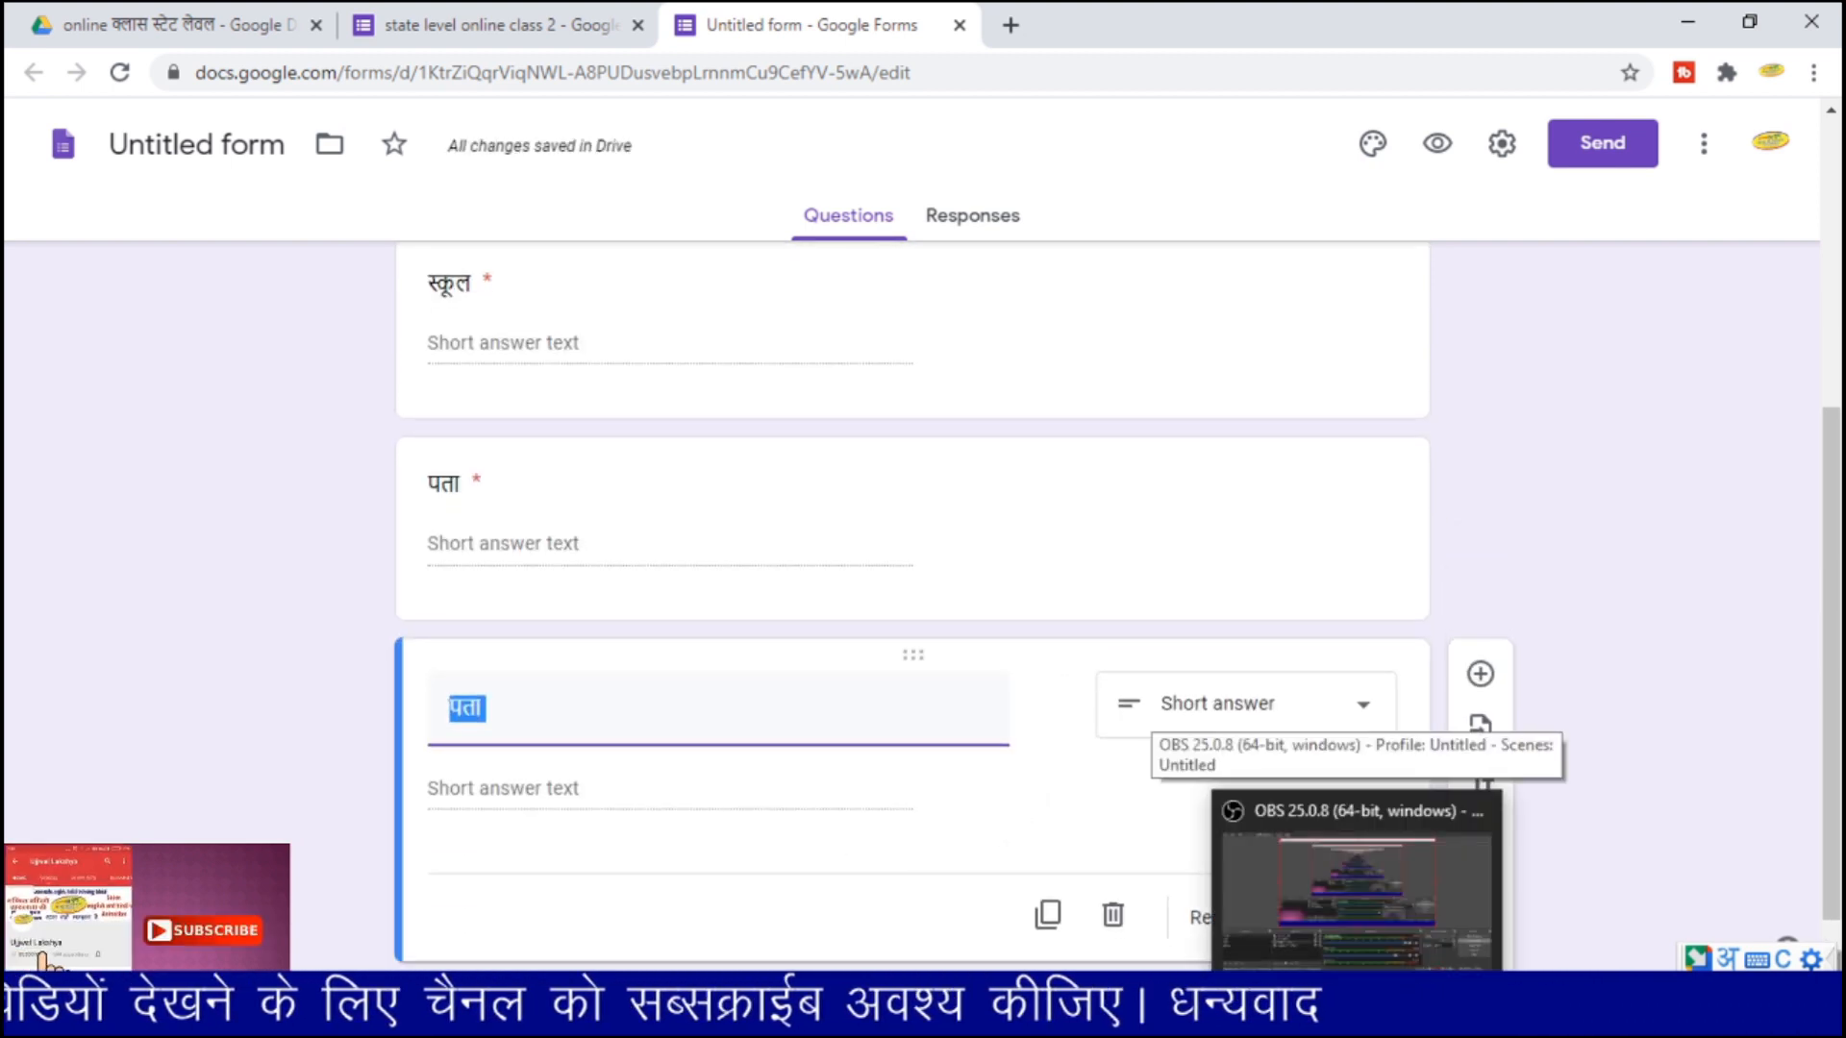
text(bh)
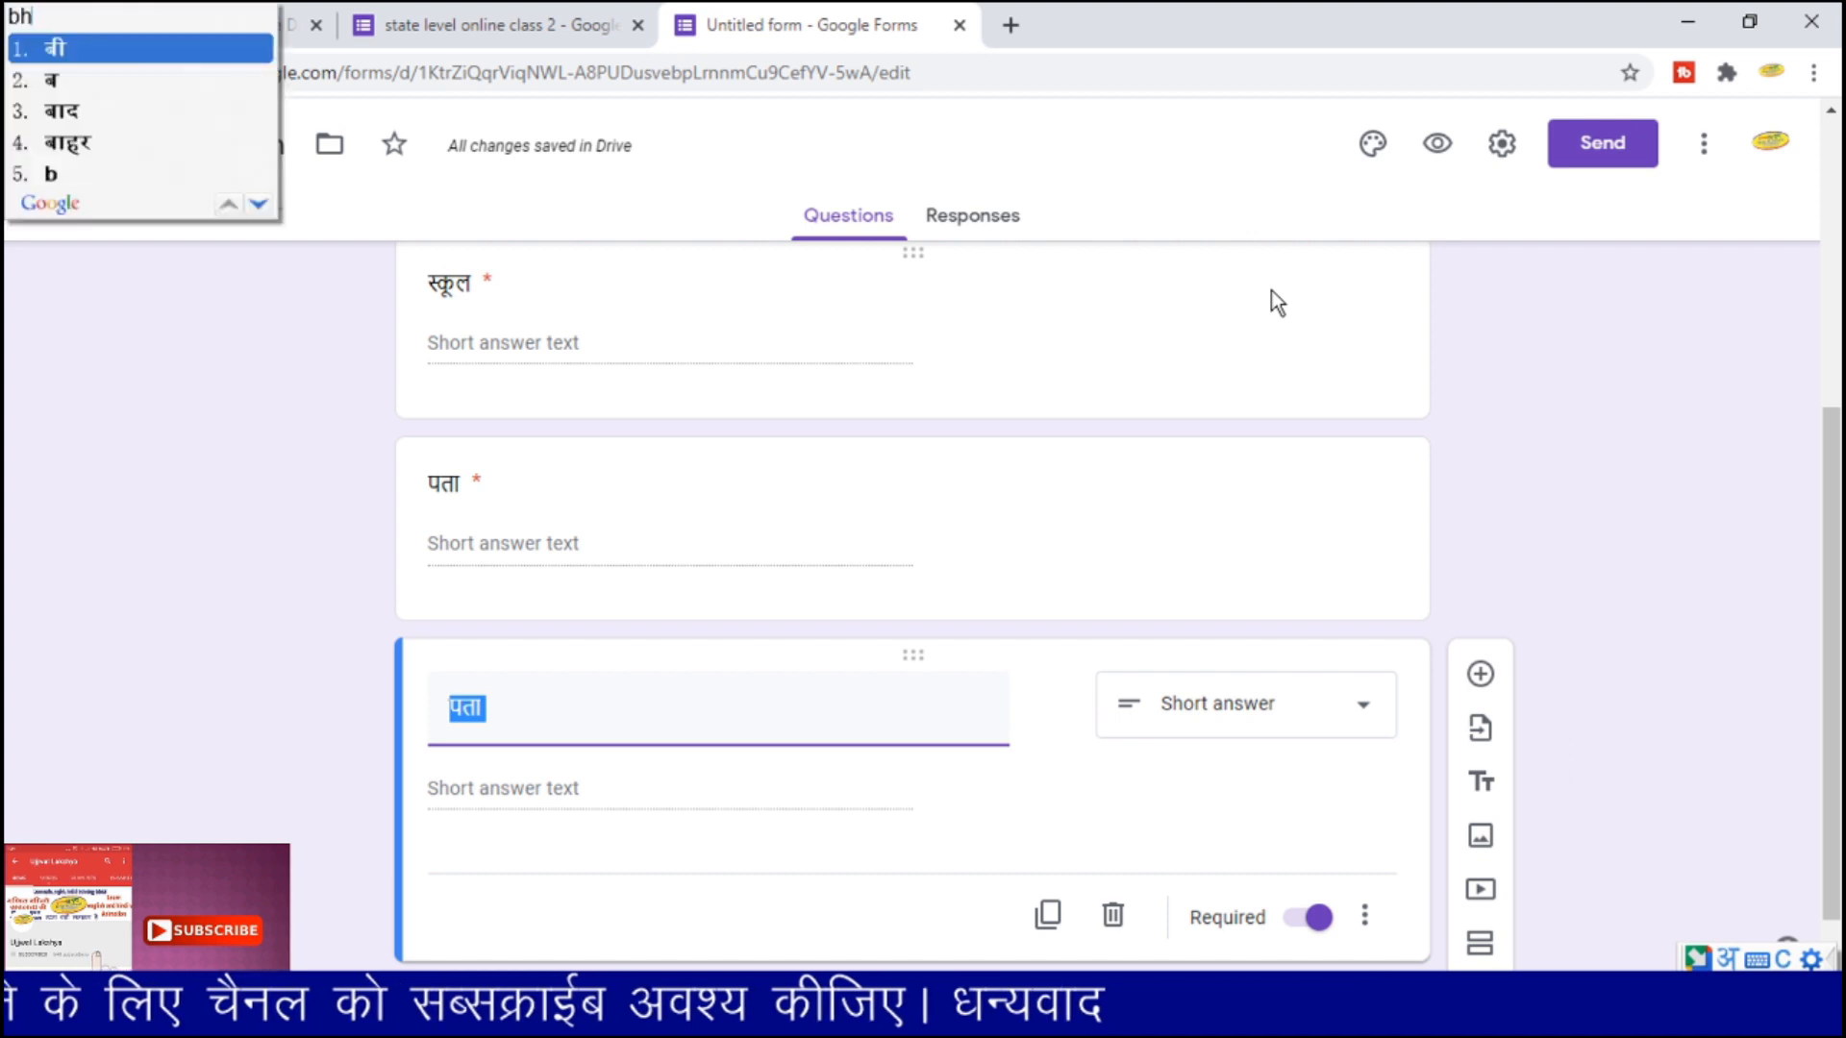
text(har)
key(BackSpace)
key(BackSpace)
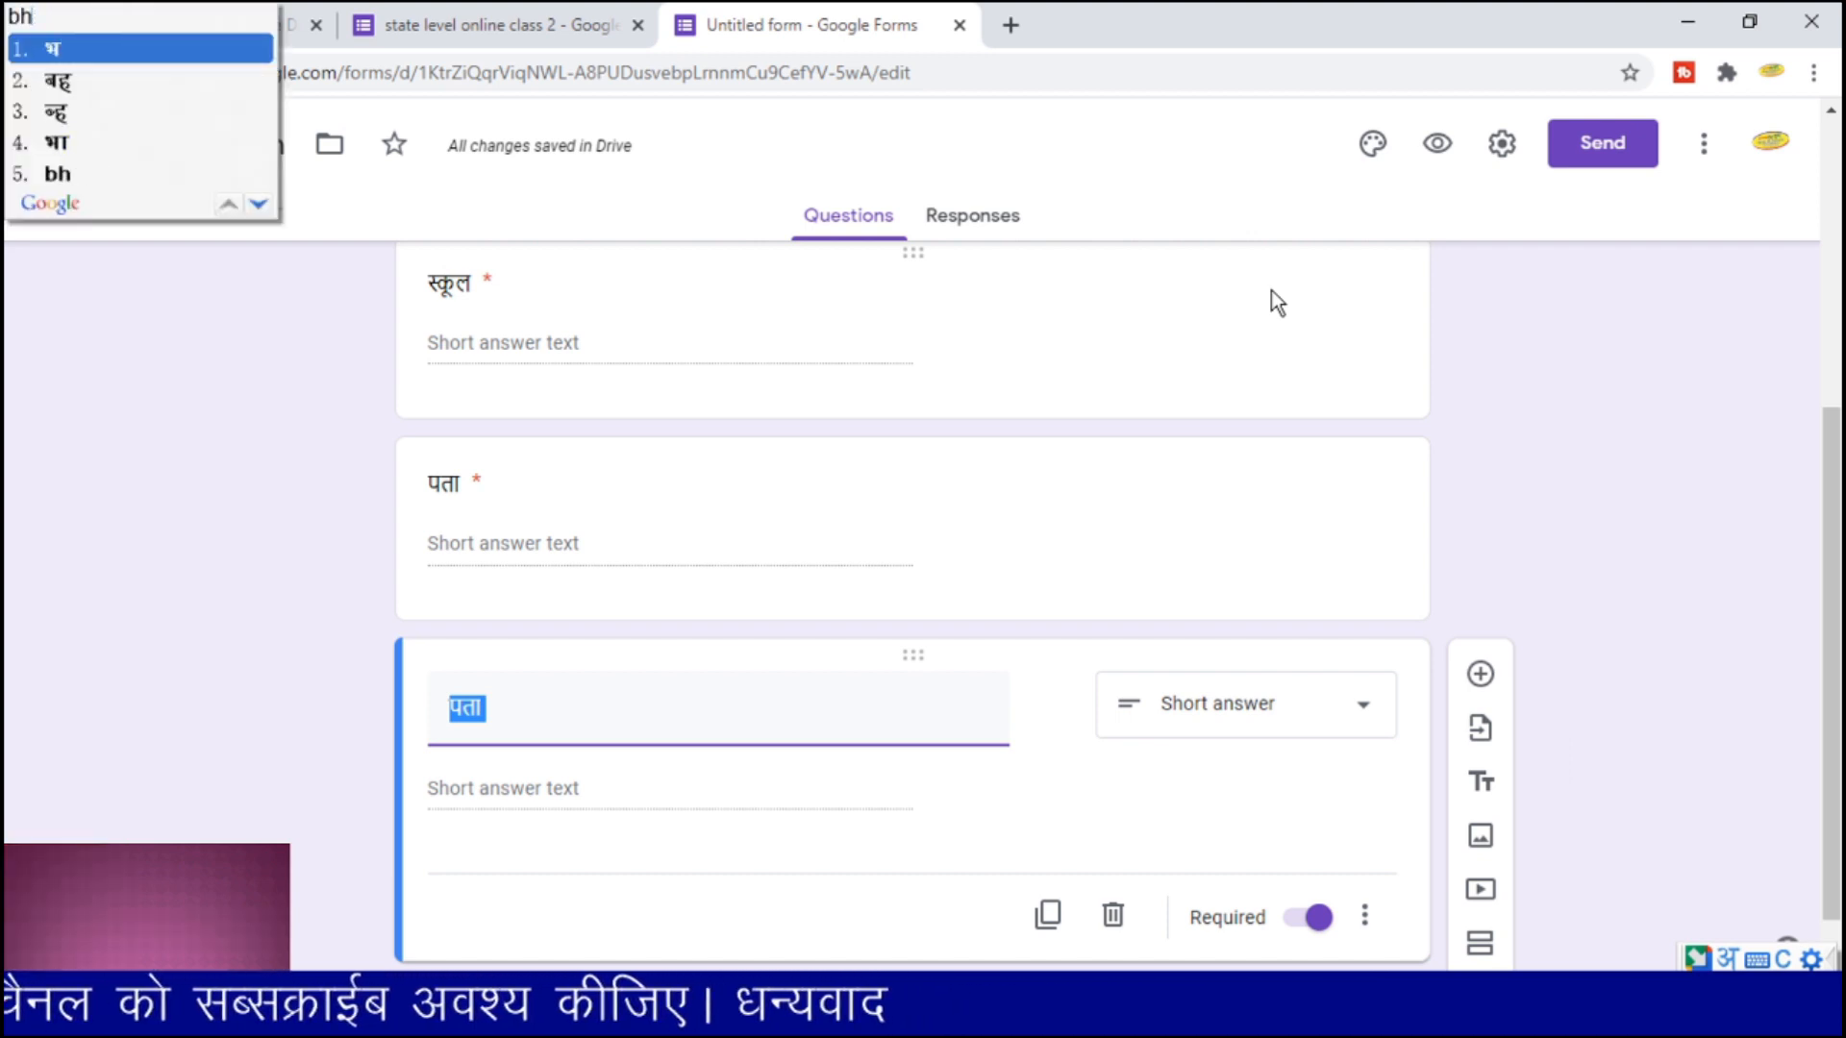
text(t)
key(Escape)
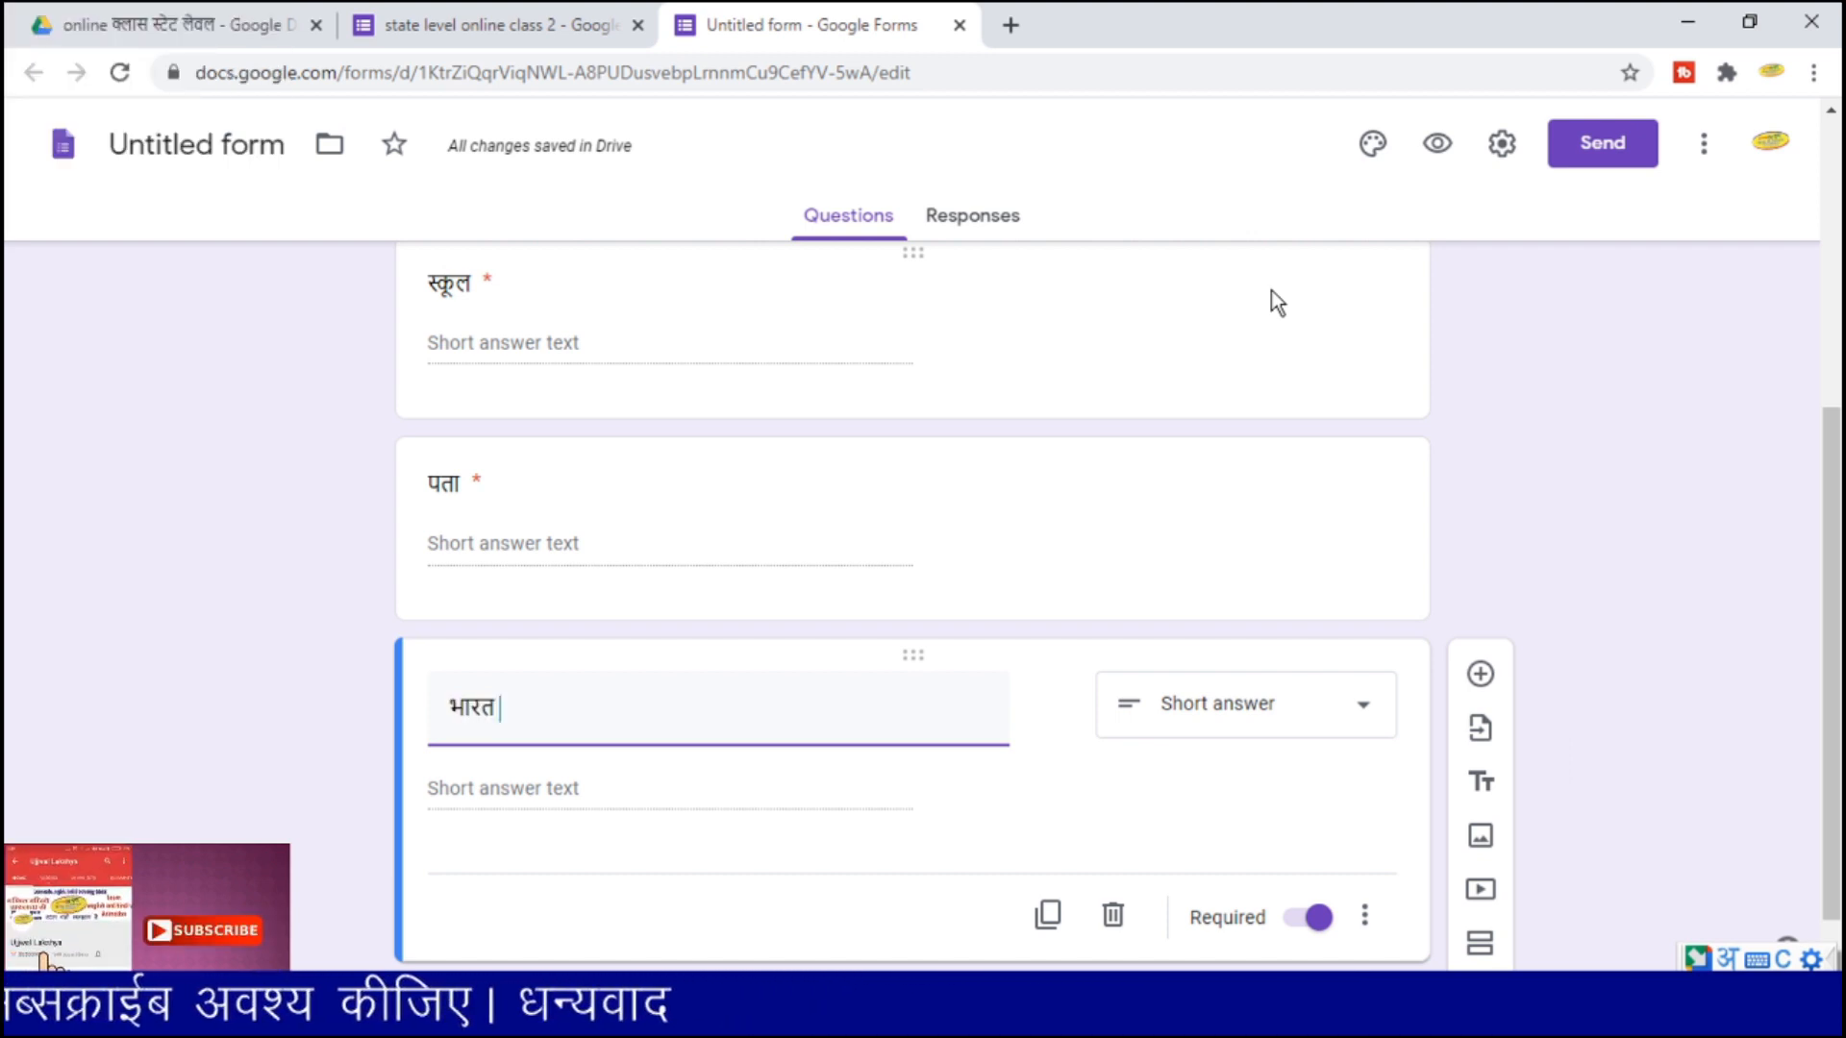
text(ki raaj)
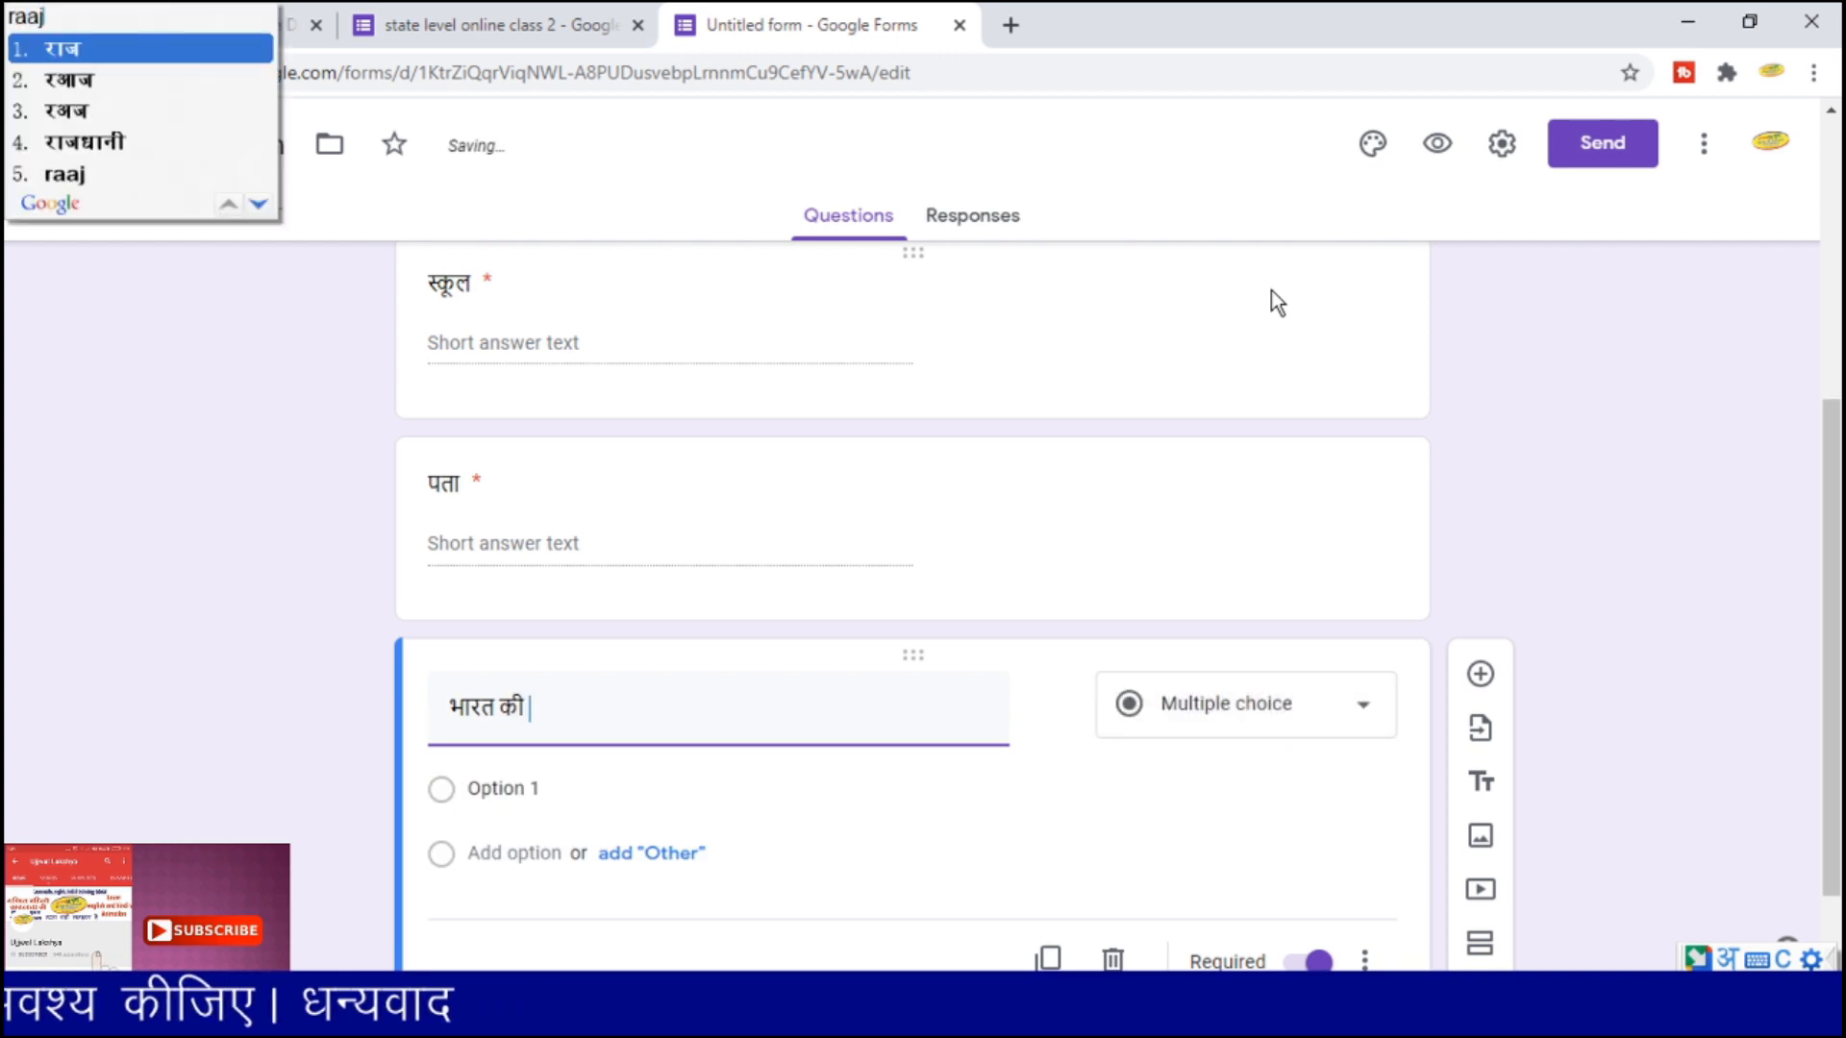
text(dhani )
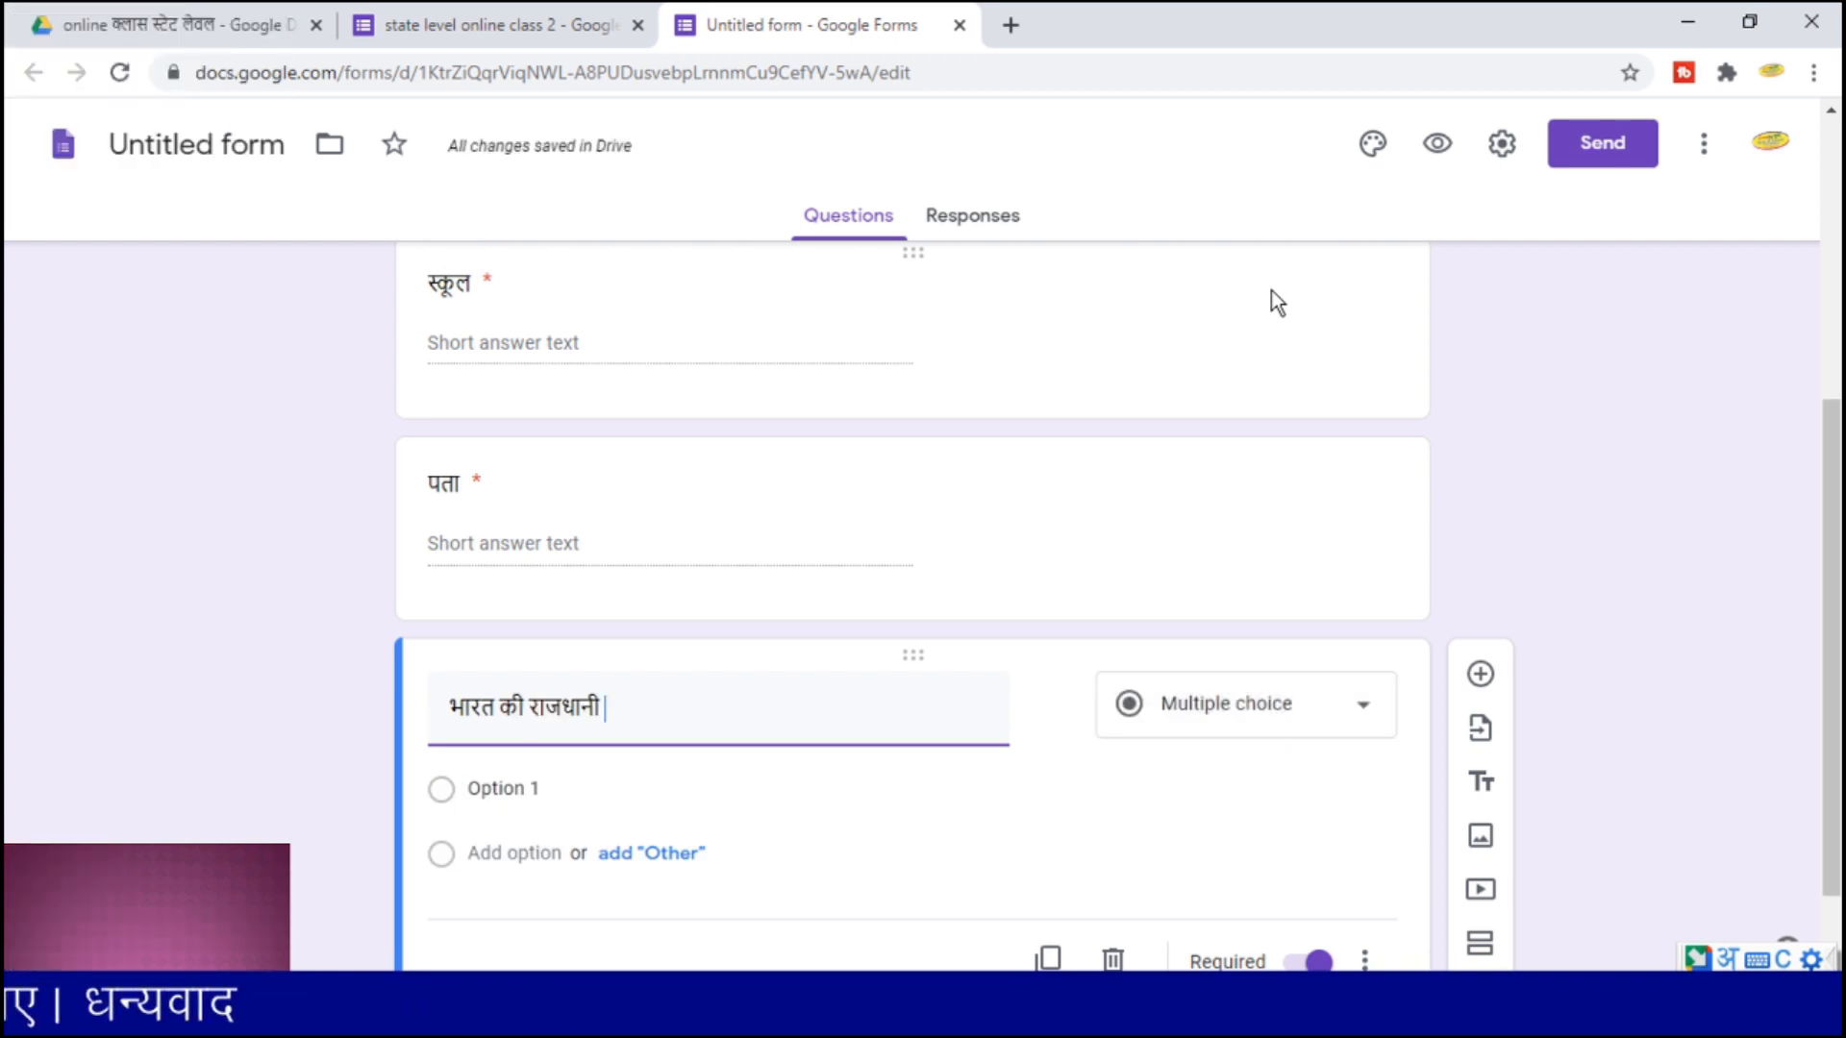
text(kaa naam )
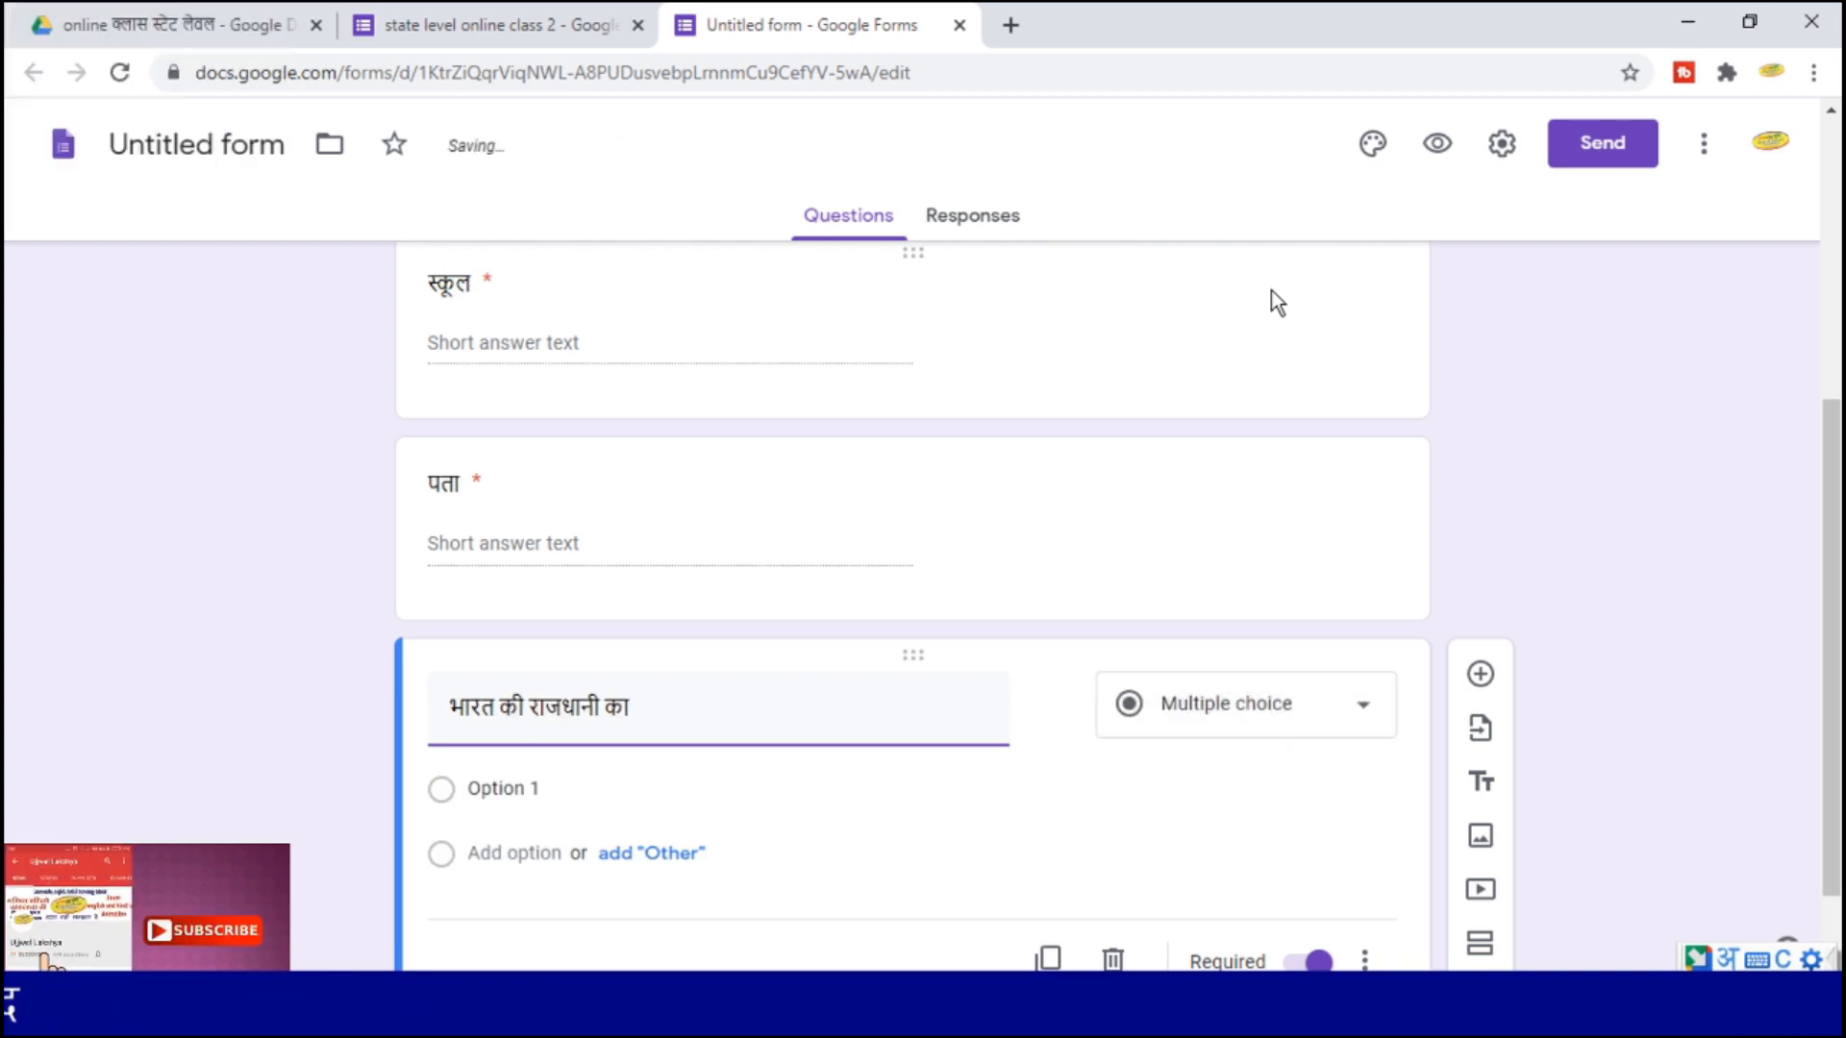
text(kya hai )
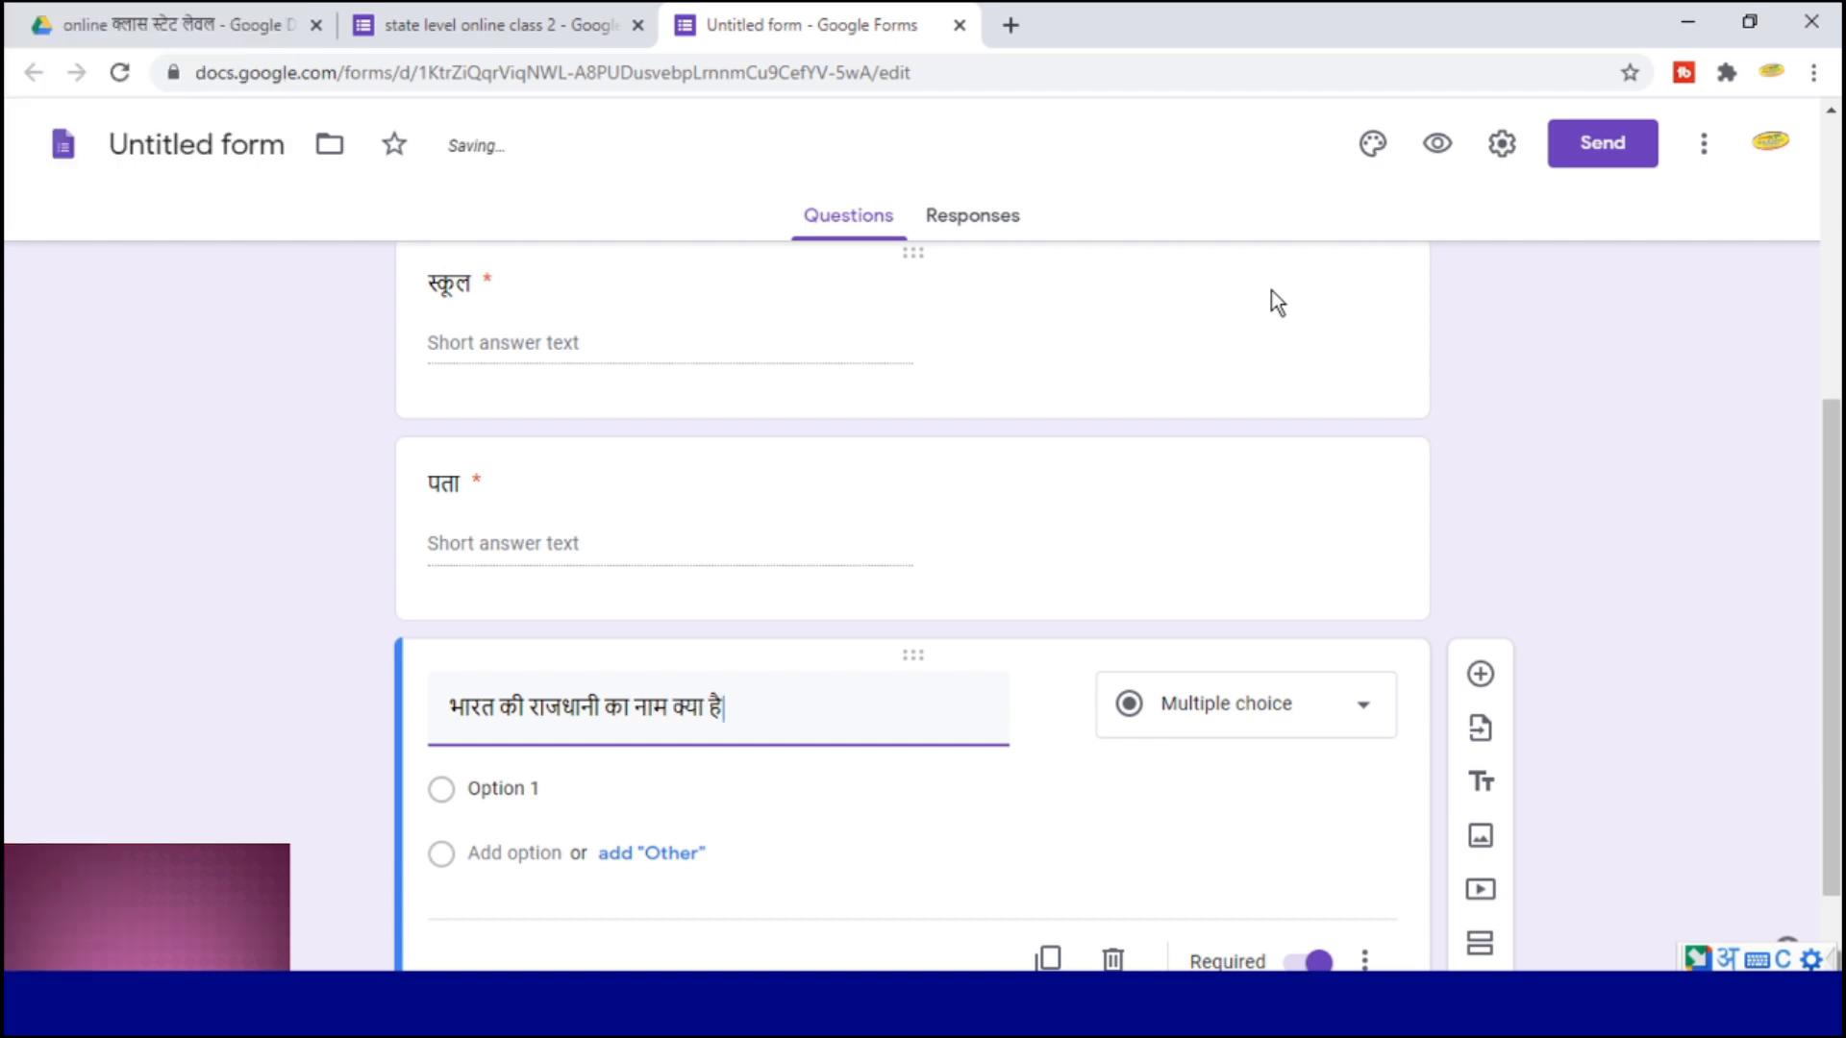
text(?)
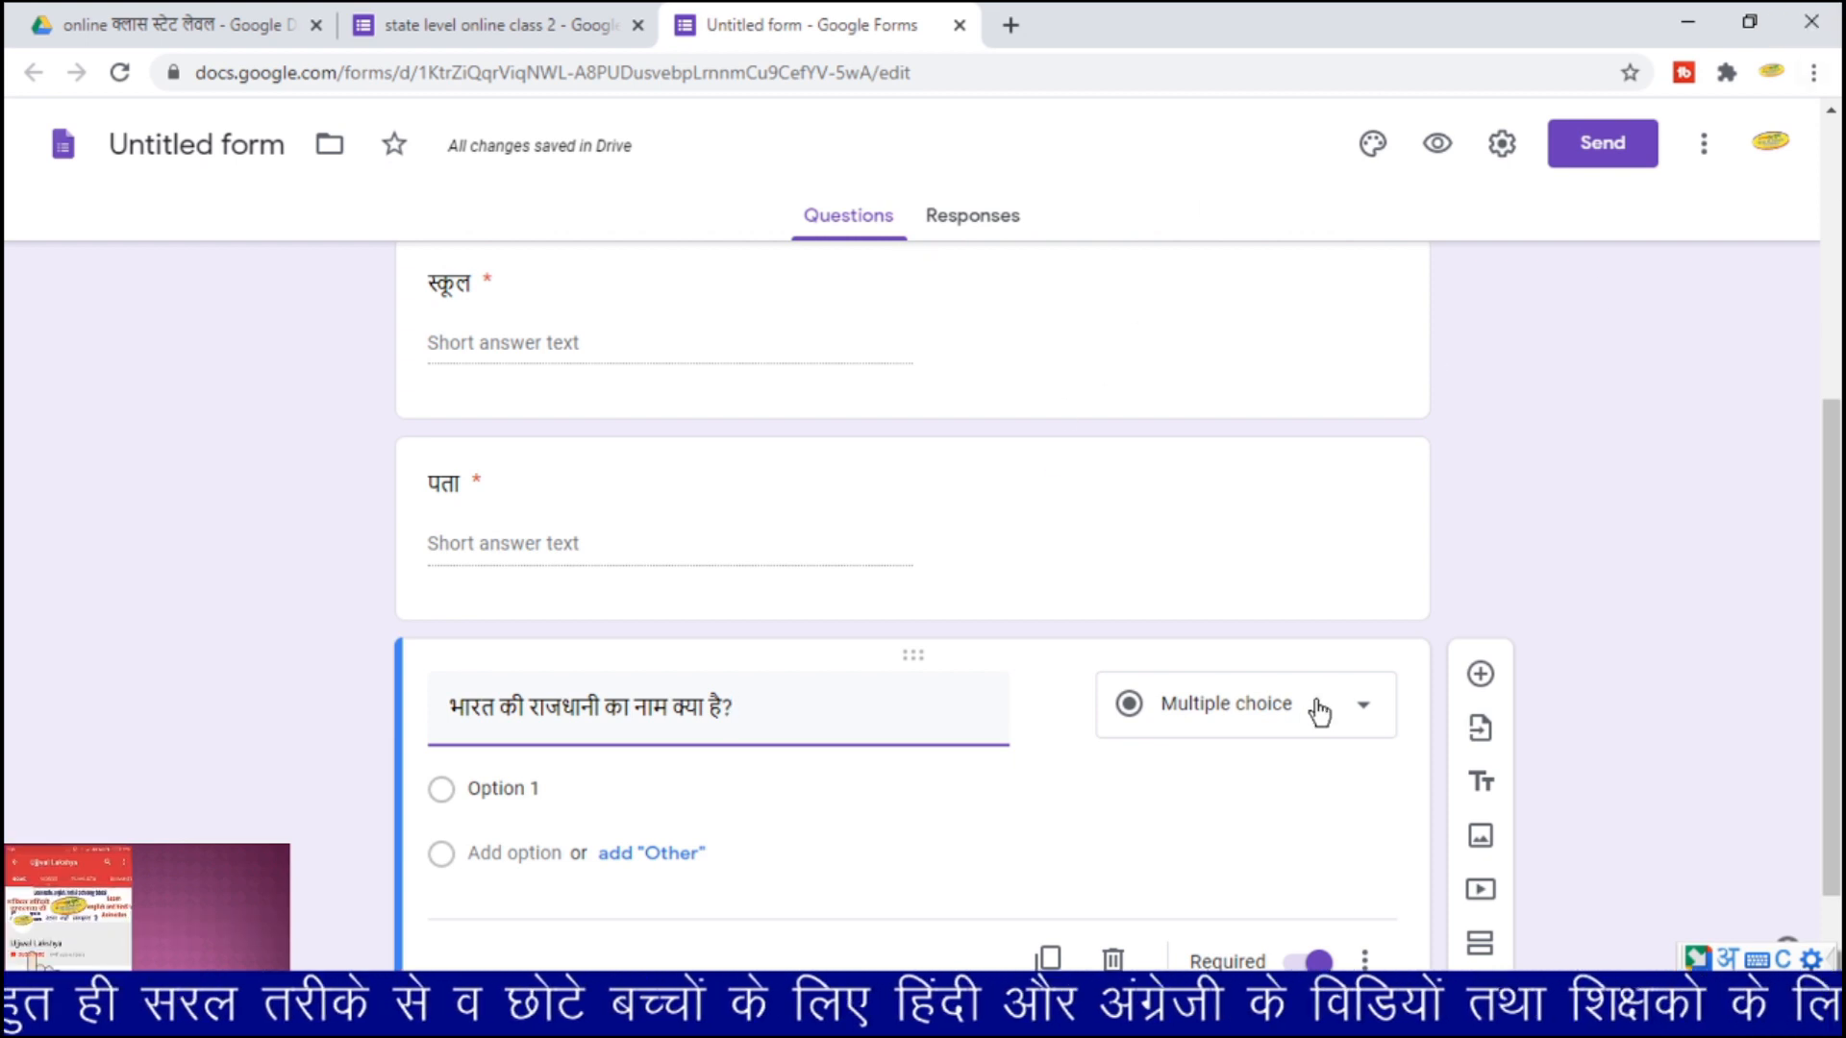
- Choose Multiple choice for the capital question and enter "पंजाब" and "तमिलनाडू" as its first two options
click(1375, 722)
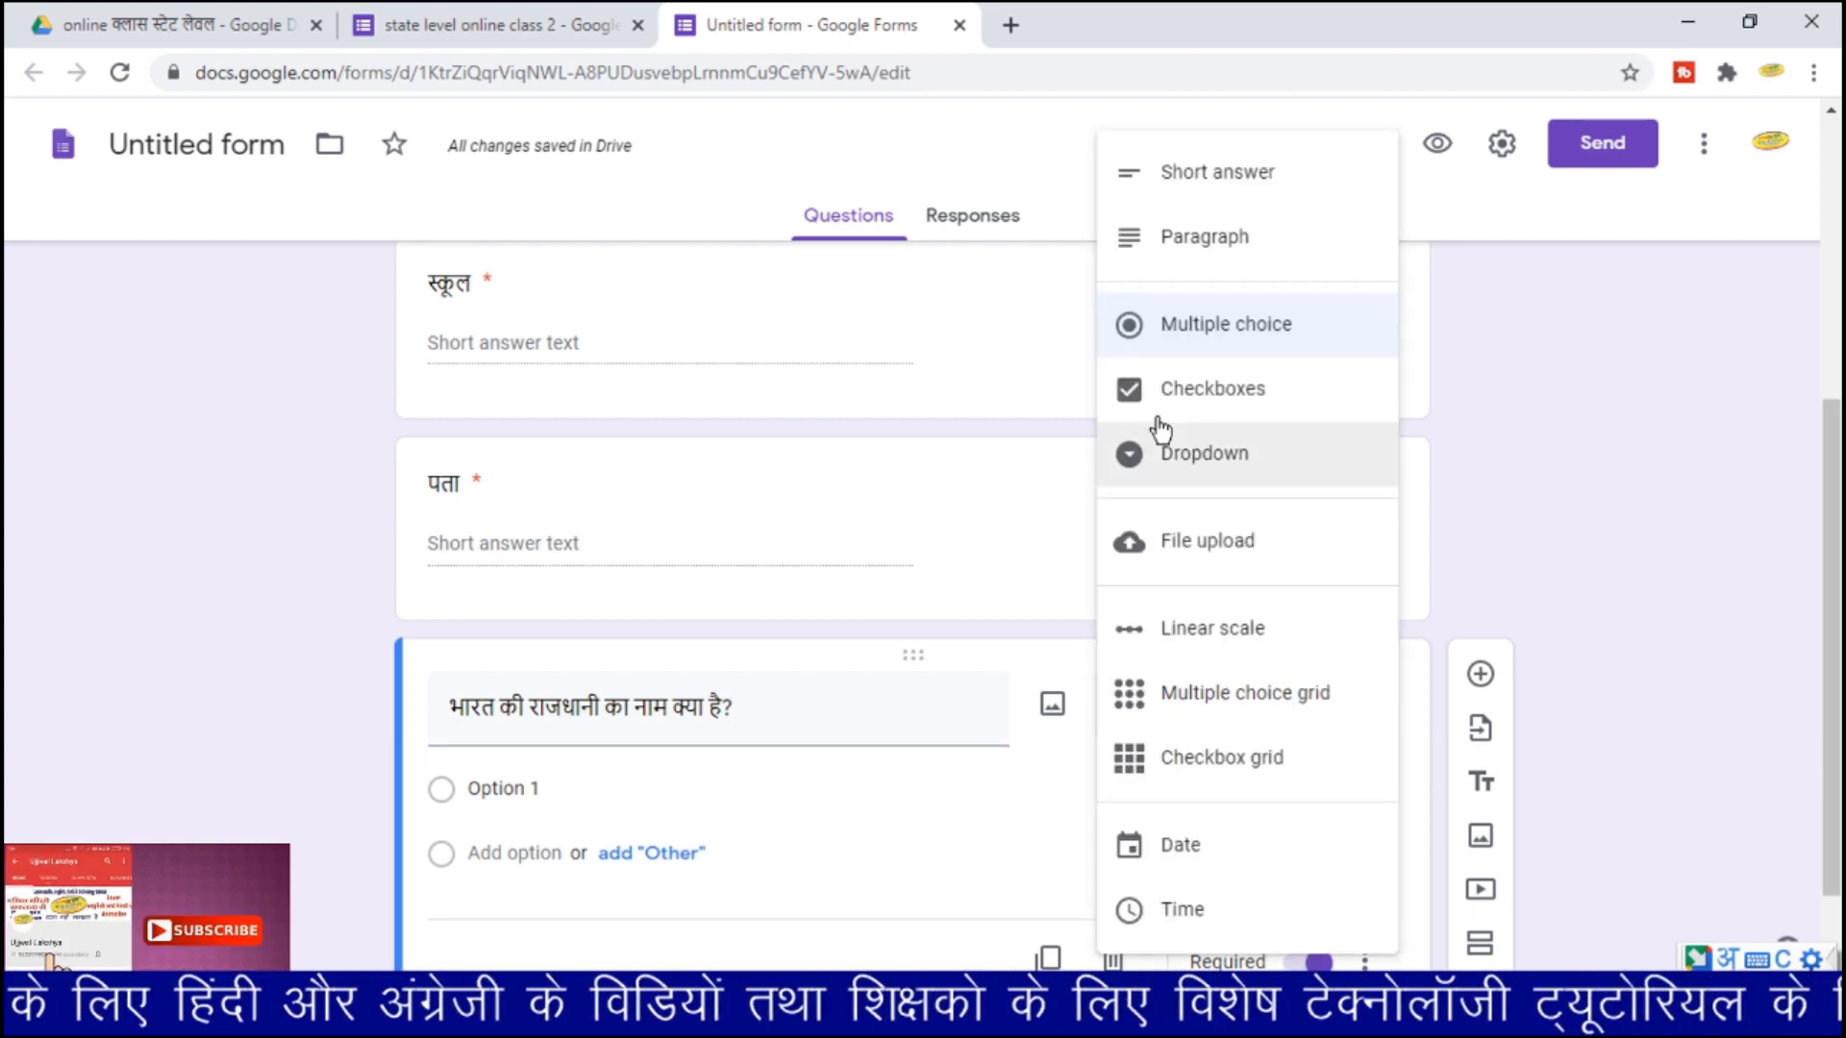
click(1216, 329)
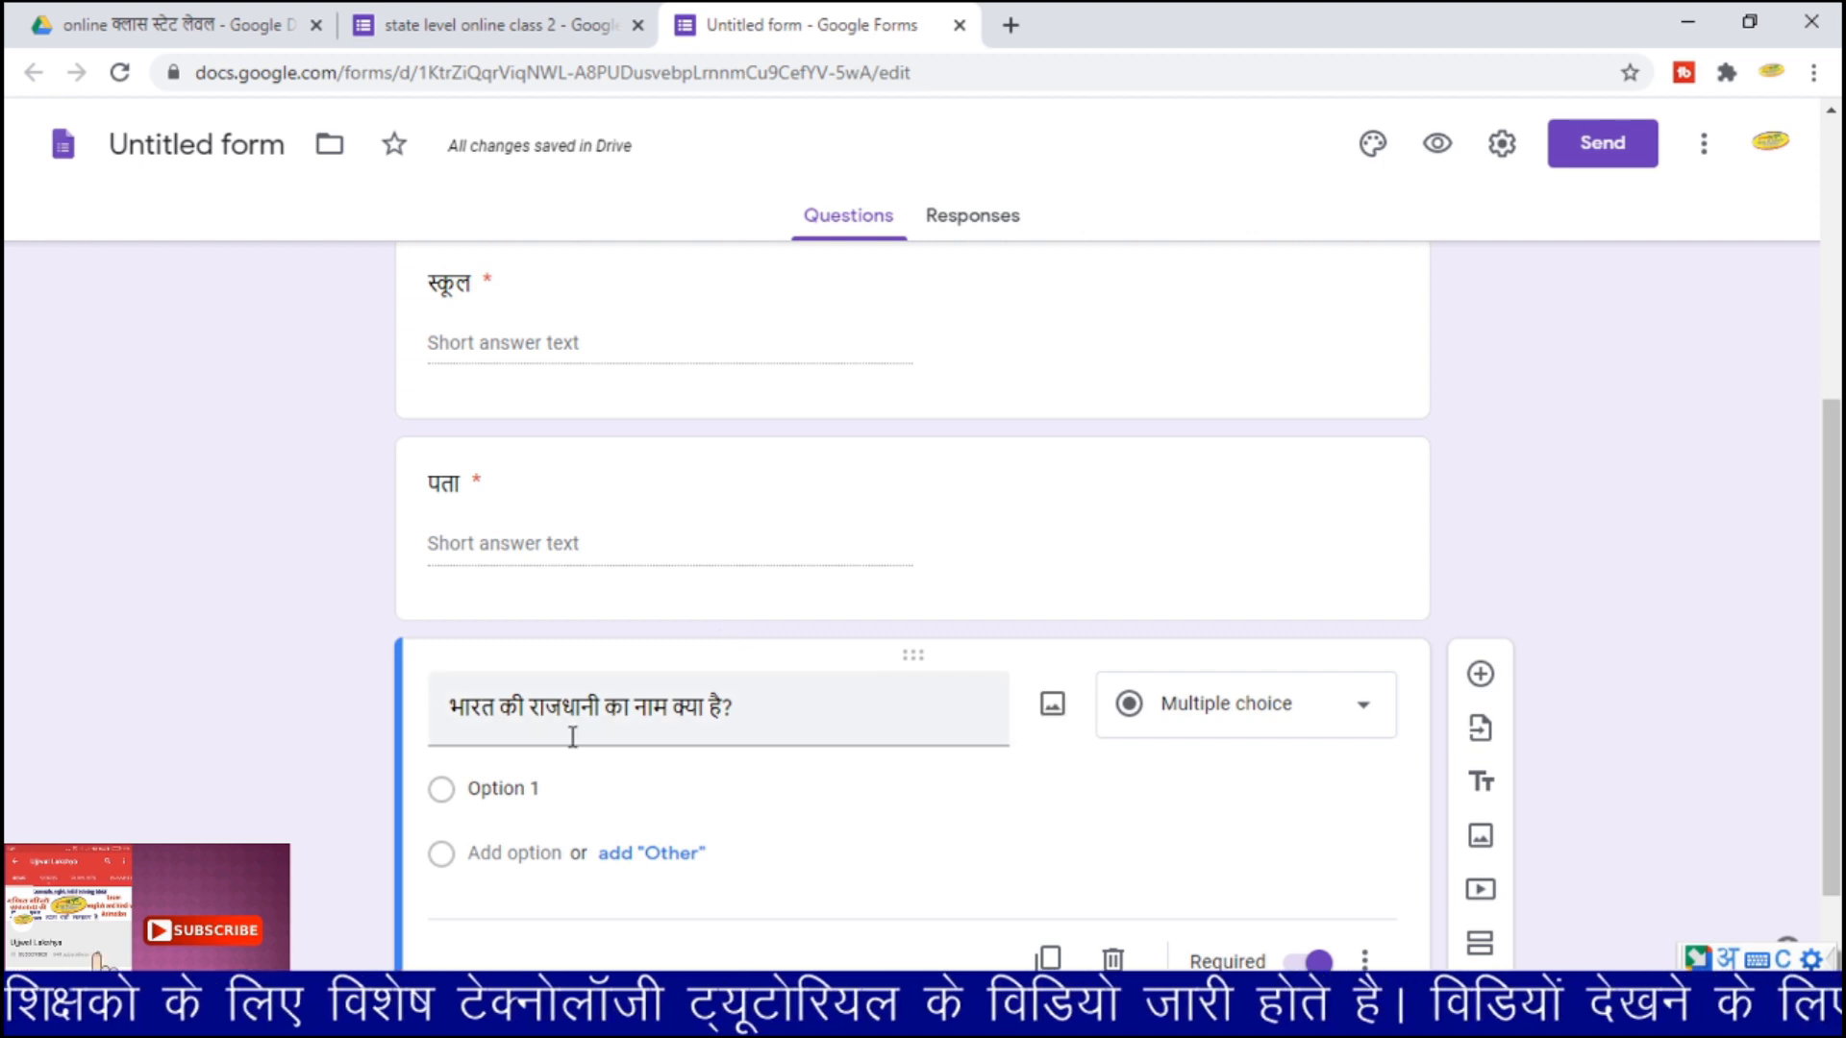
click(524, 796)
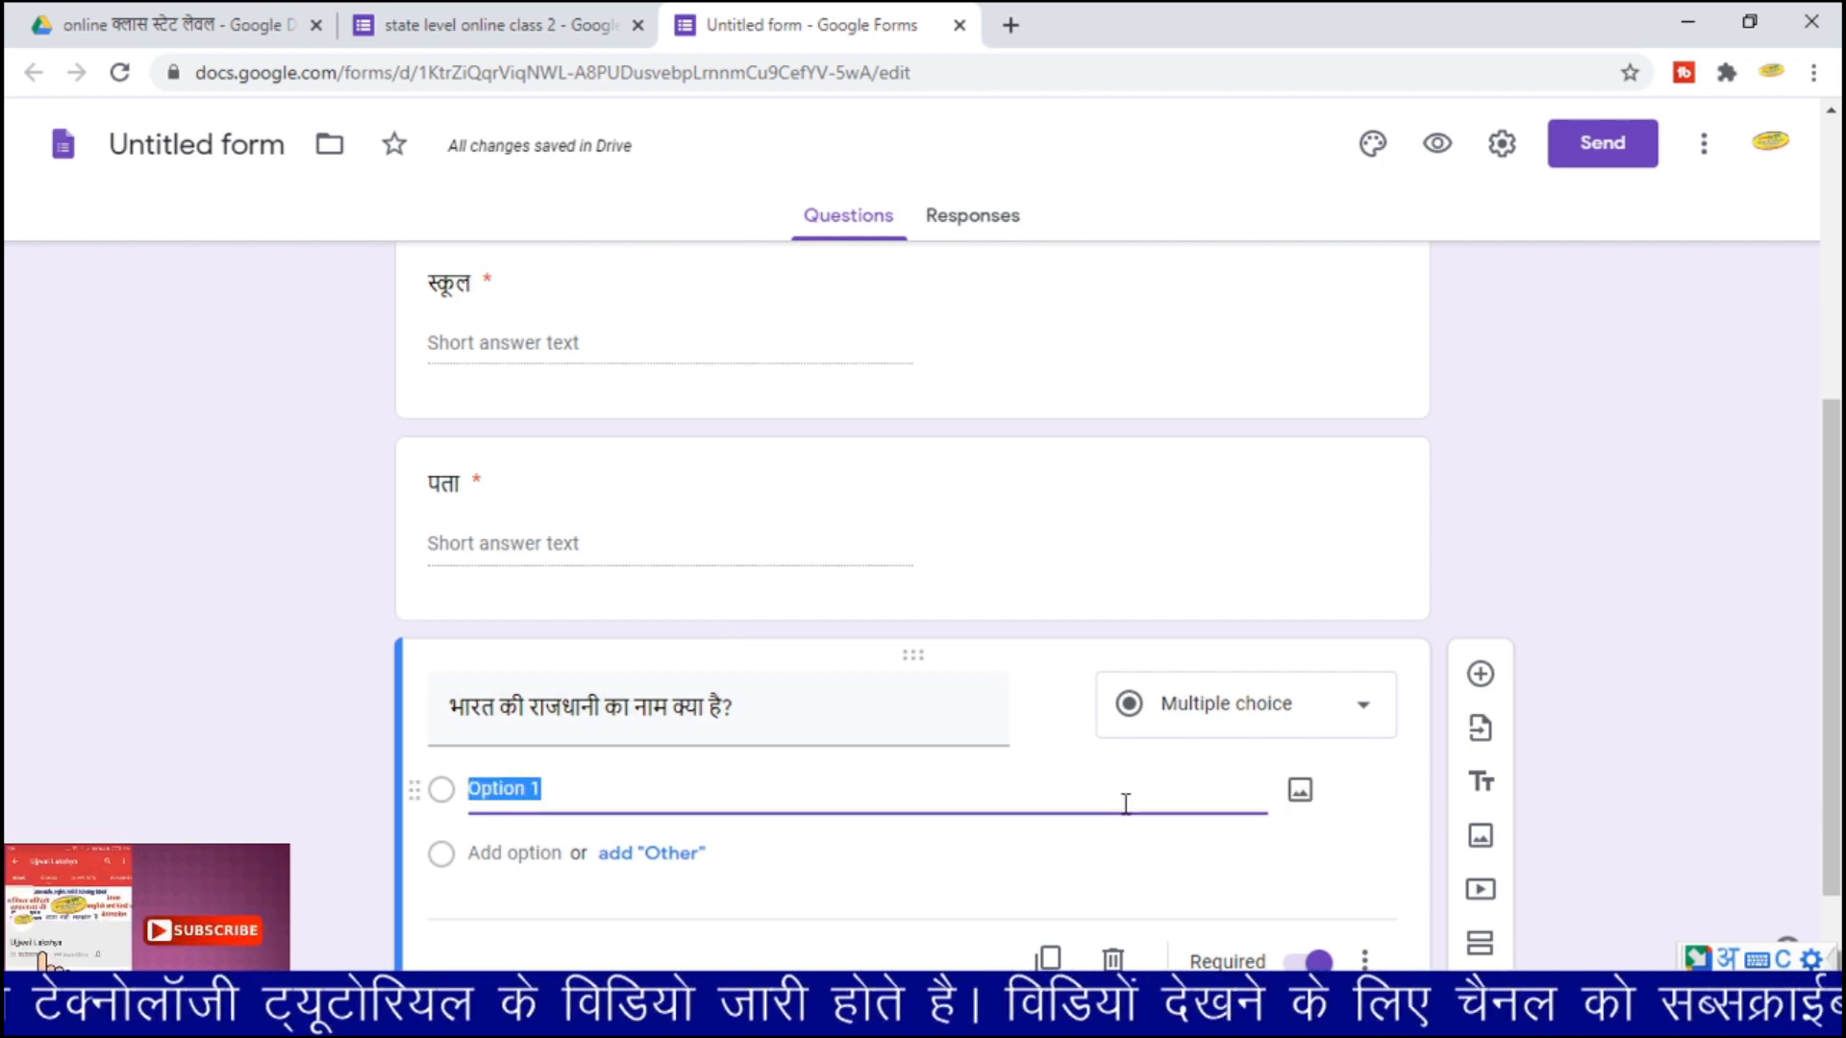
text(panja4)
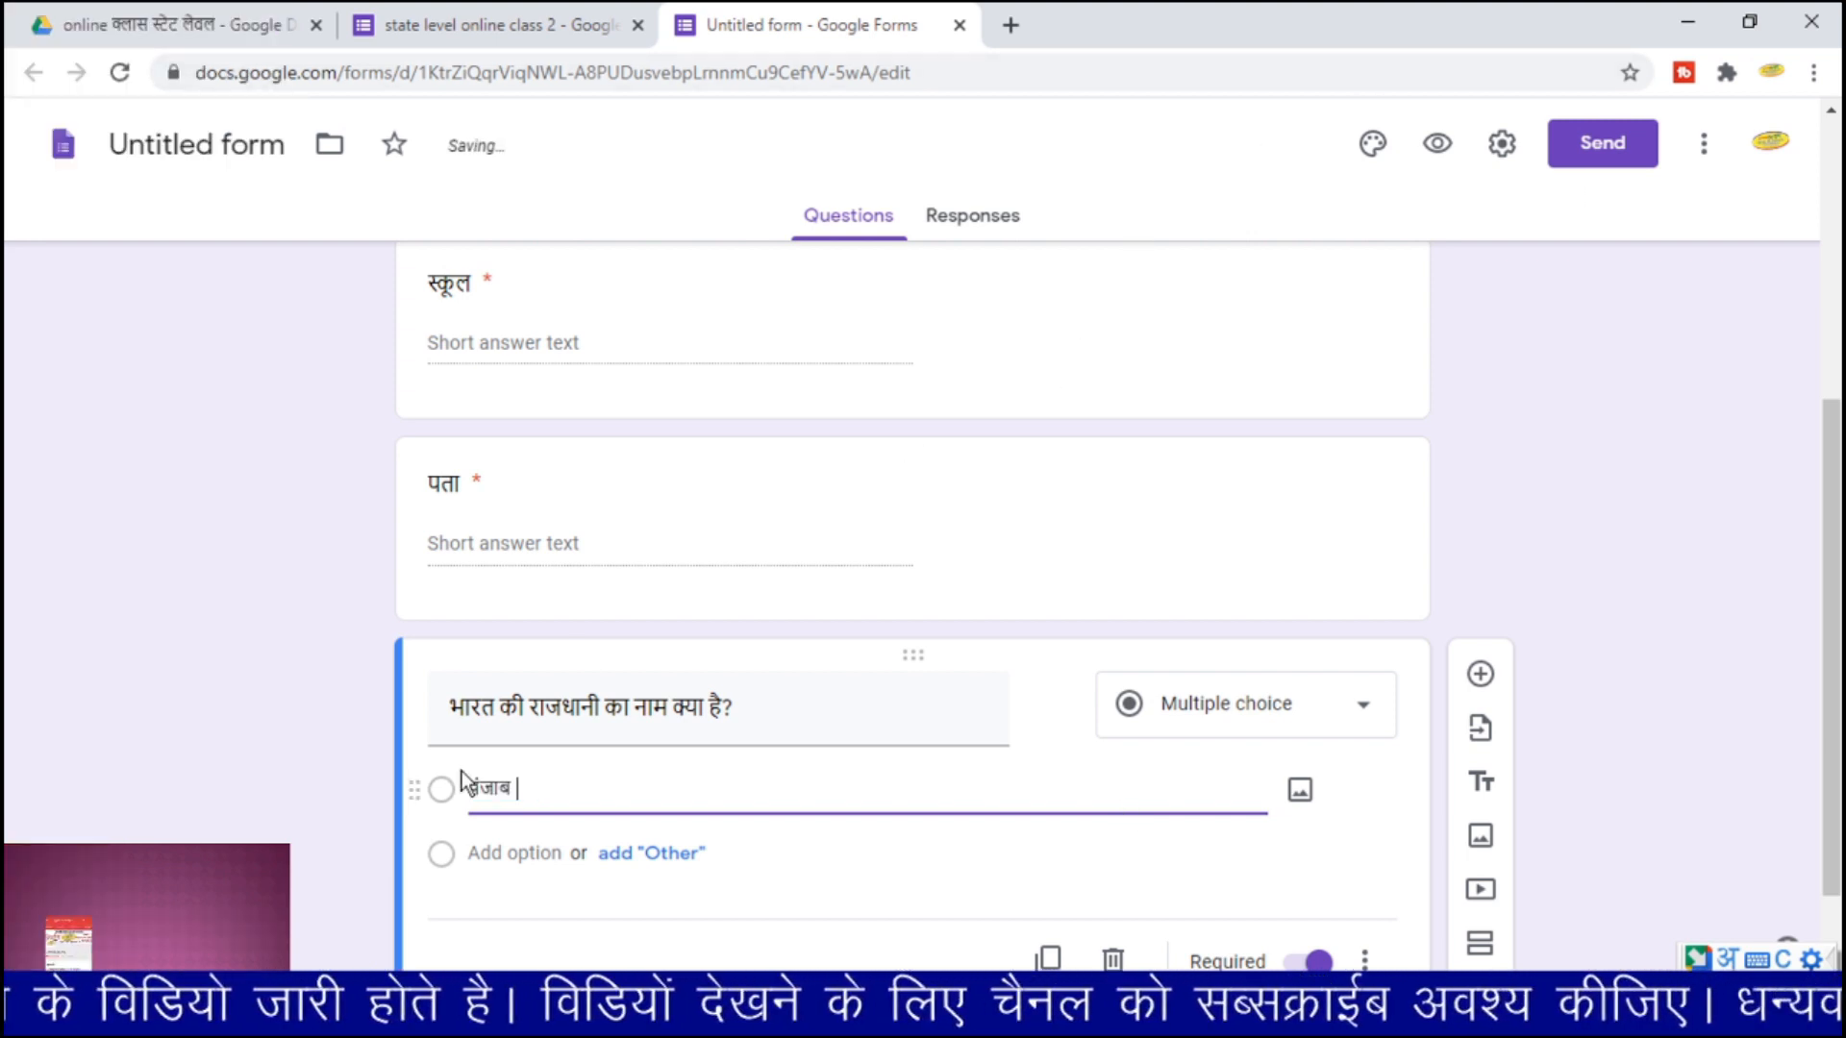
click(488, 858)
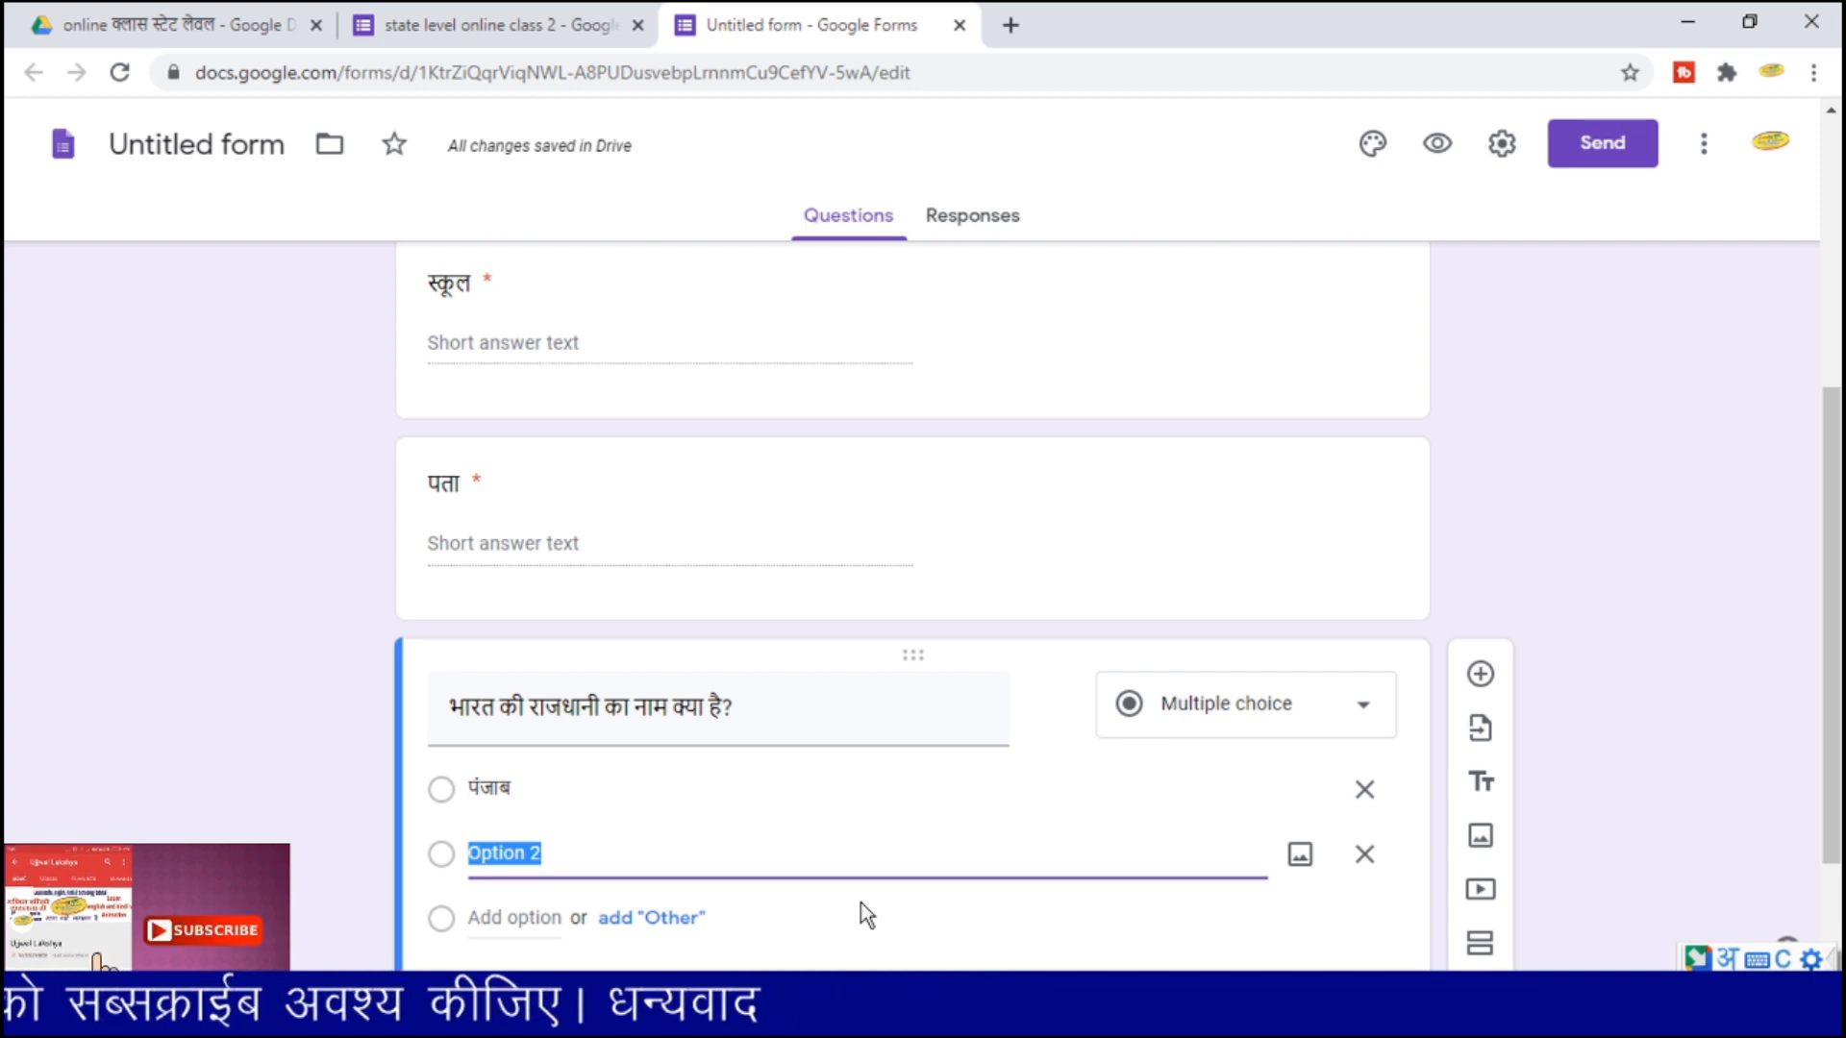
text(तमिलनाडु)
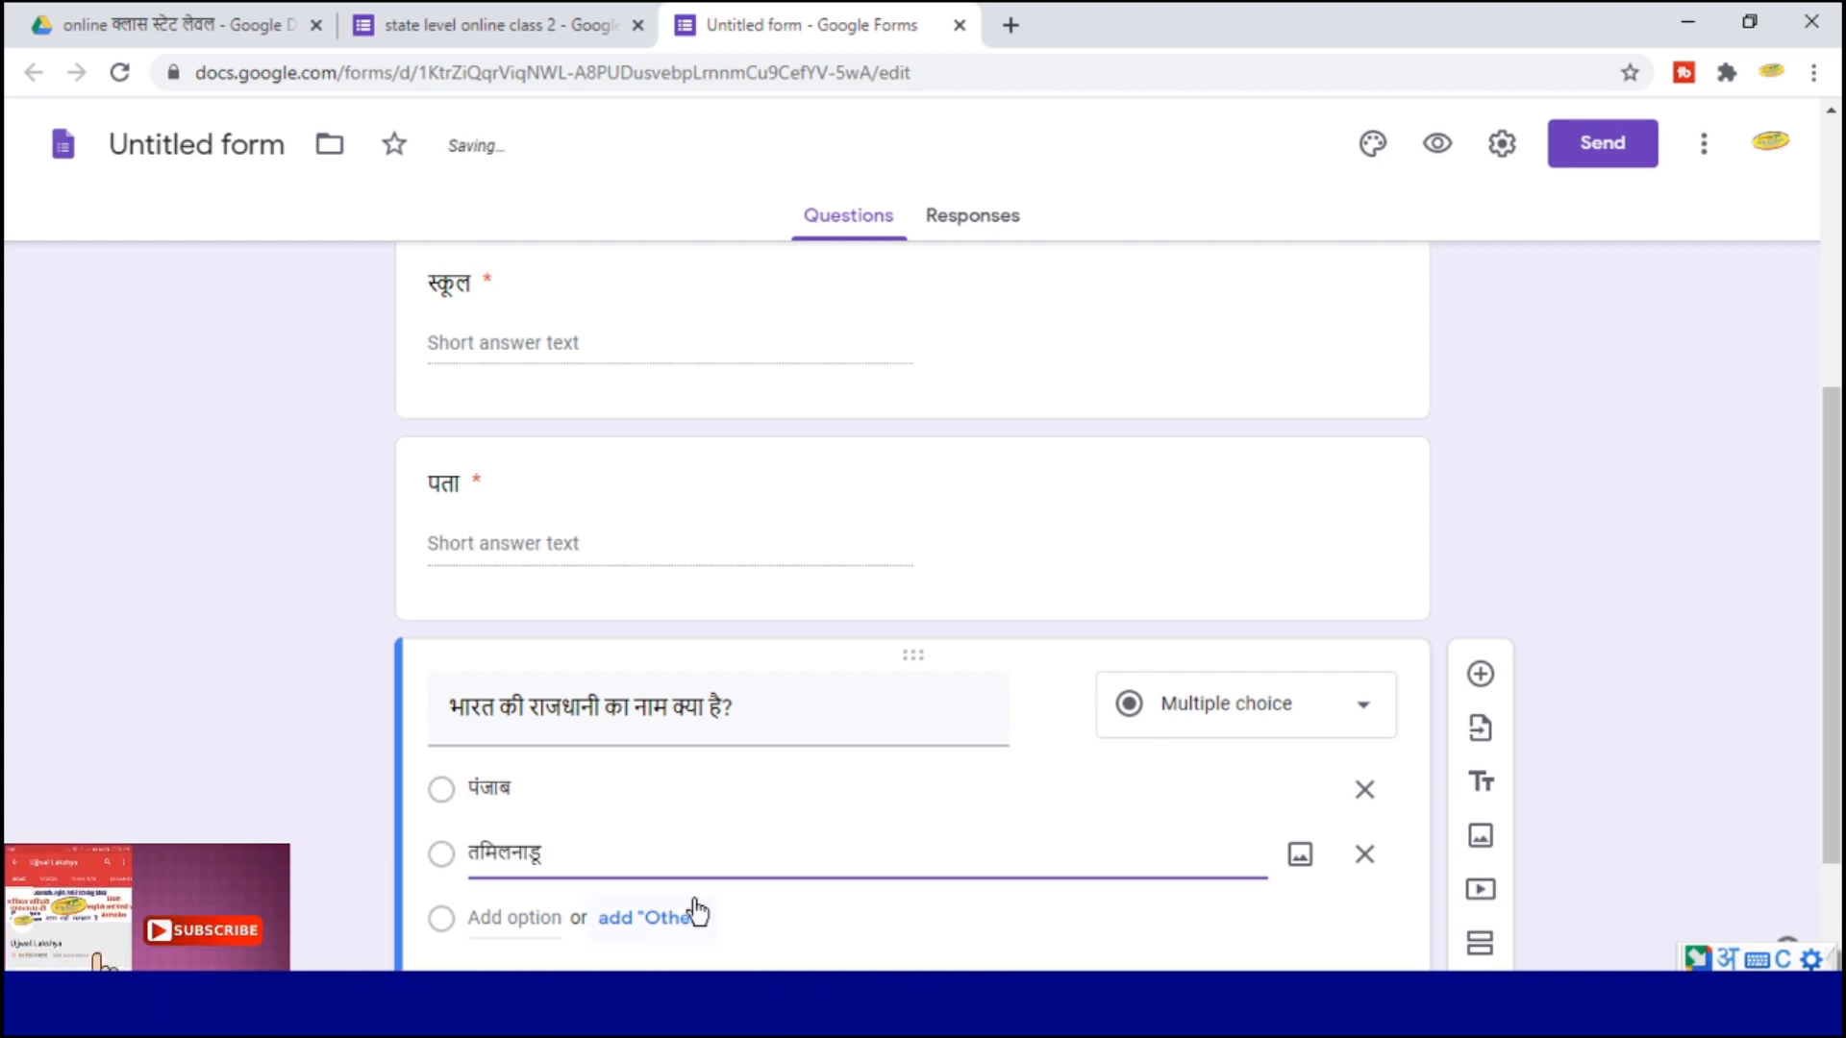
- Add "रायपुर" and "दिल्ली" as the third and fourth options of the capital question
scroll(568, 904, down, 2)
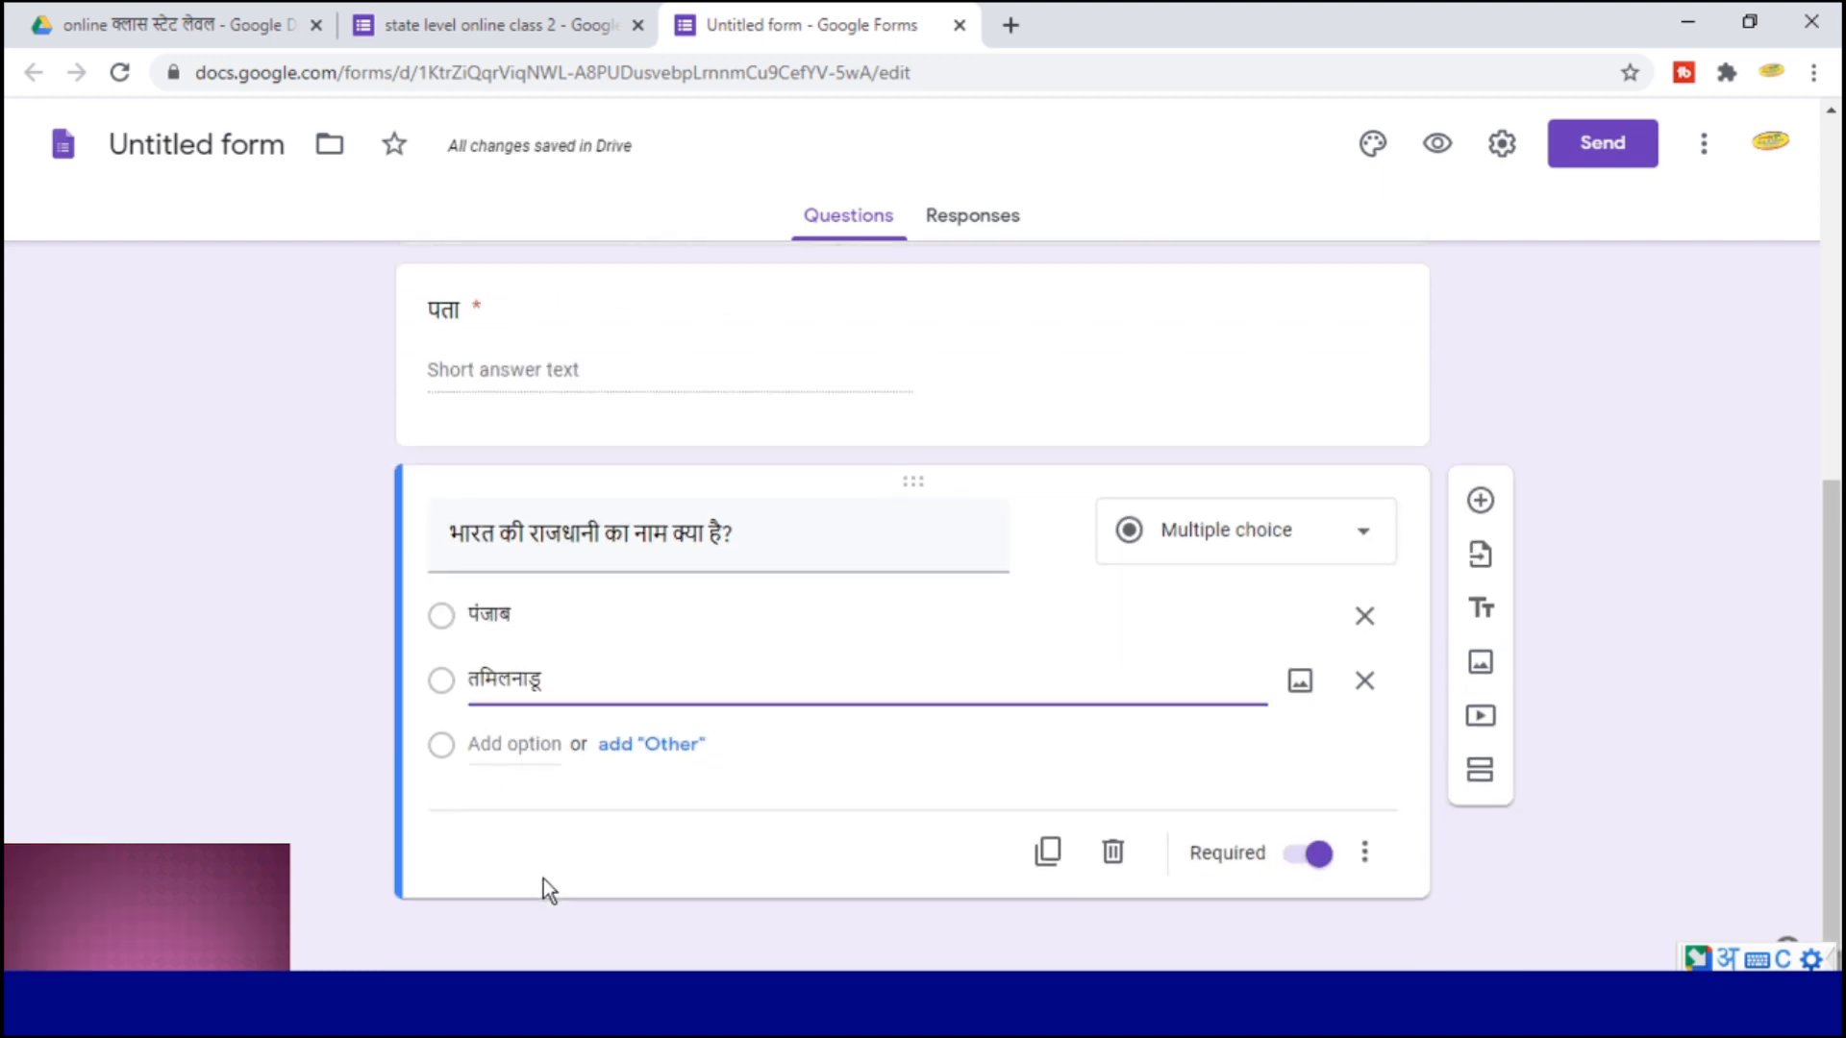
click(516, 746)
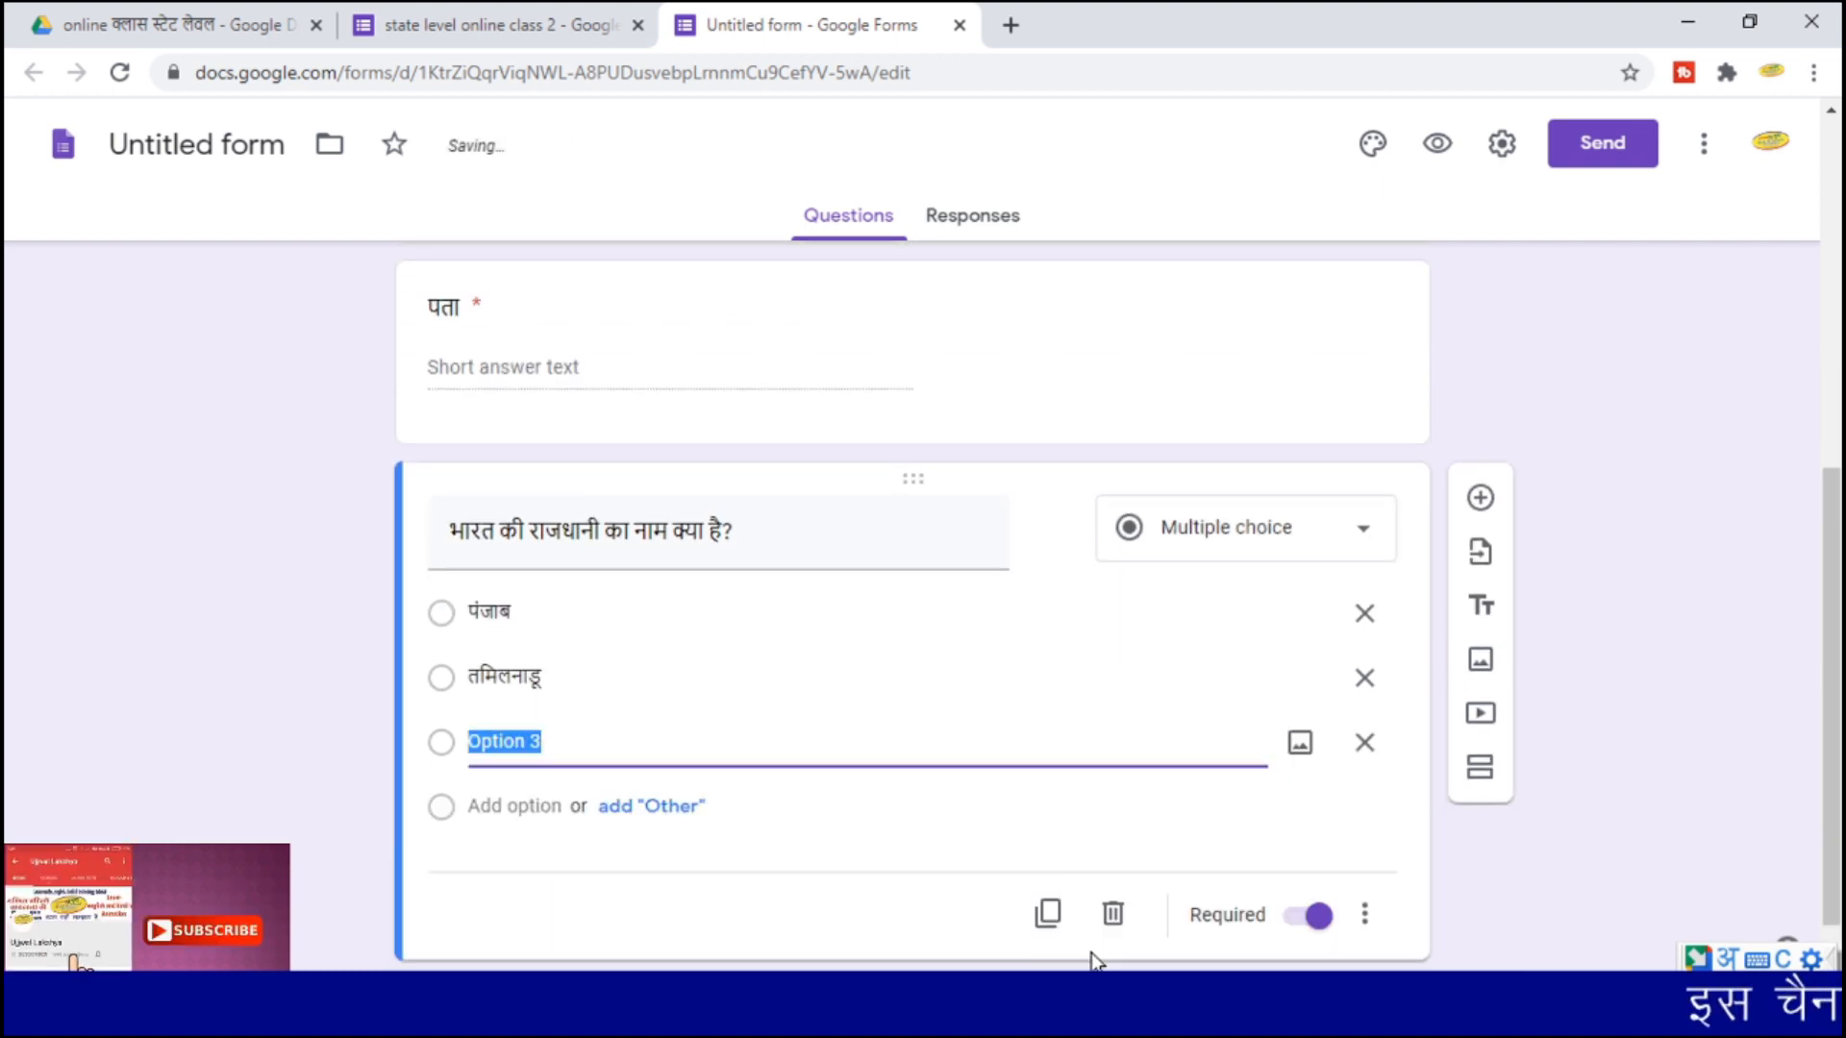
text(raipur)
key(space)
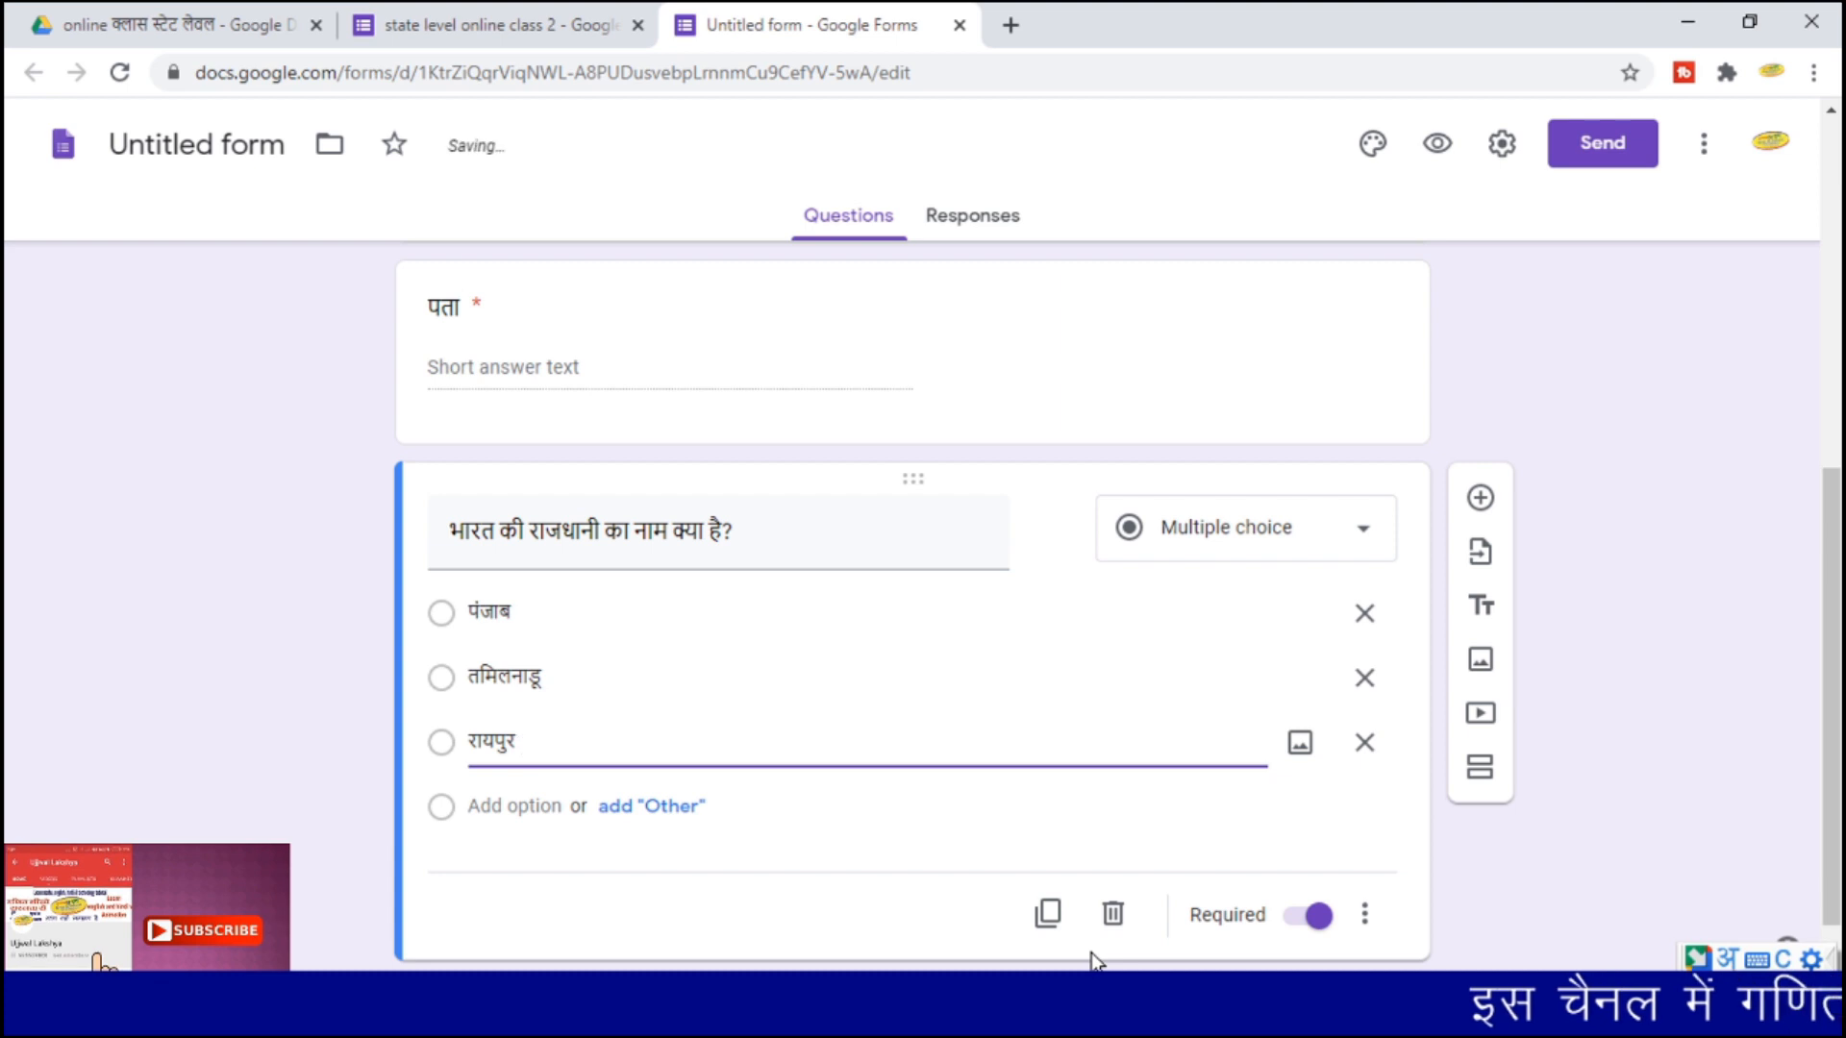
click(519, 807)
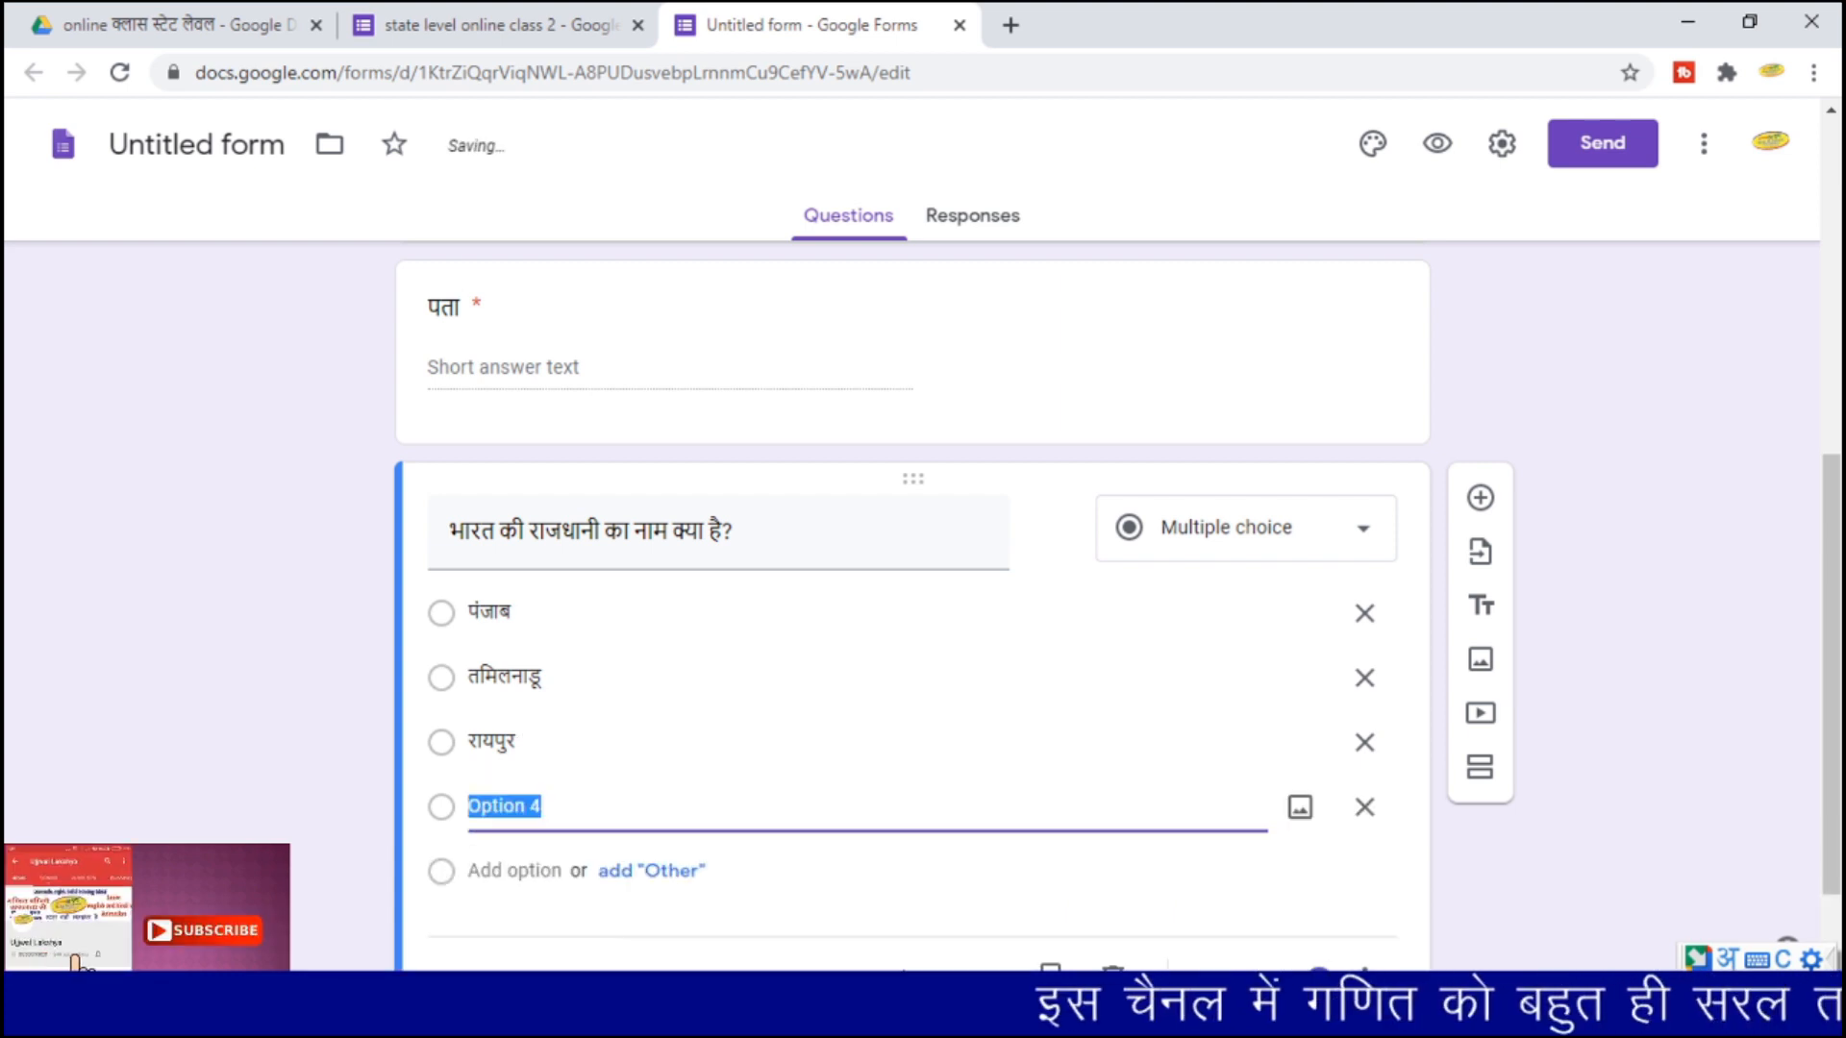
text(dilli)
key(space)
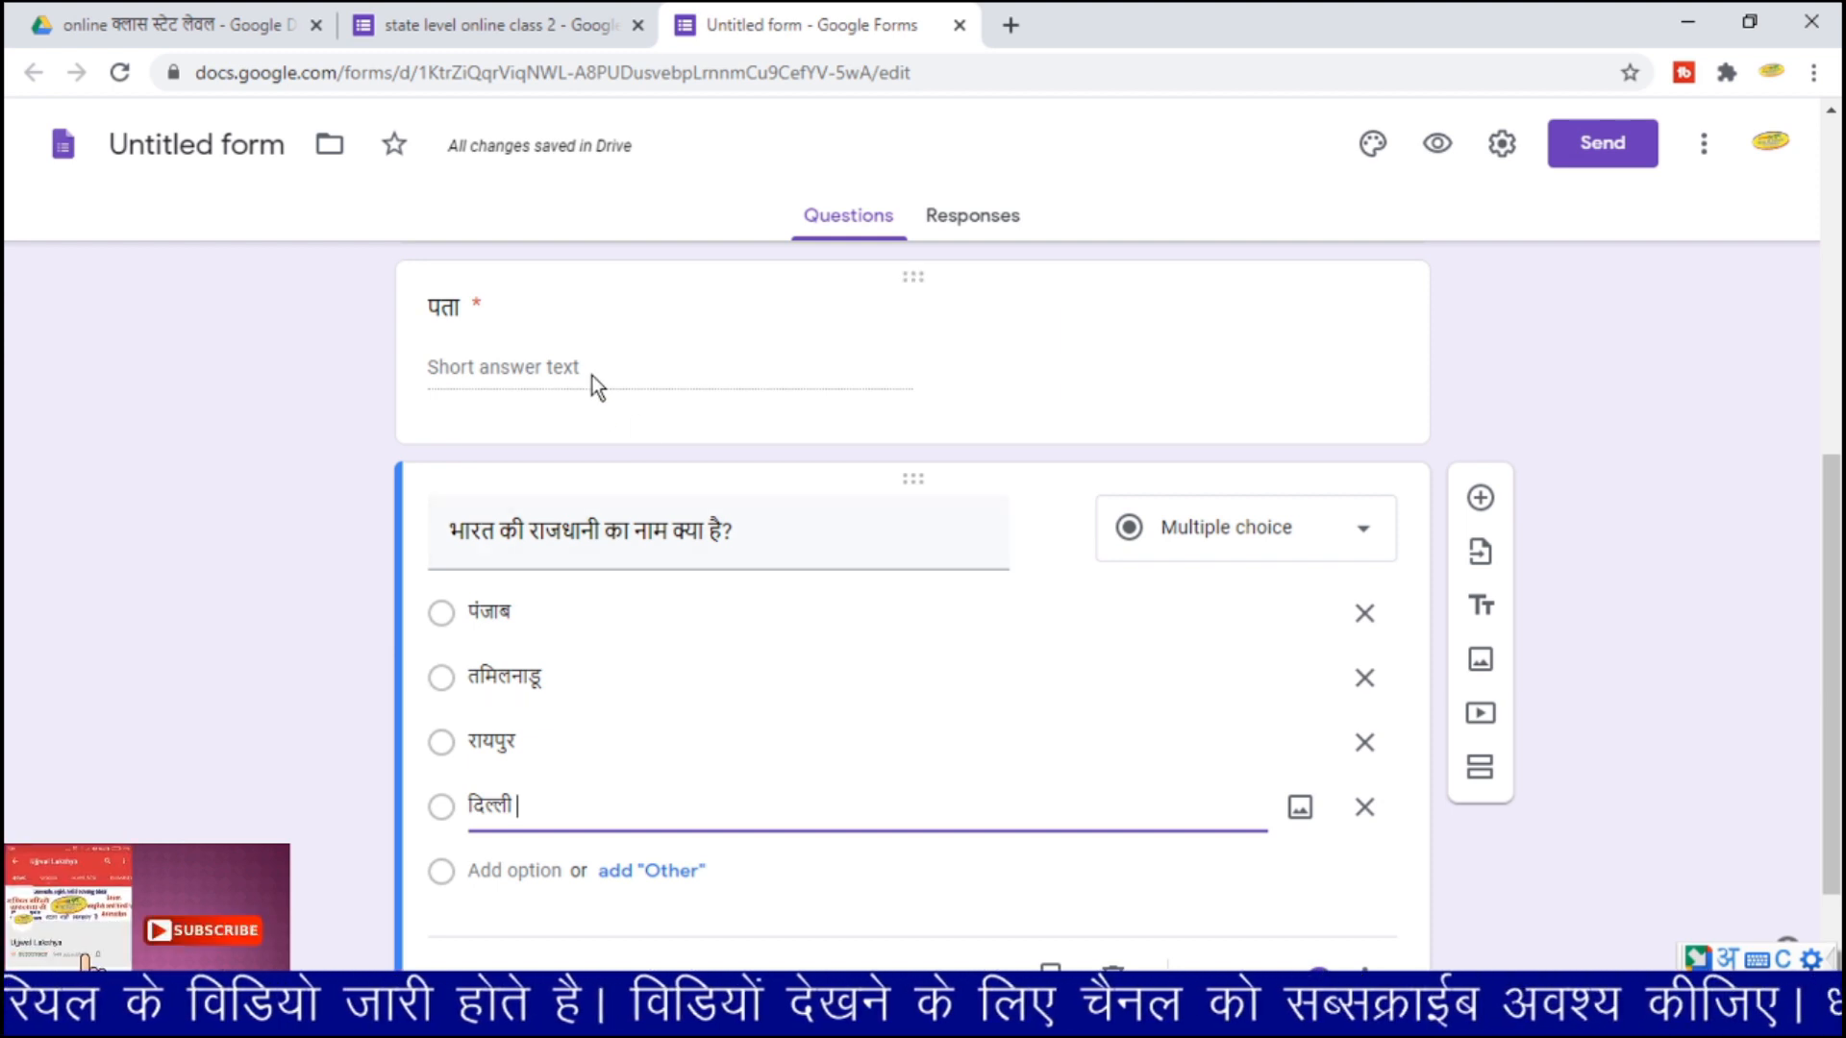
- Open the form preview and fill in "abc" for नाम, "govt" for स्कूल and "123" for पता
scroll(781, 727, up, 5)
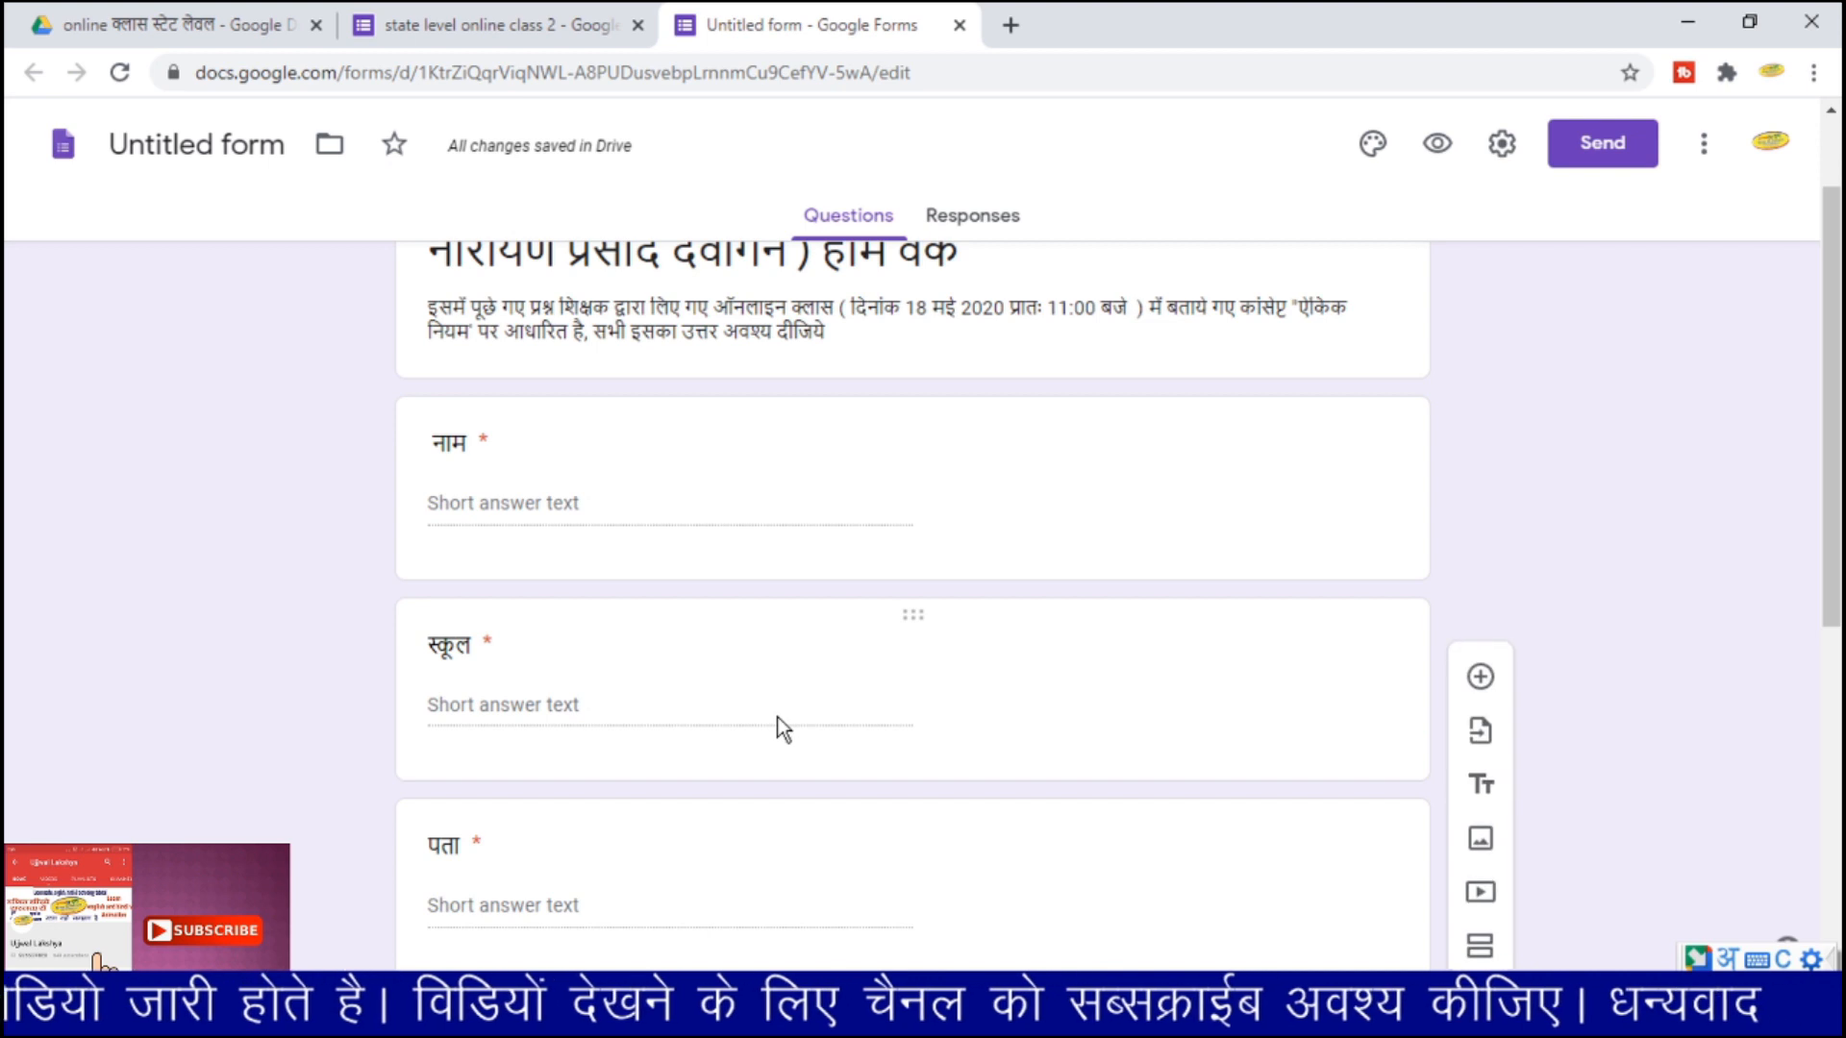
scroll(1057, 500, up, 1)
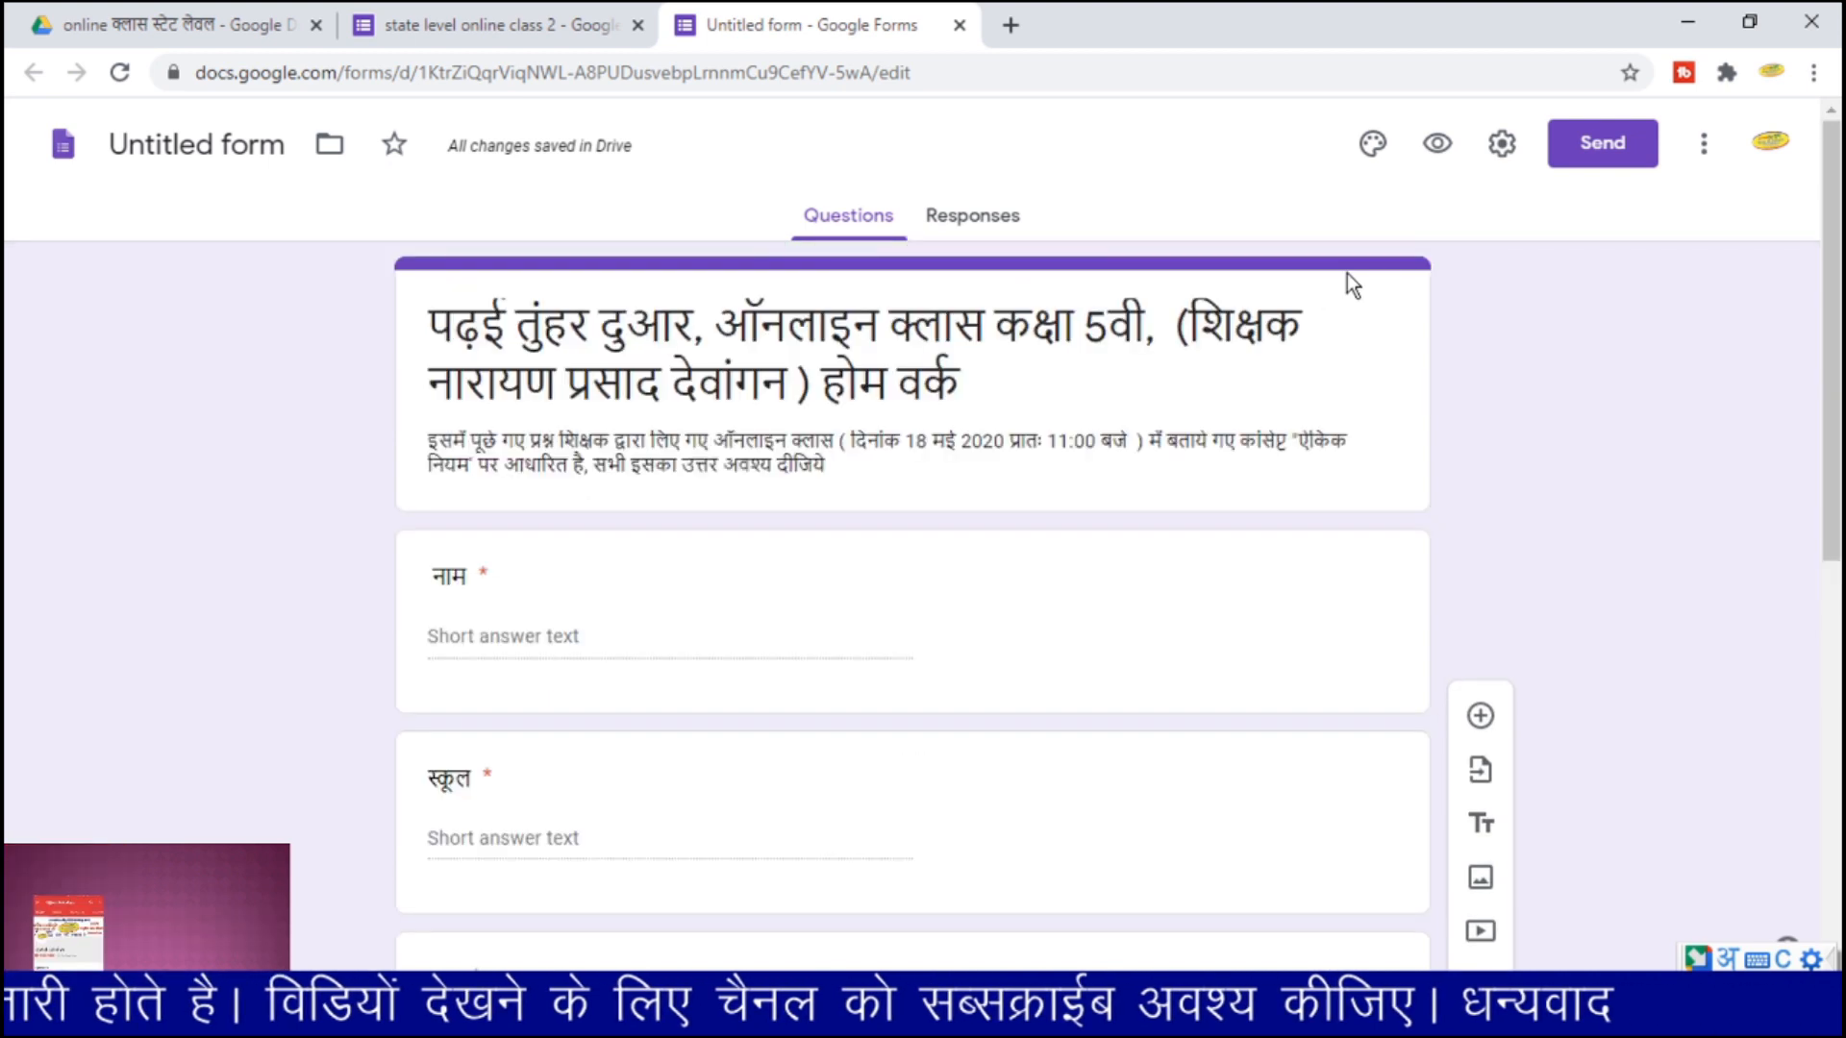
click(1439, 146)
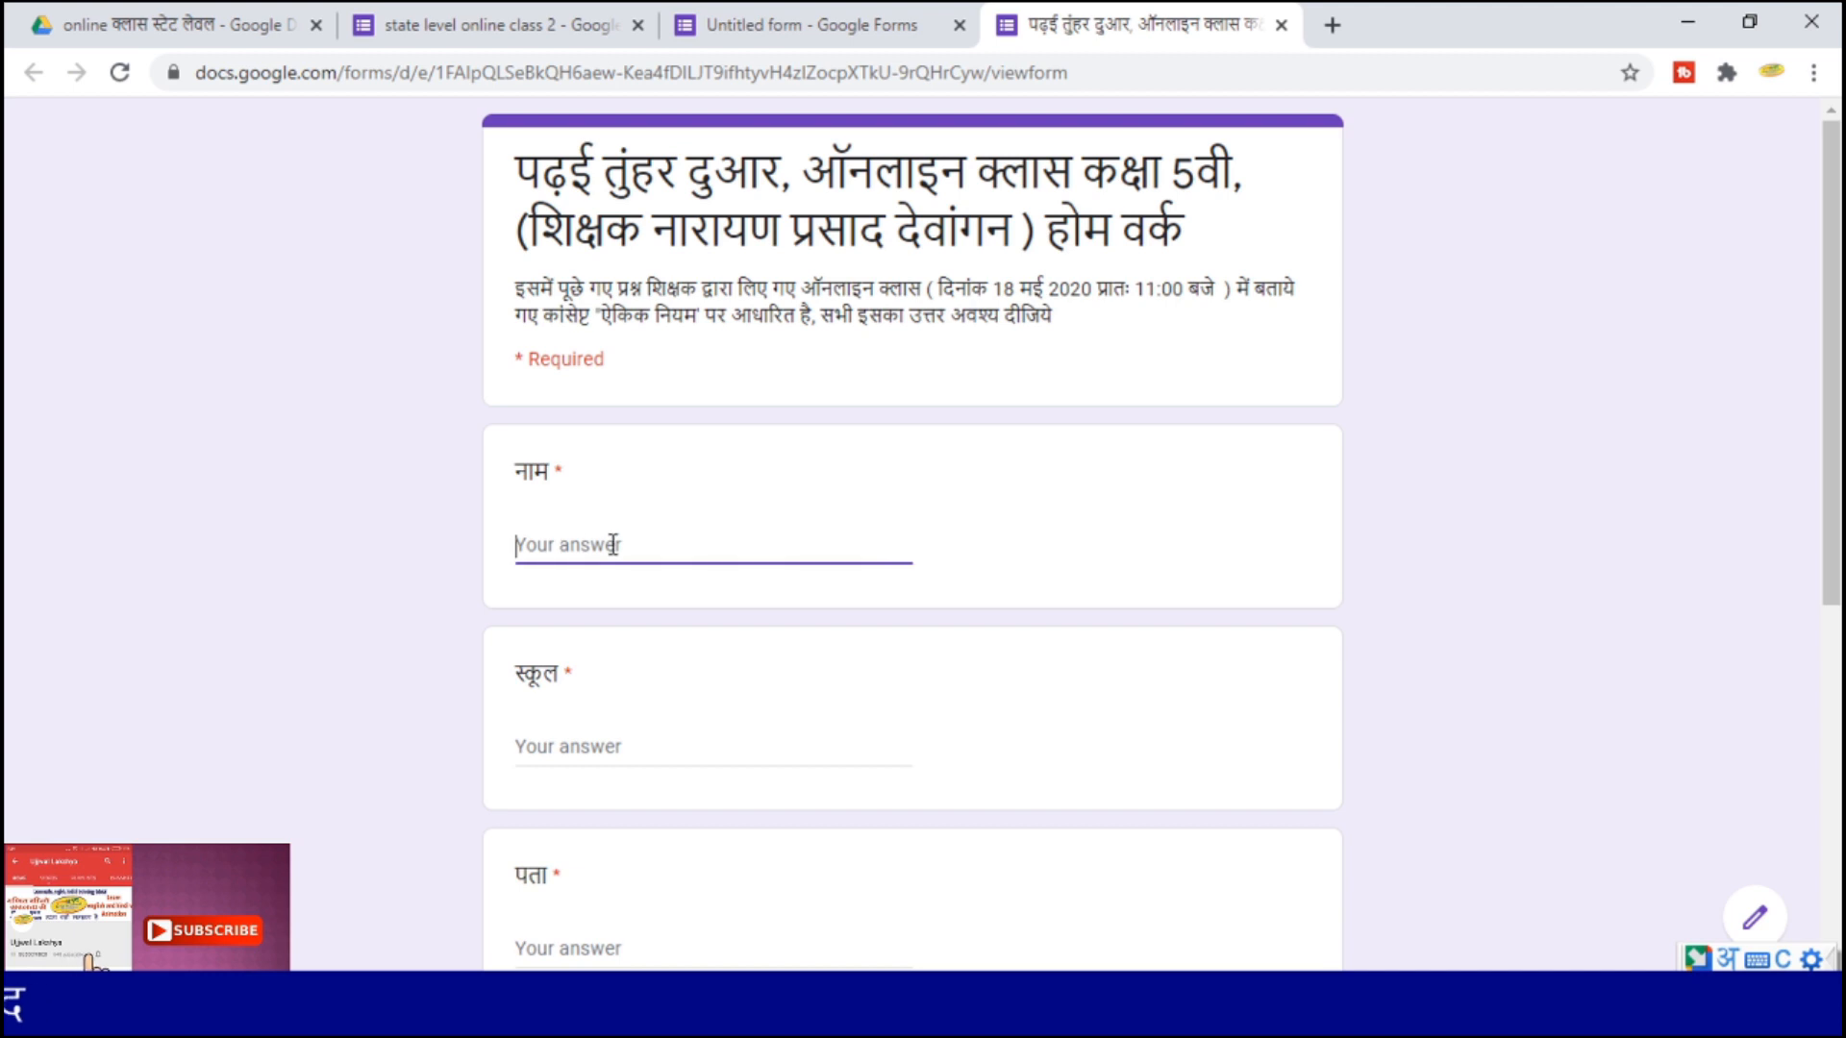
text(a)
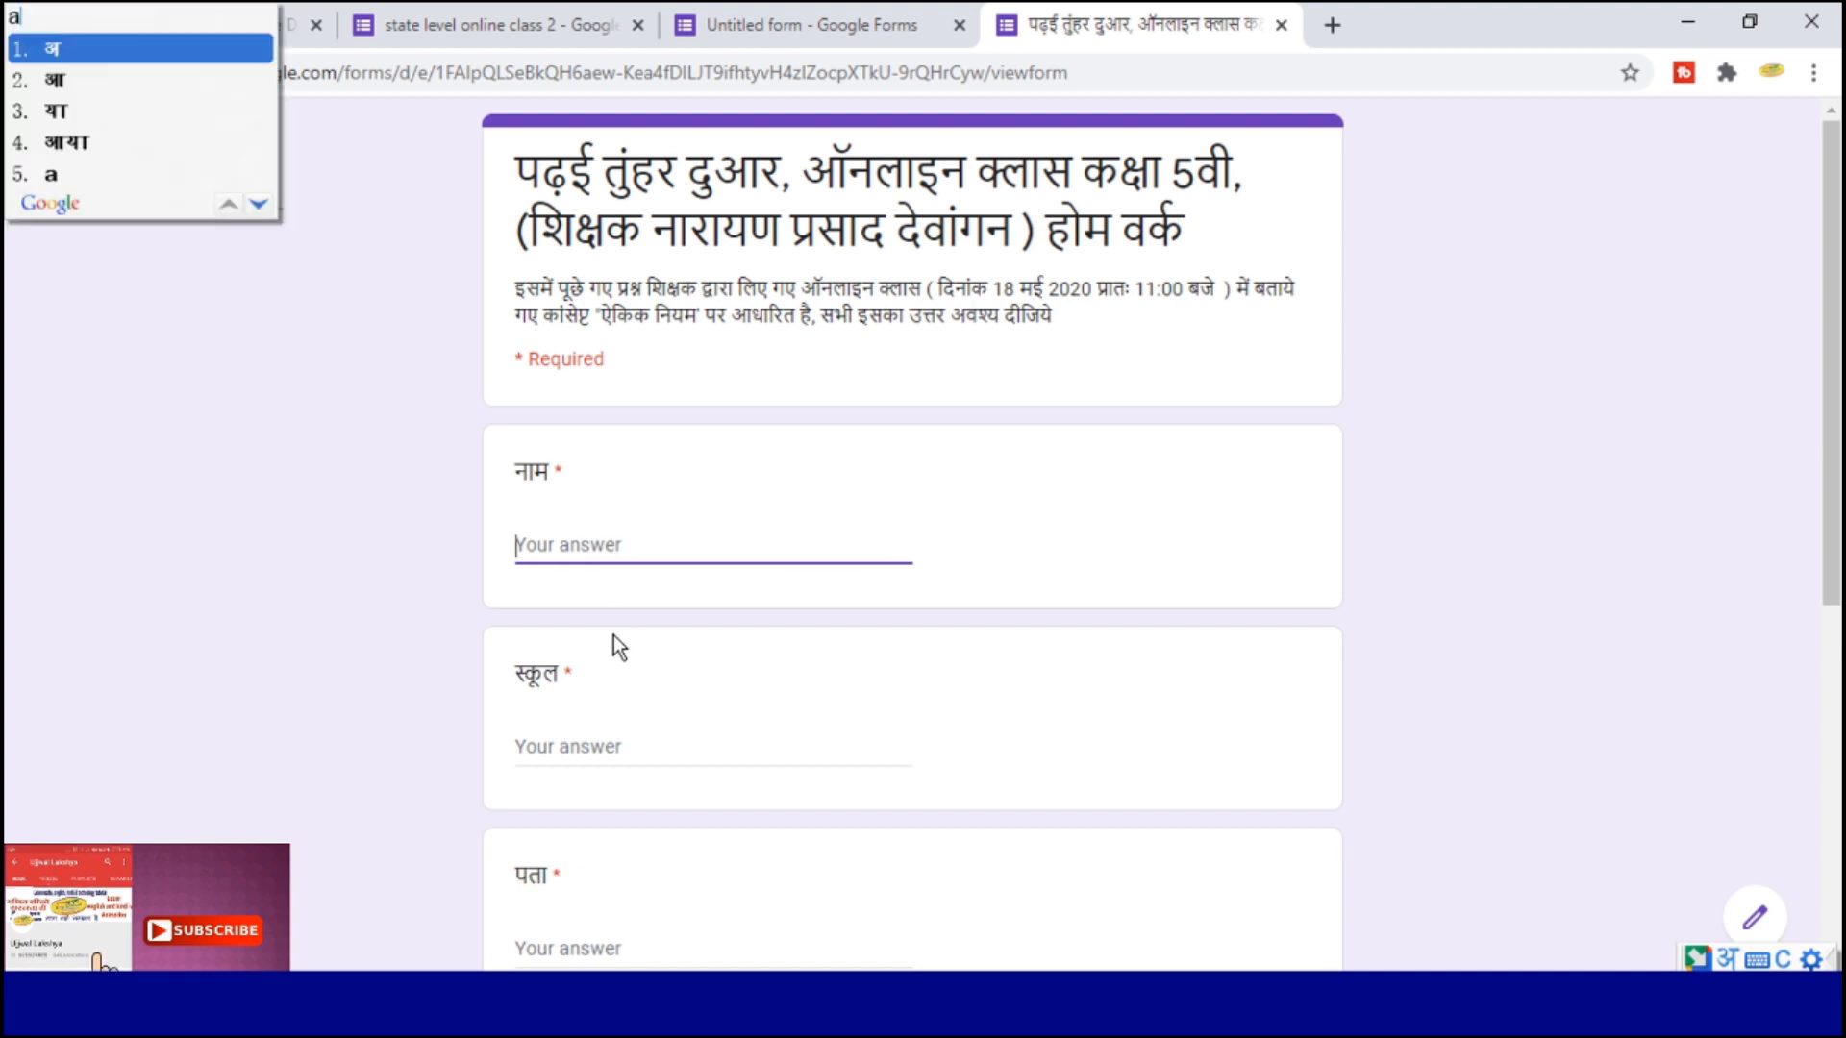
key(ctrl+g)
text(bc)
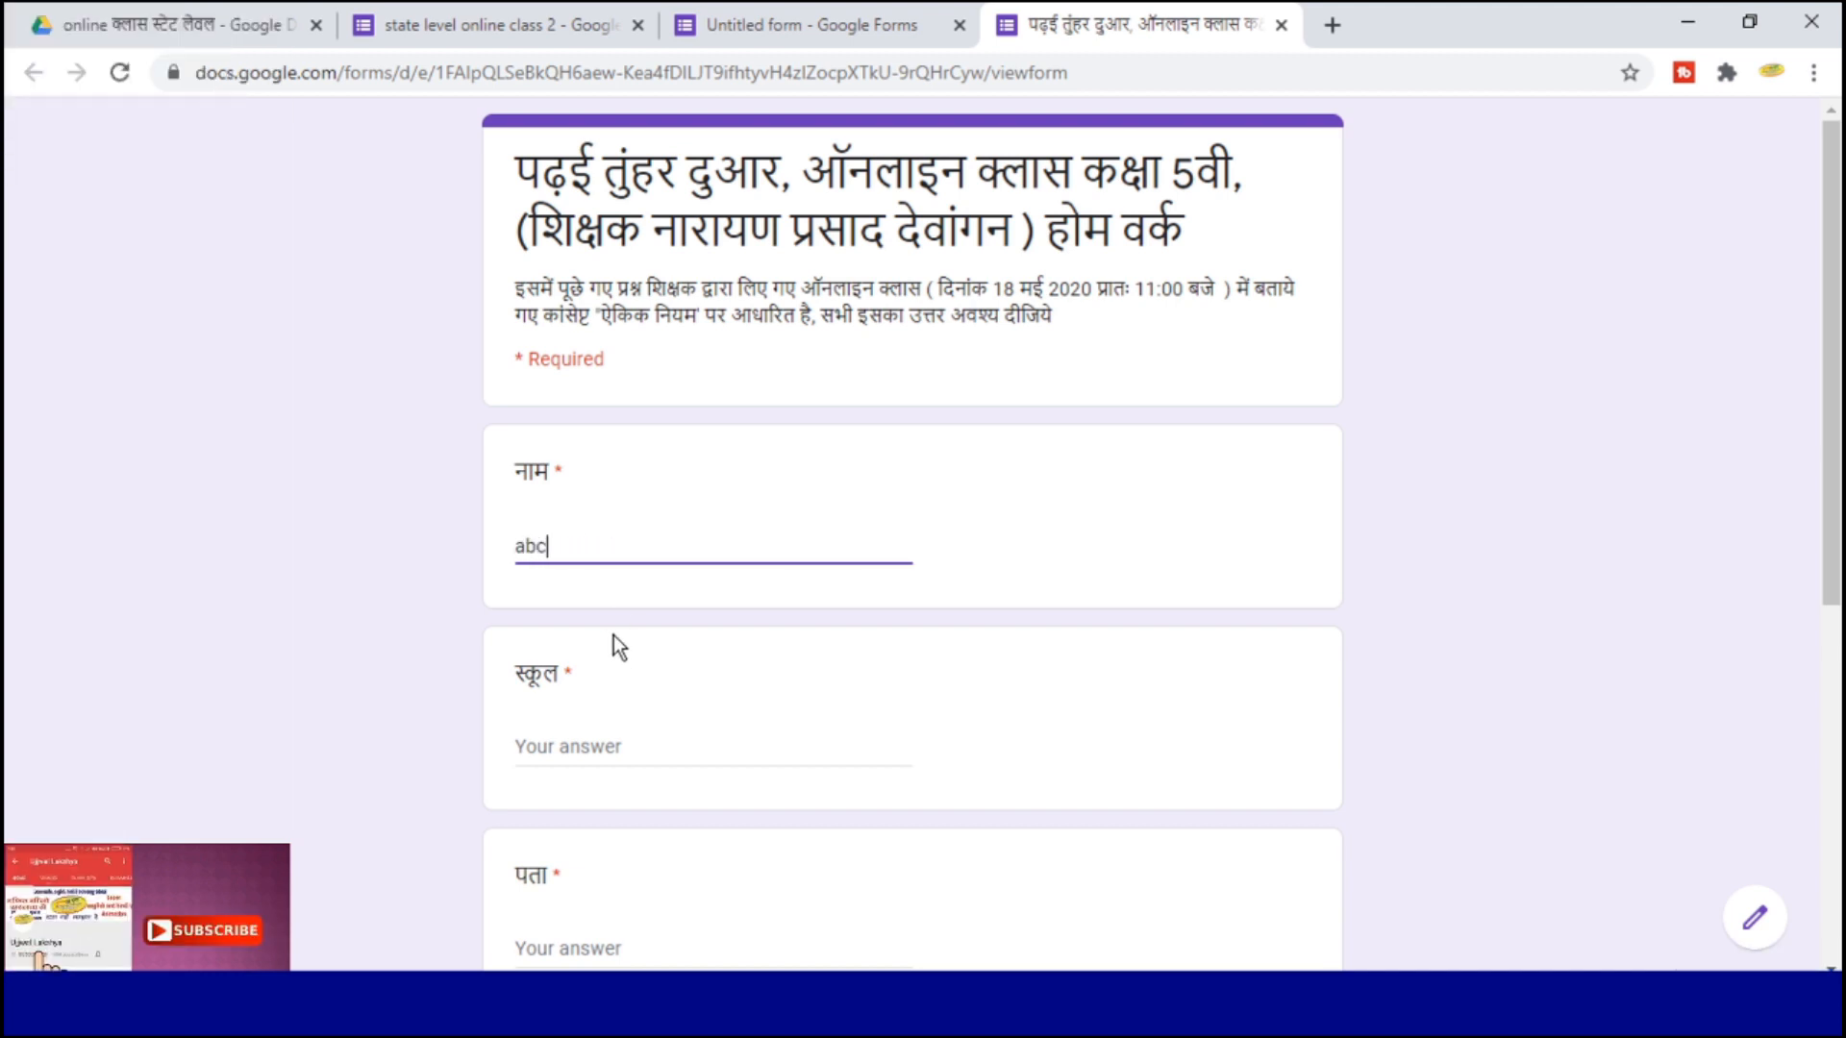
scroll(613, 636, down, 2)
click(588, 605)
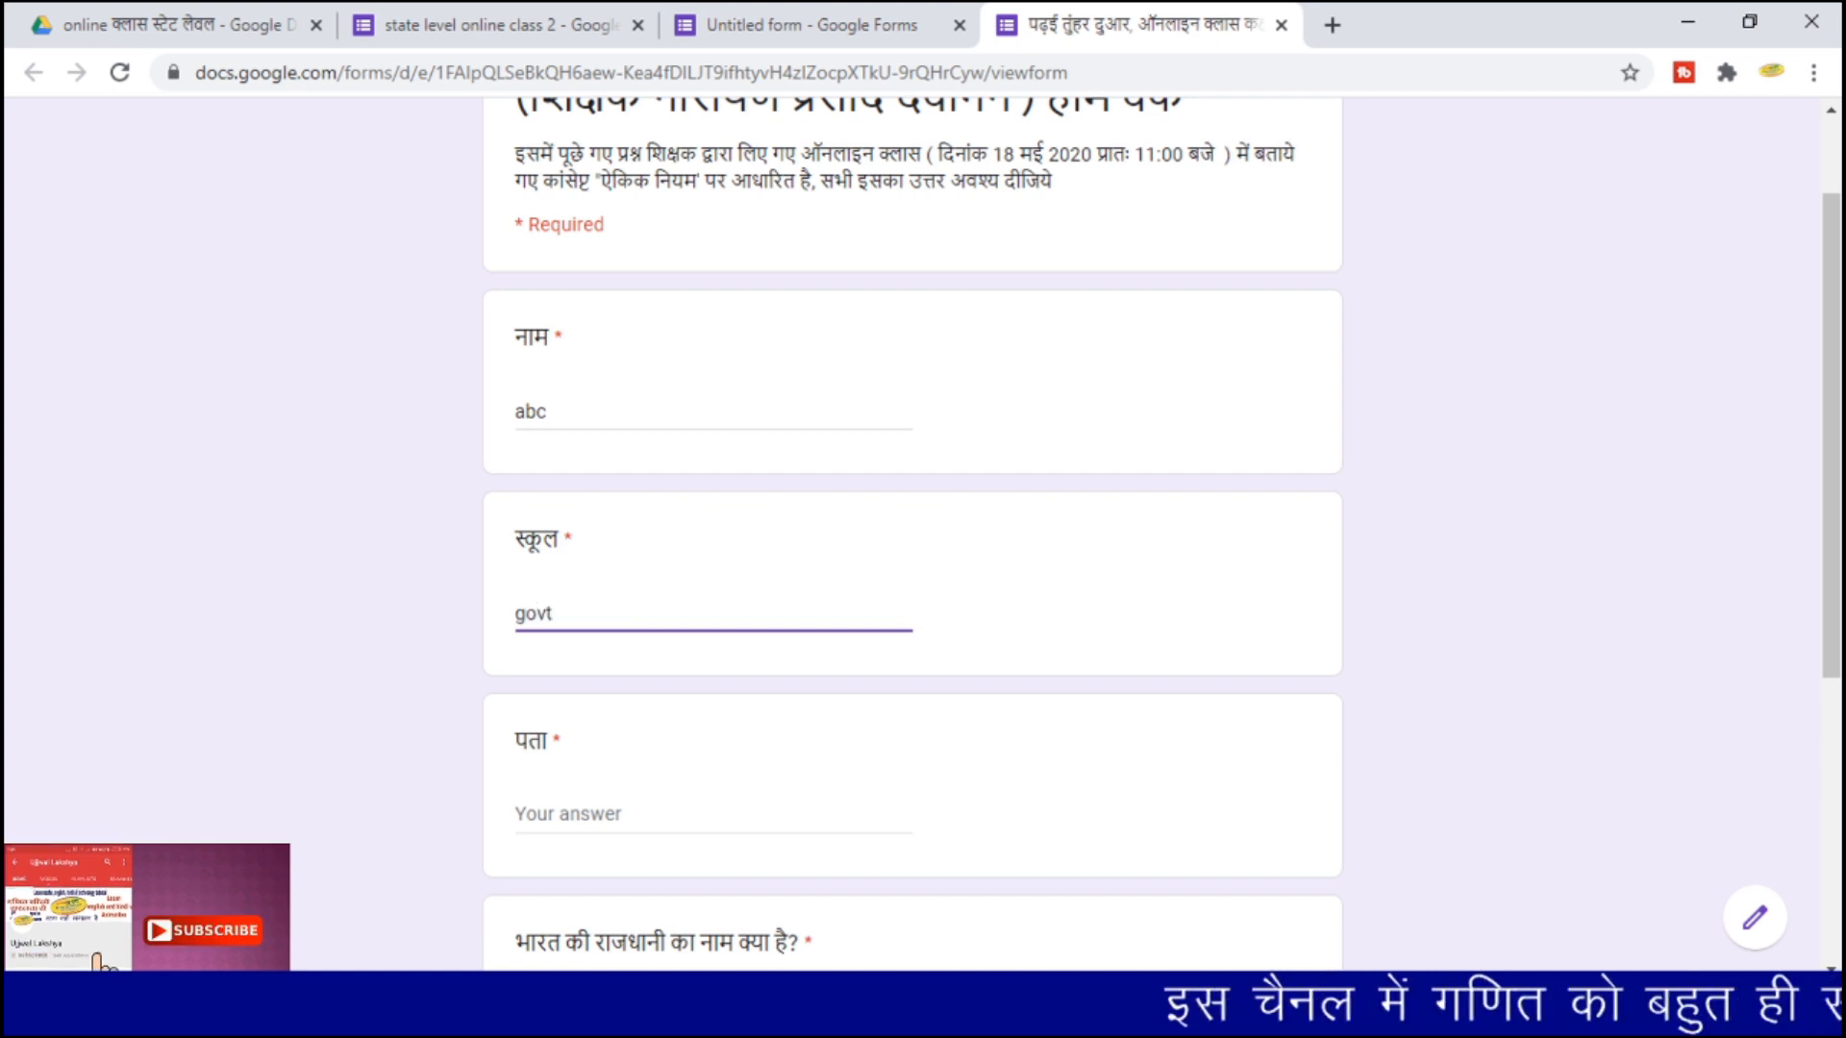
click(615, 814)
text(123)
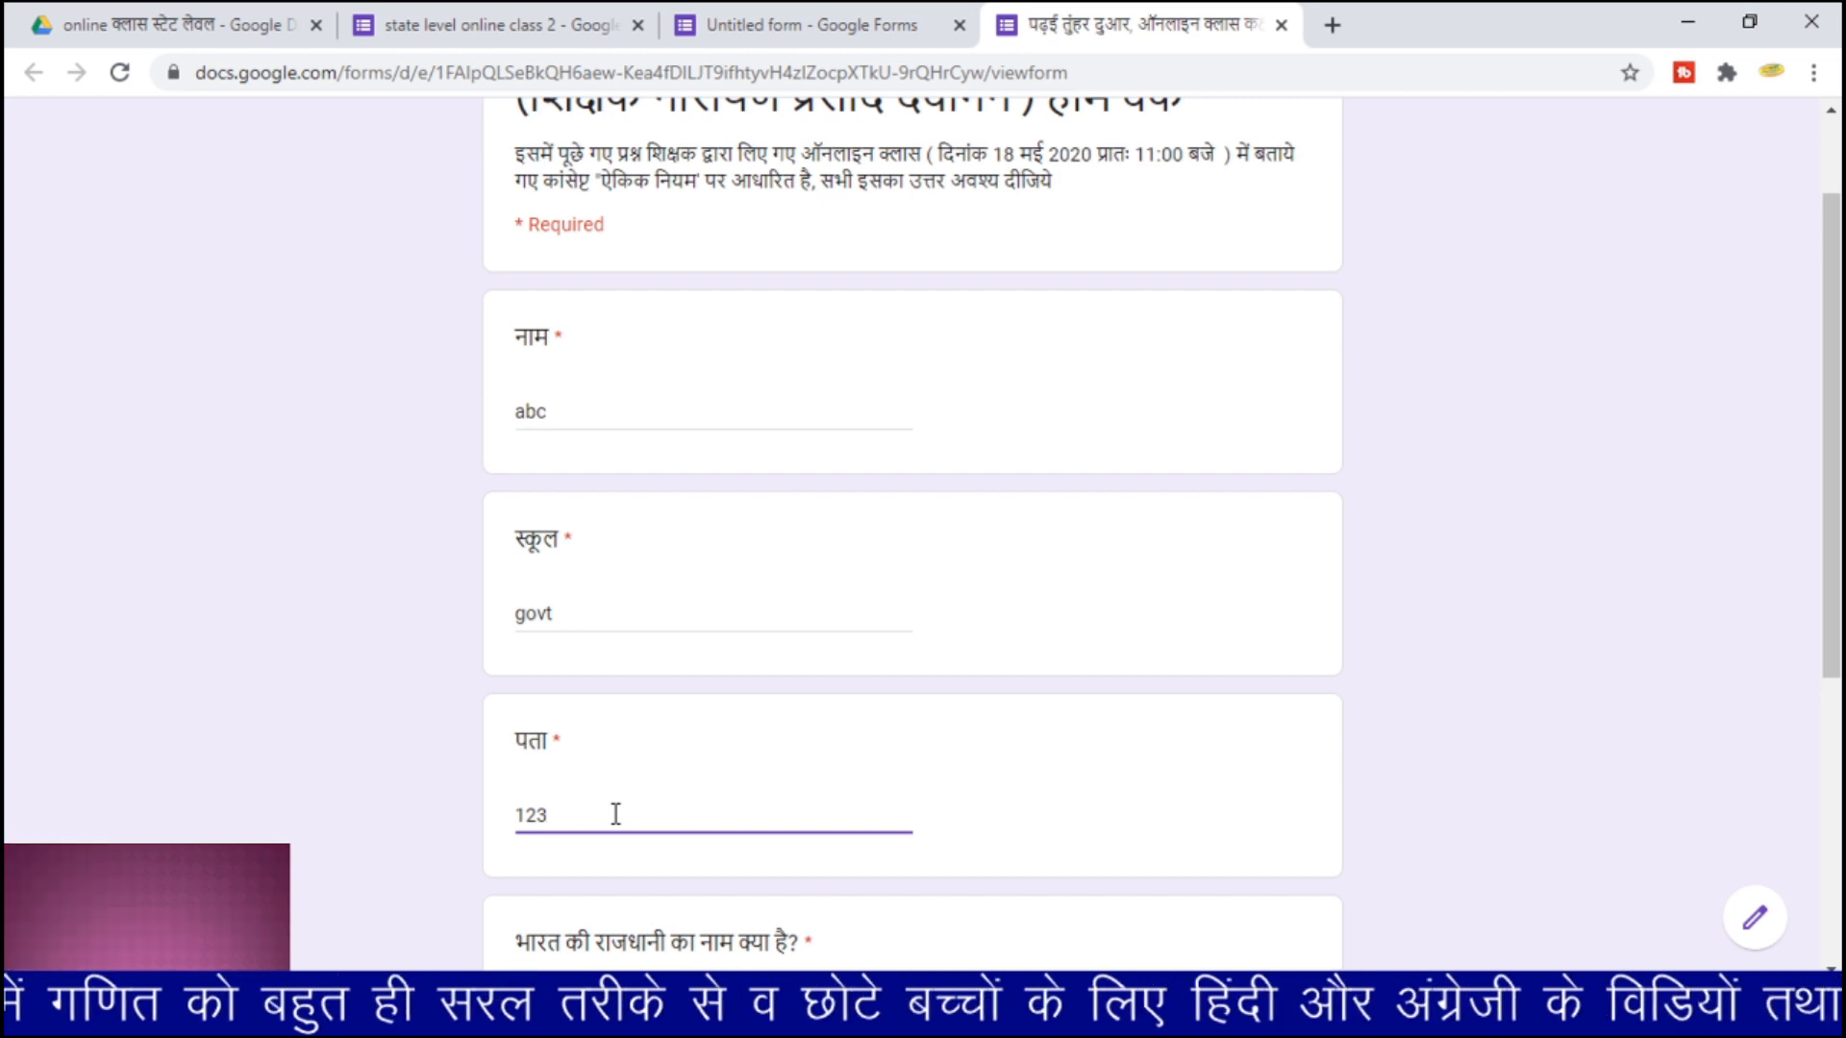
- Answer the capital question with "दिल्ली" and submit the test response
scroll(875, 558, down, 4)
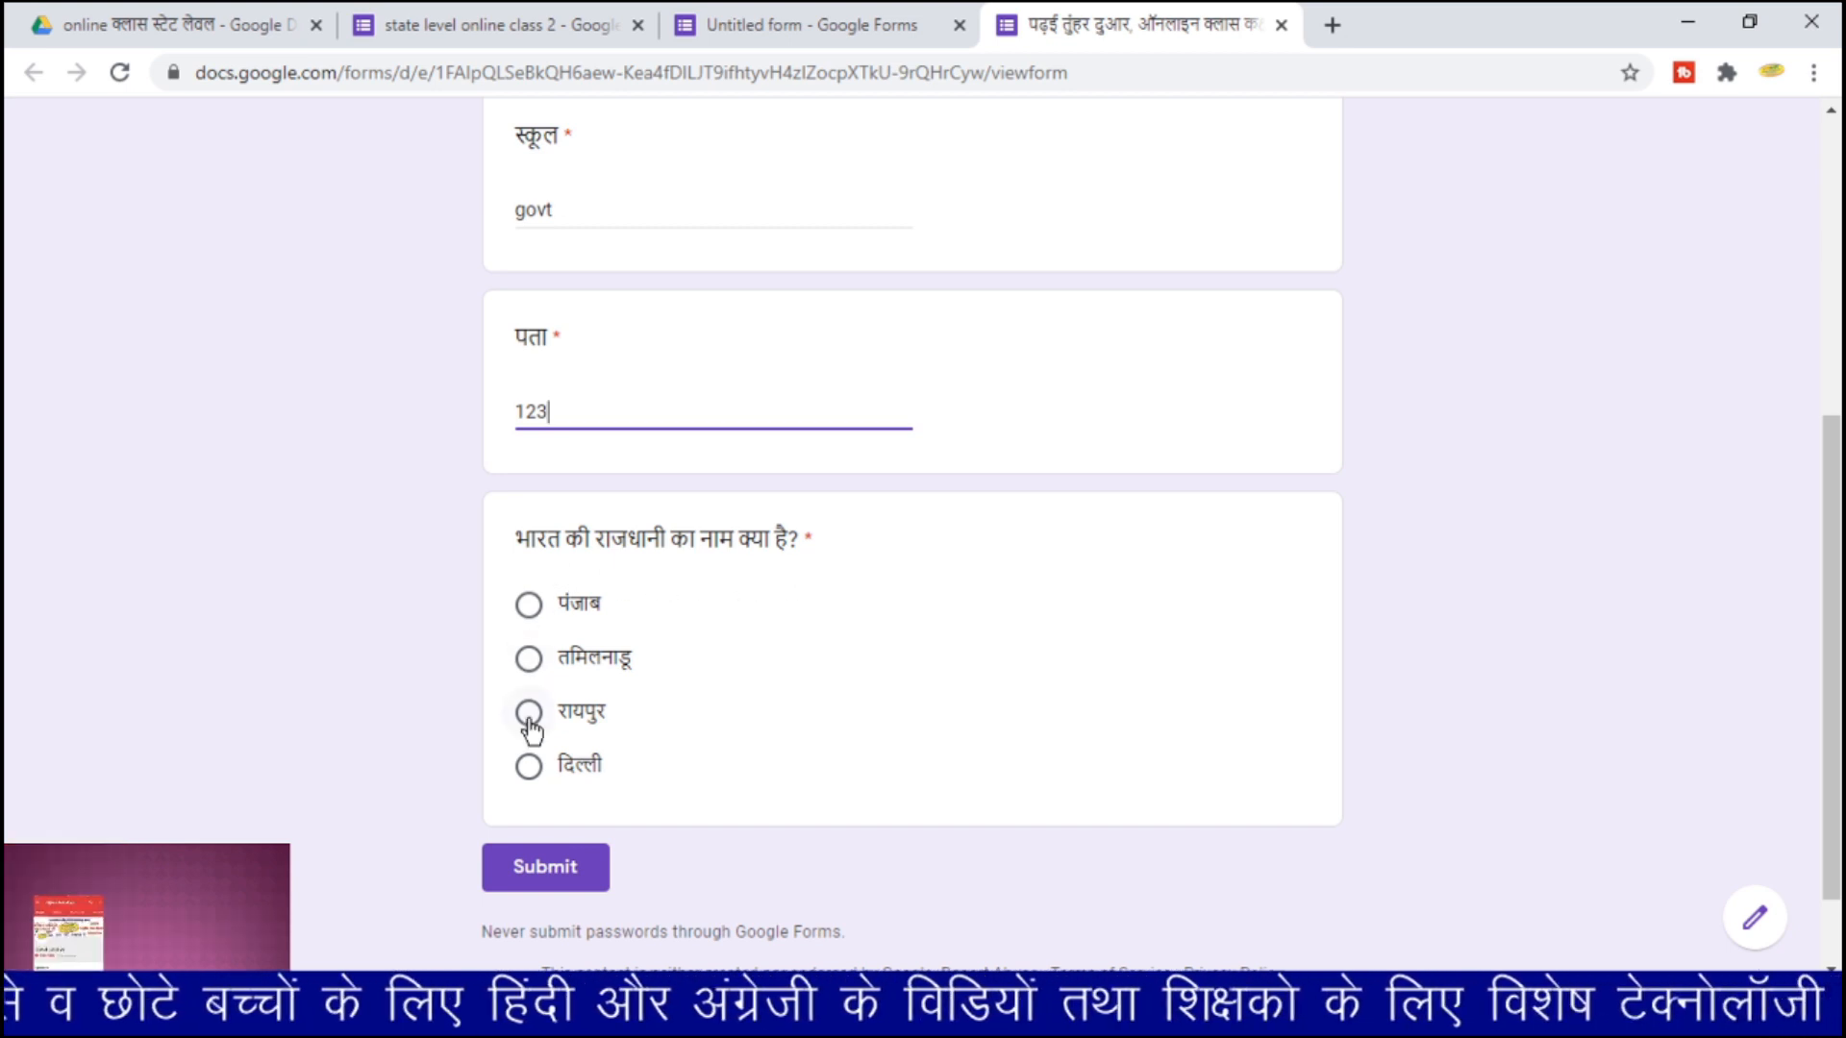
click(528, 767)
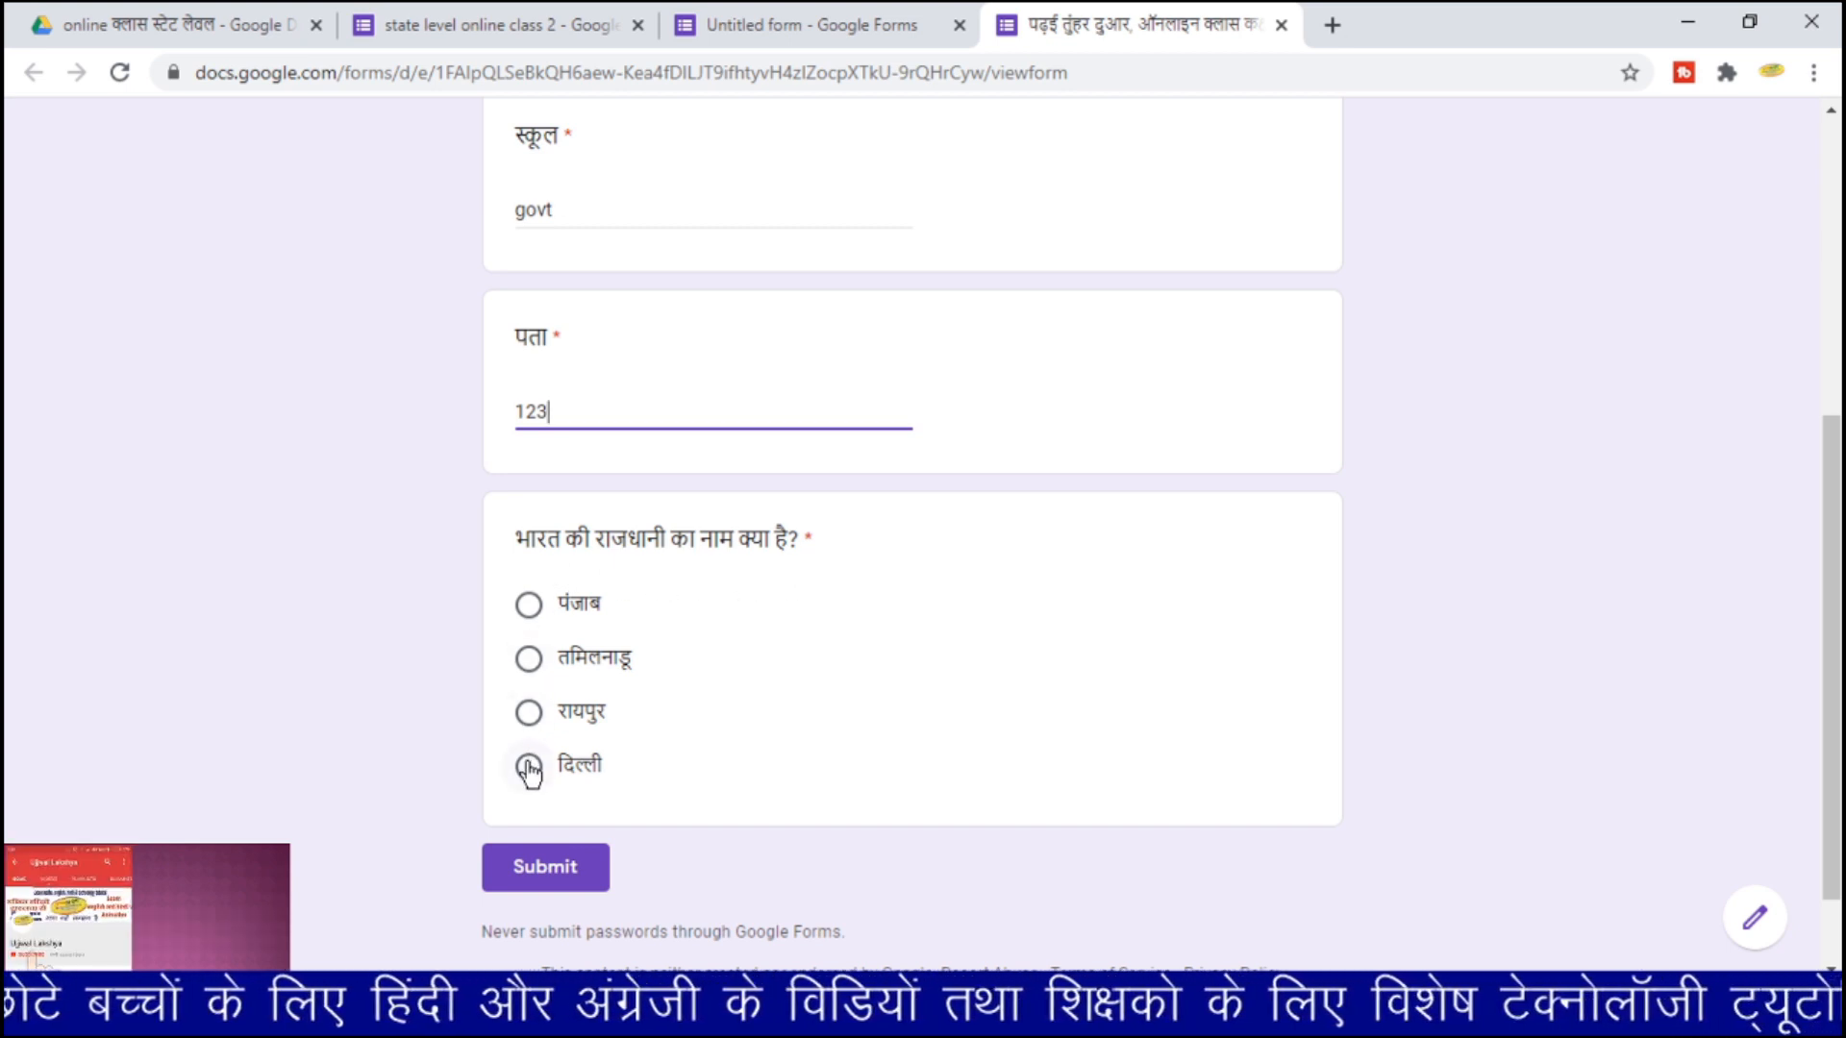
click(547, 875)
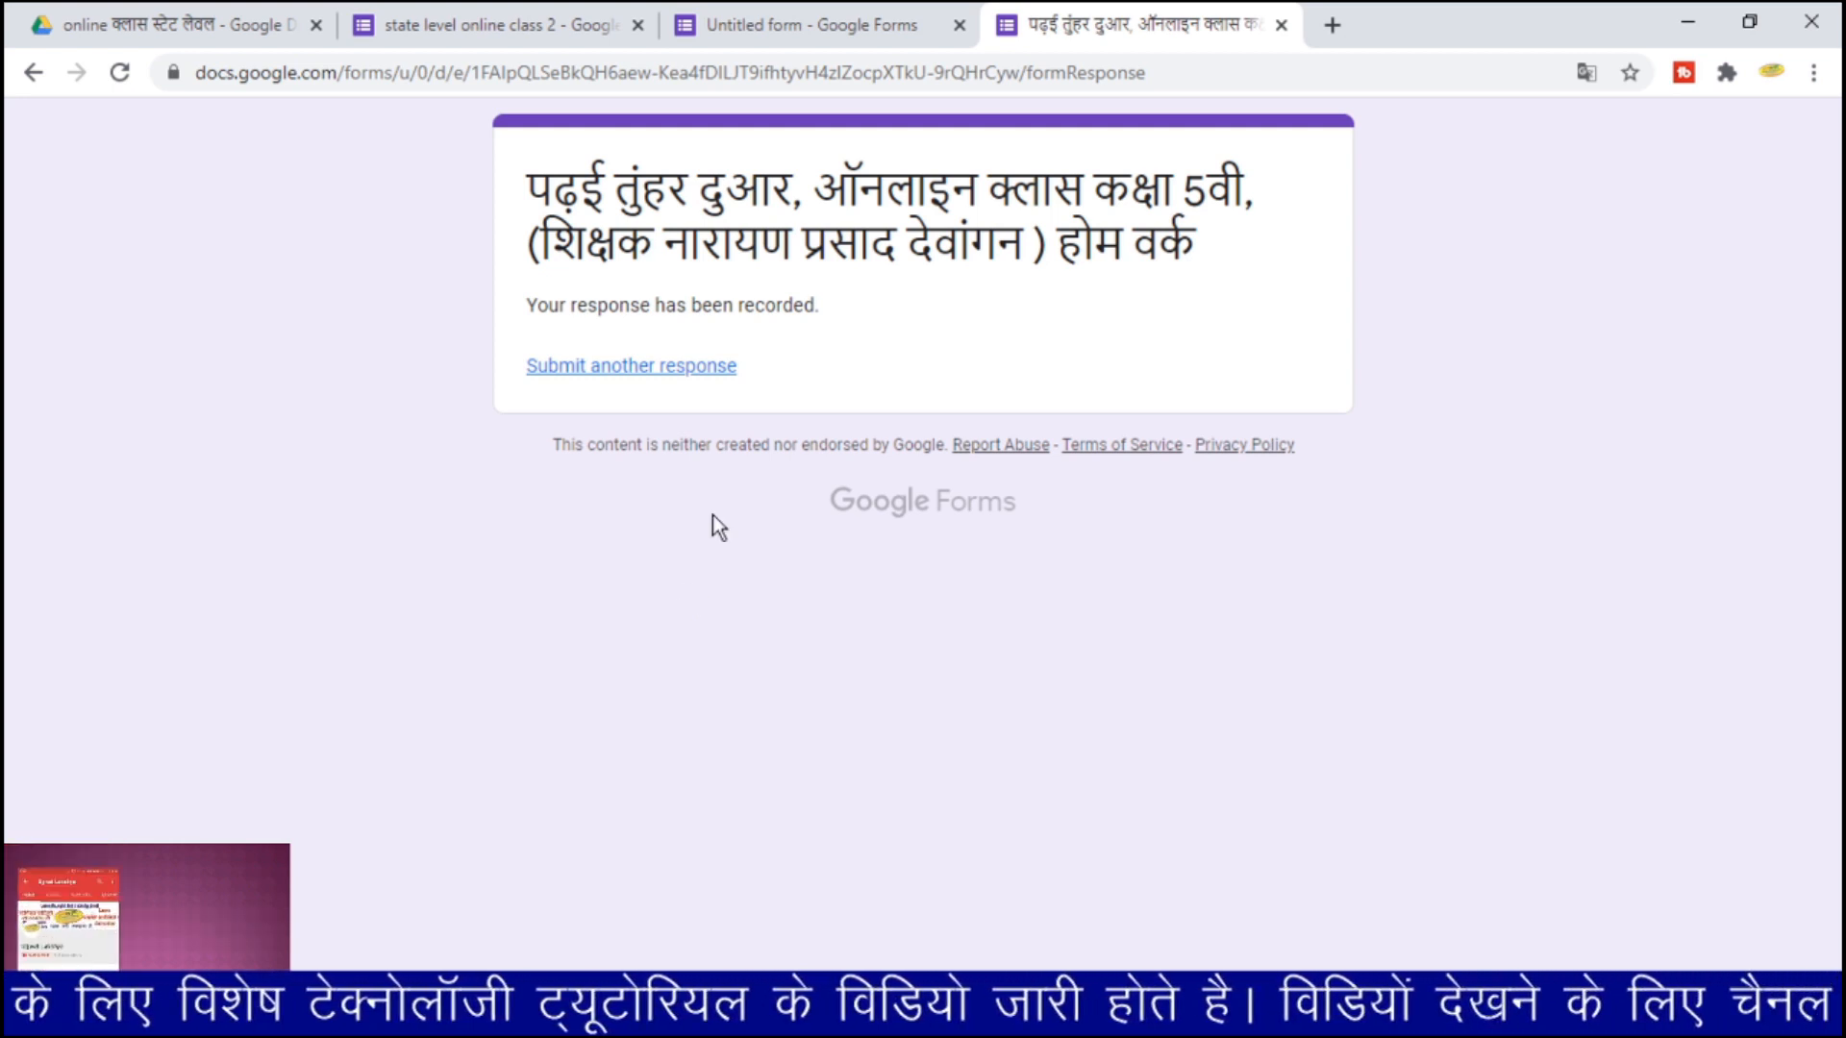
- Return to the form editor and review the capital question and its answer options
click(842, 27)
scroll(832, 579, down, 3)
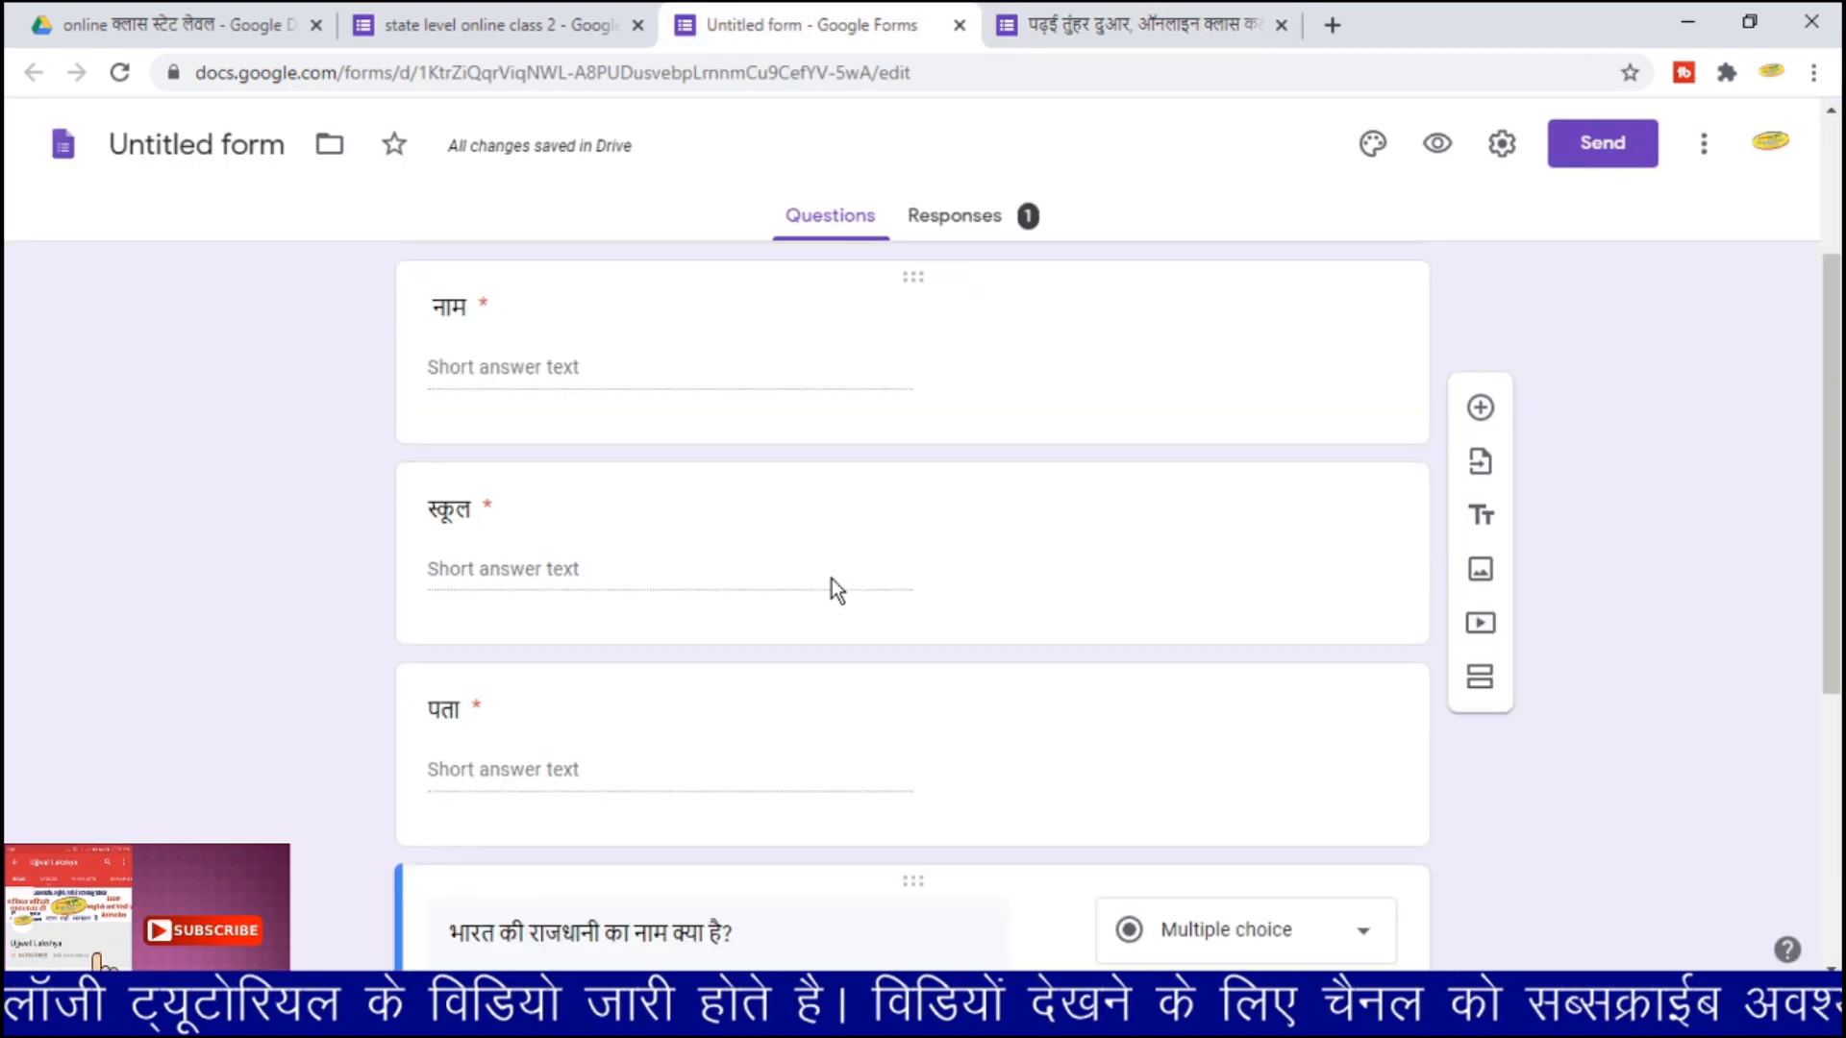
scroll(832, 579, down, 4)
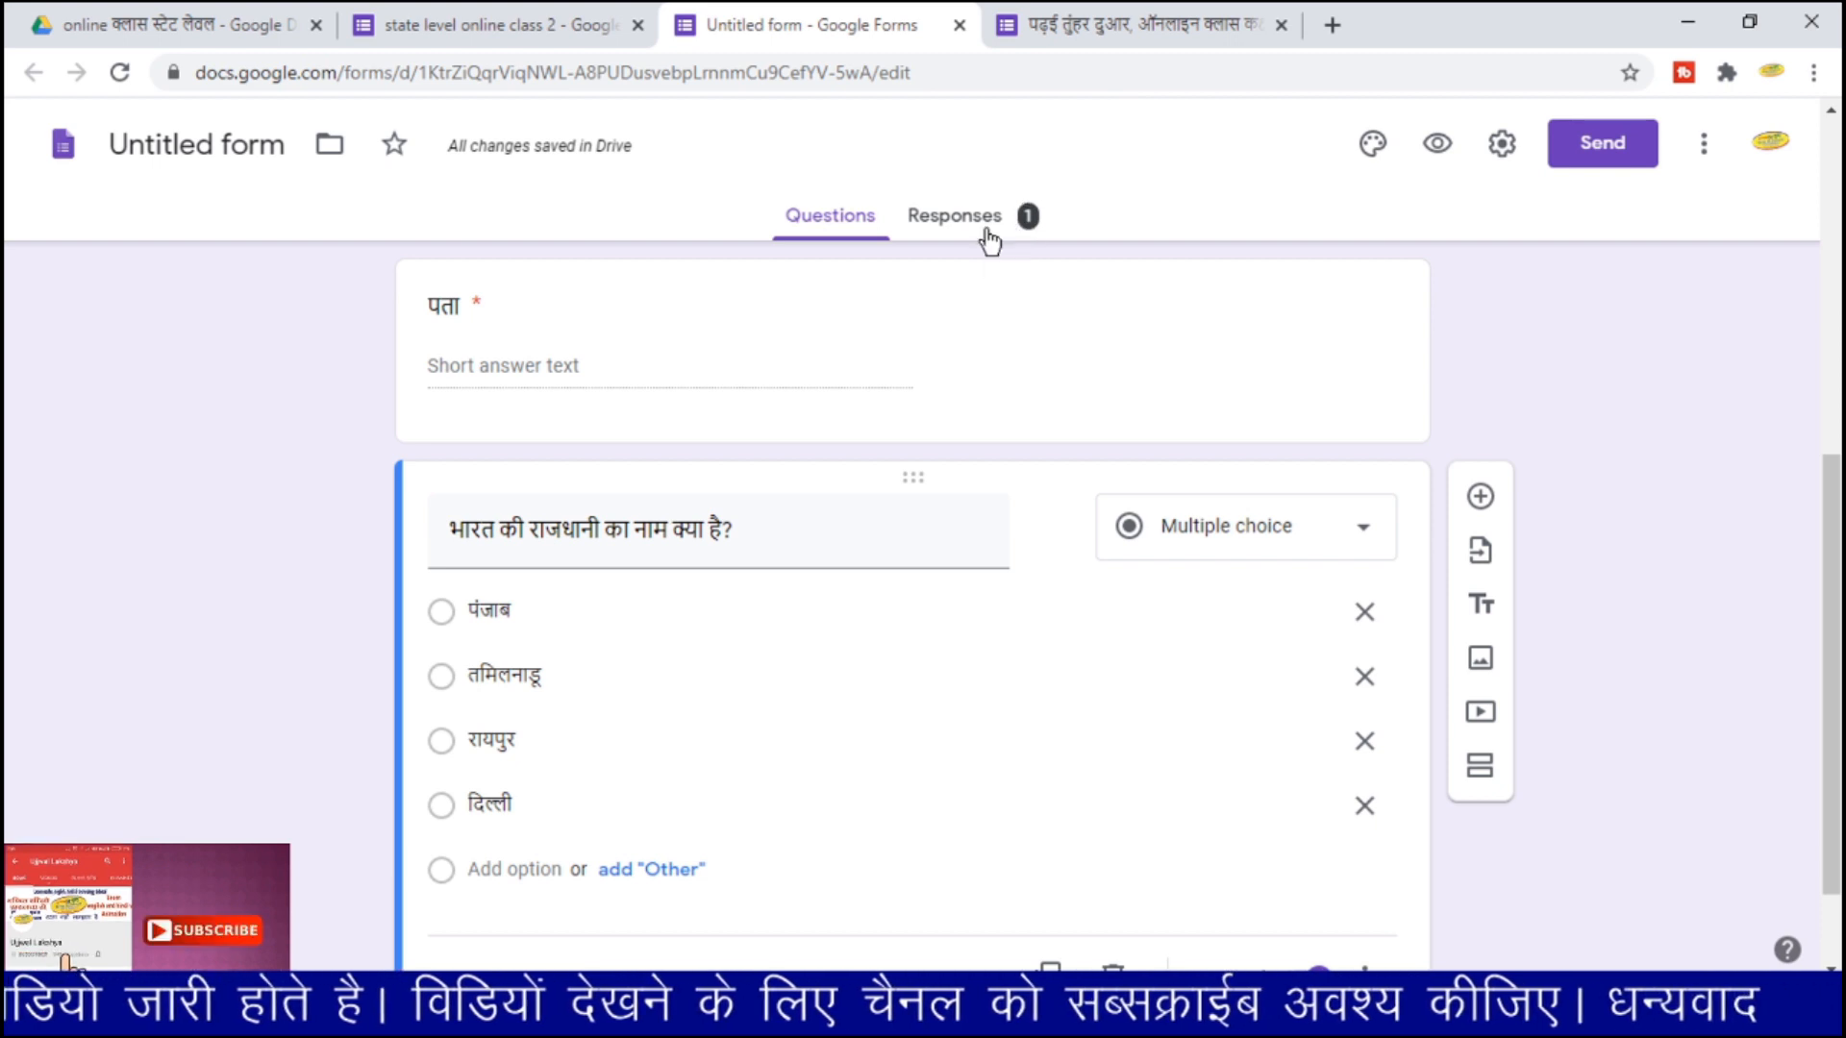
scroll(683, 628, down, 1)
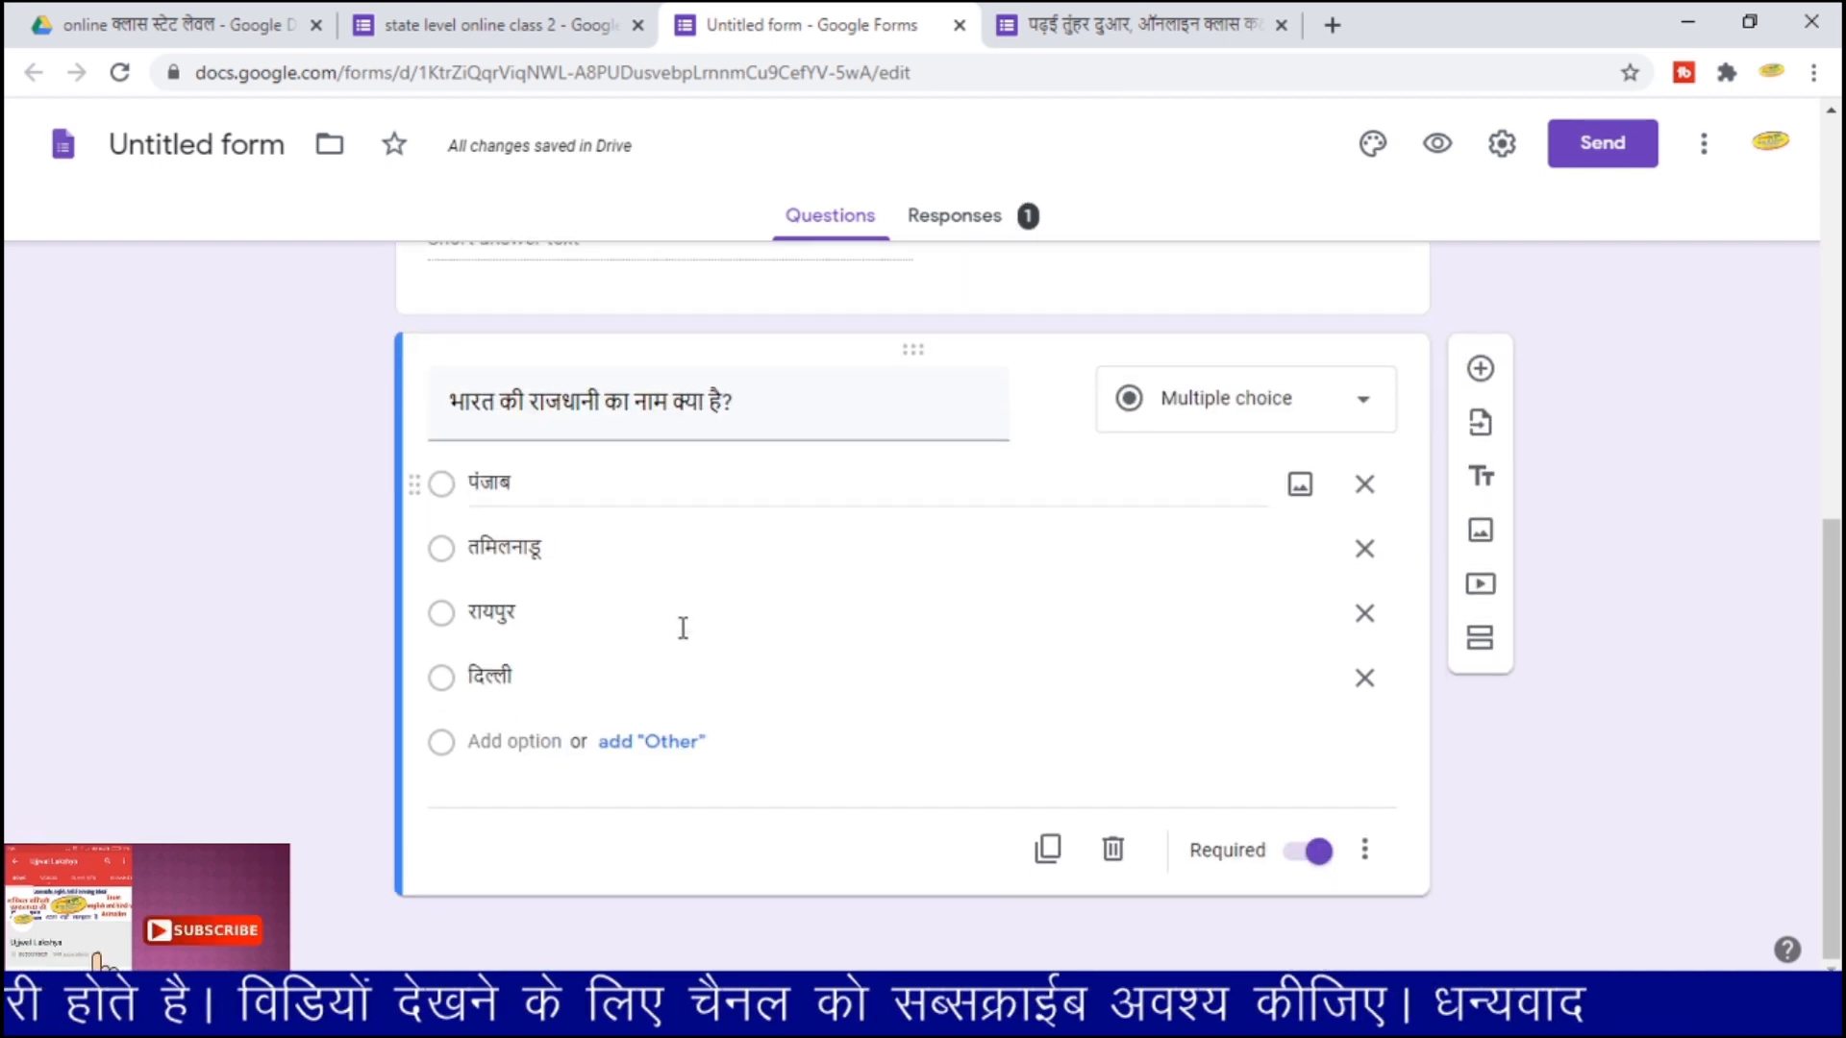
click(822, 673)
click(865, 519)
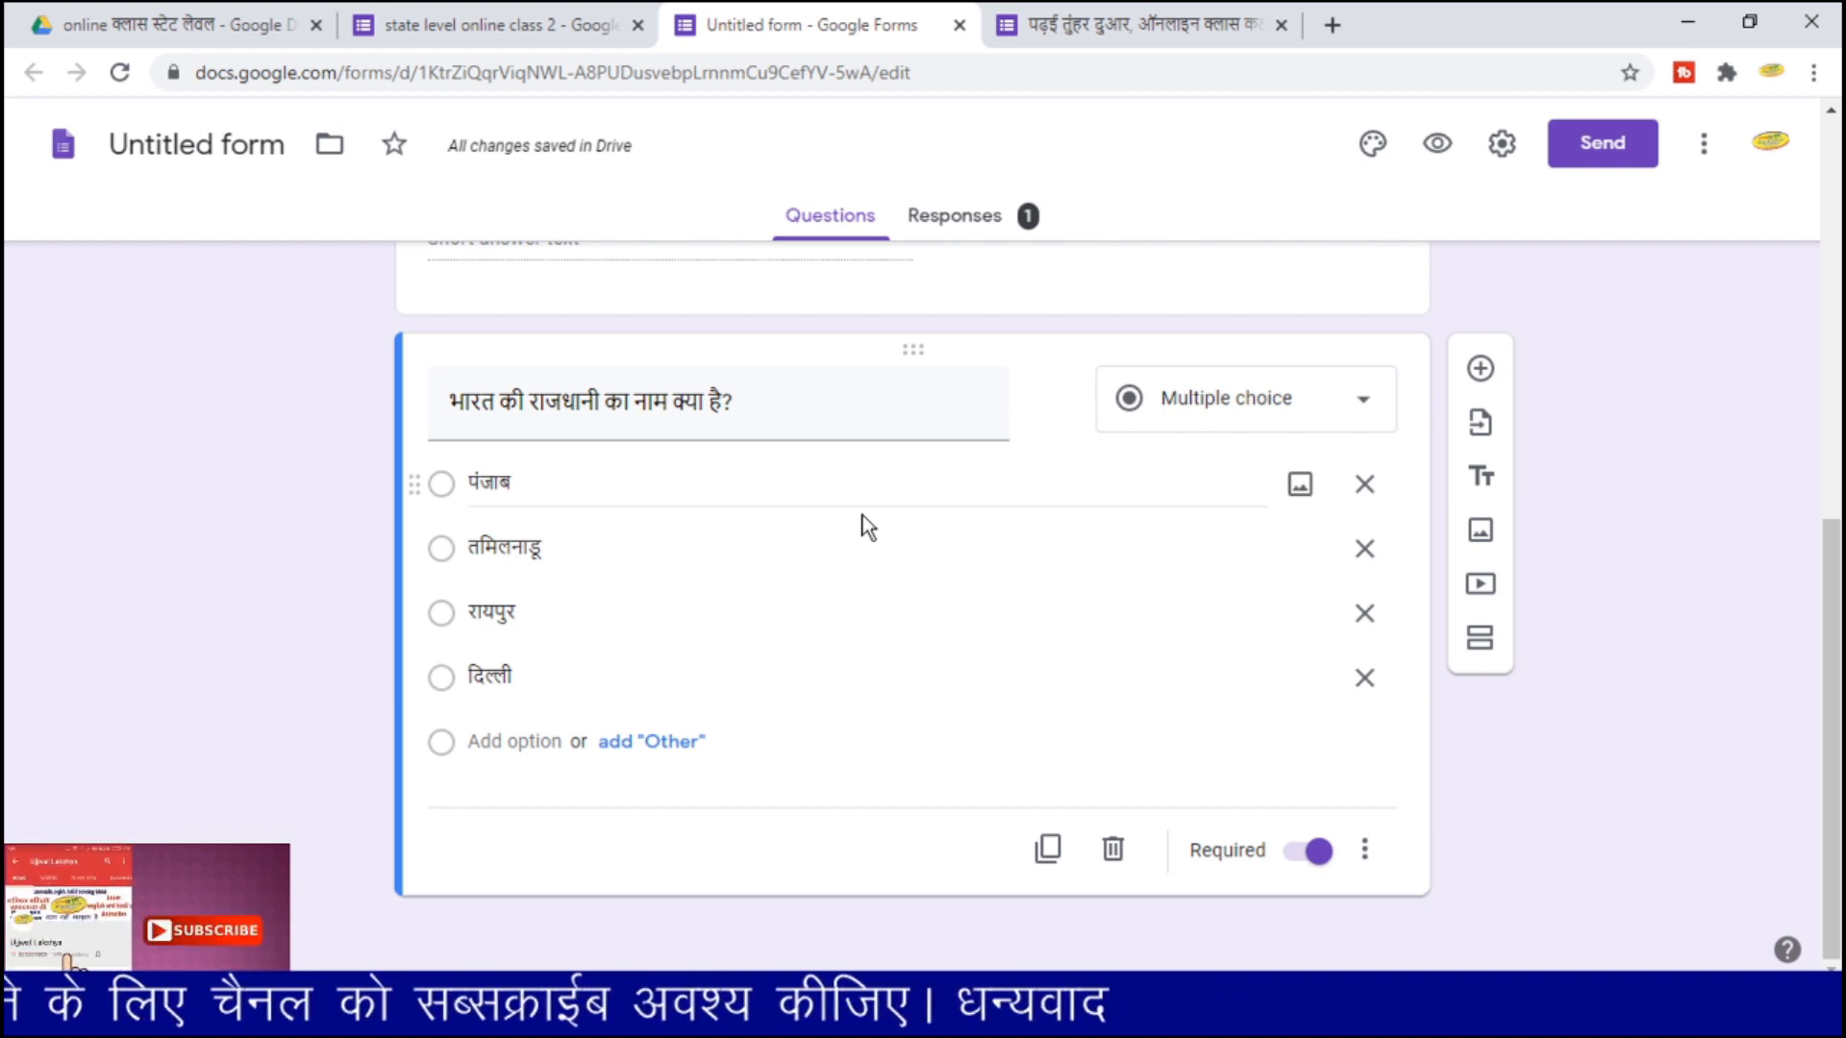
click(742, 543)
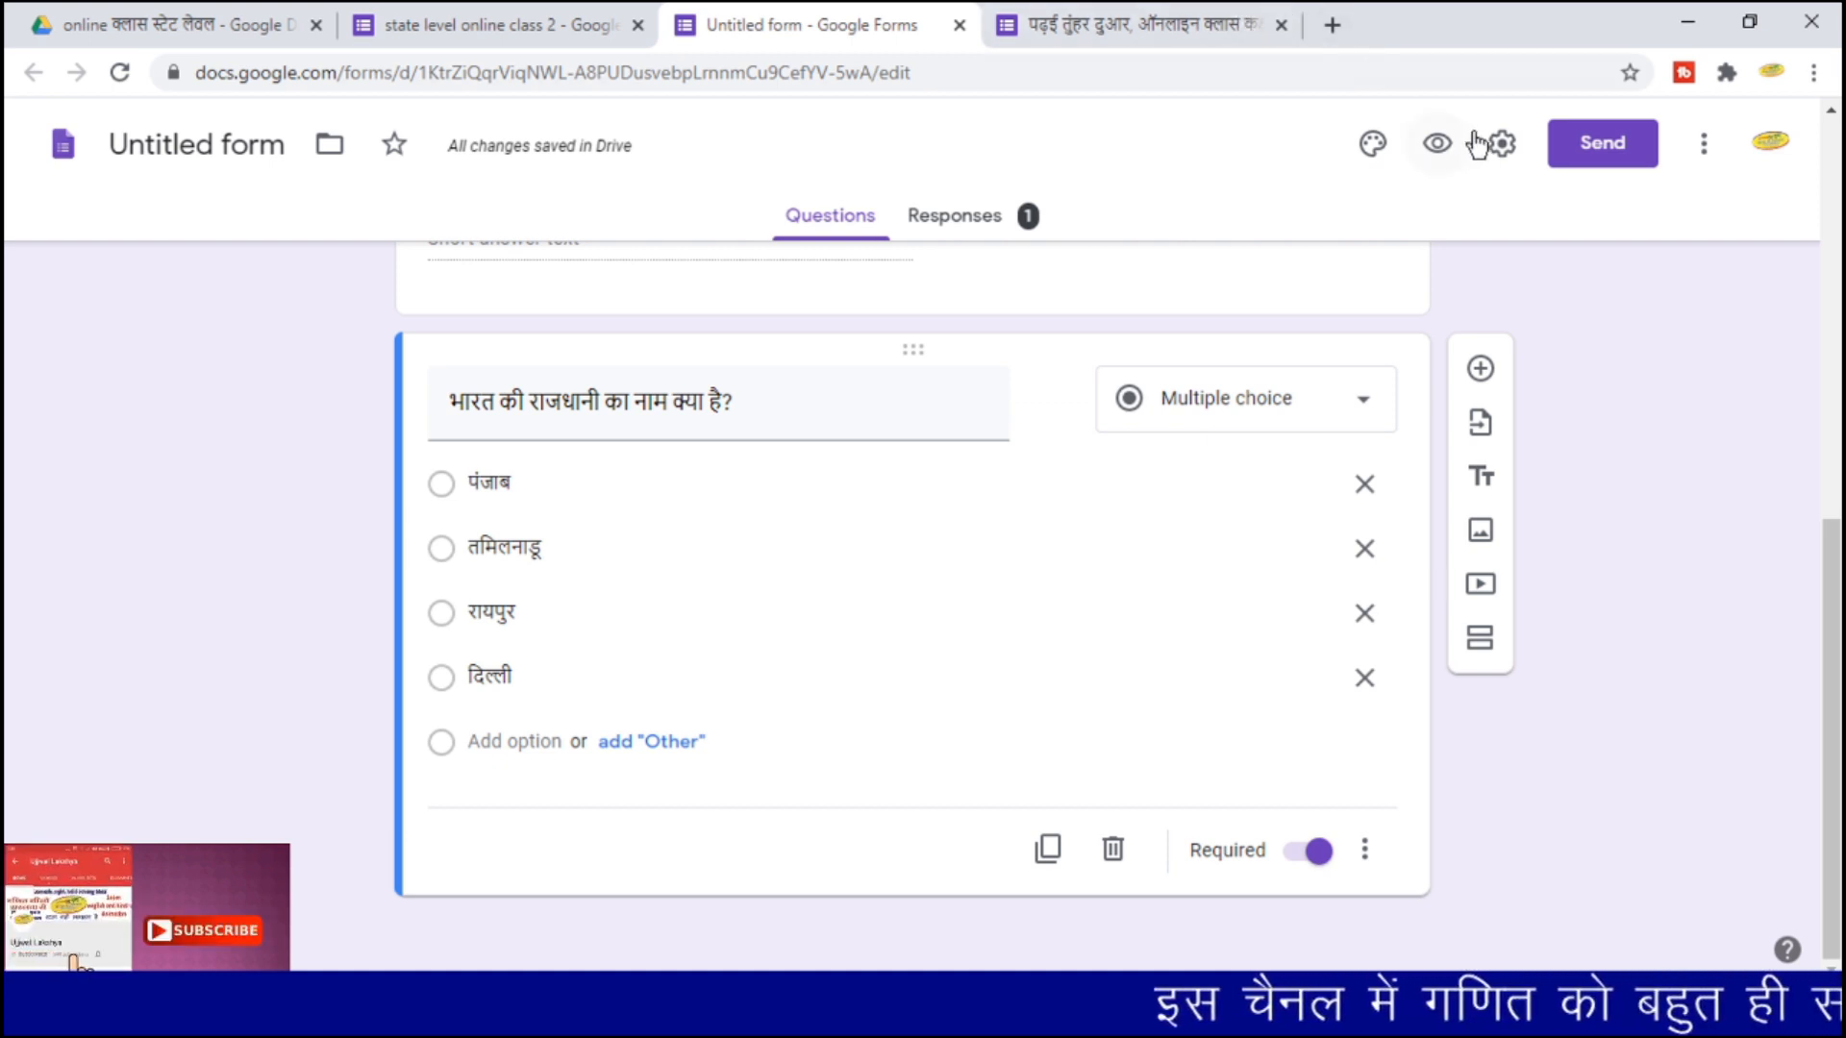
- Turn on "Make this a quiz" in the form's settings and save them
click(1506, 147)
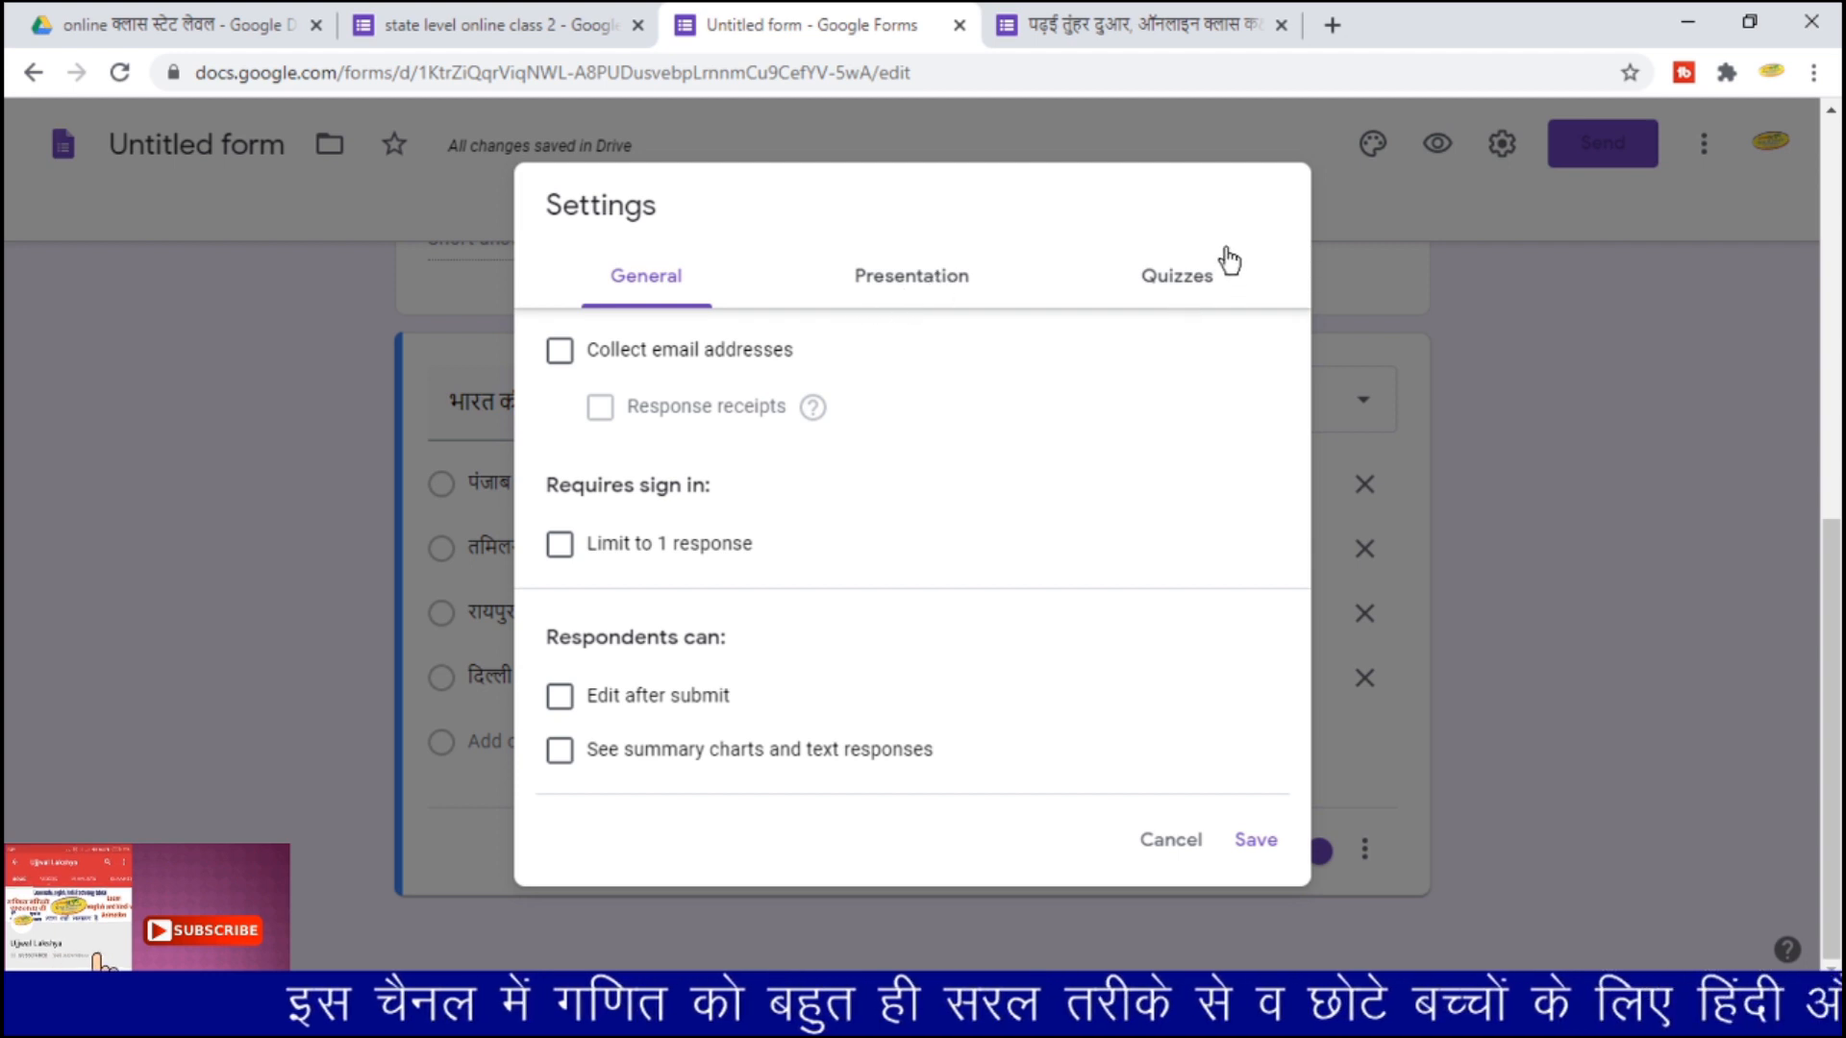
click(1189, 289)
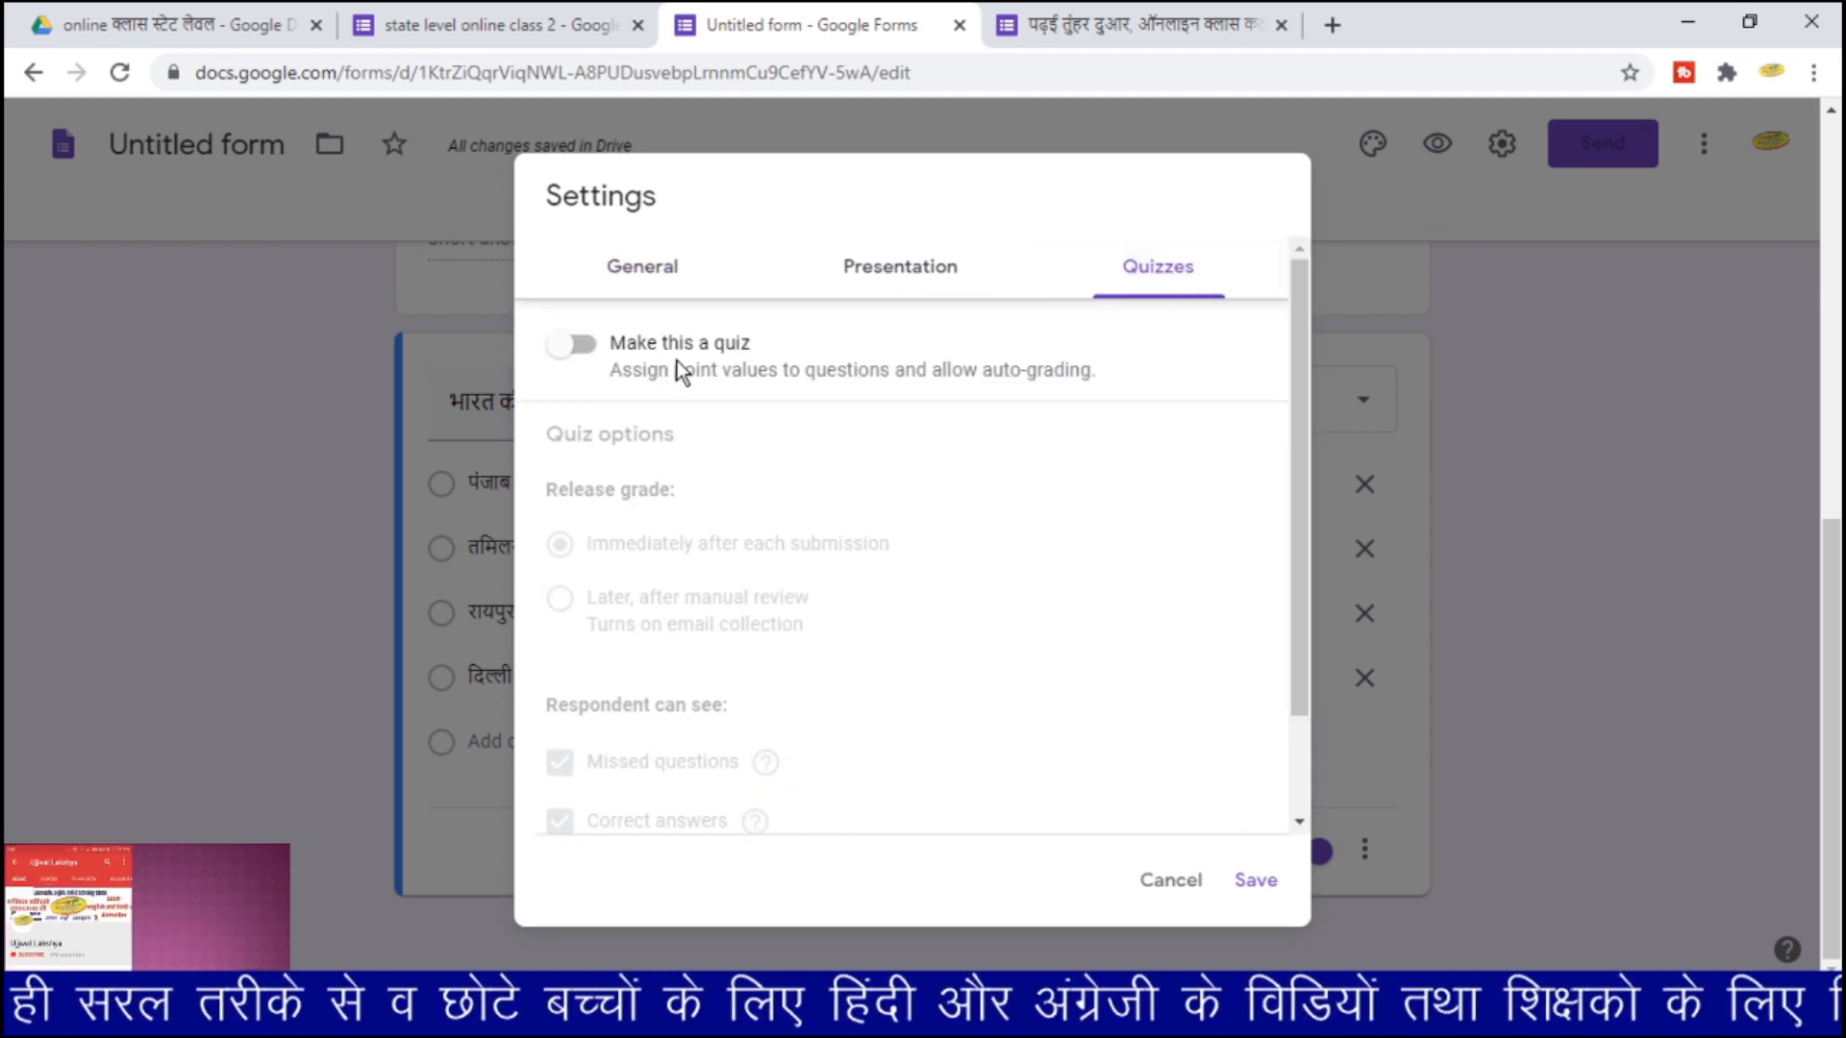
click(573, 346)
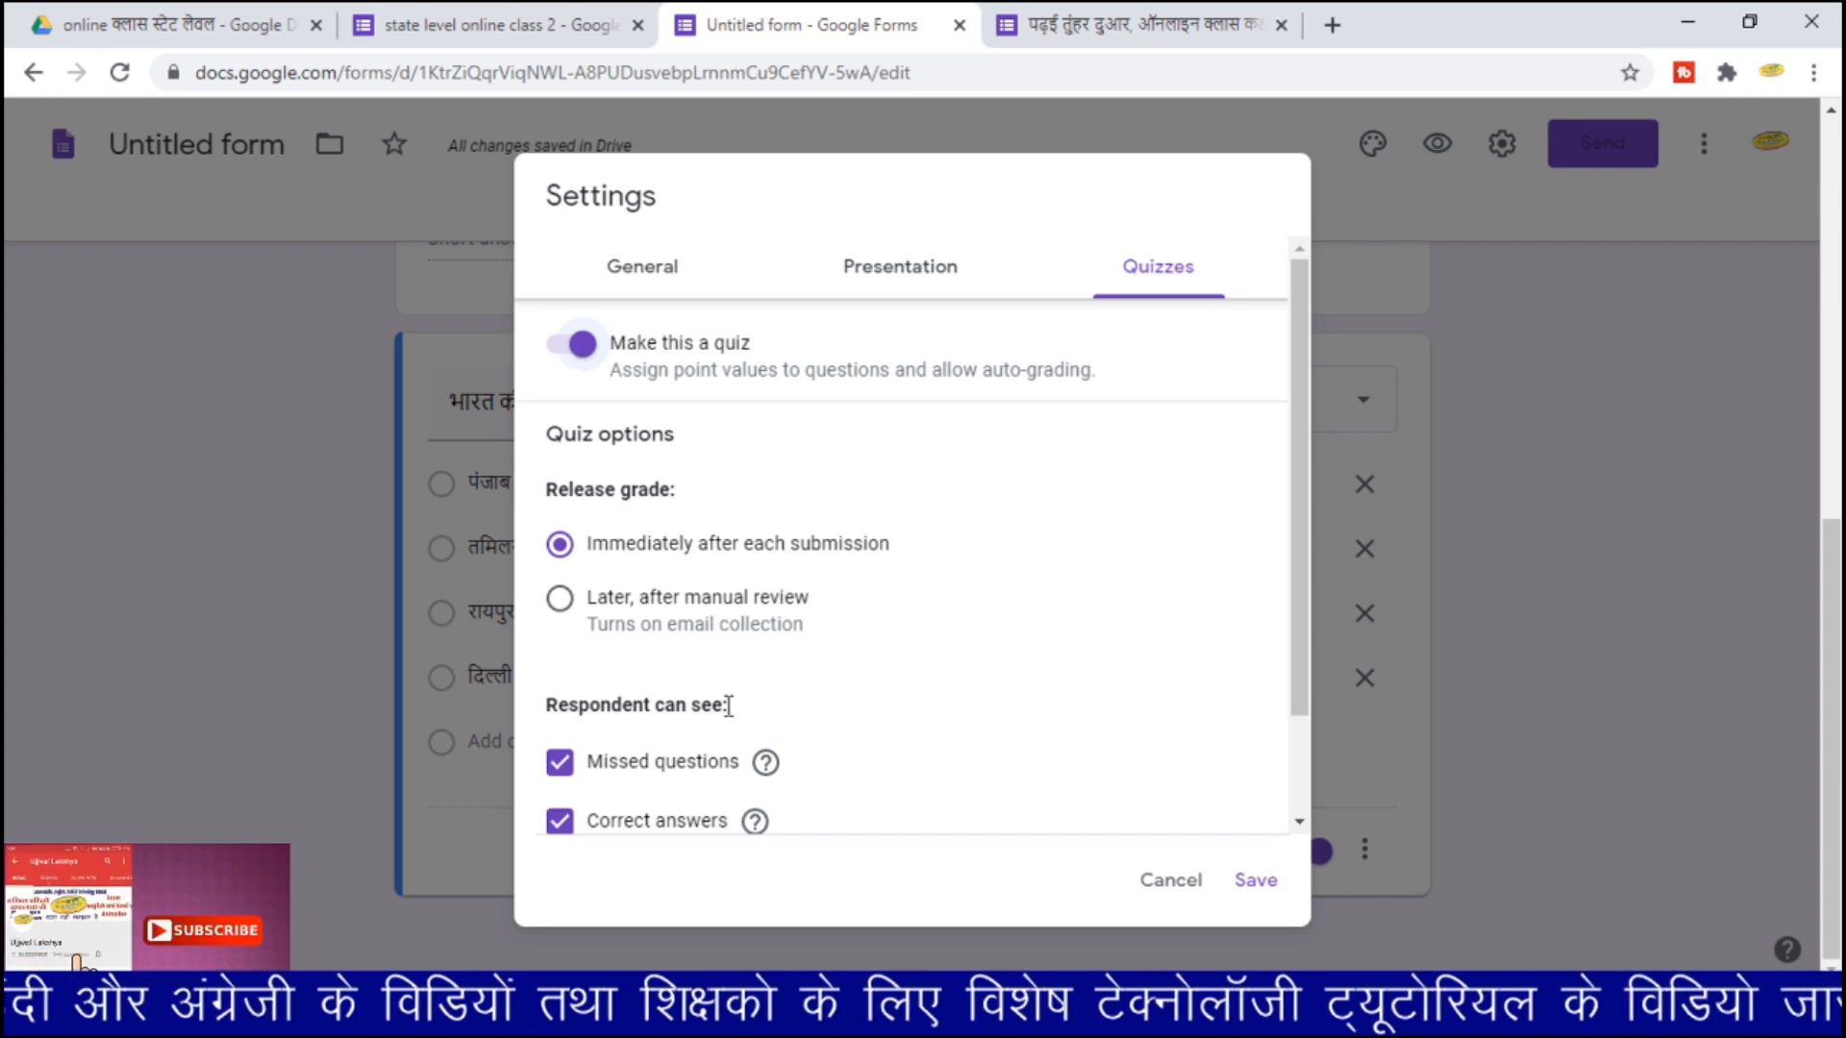
click(1268, 882)
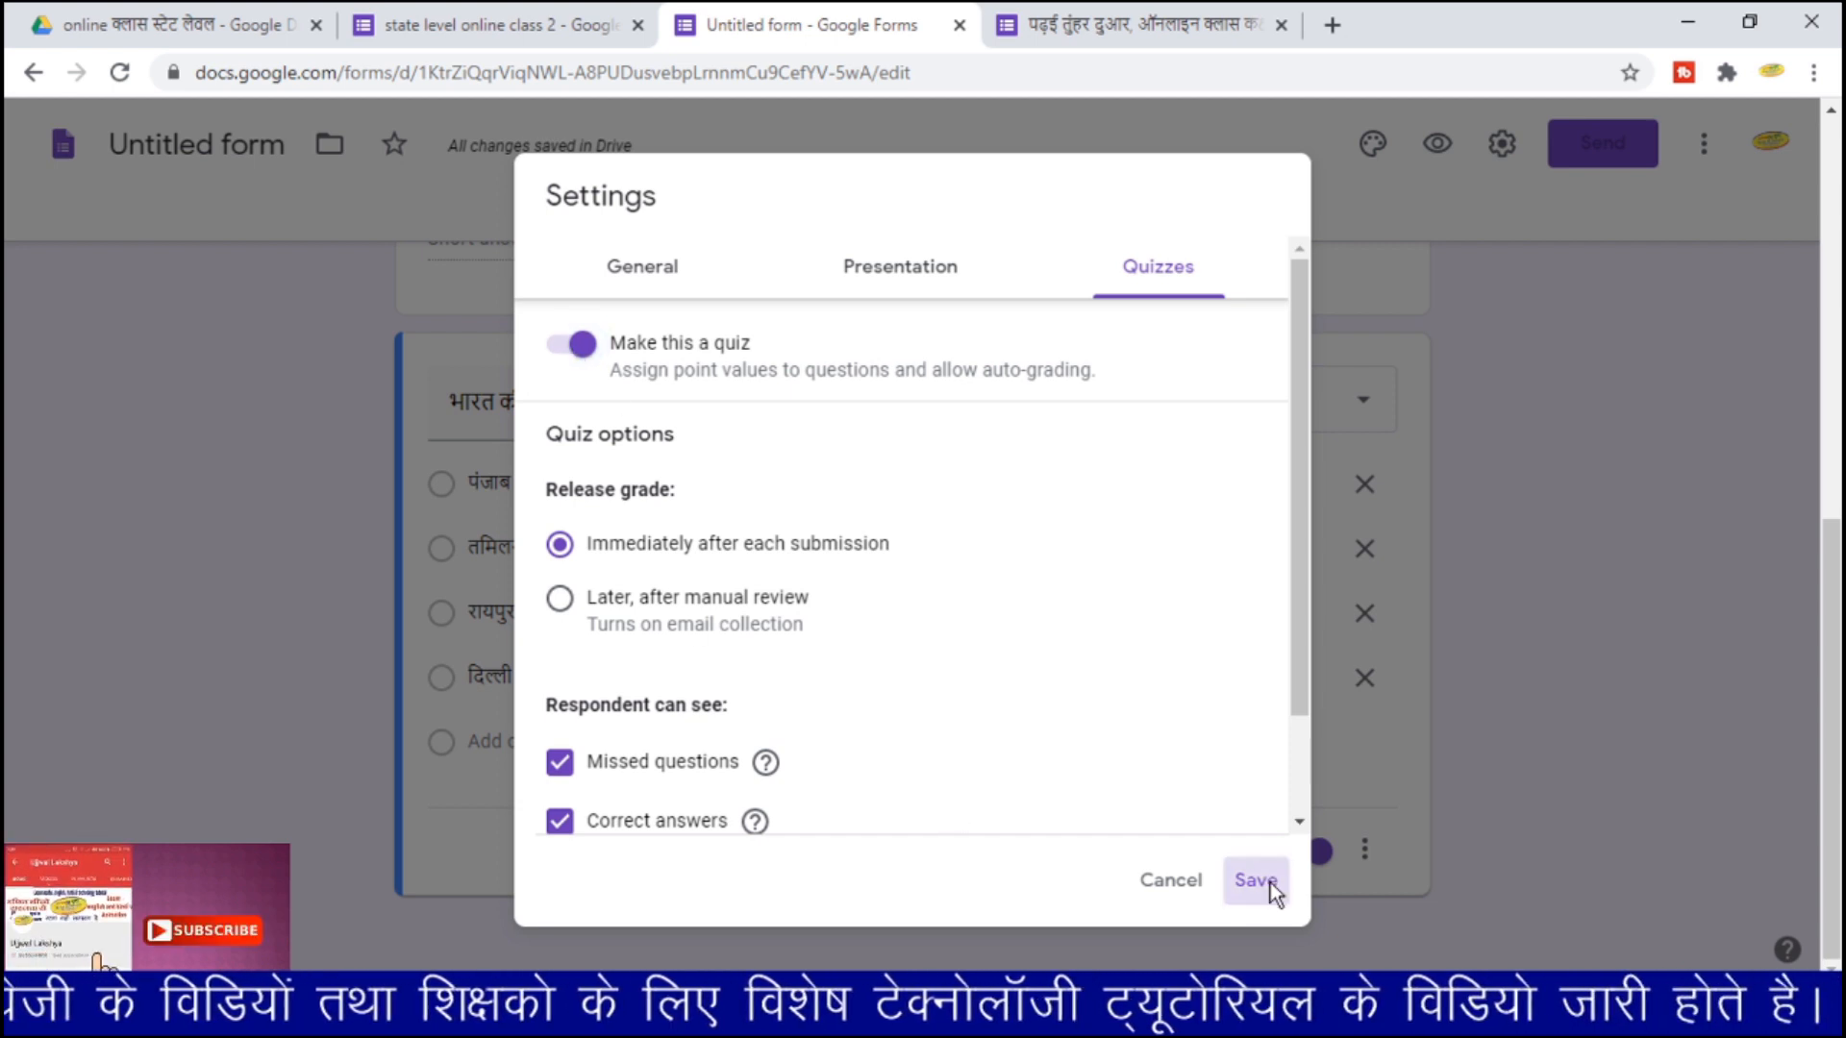
- Preview the form again and fill in "ss" for नाम, "ss" for स्कूल and "rr" for पता
scroll(1199, 581, up, 8)
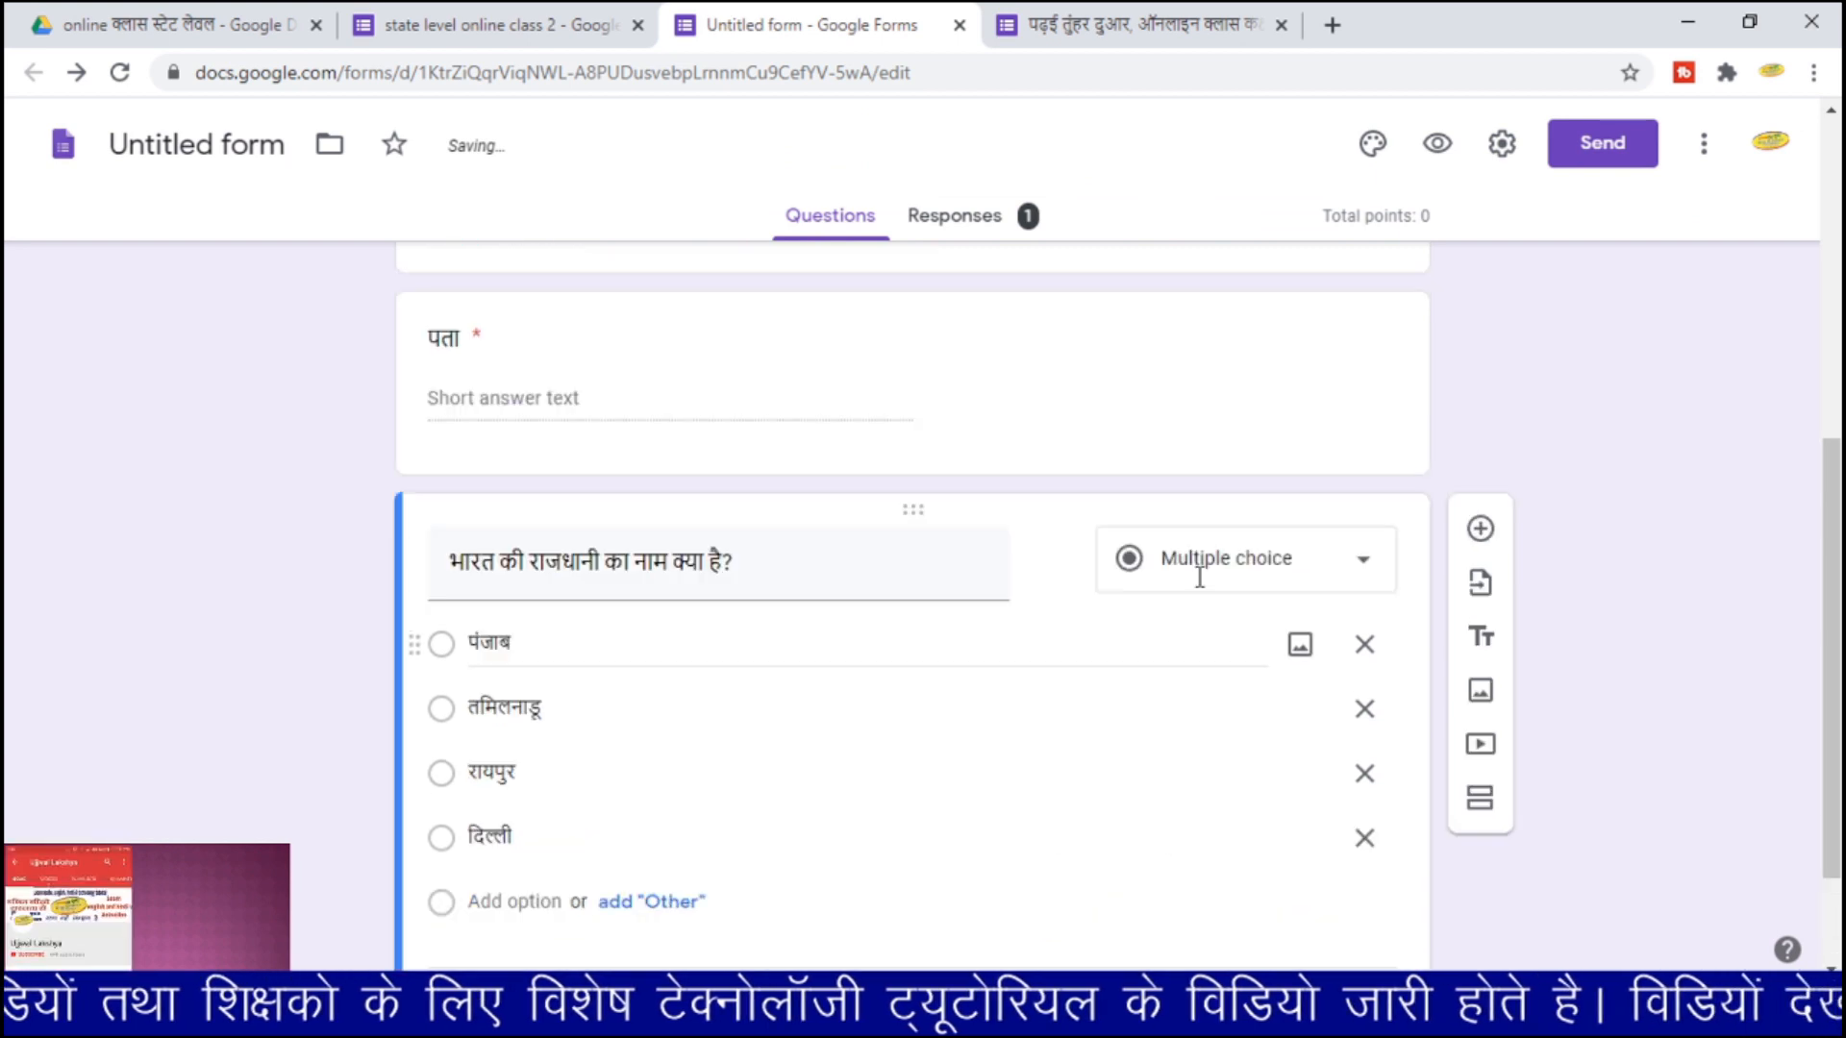
click(1438, 146)
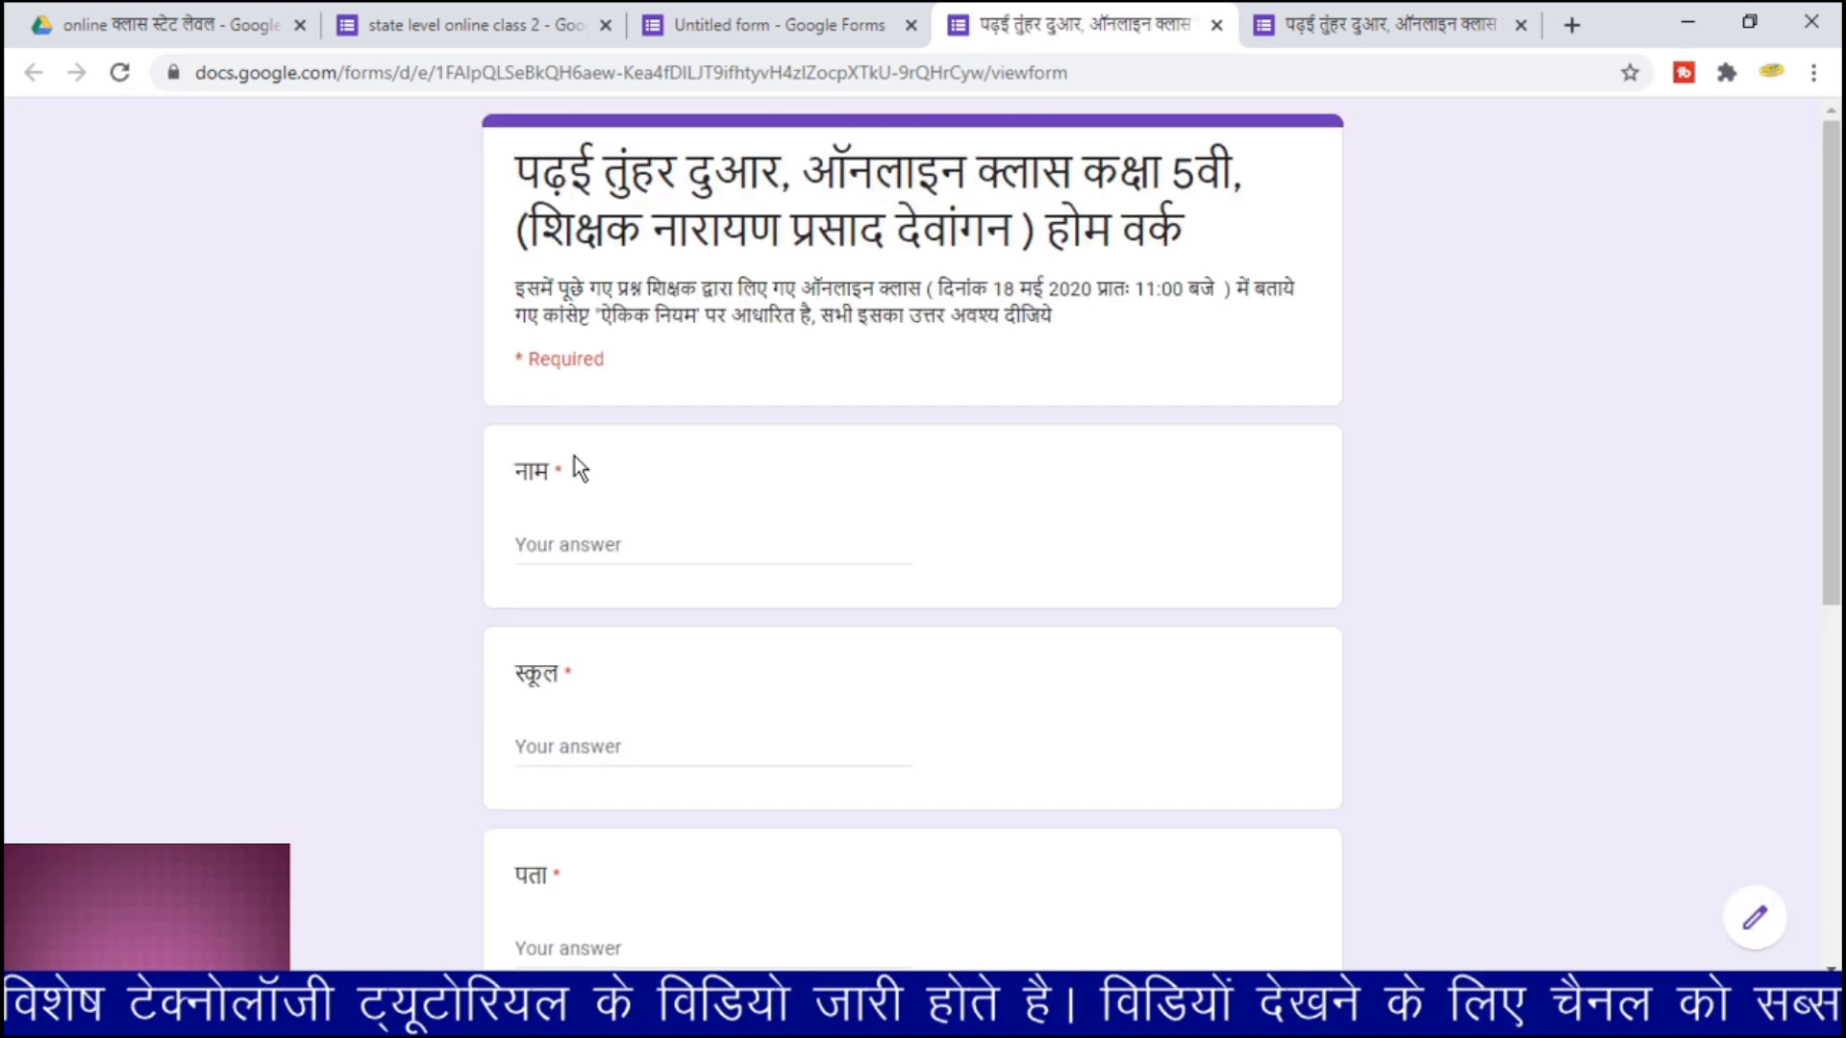
click(602, 546)
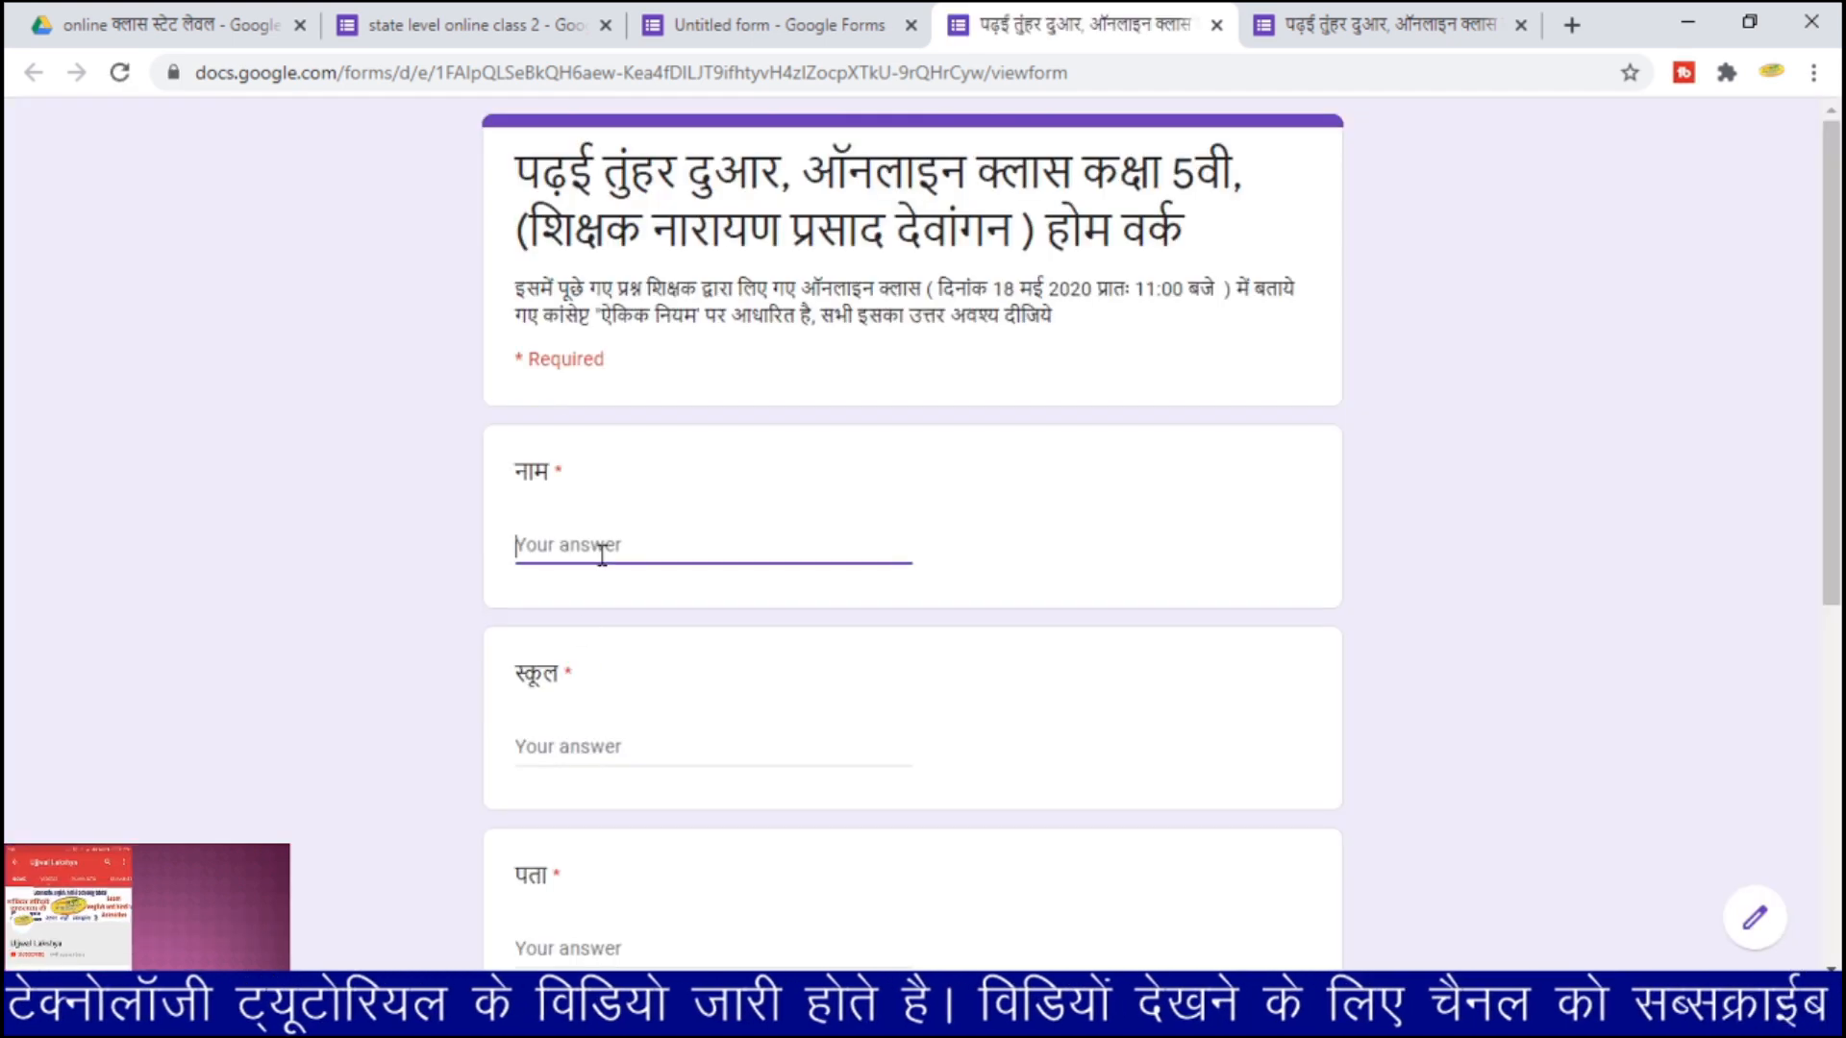
text(ss)
scroll(593, 611, down, 2)
click(581, 619)
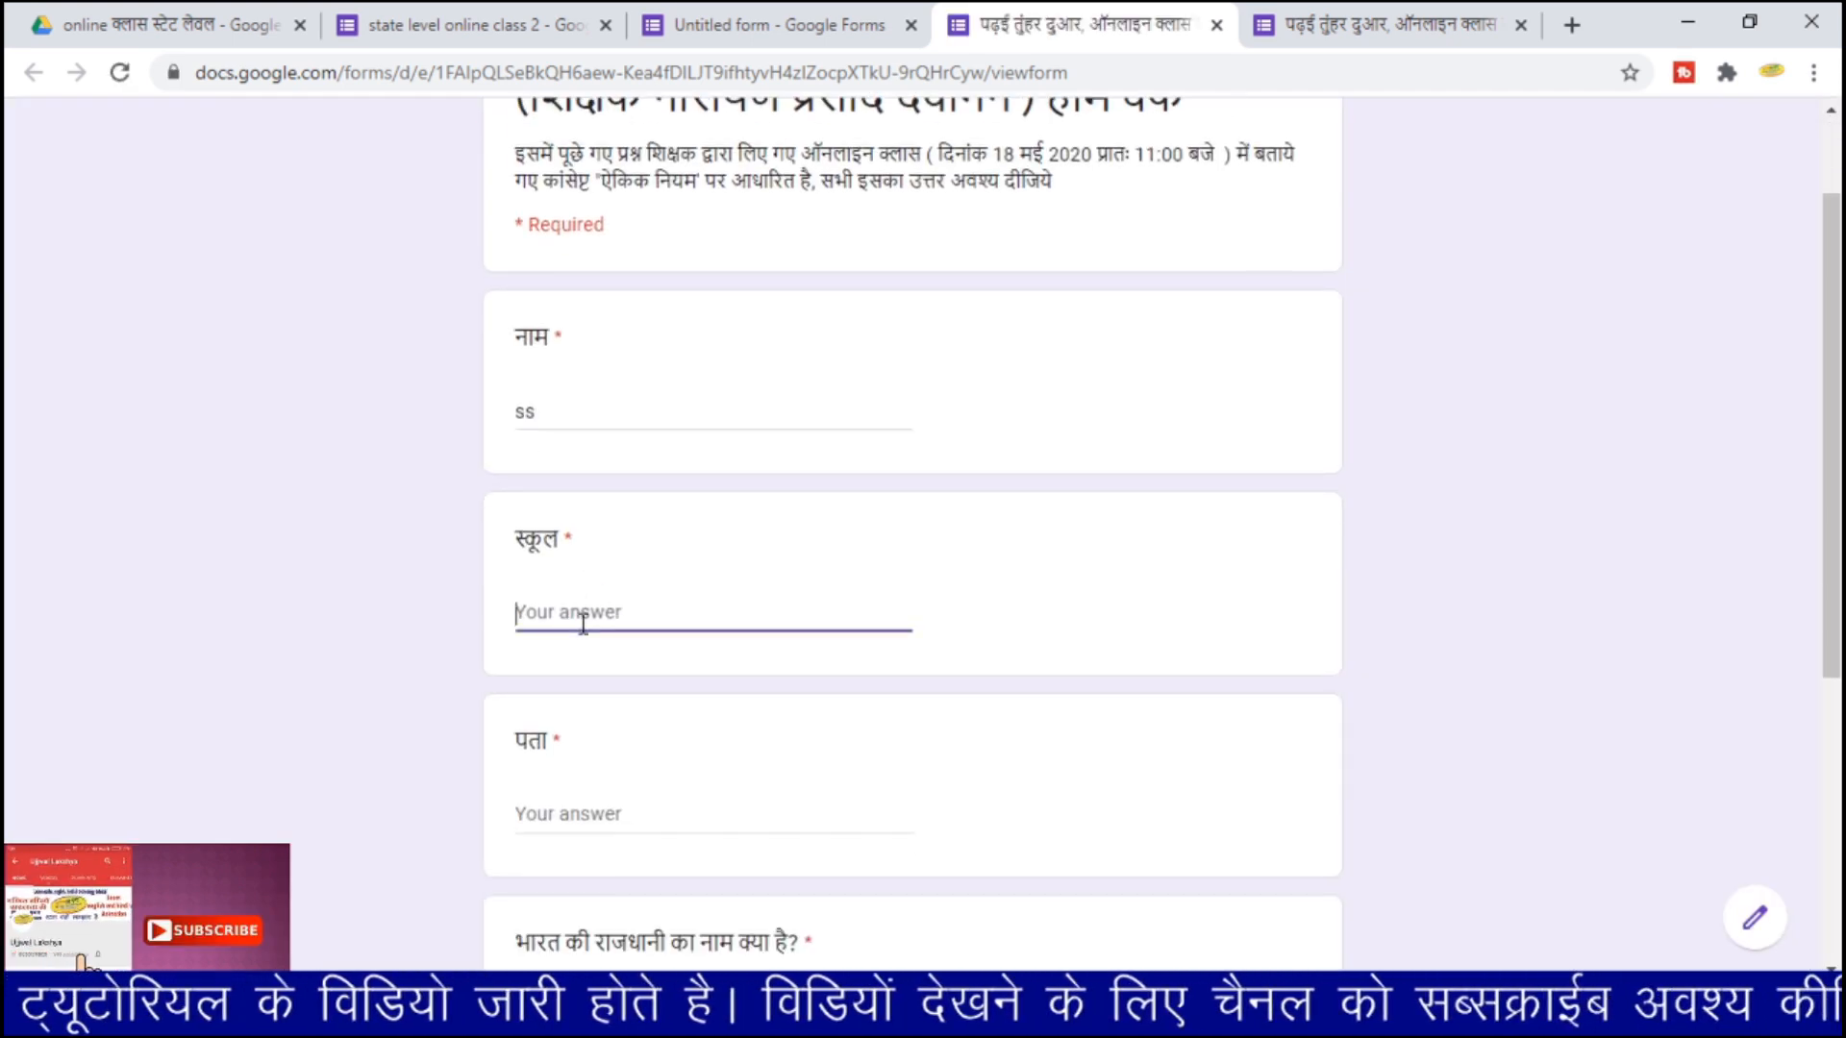
text(ss)
scroll(582, 623, down, 4)
click(580, 413)
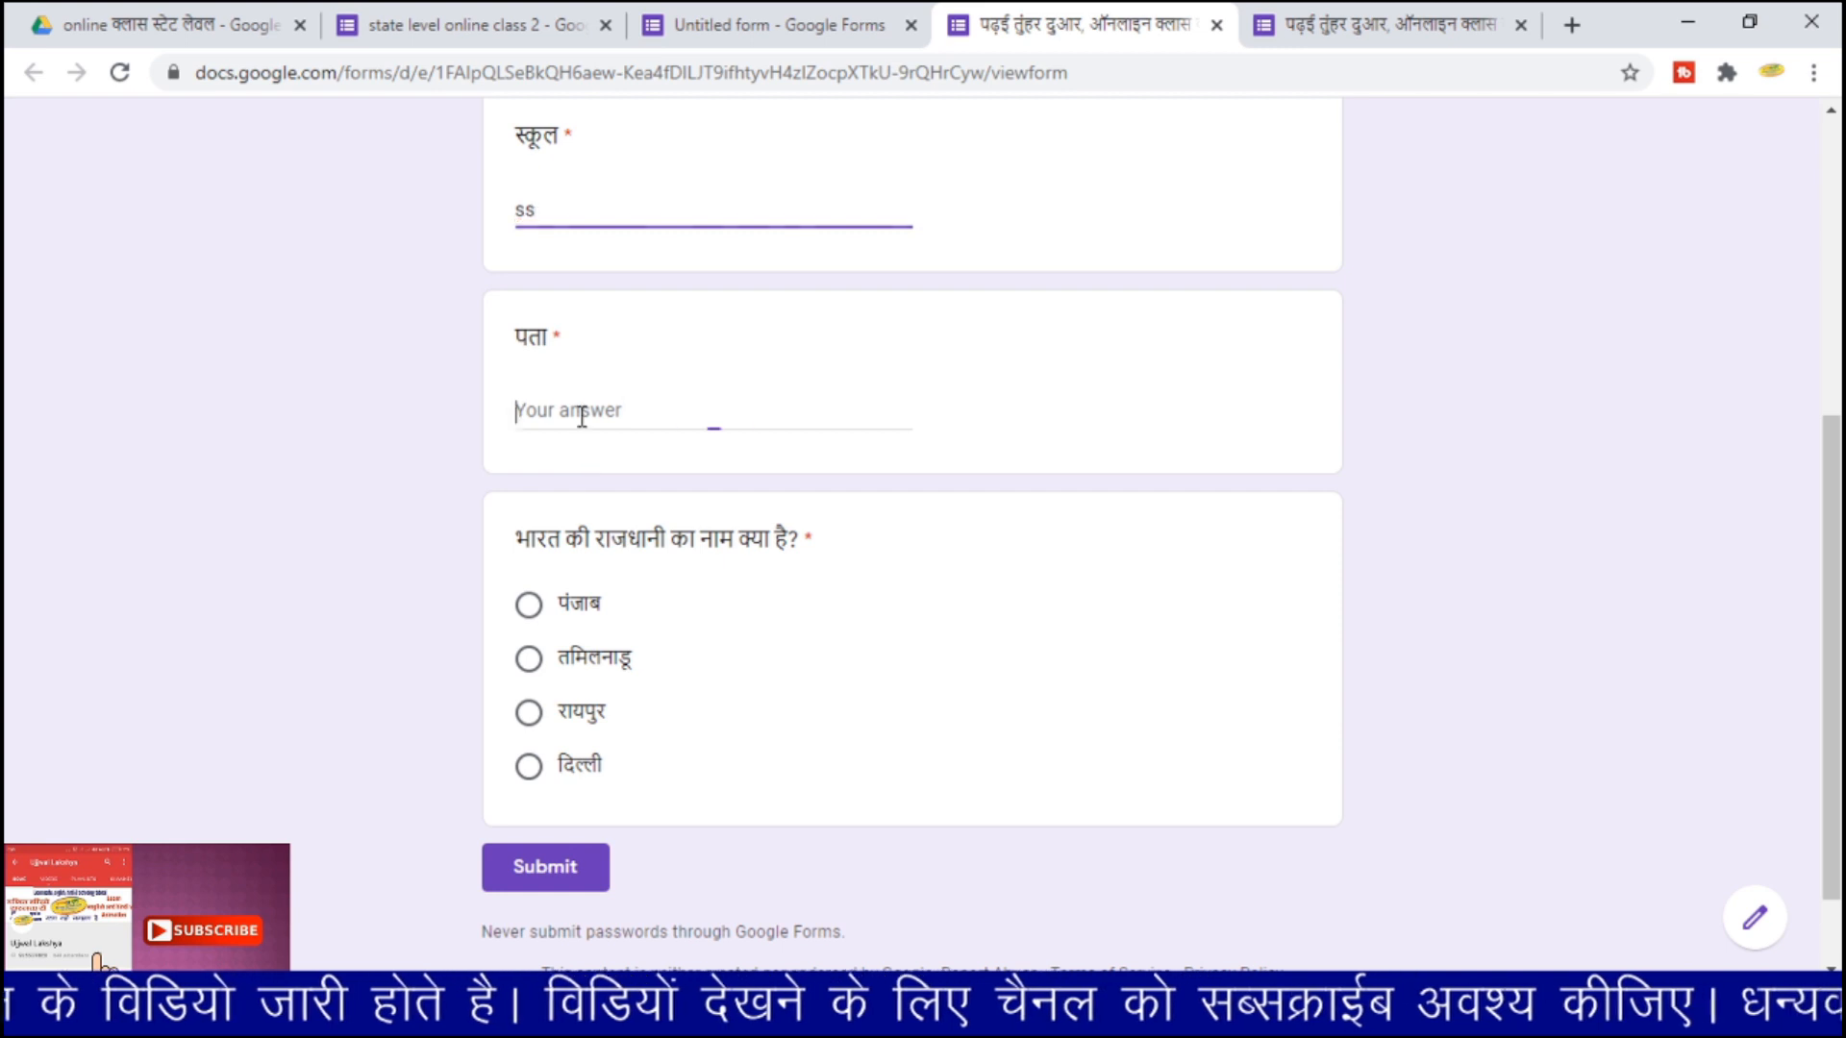
text(rr)
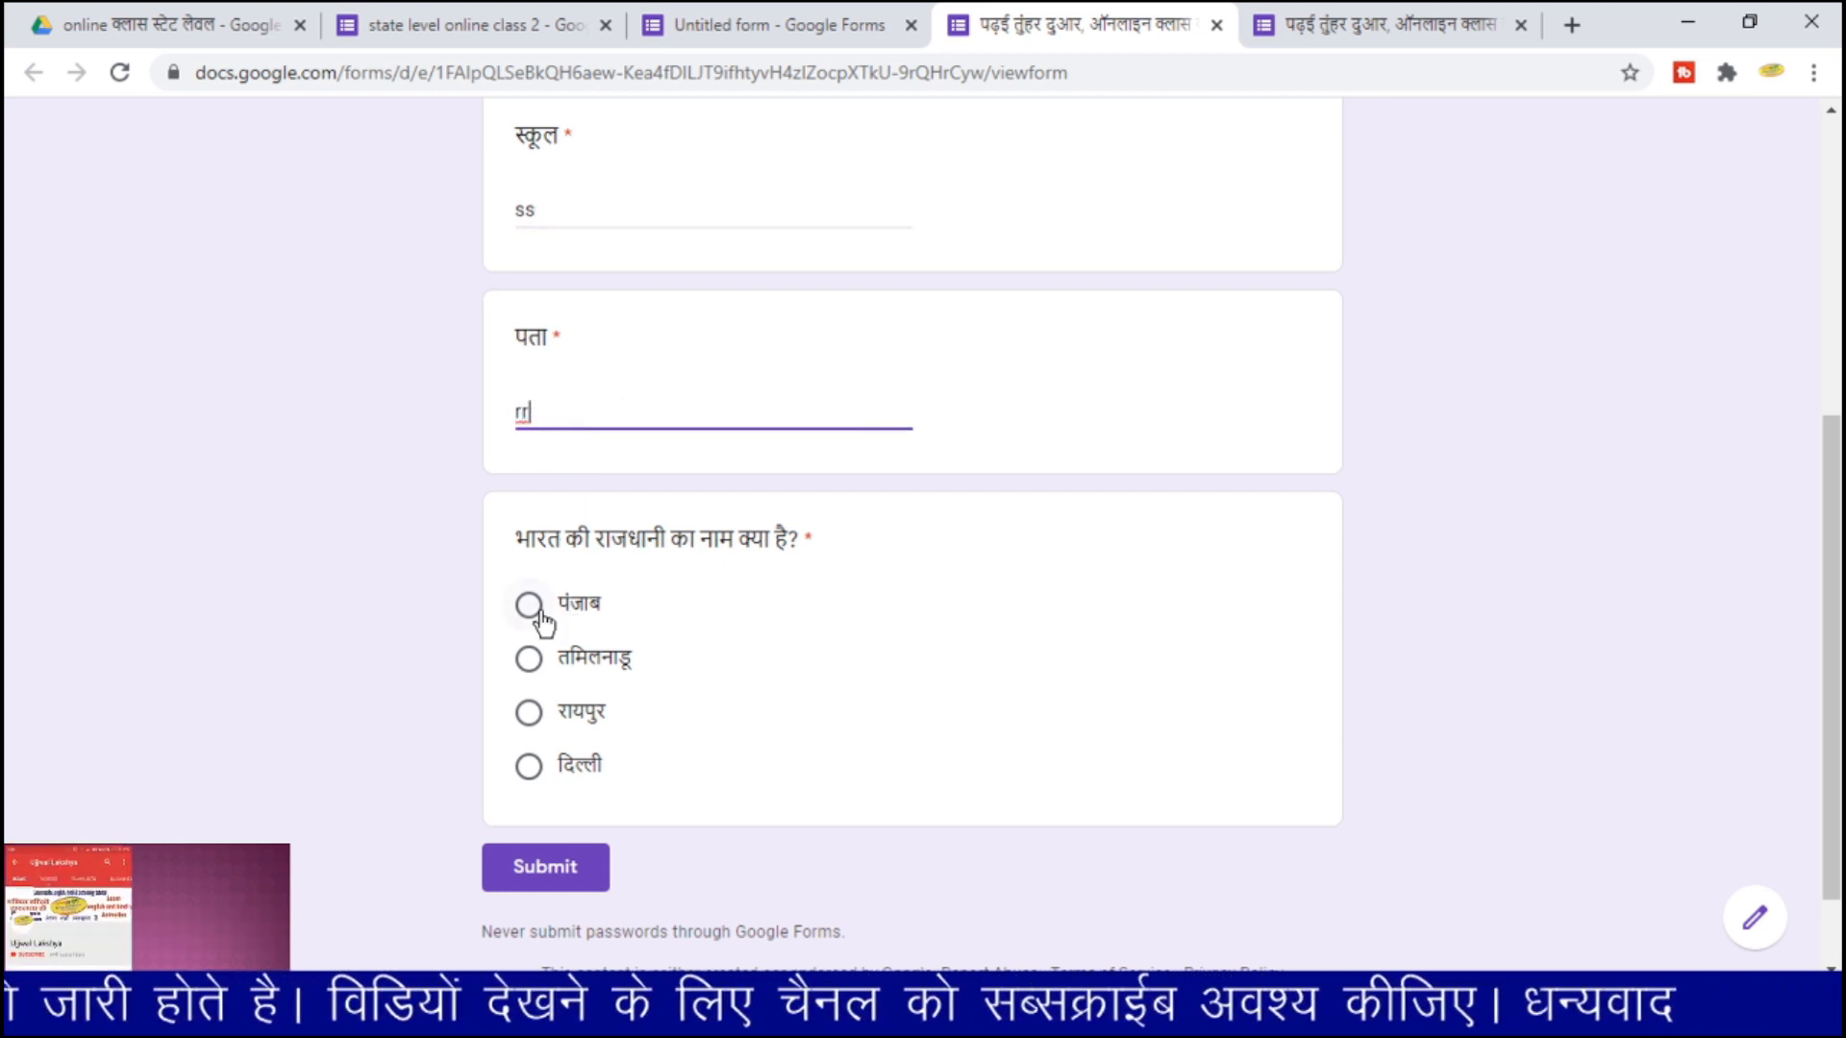
- Submit the test response with "रायपुर" as the capital answer, and check its score page before closing it
click(530, 713)
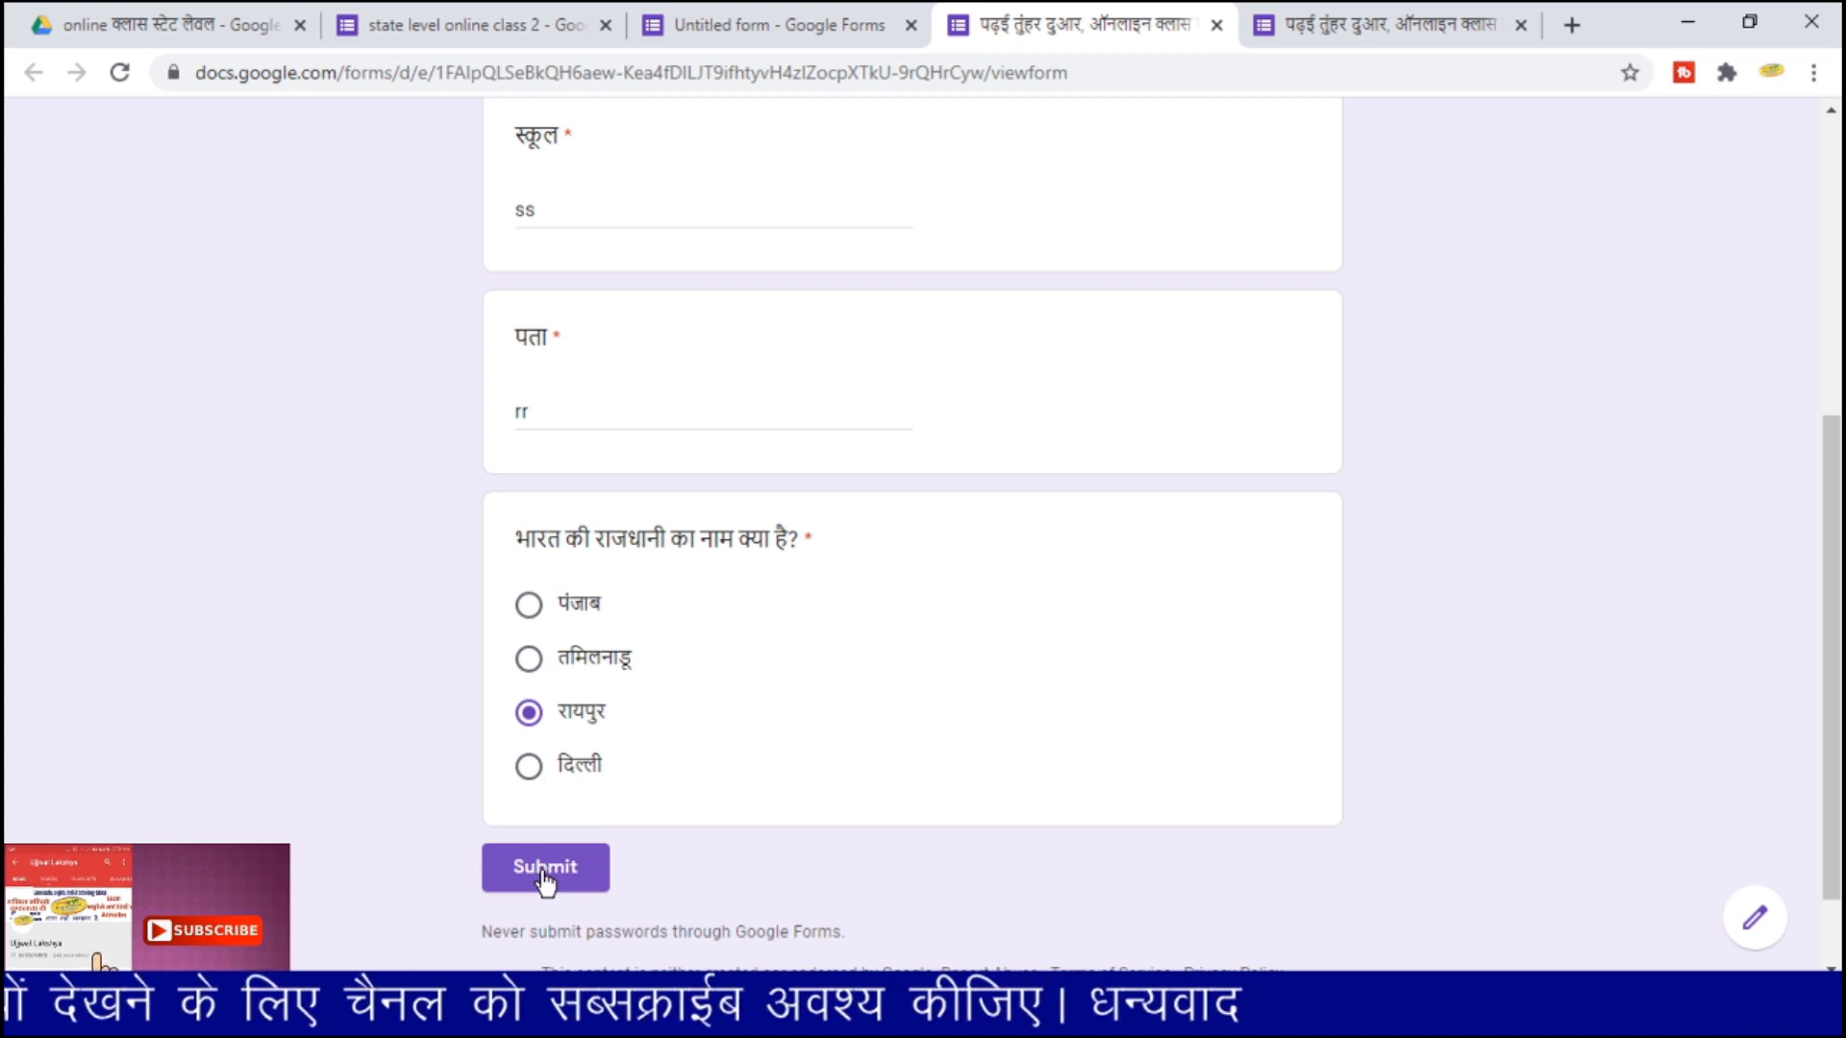
click(542, 870)
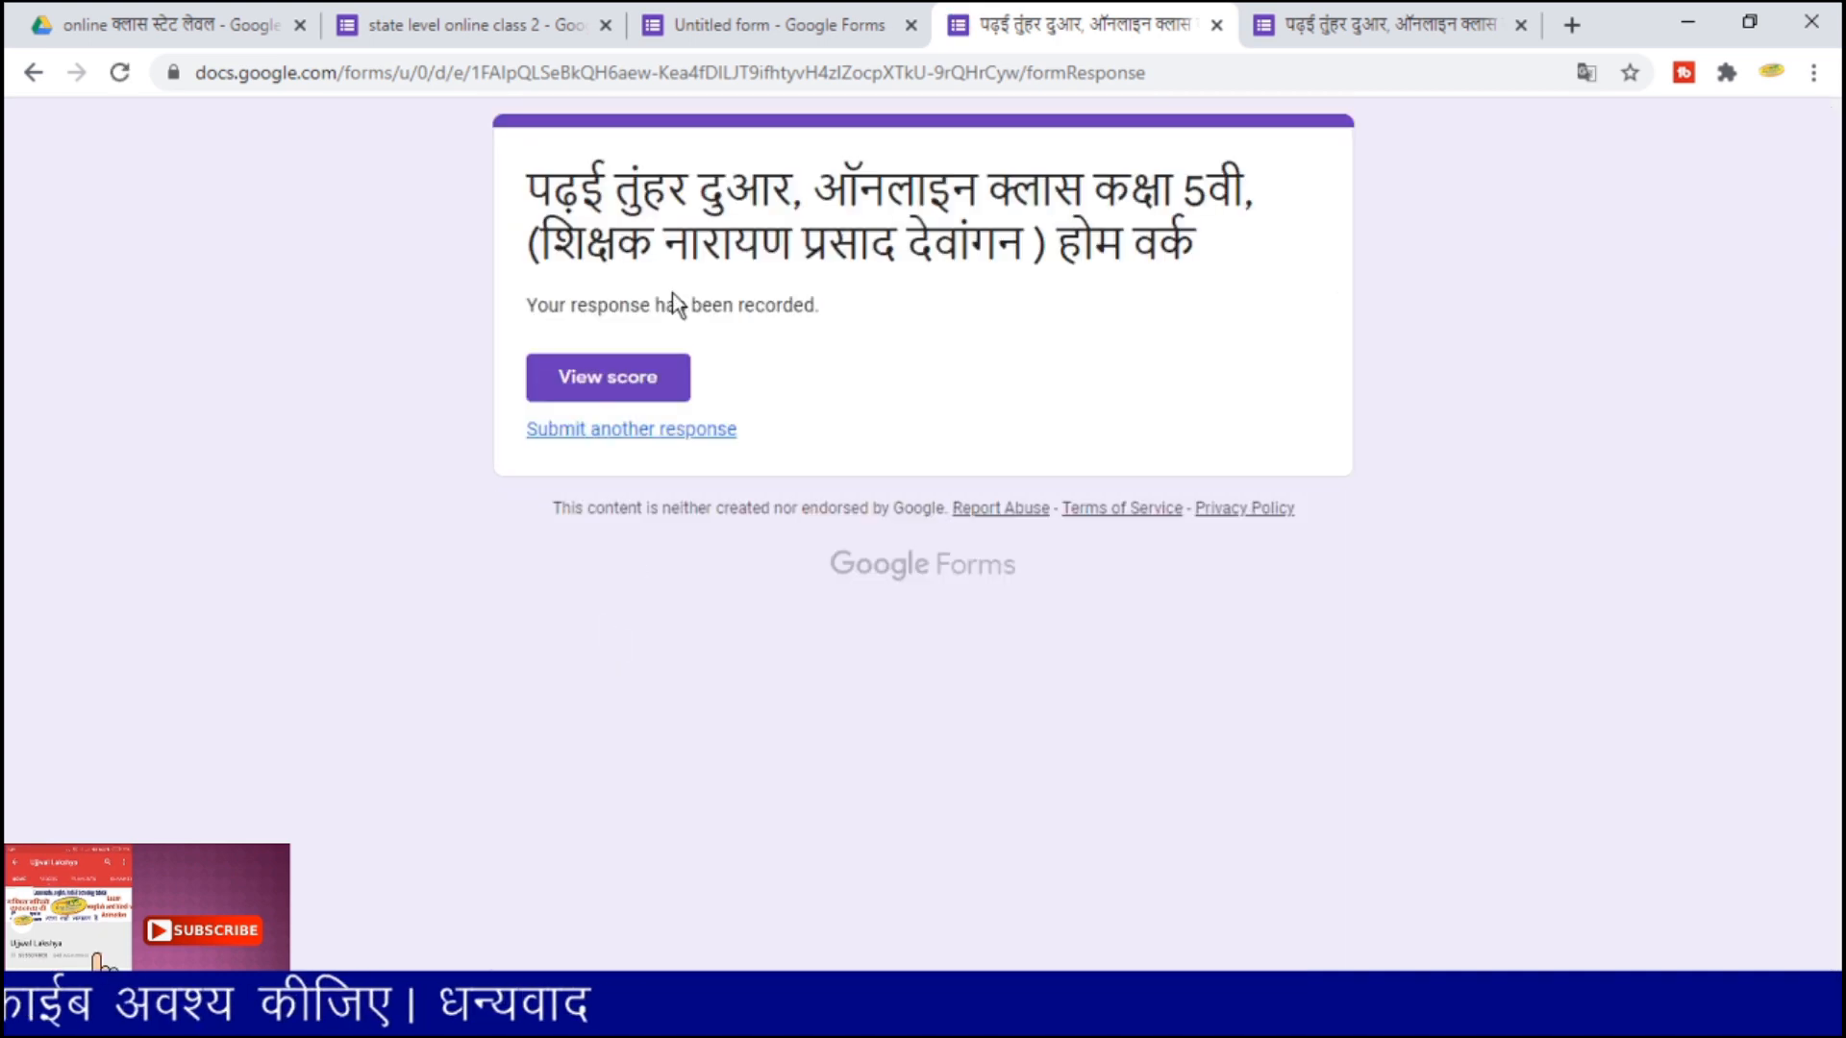
click(598, 392)
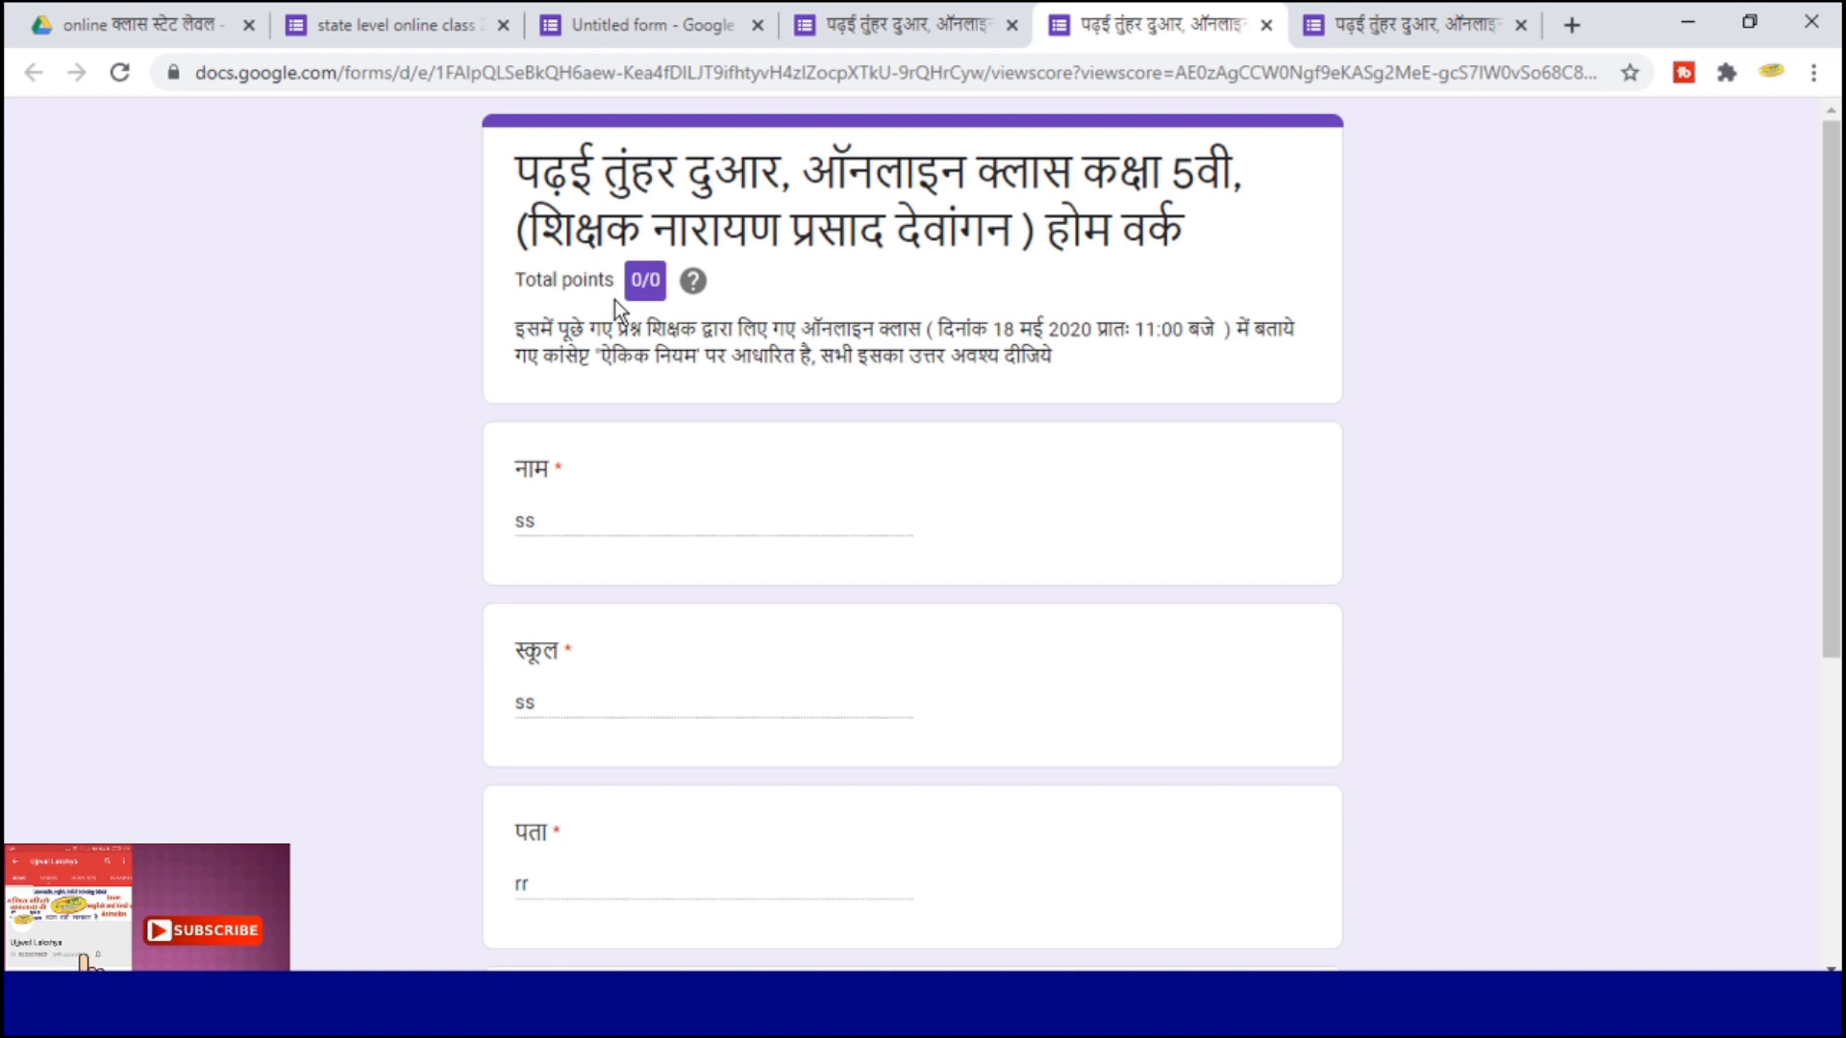
scroll(701, 394, down, 5)
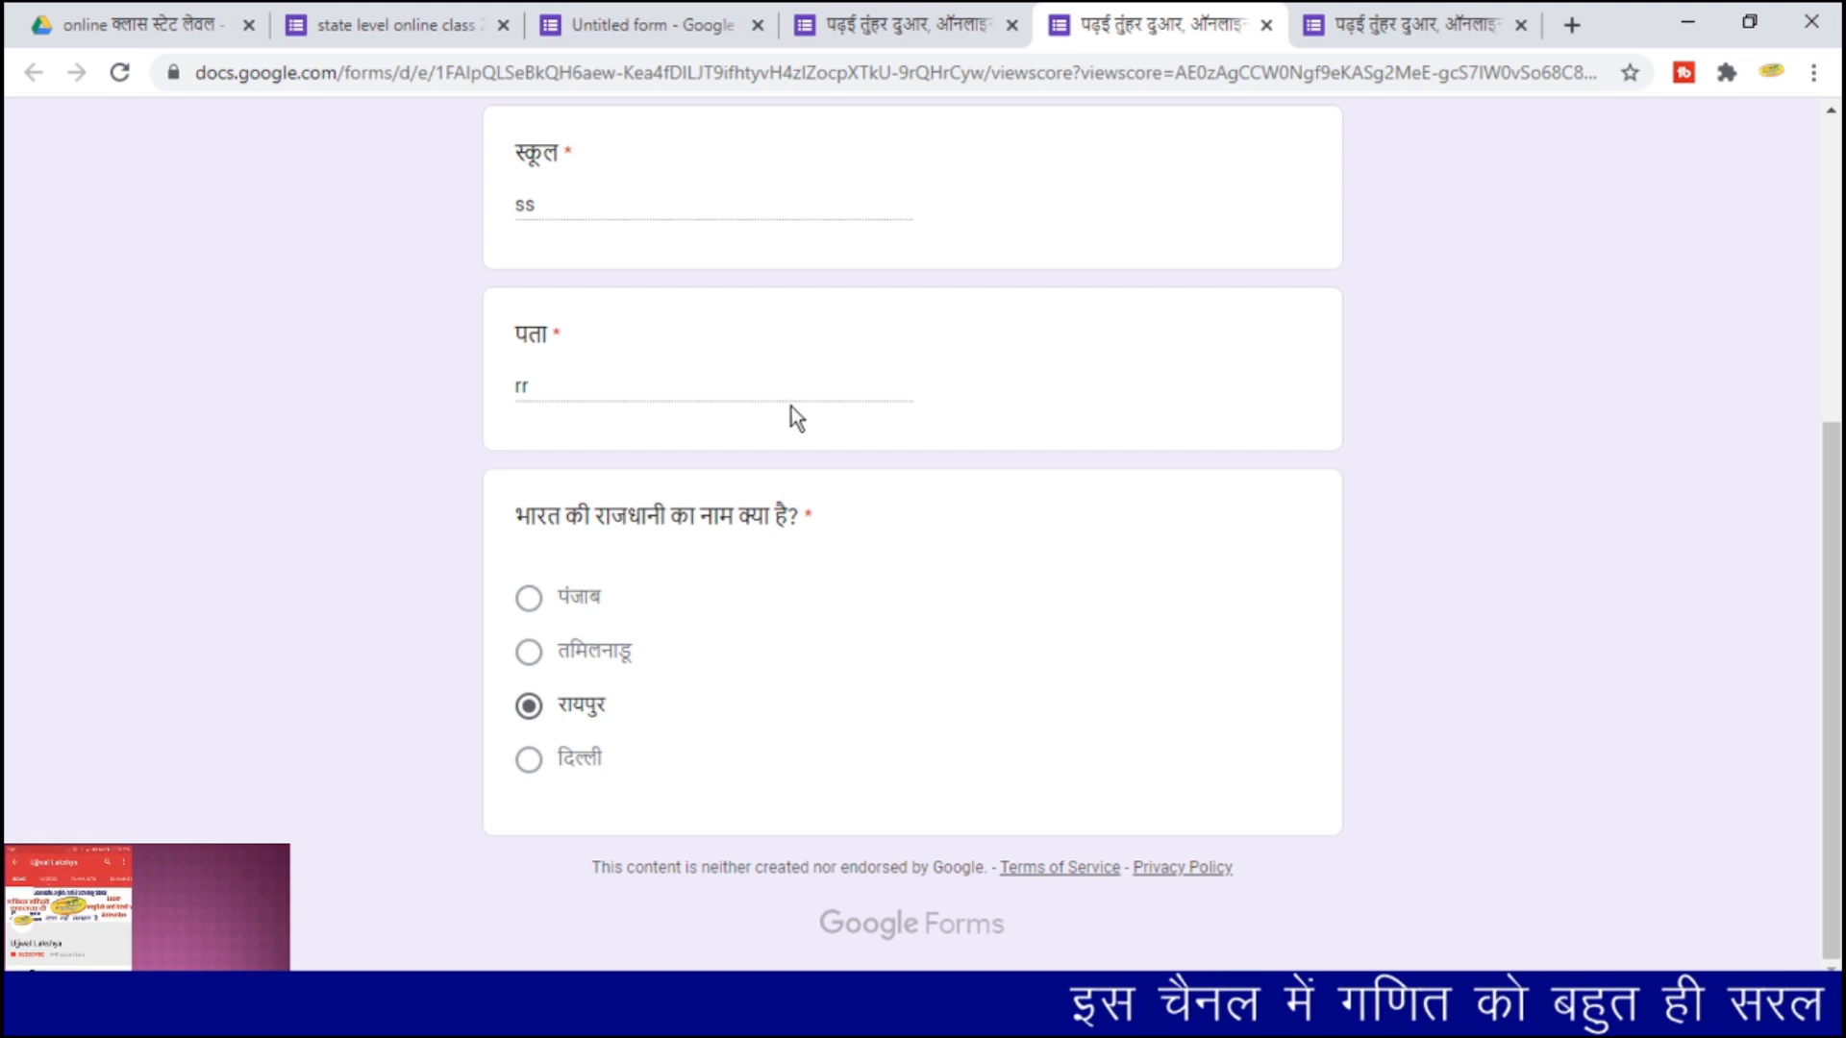
click(1265, 28)
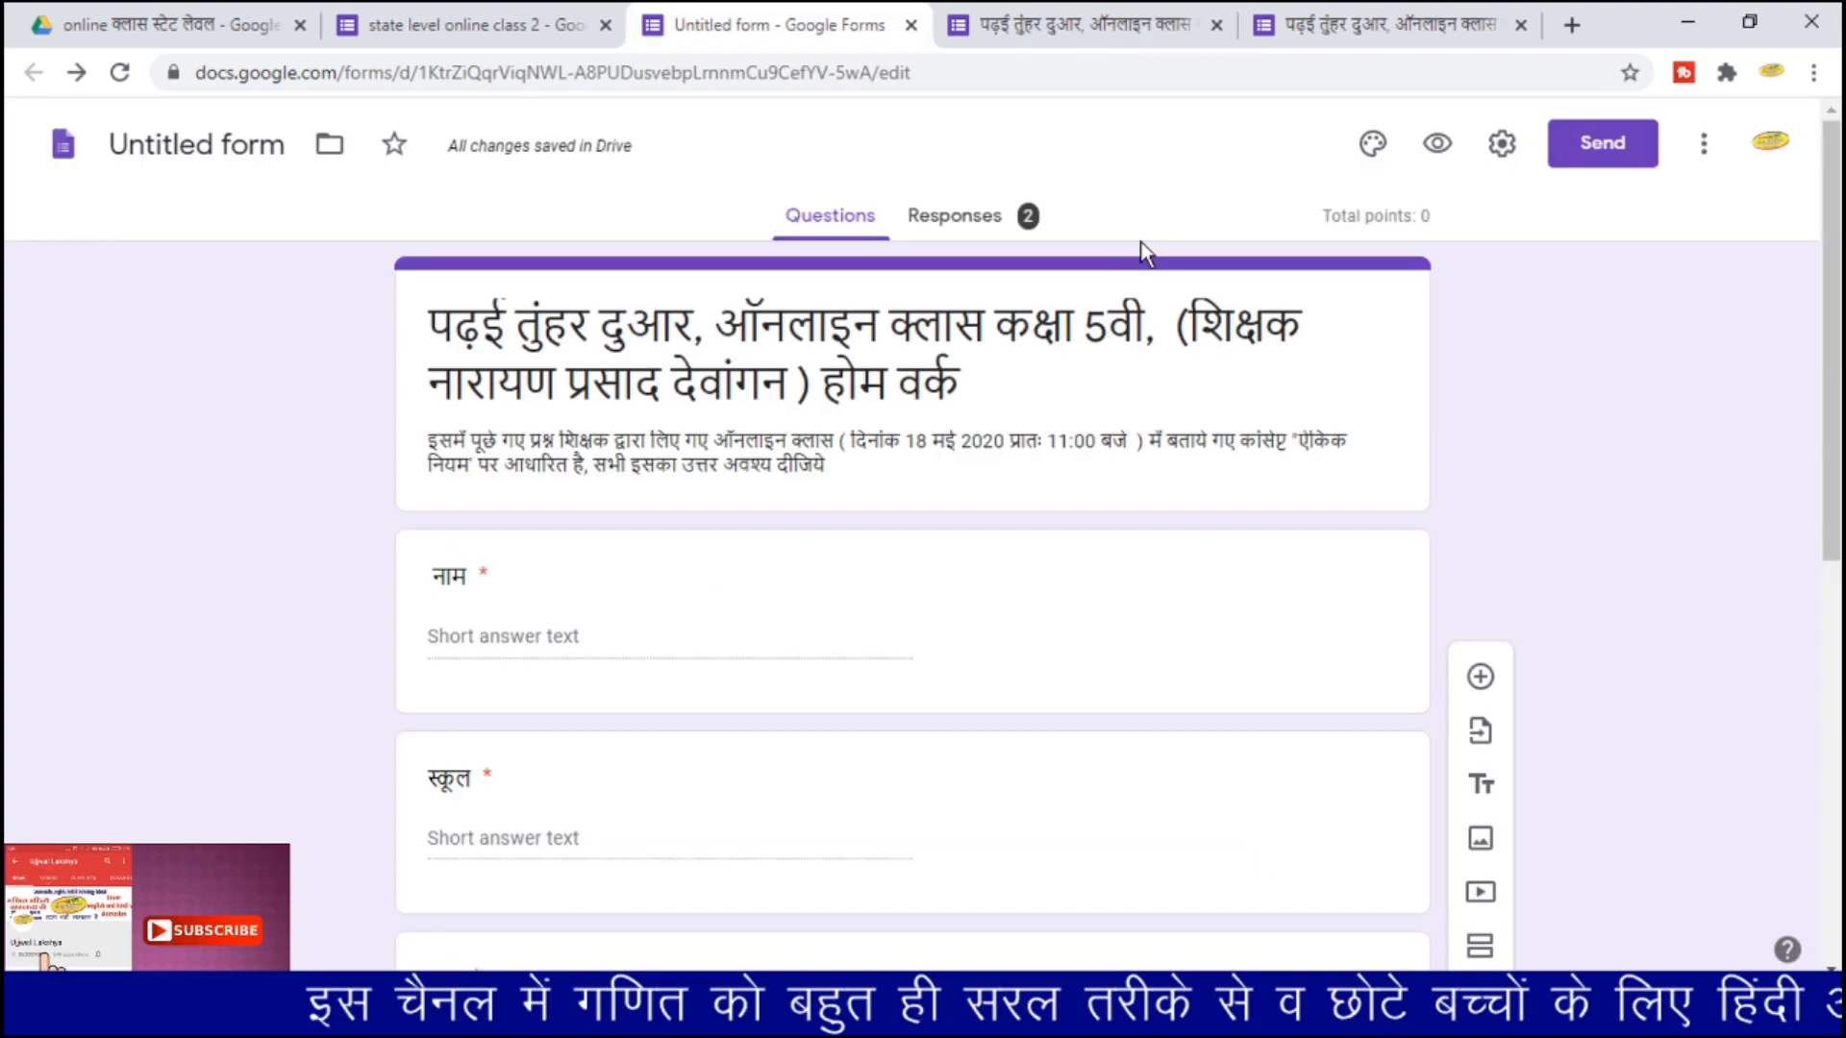
- In the capital question's answer key, mark "दिल्ली" as correct and set its value to 1 point
scroll(907, 486, down, 5)
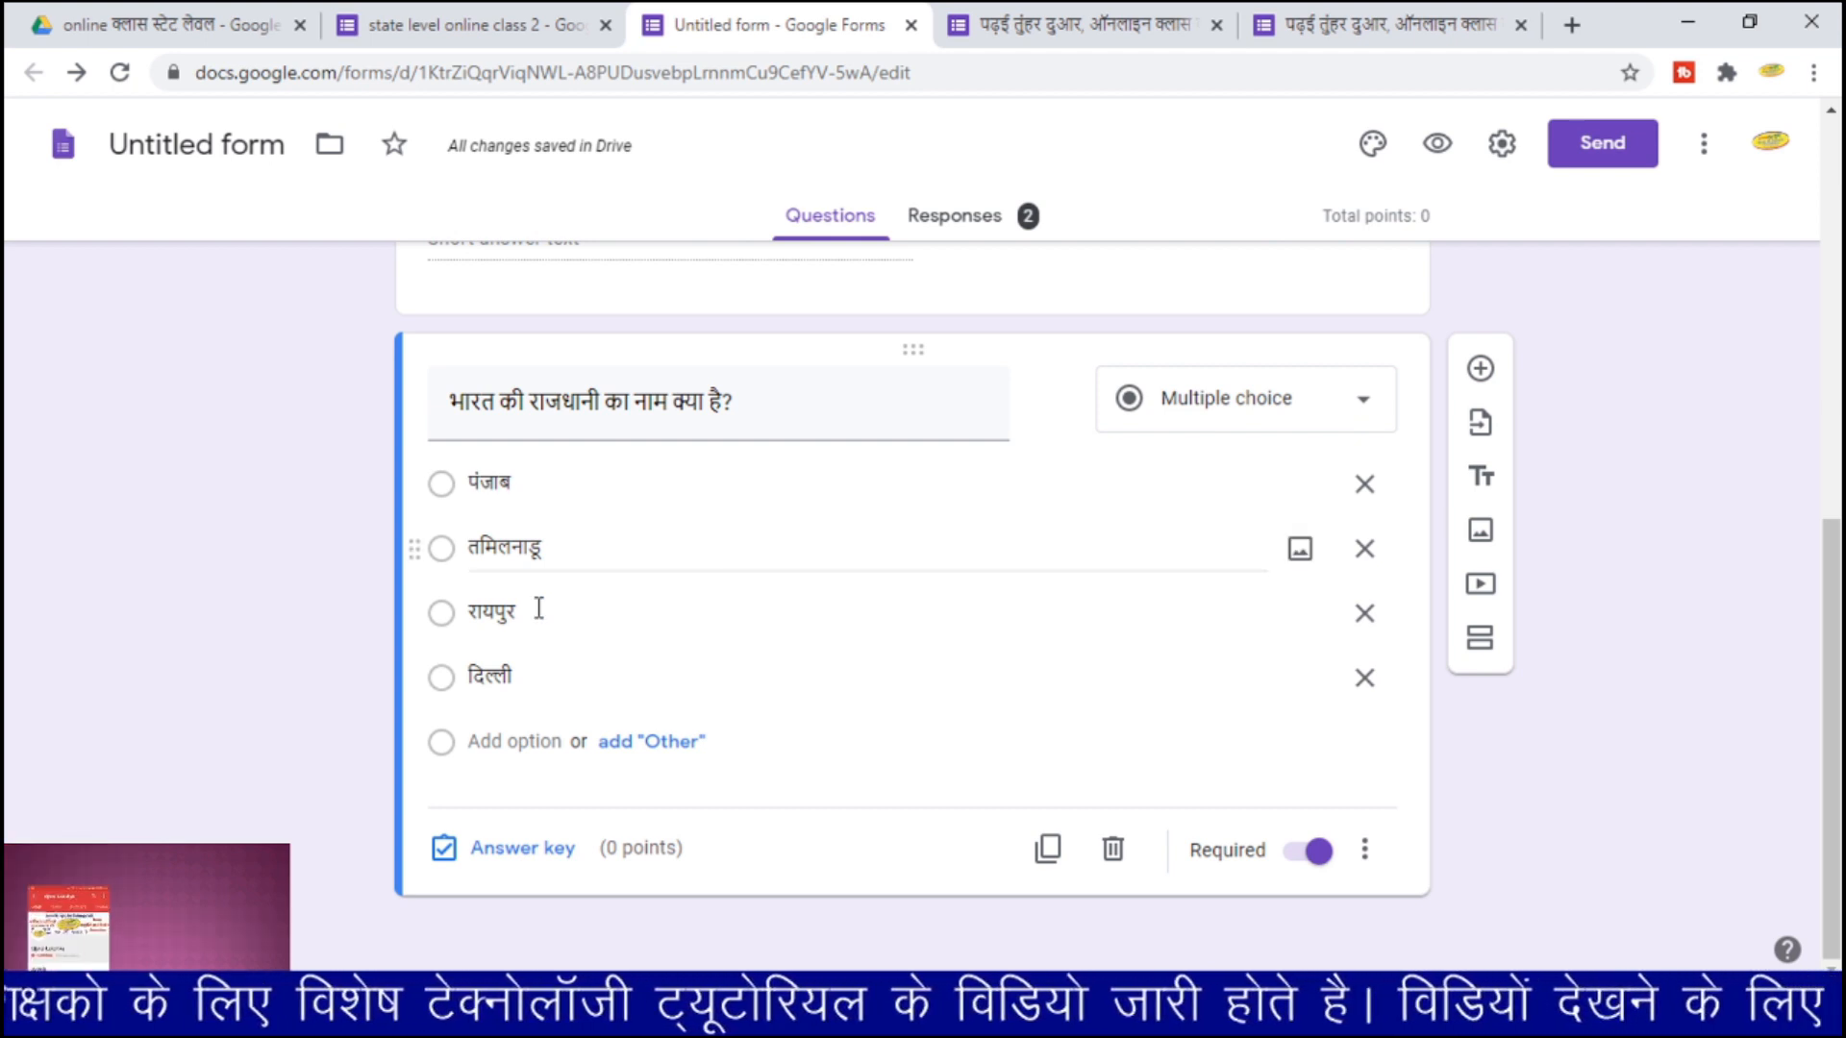
click(504, 854)
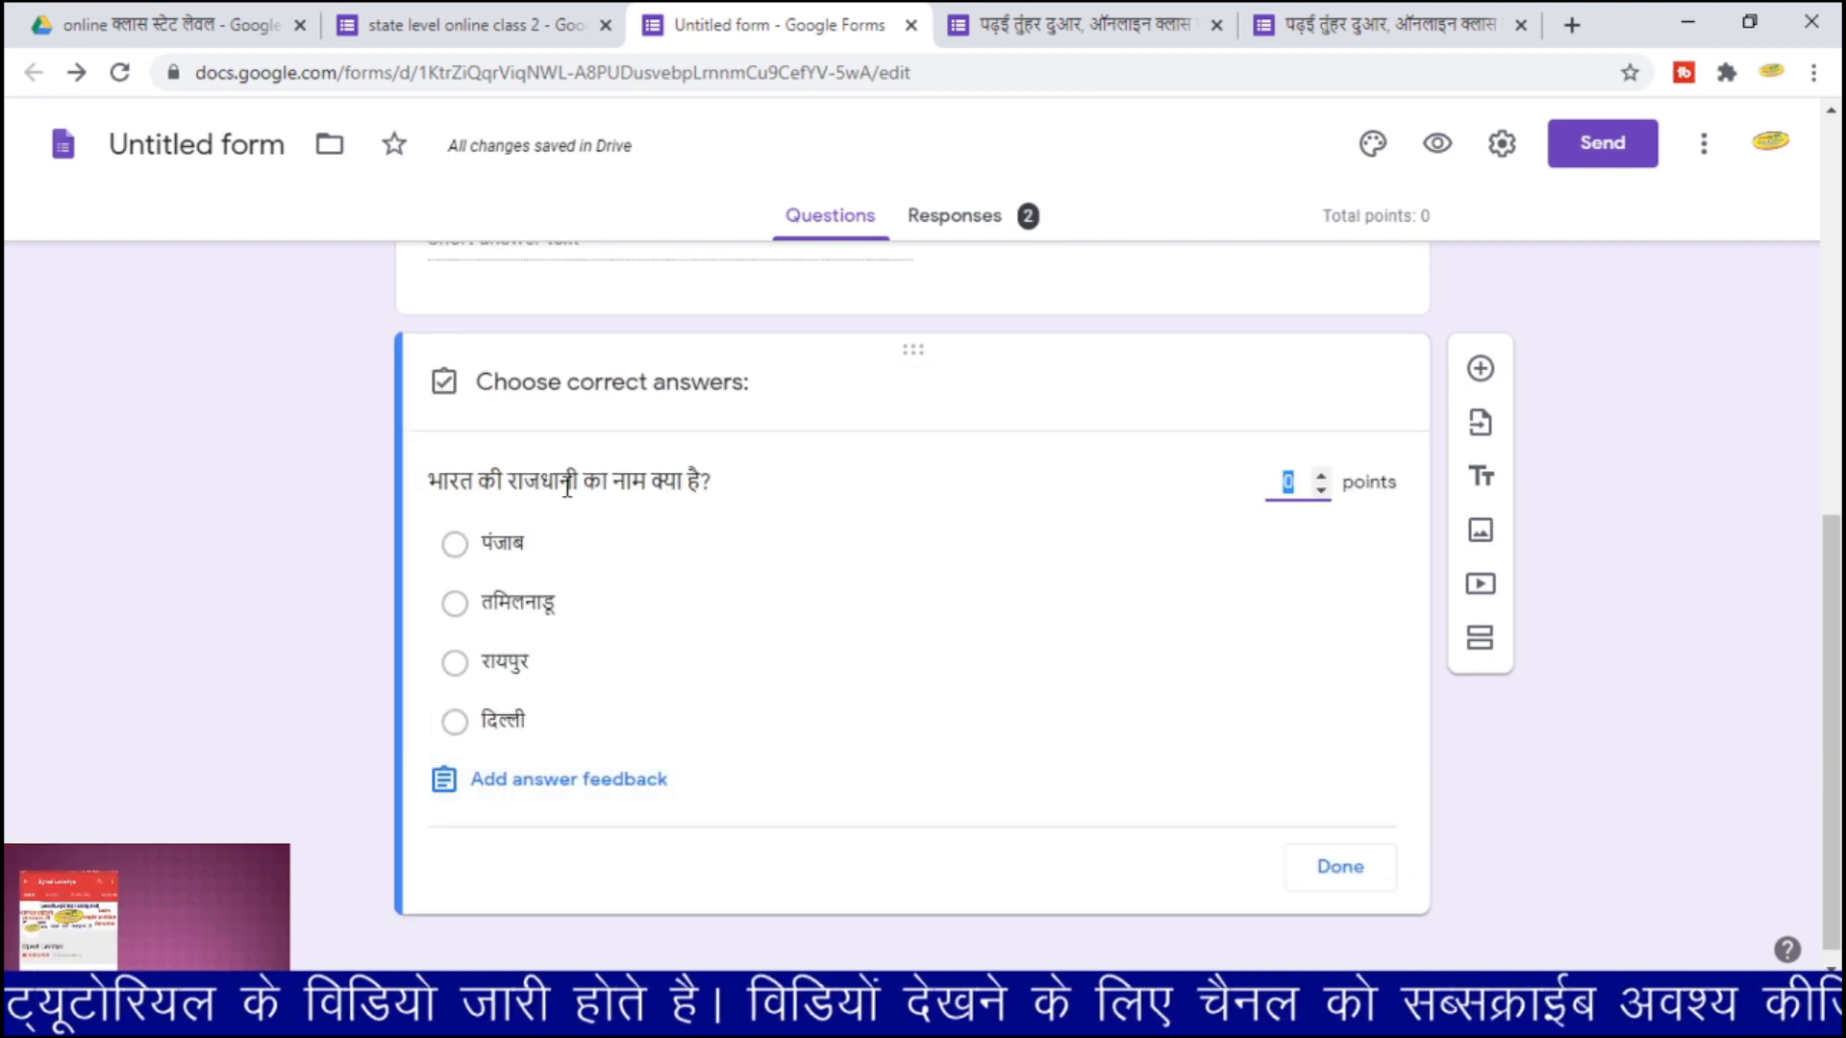
click(456, 727)
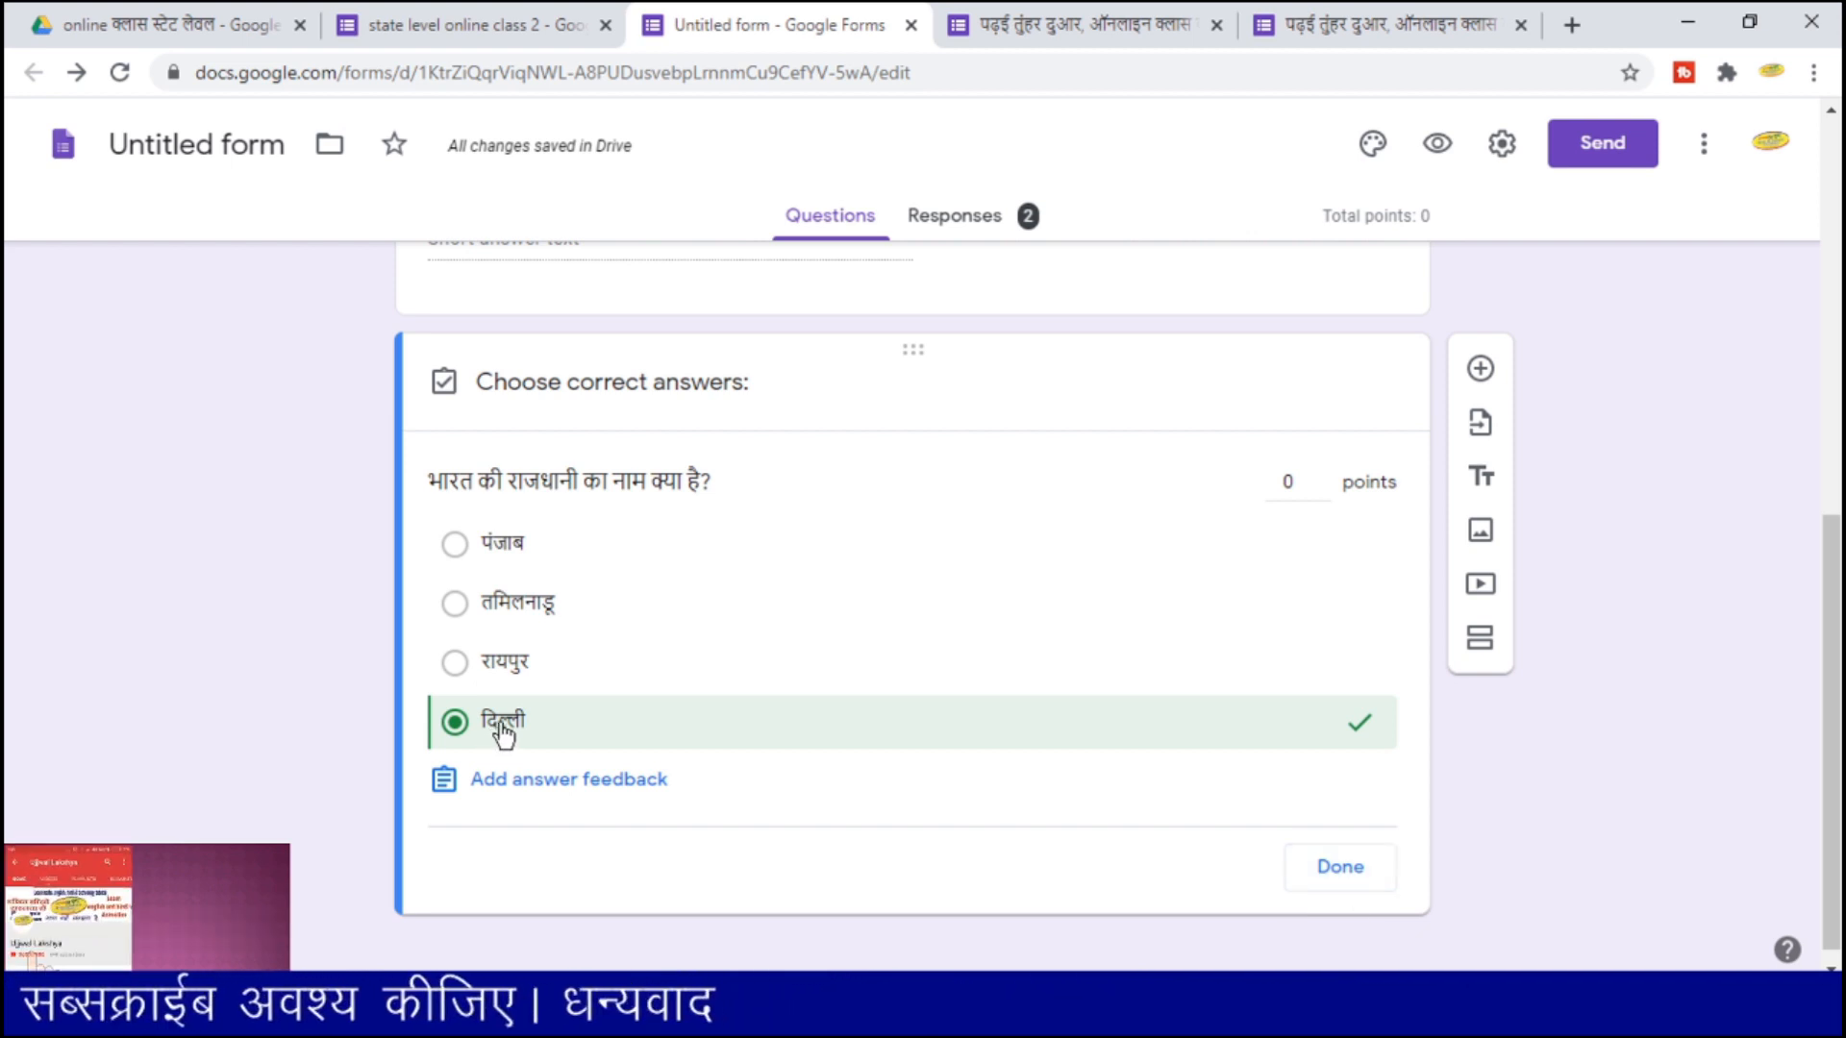
click(1304, 483)
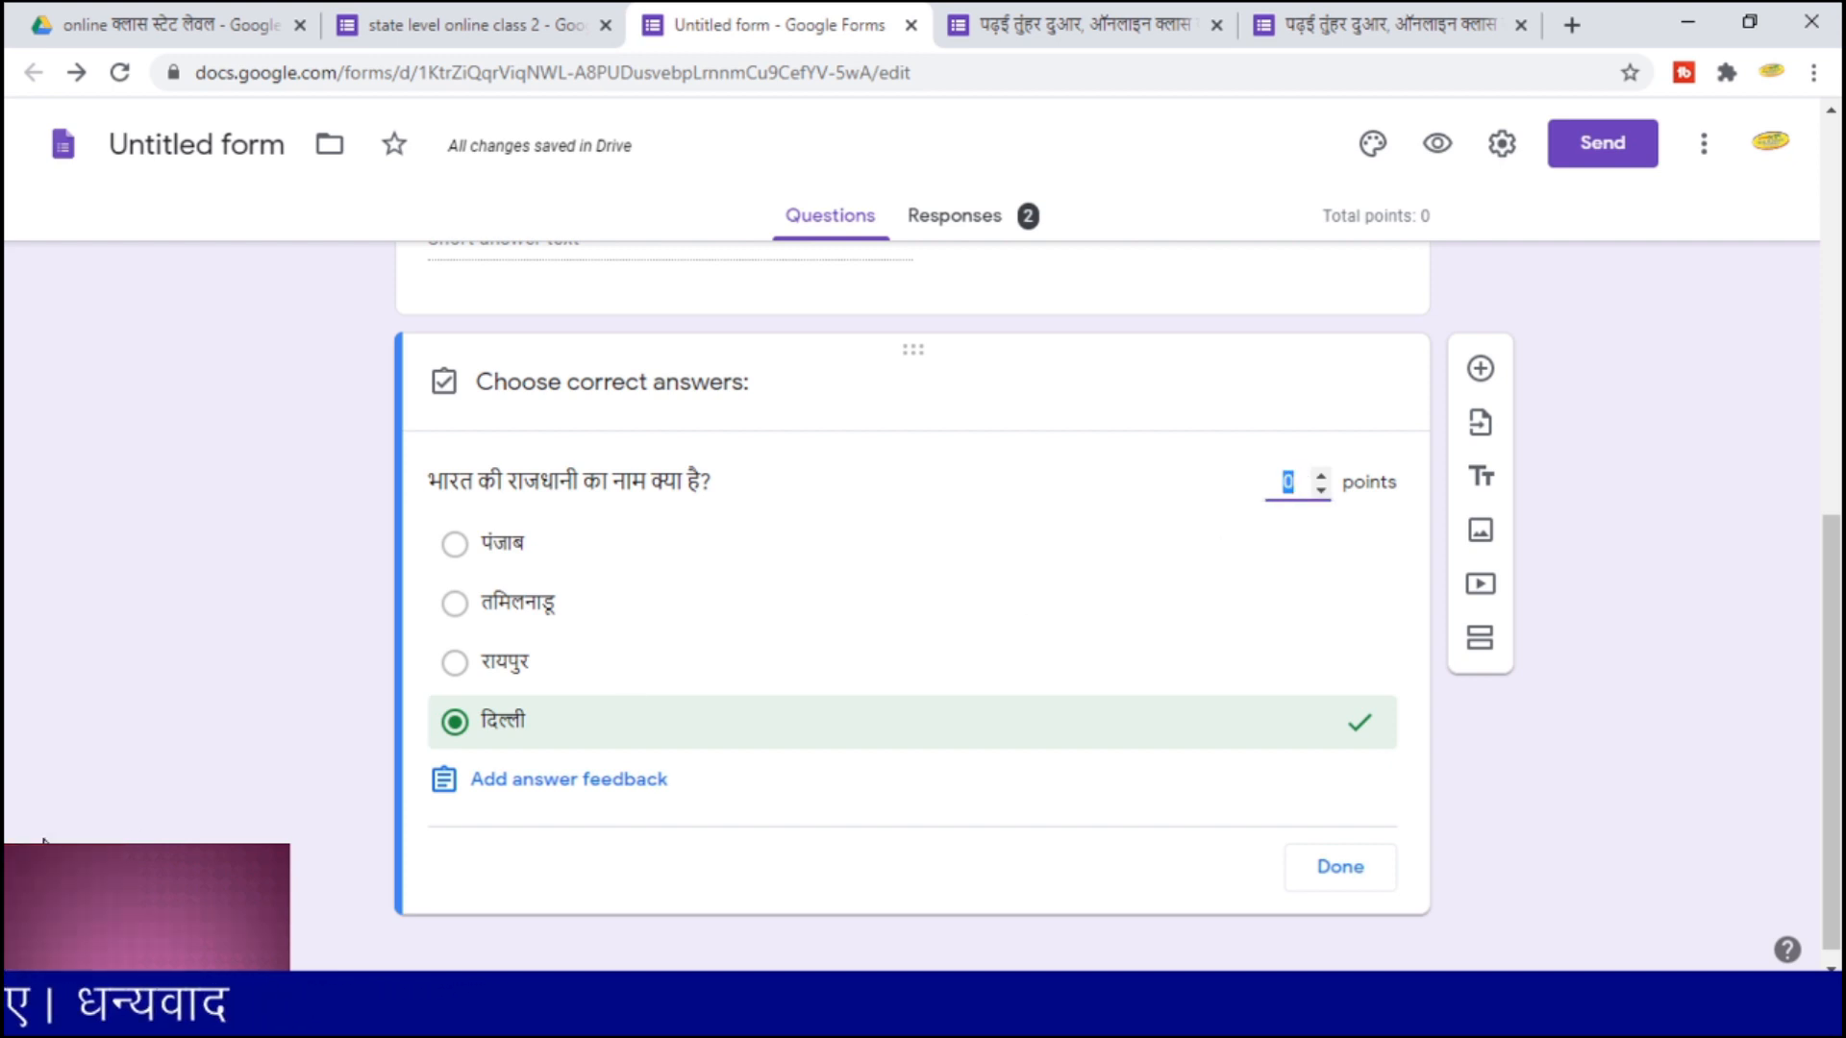
text(1)
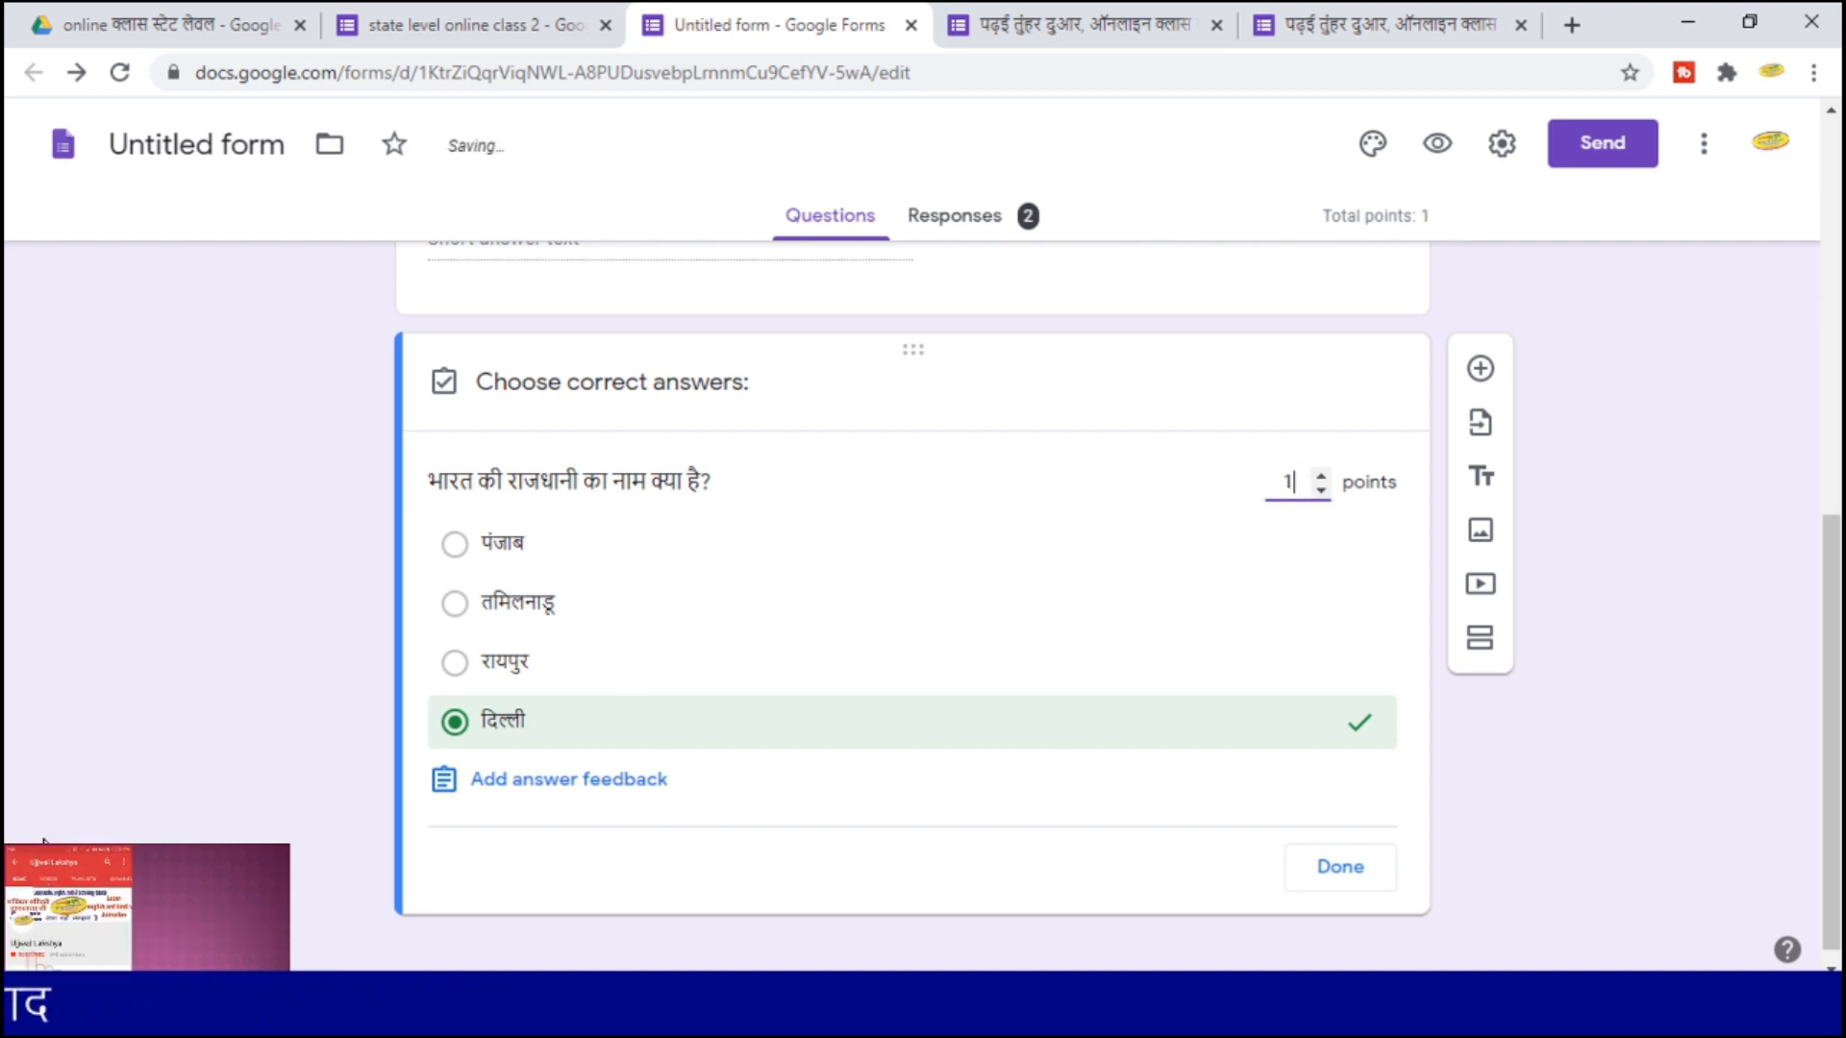
- Change the value of the "भारत की राजधानी का नाम क्या है?" question to 2 points and finish its answer key
key(BackSpace)
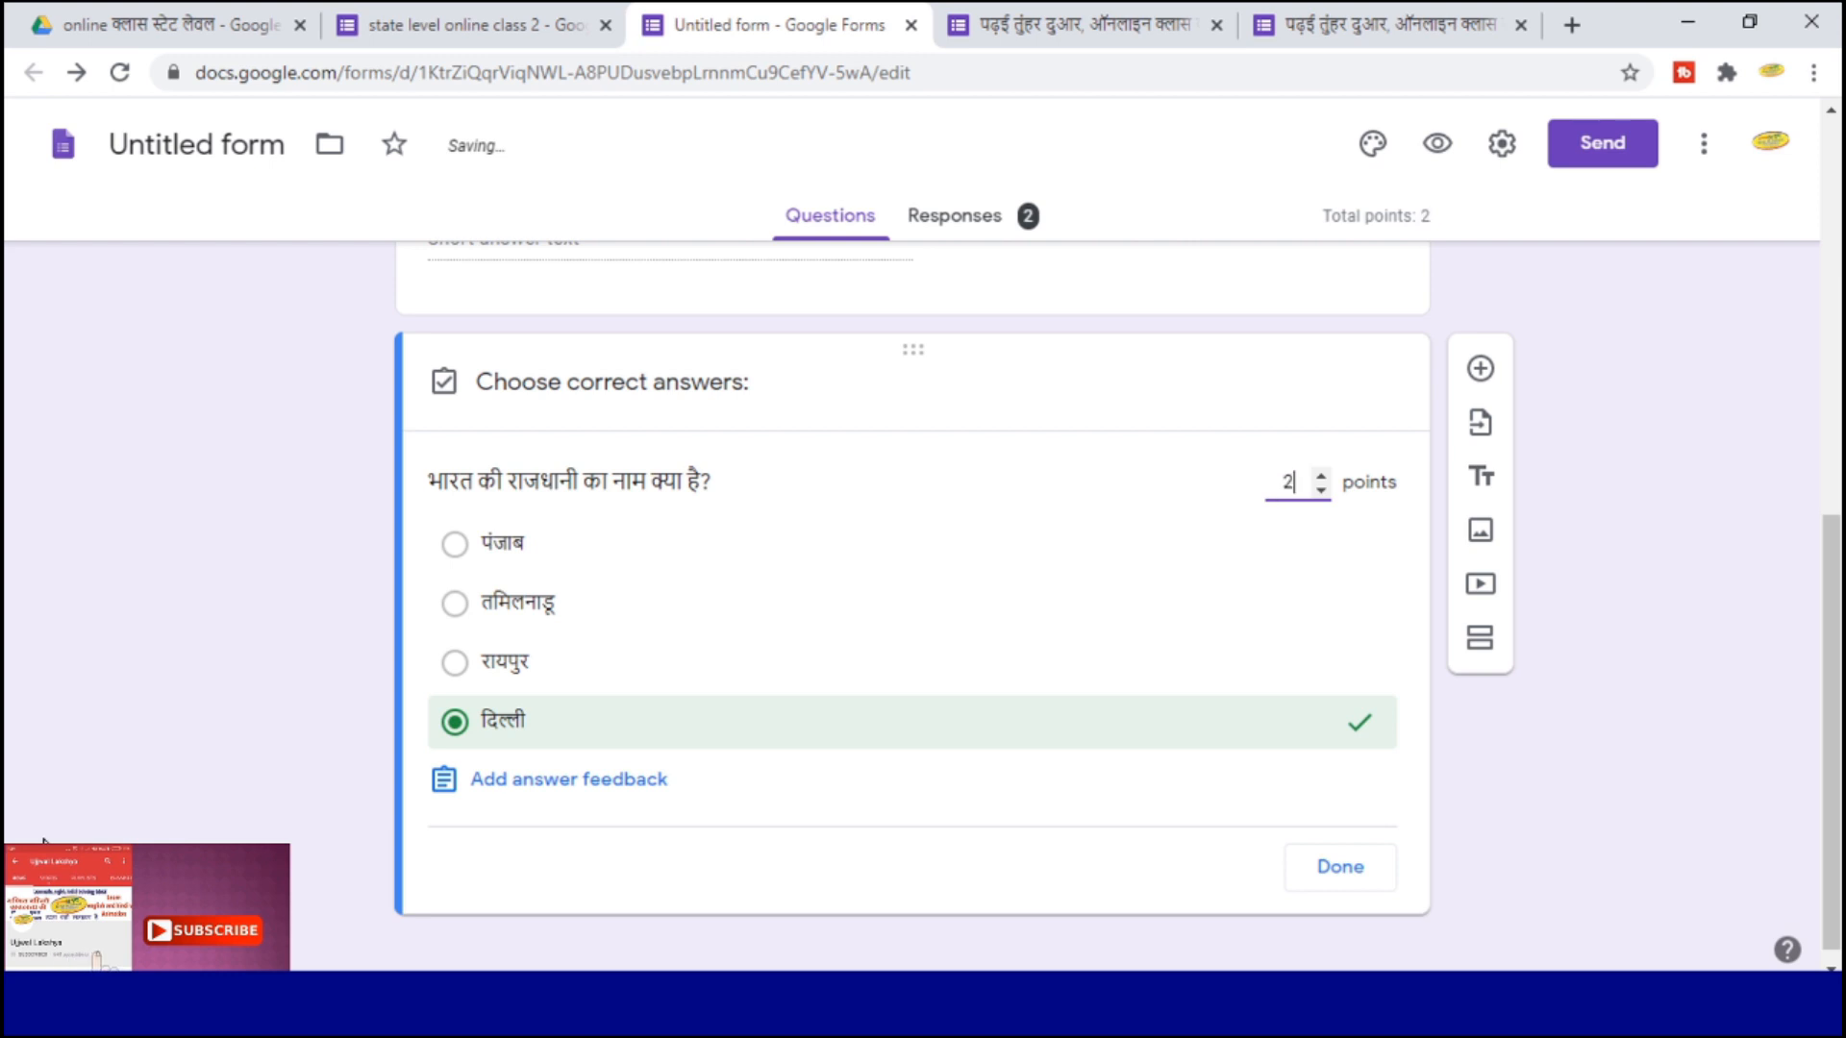
click(1333, 879)
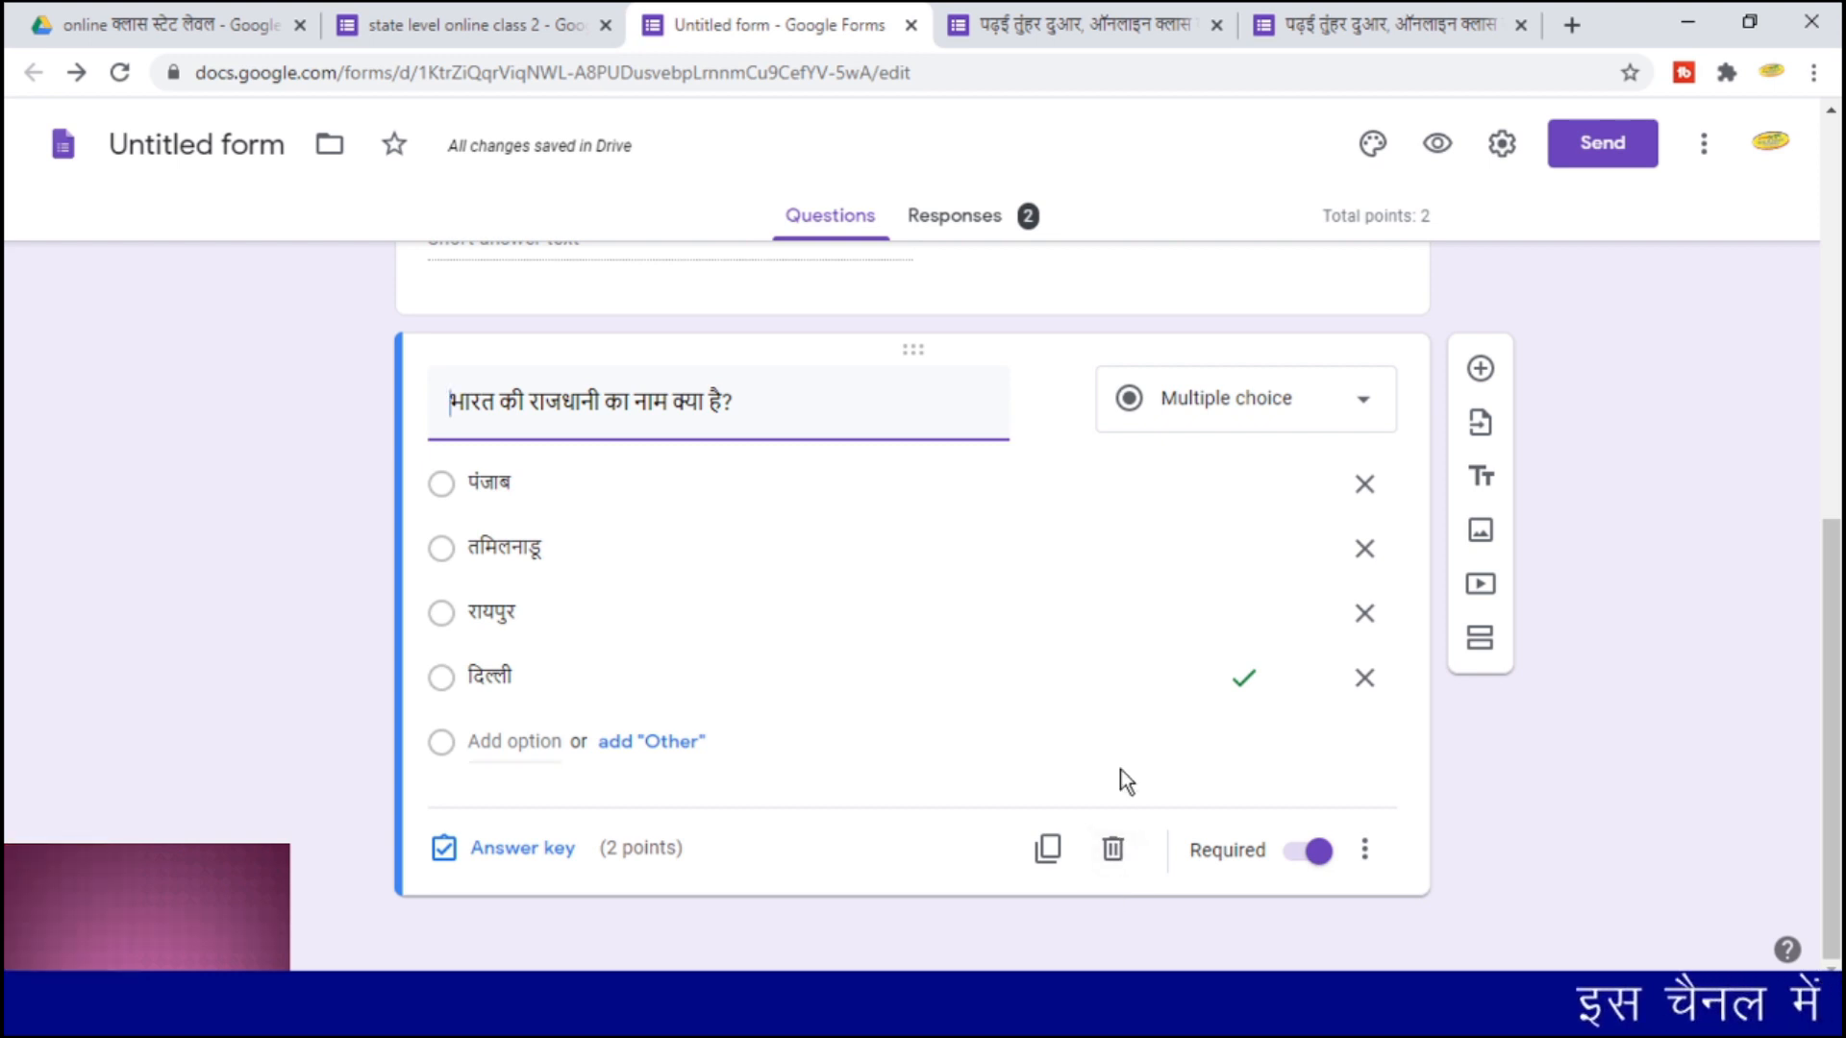
- Duplicate the capital question and replace "भारत" in the copy so it reads "छत्तीसगढ़ की राजधानी का नाम क्या है?"
click(1050, 851)
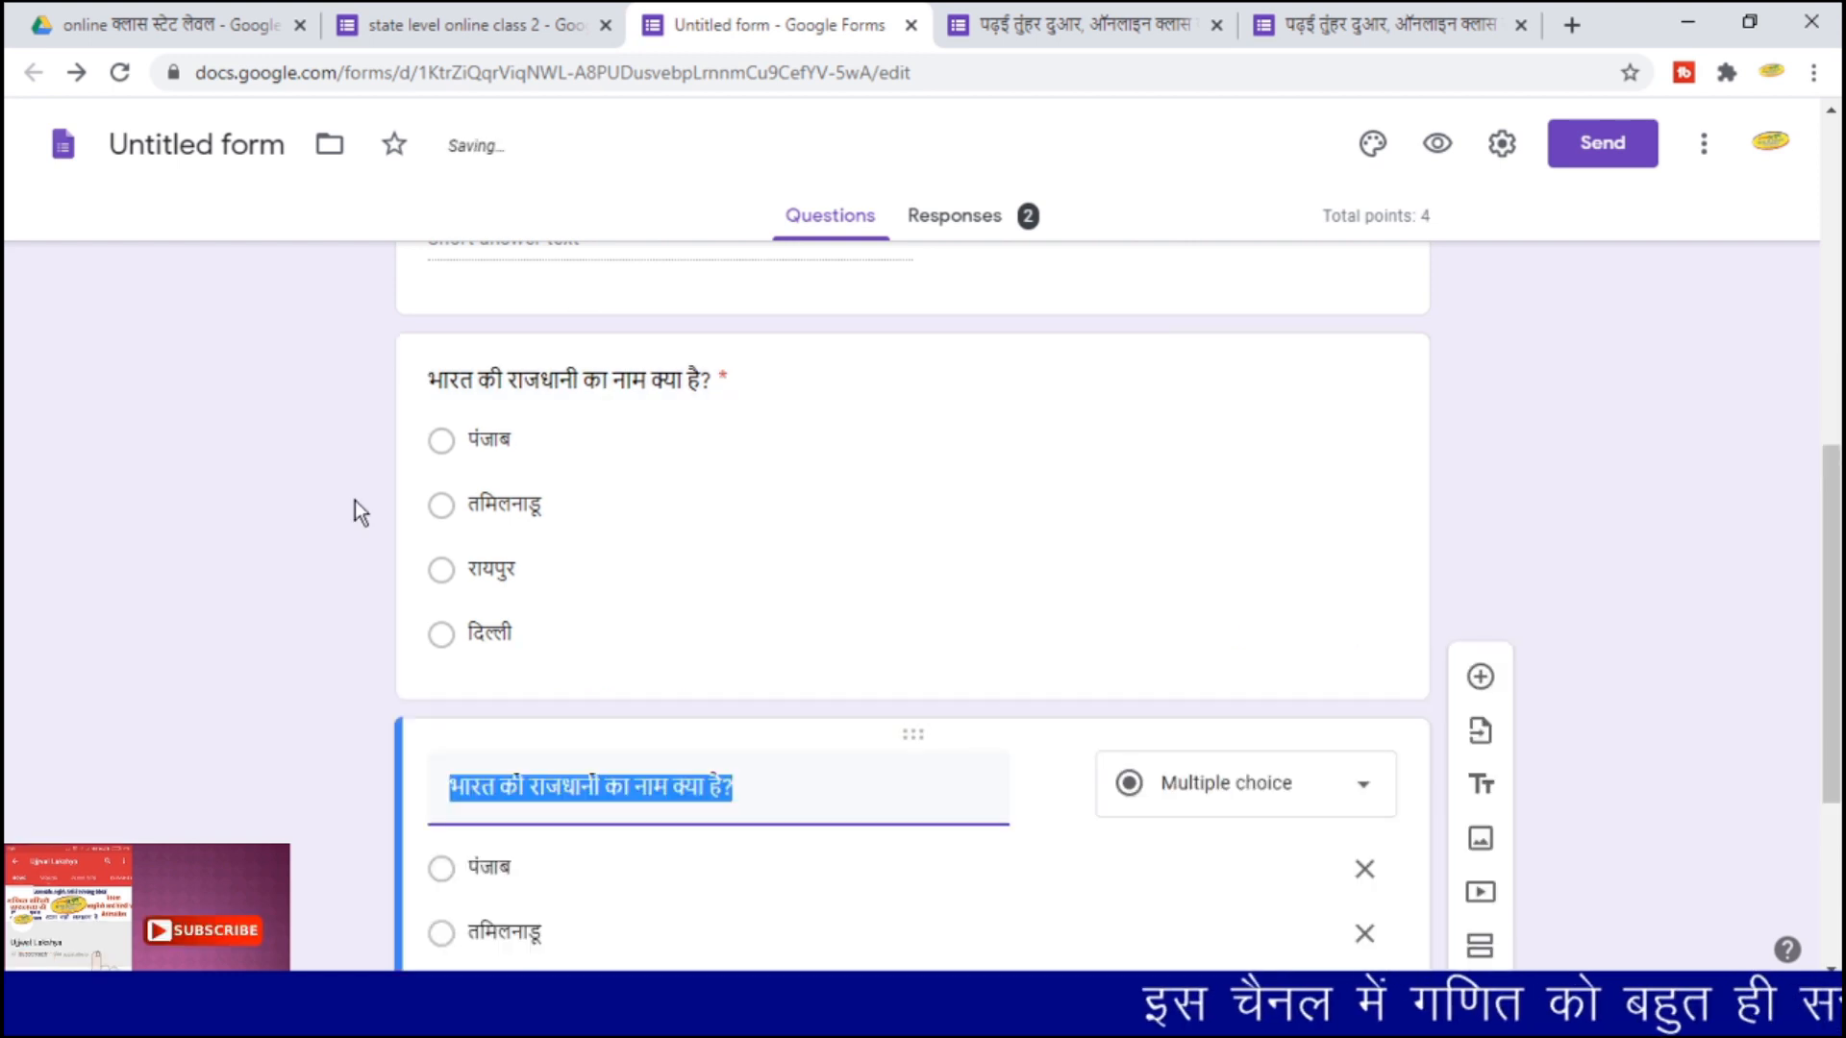
scroll(748, 690, down, 3)
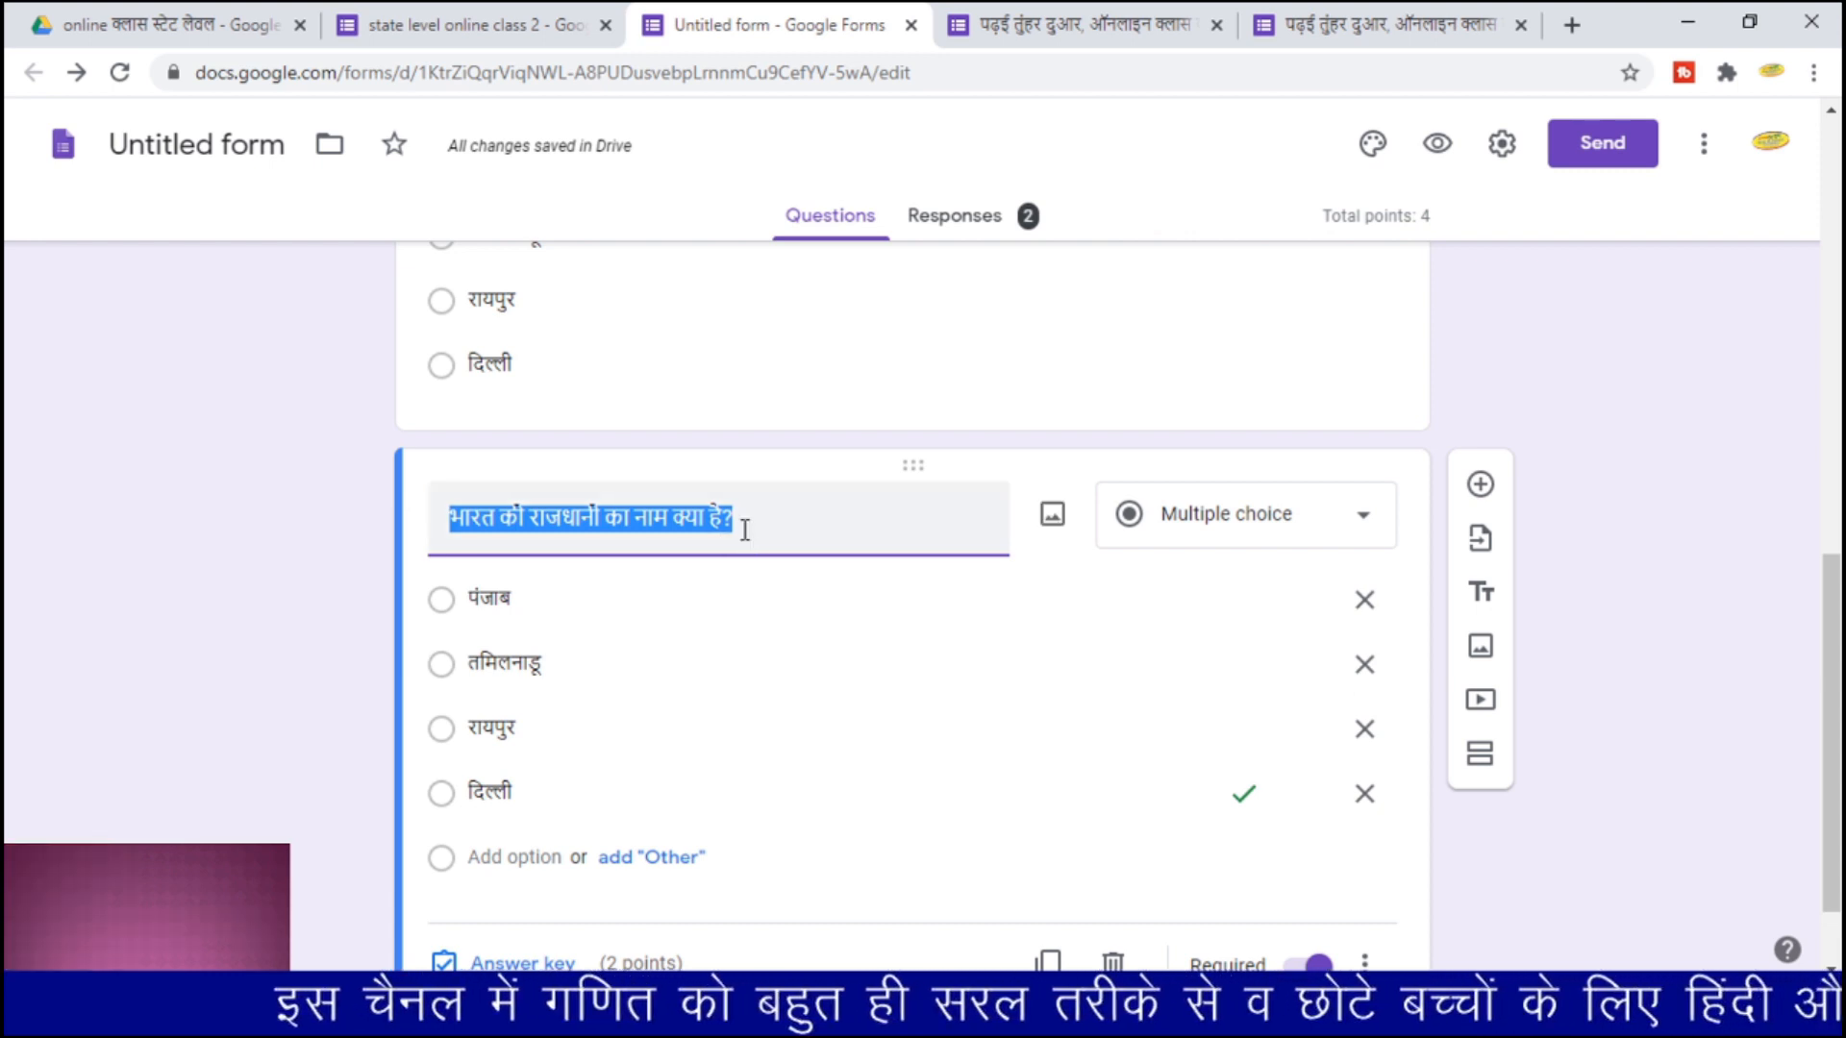
click(496, 519)
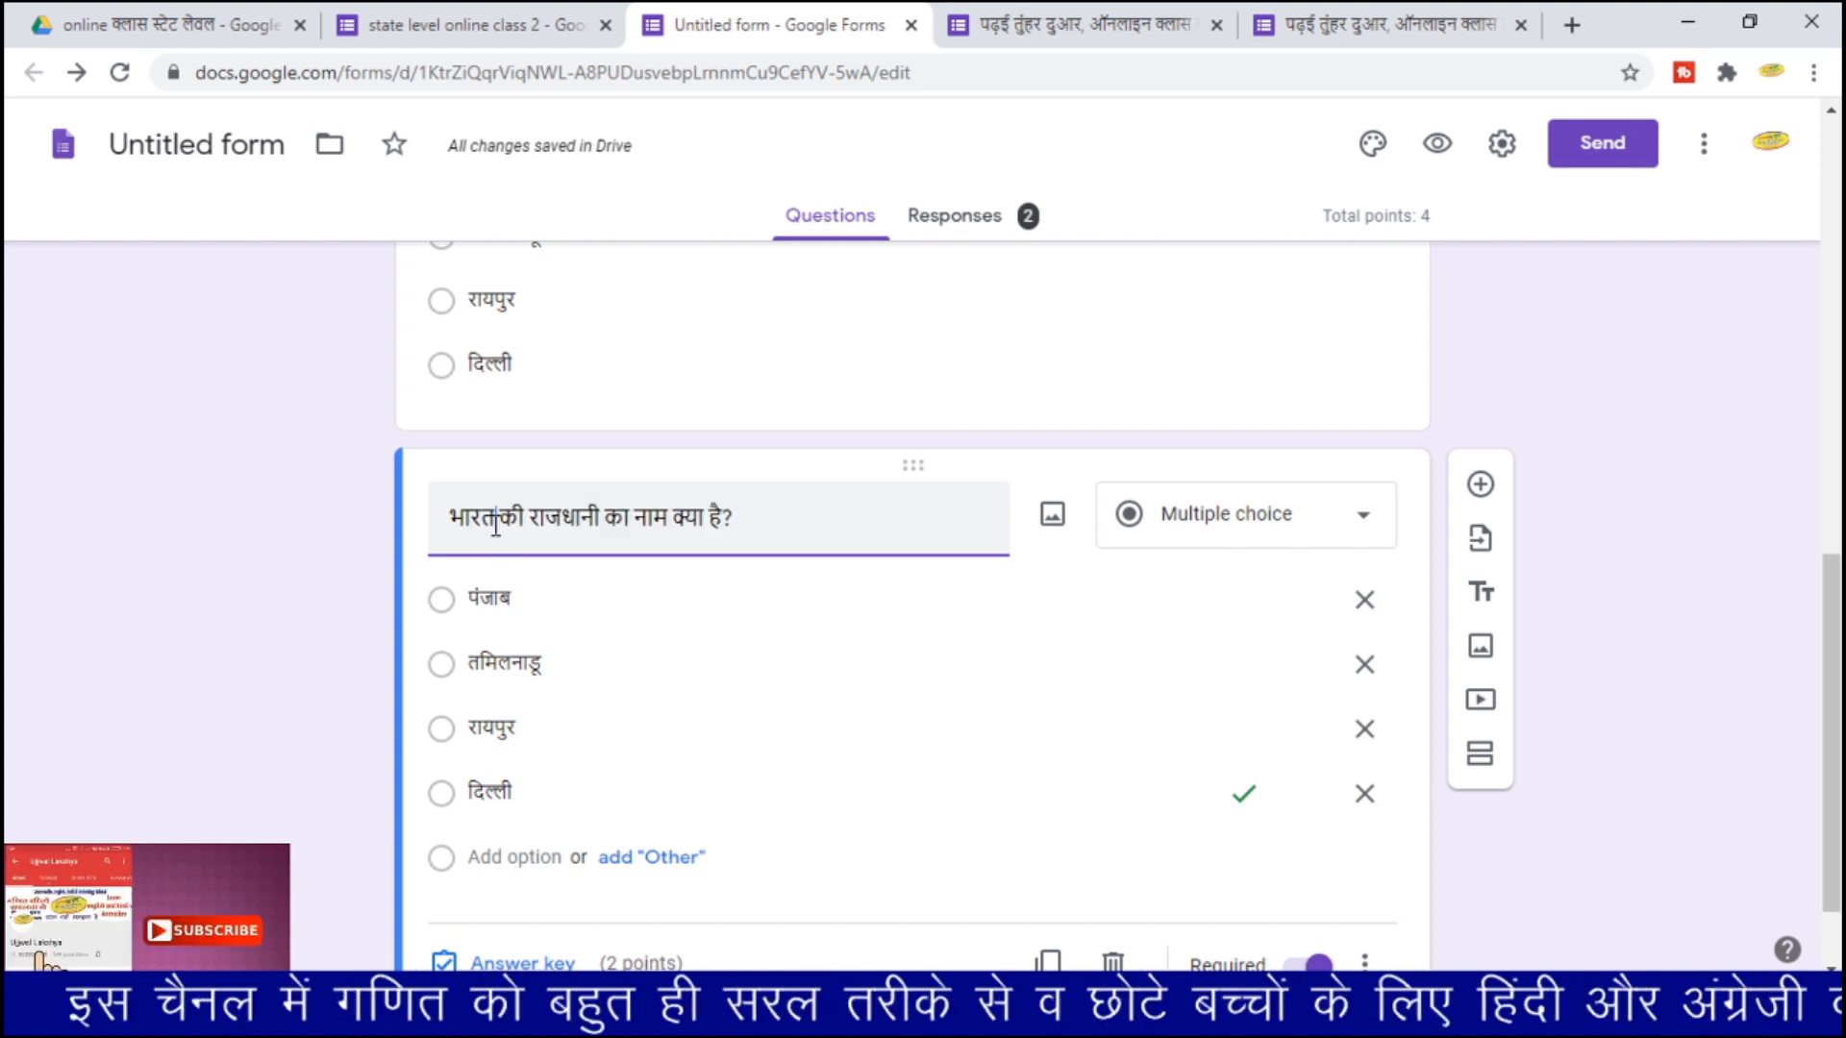
double_click(496, 519)
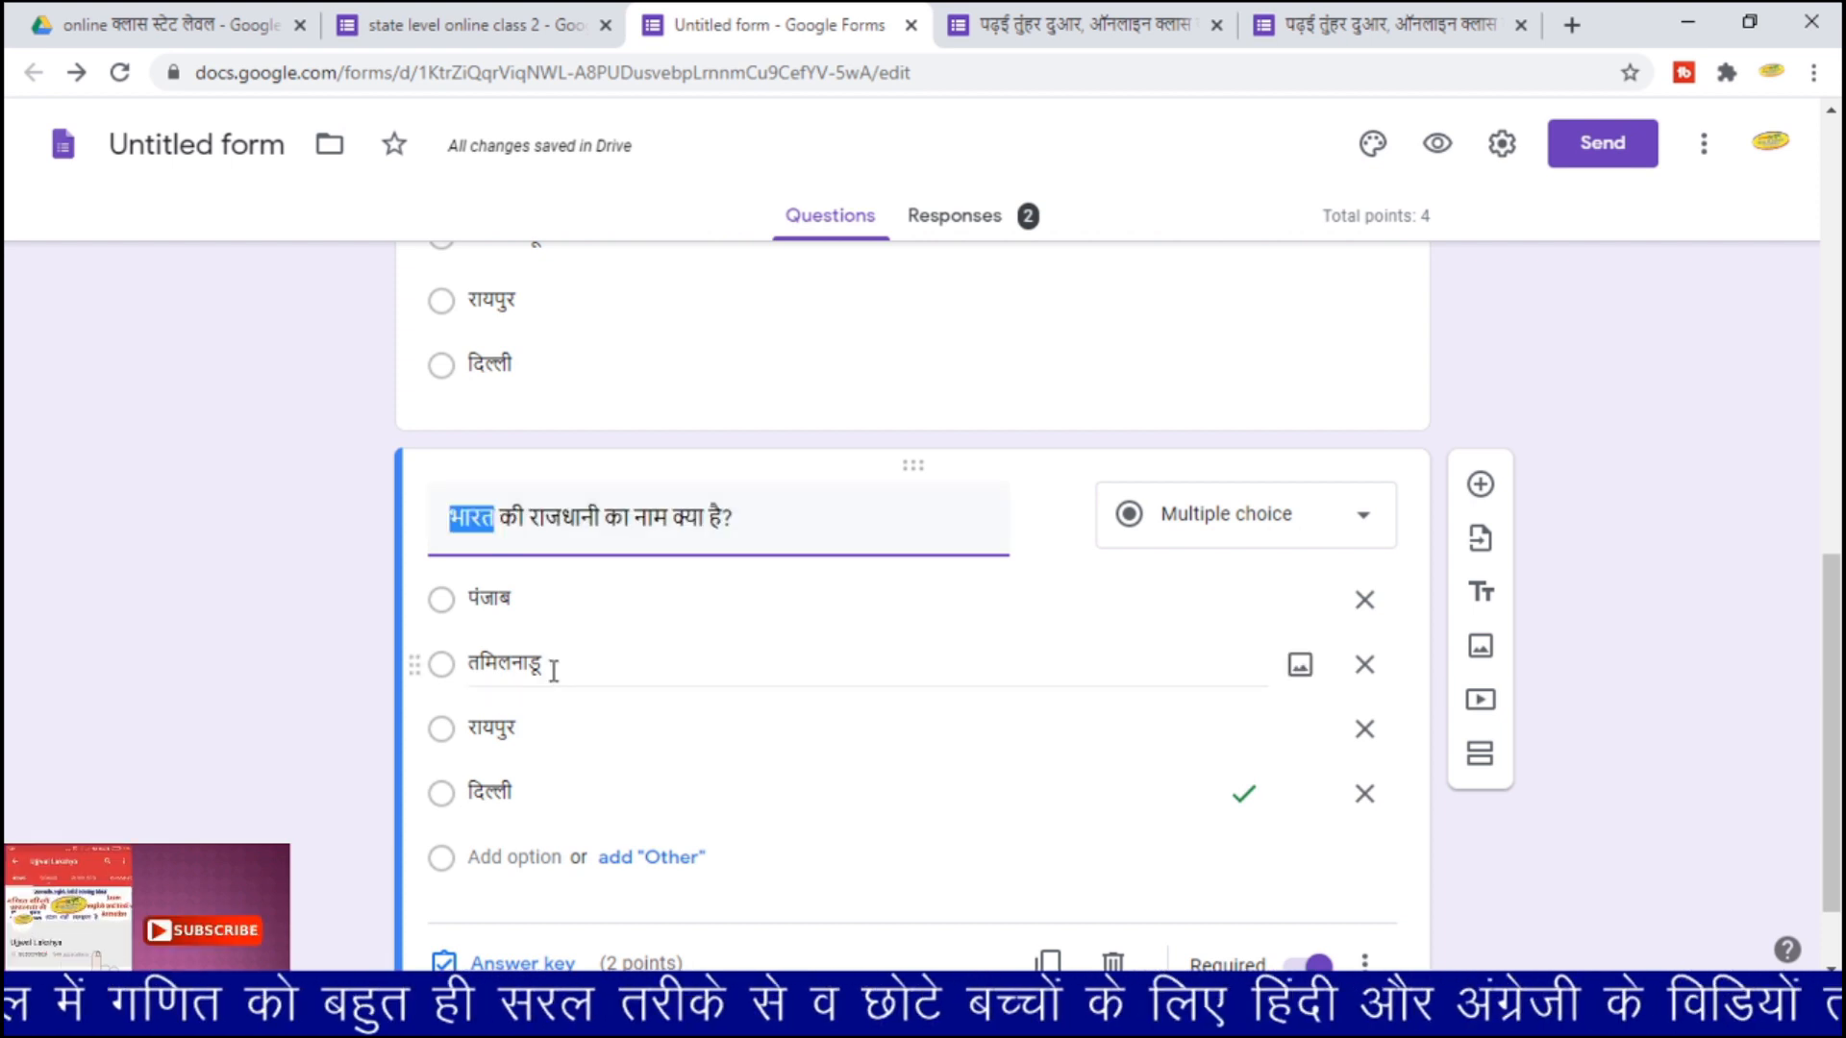
text(ch)
key(BackSpace)
key(BackSpace)
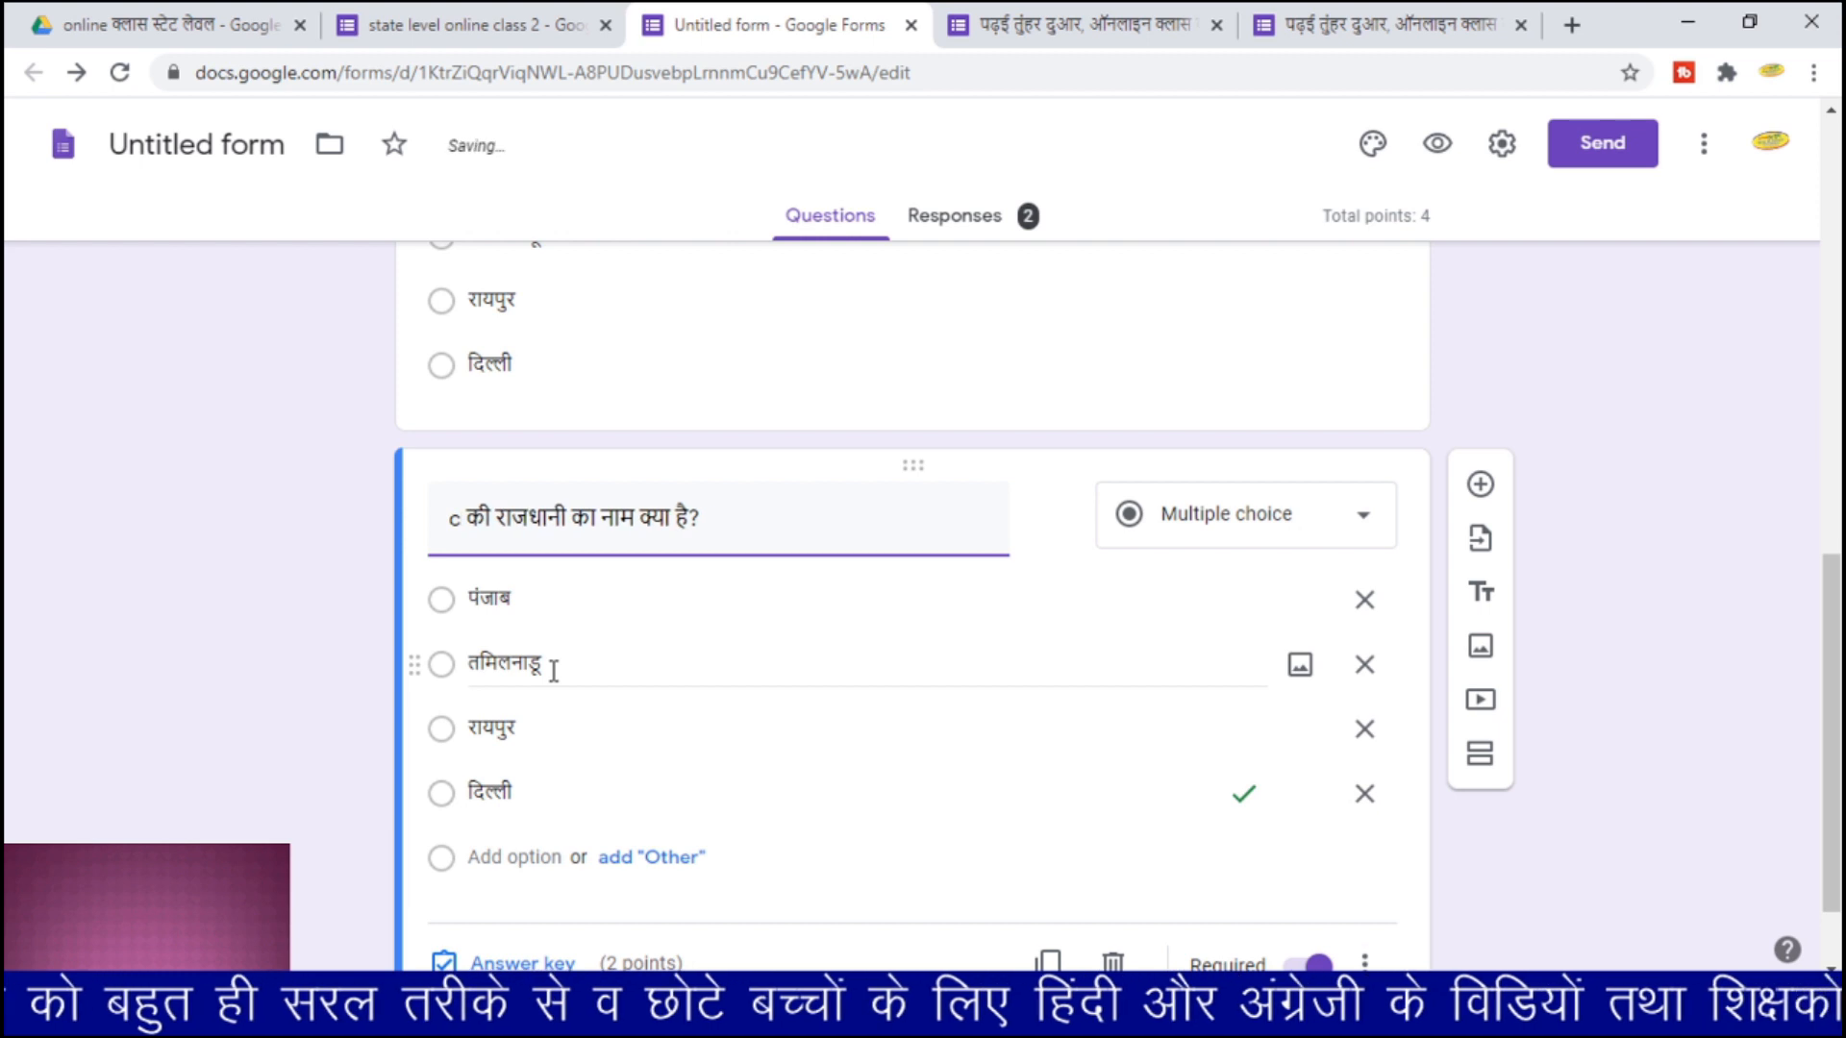
key(BackSpace)
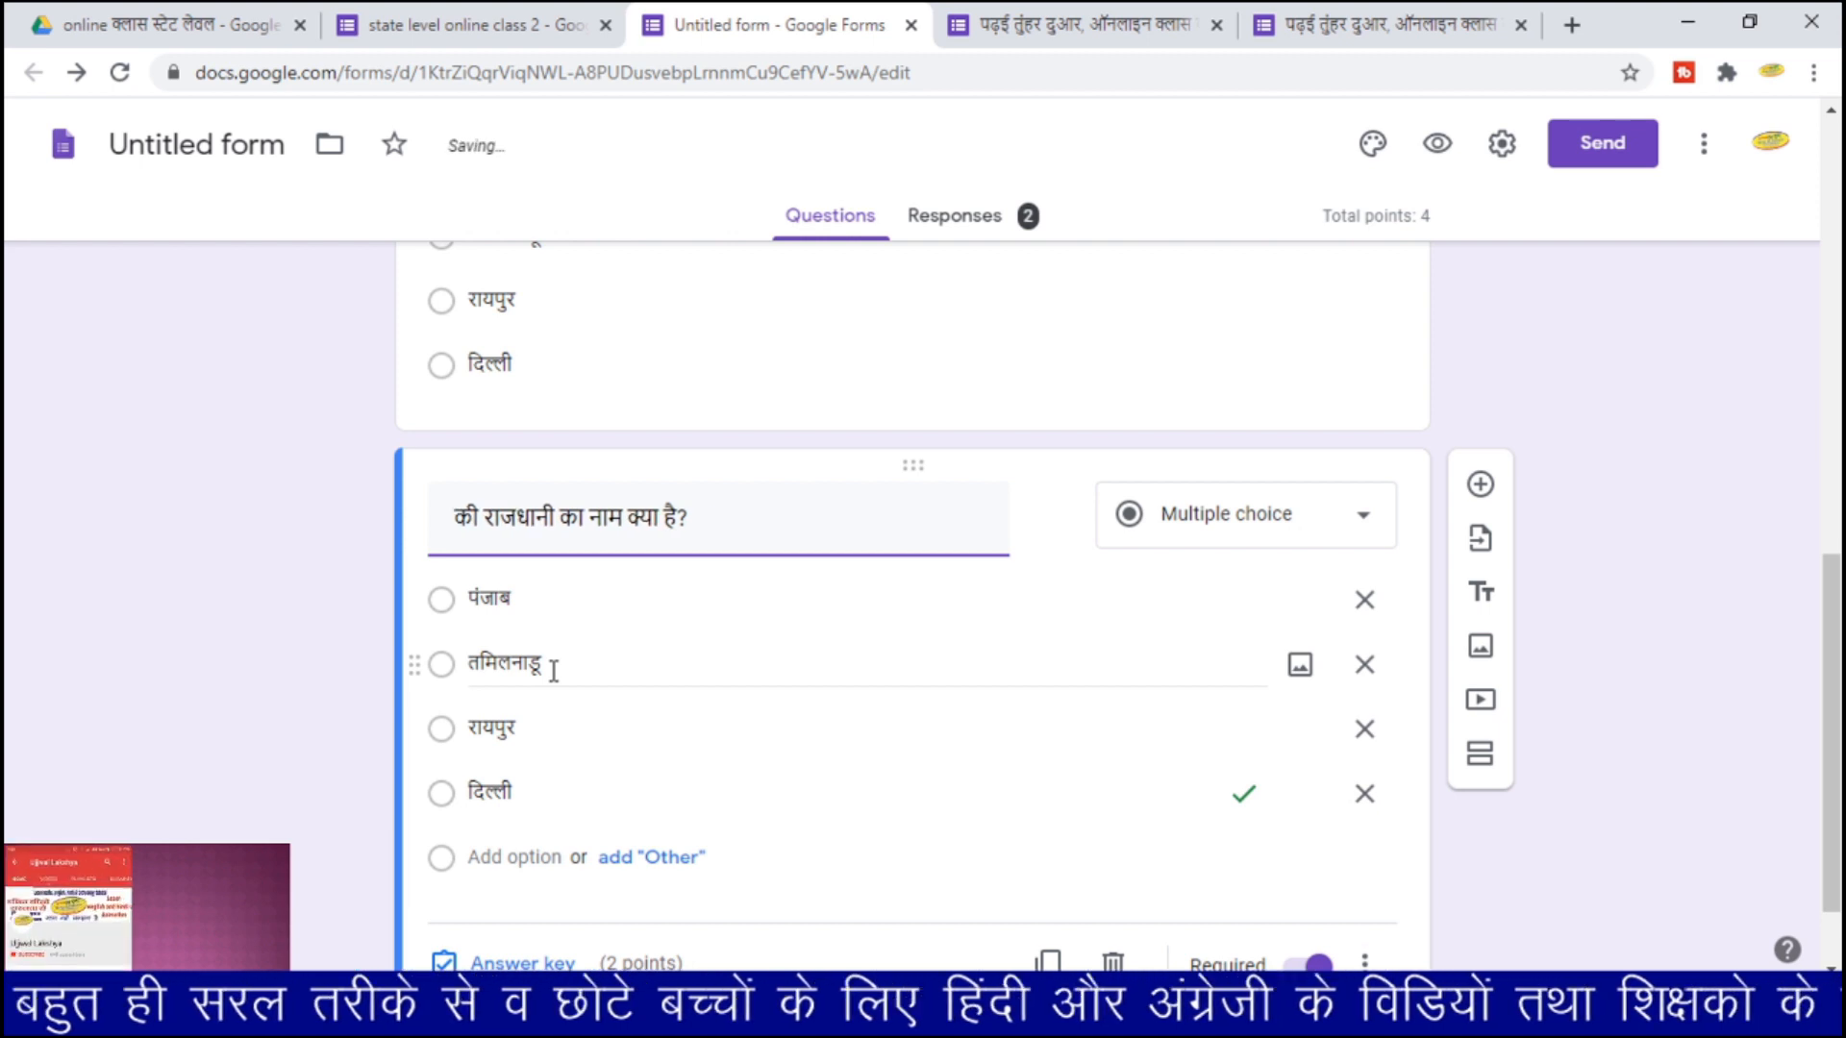
text(छत्तीसगढ़)
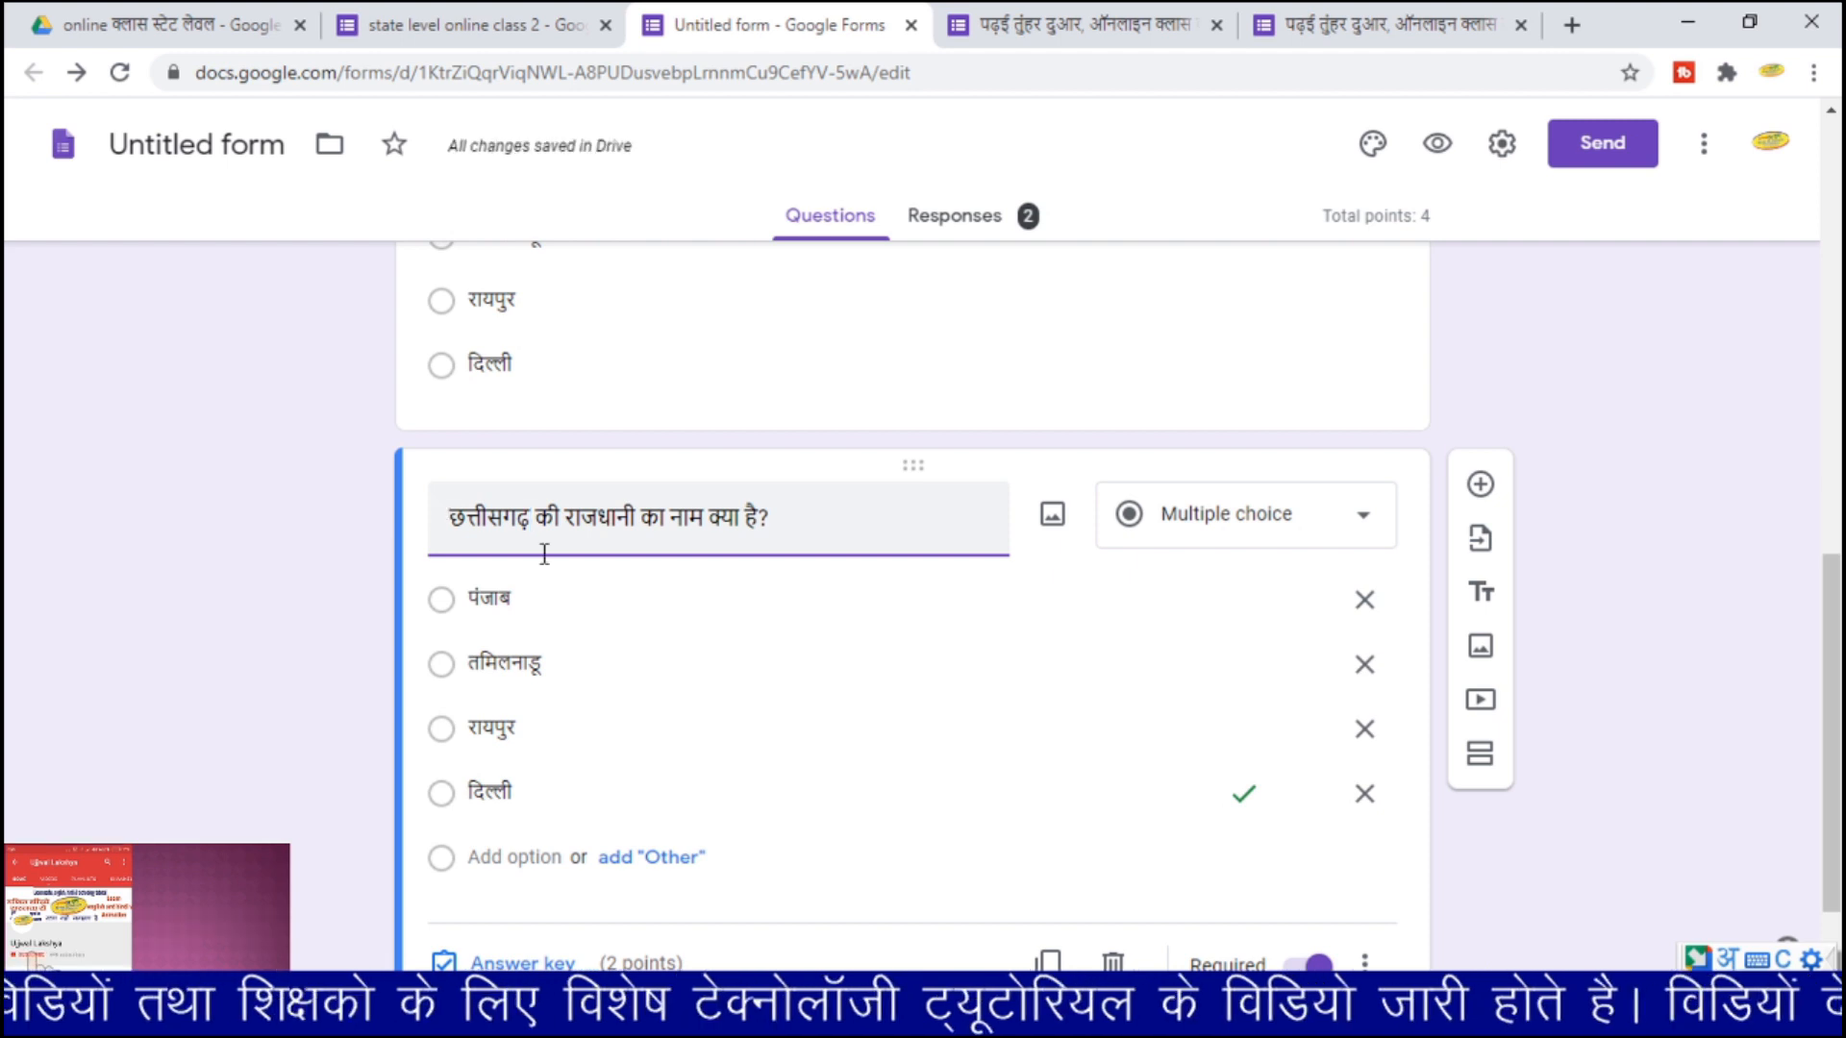
scroll(713, 456, up, 3)
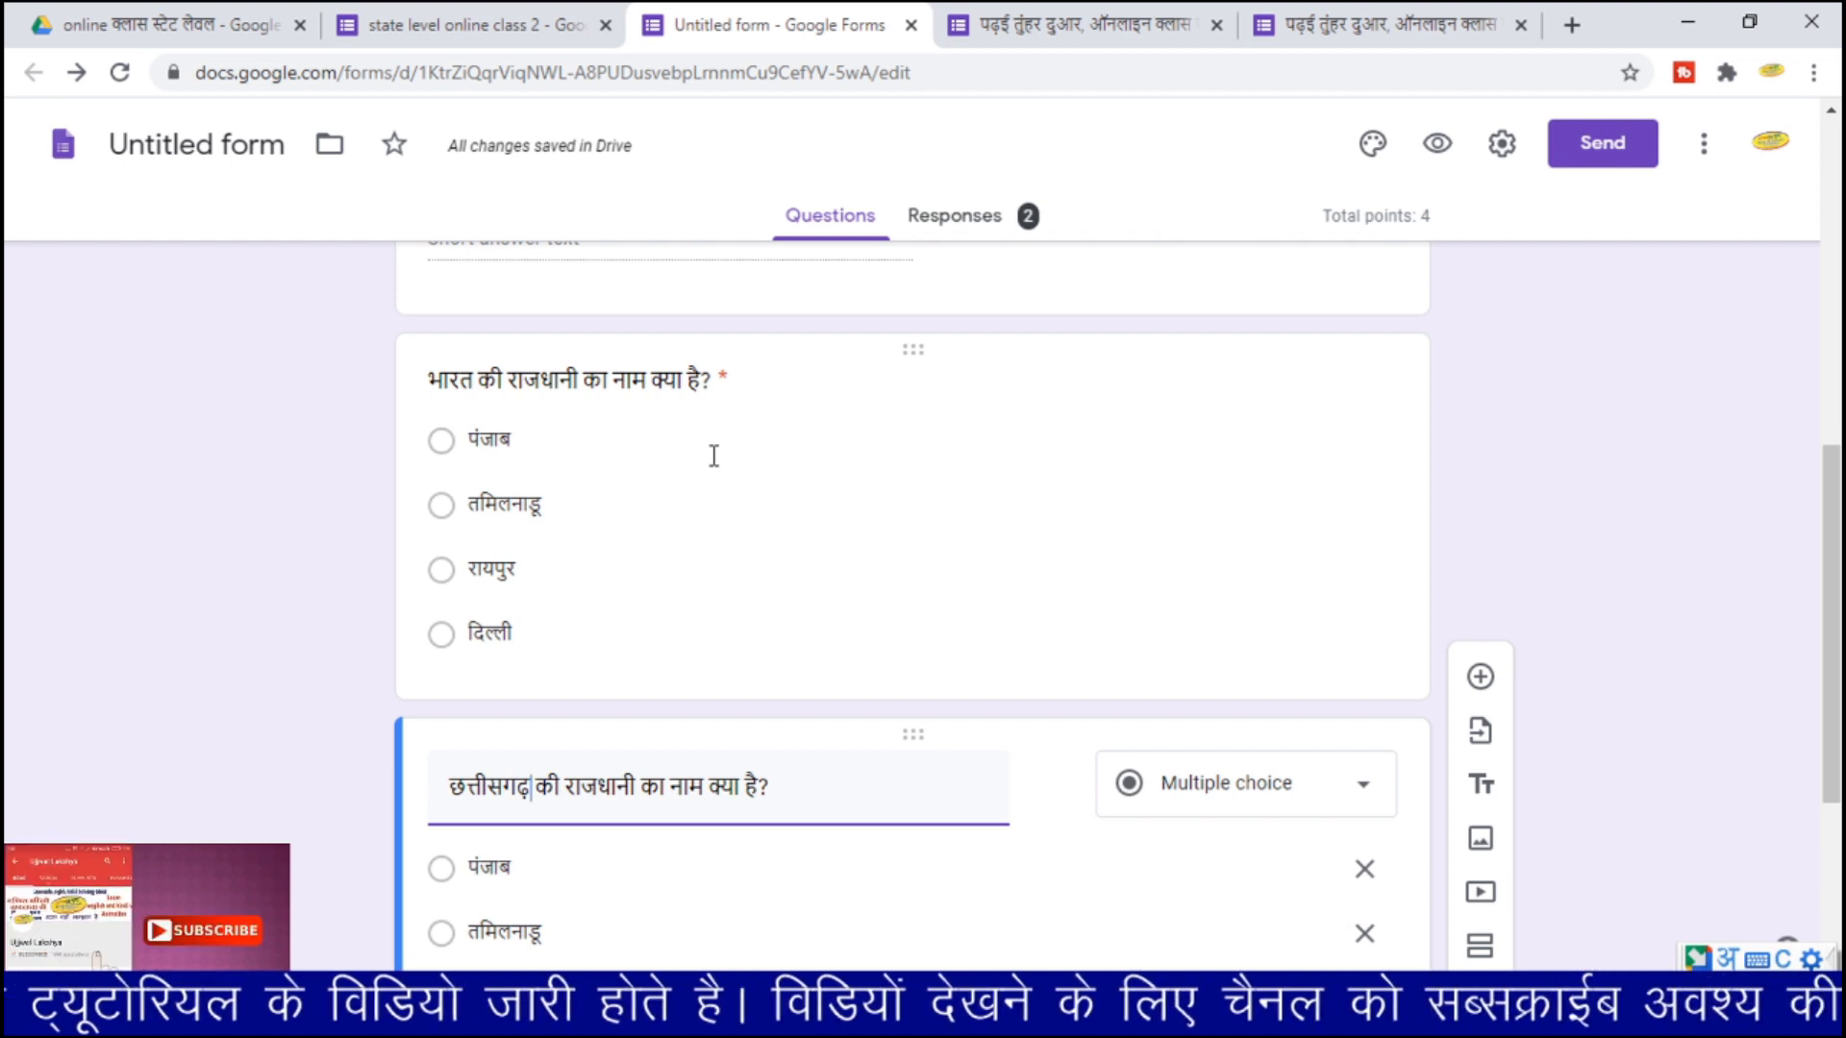
scroll(713, 456, down, 4)
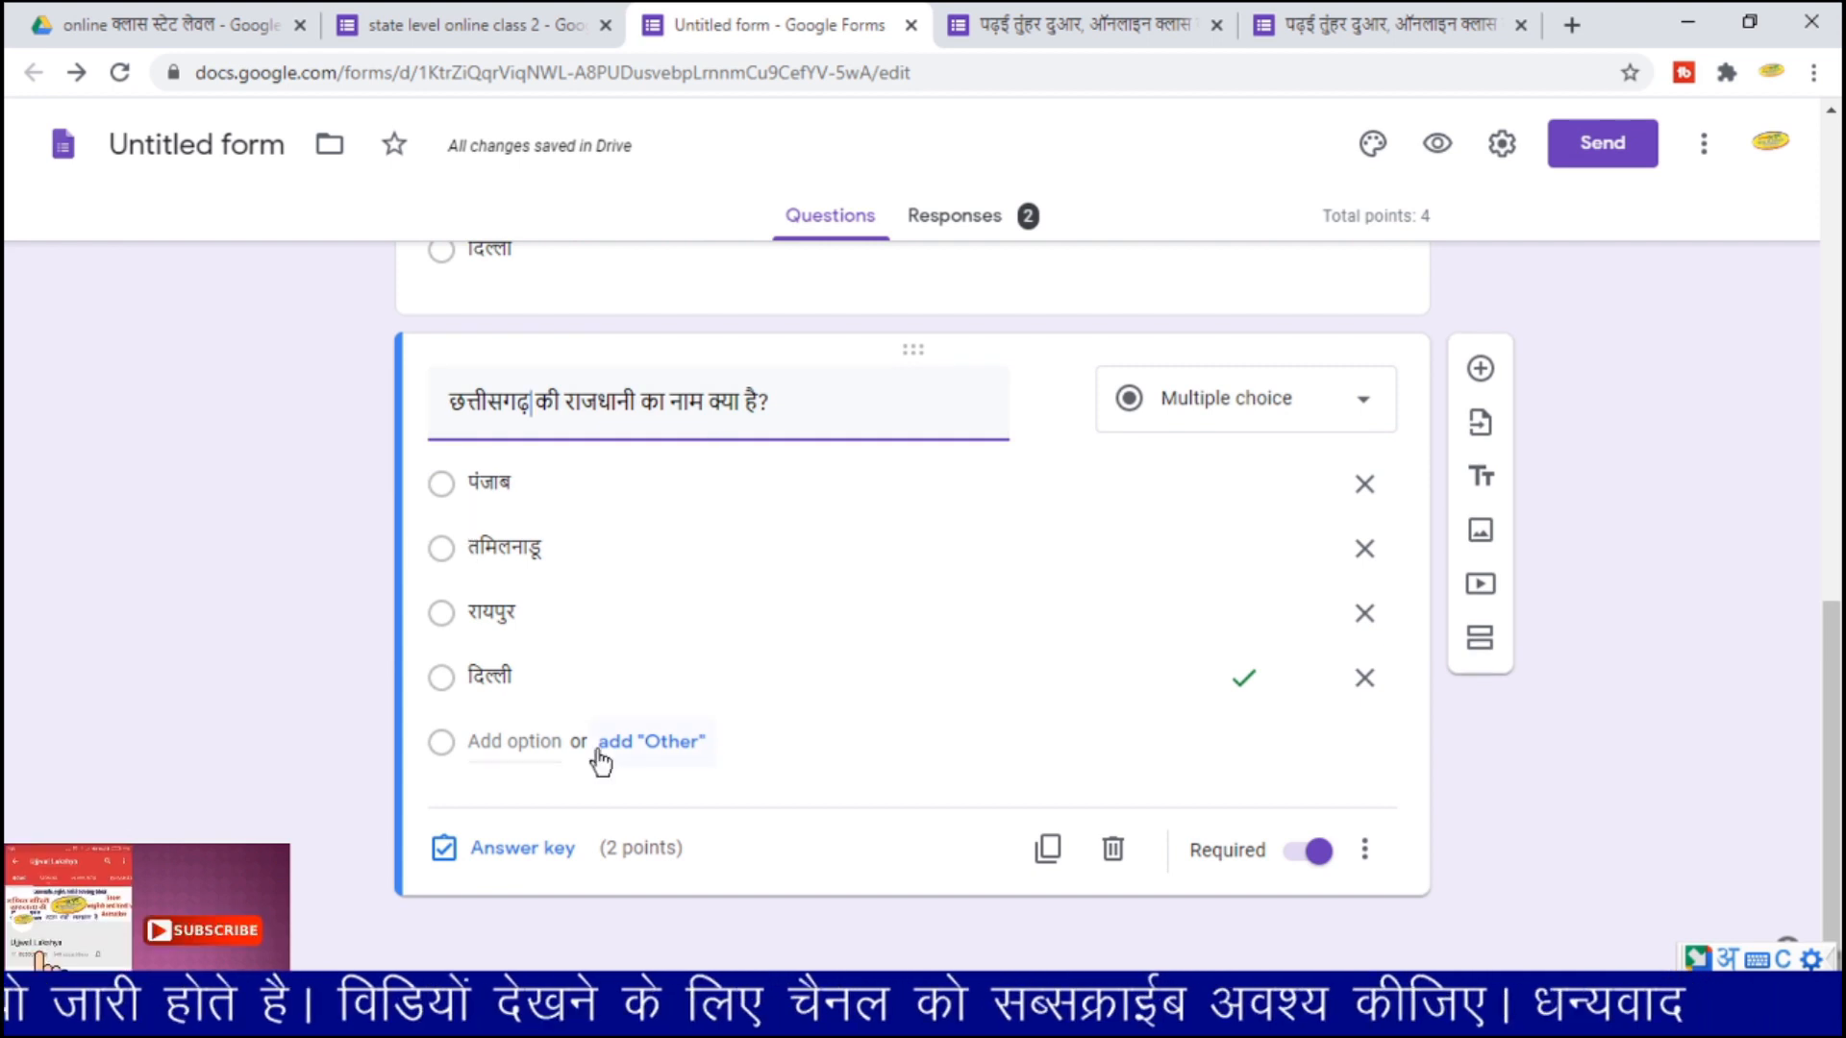
scroll(707, 555, up, 4)
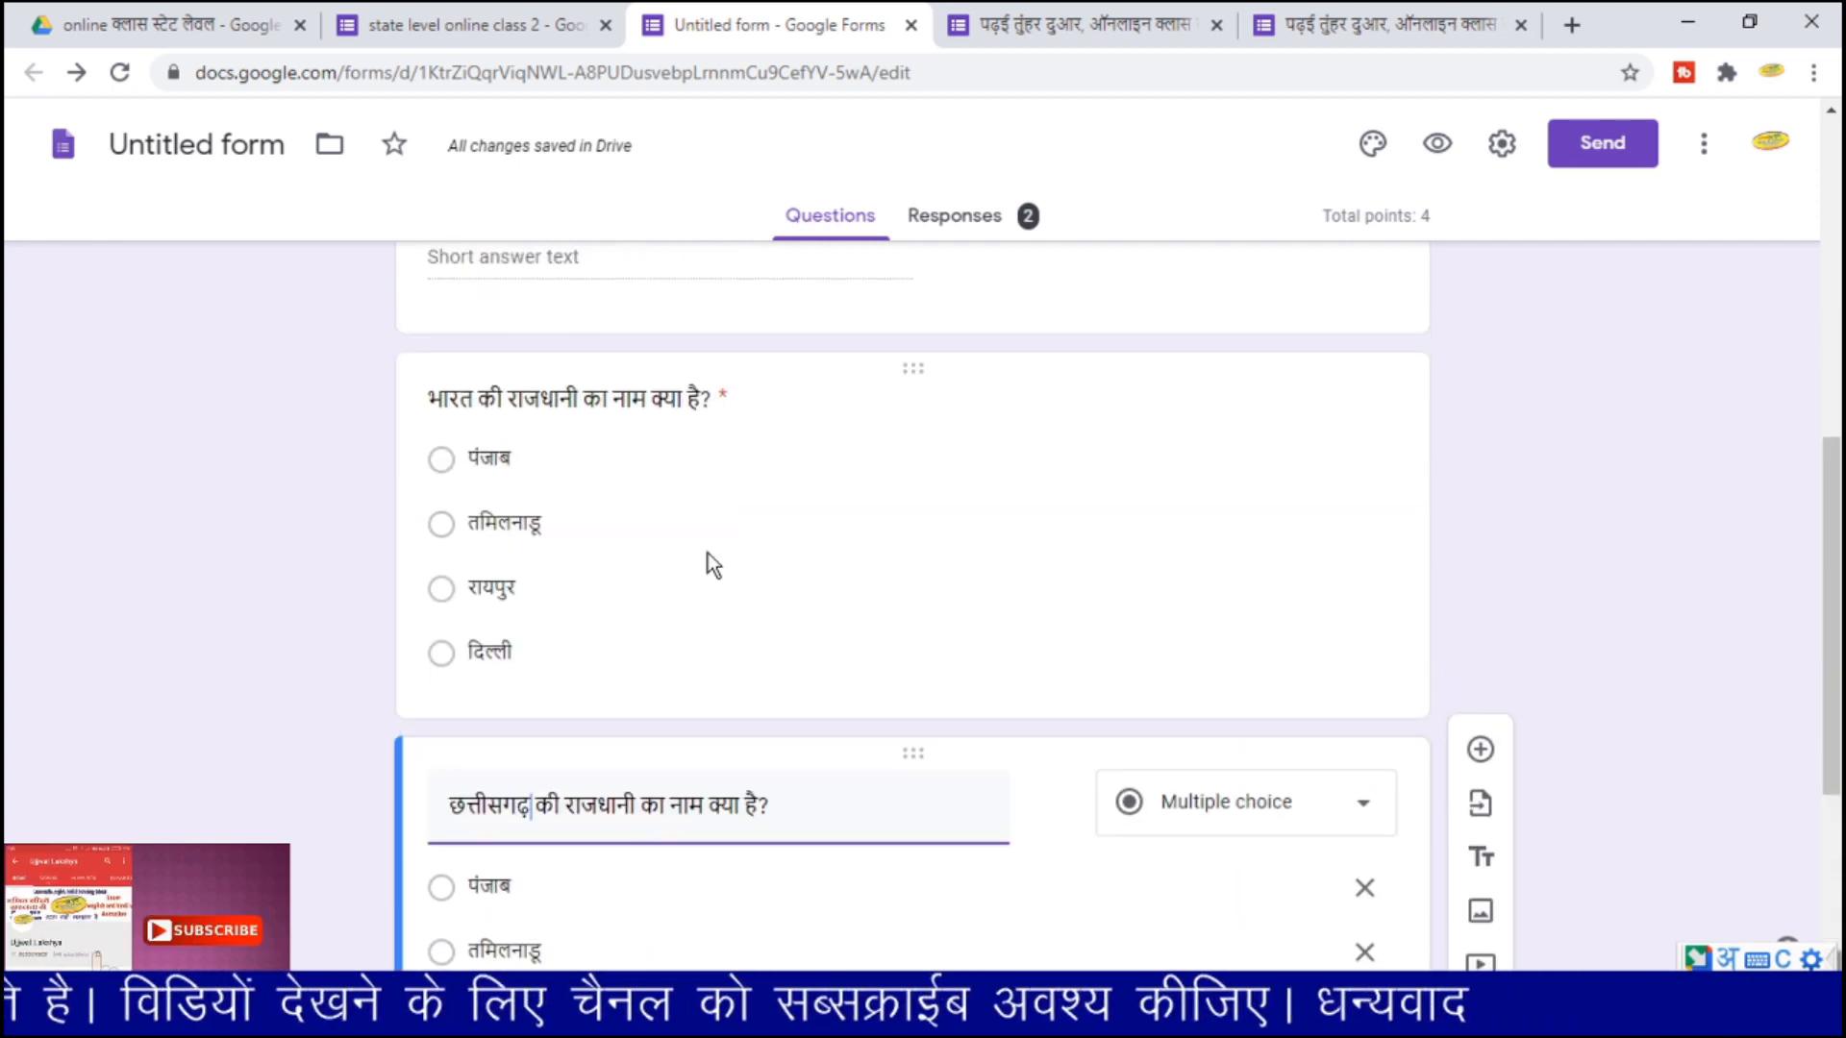
scroll(688, 529, down, 3)
scroll(587, 378, up, 4)
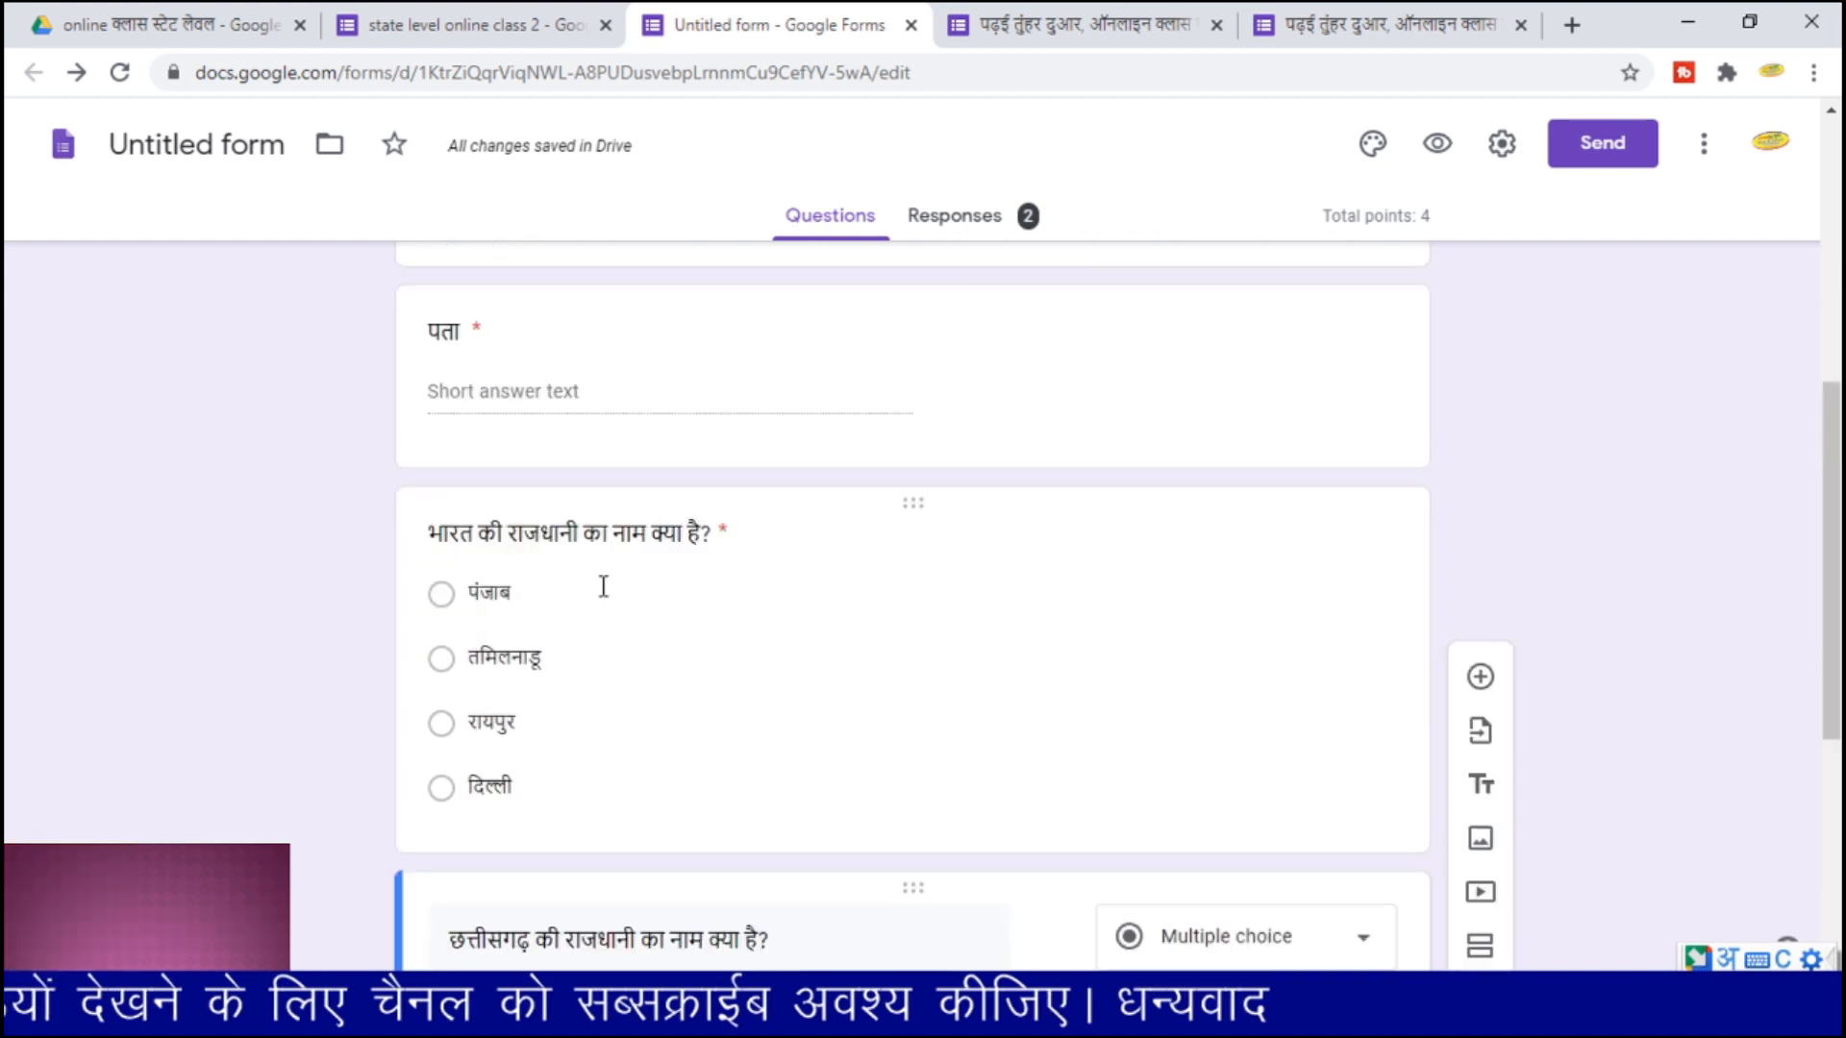
scroll(603, 586, down, 1)
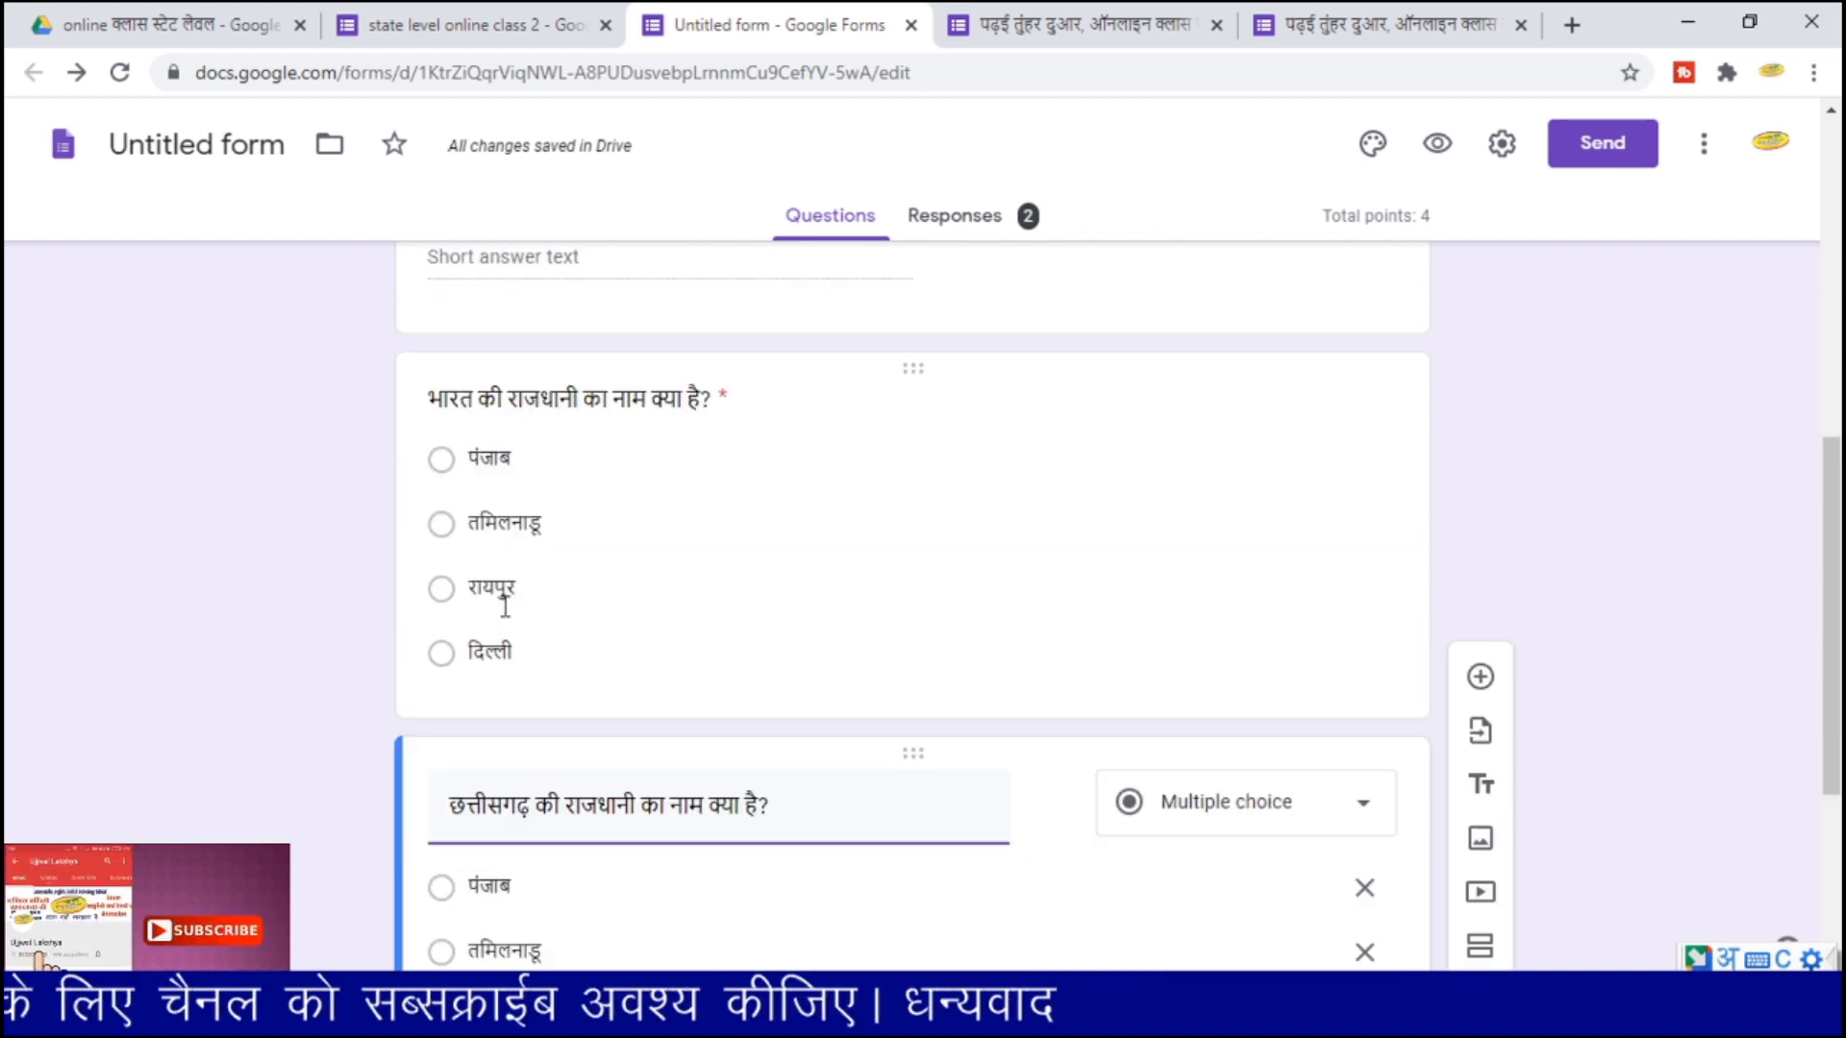
- In the छत्तीसगढ़ question's answer key, unmark "दिल्ली", mark "रायपुर" as the correct answer, and finish the key
scroll(844, 609, down, 4)
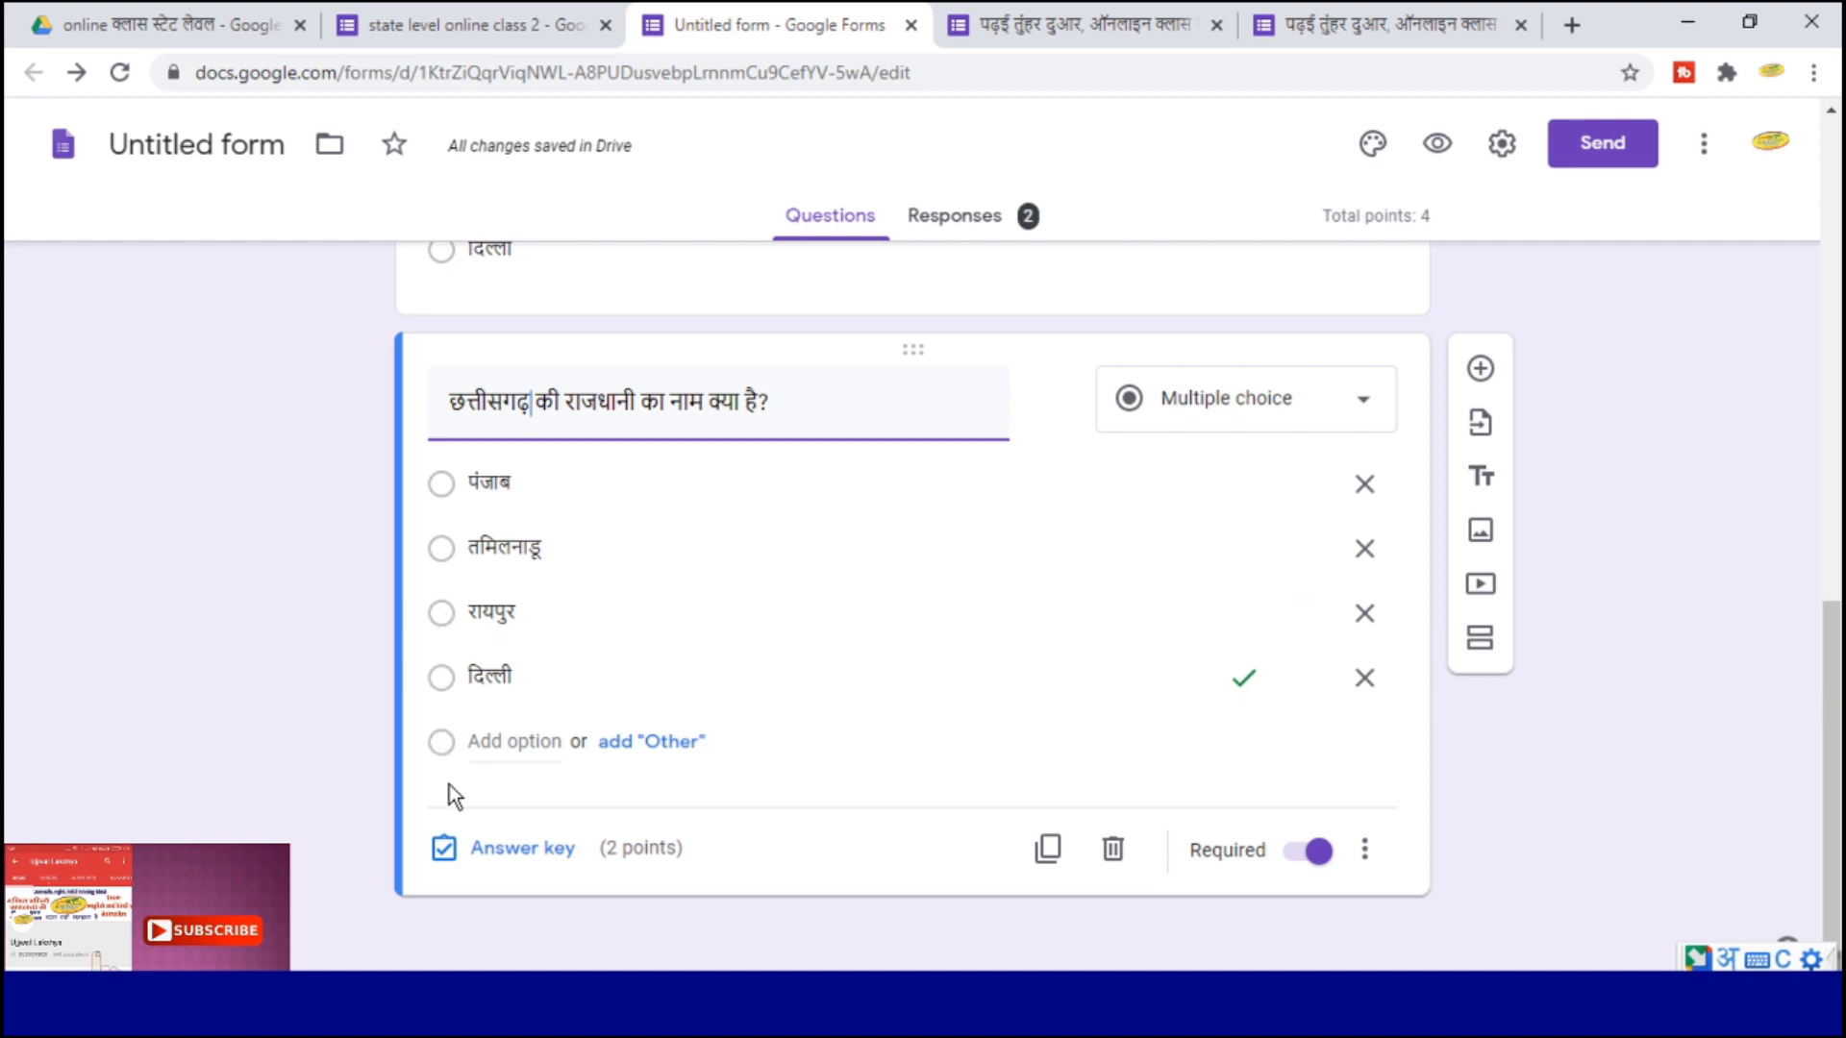
click(485, 849)
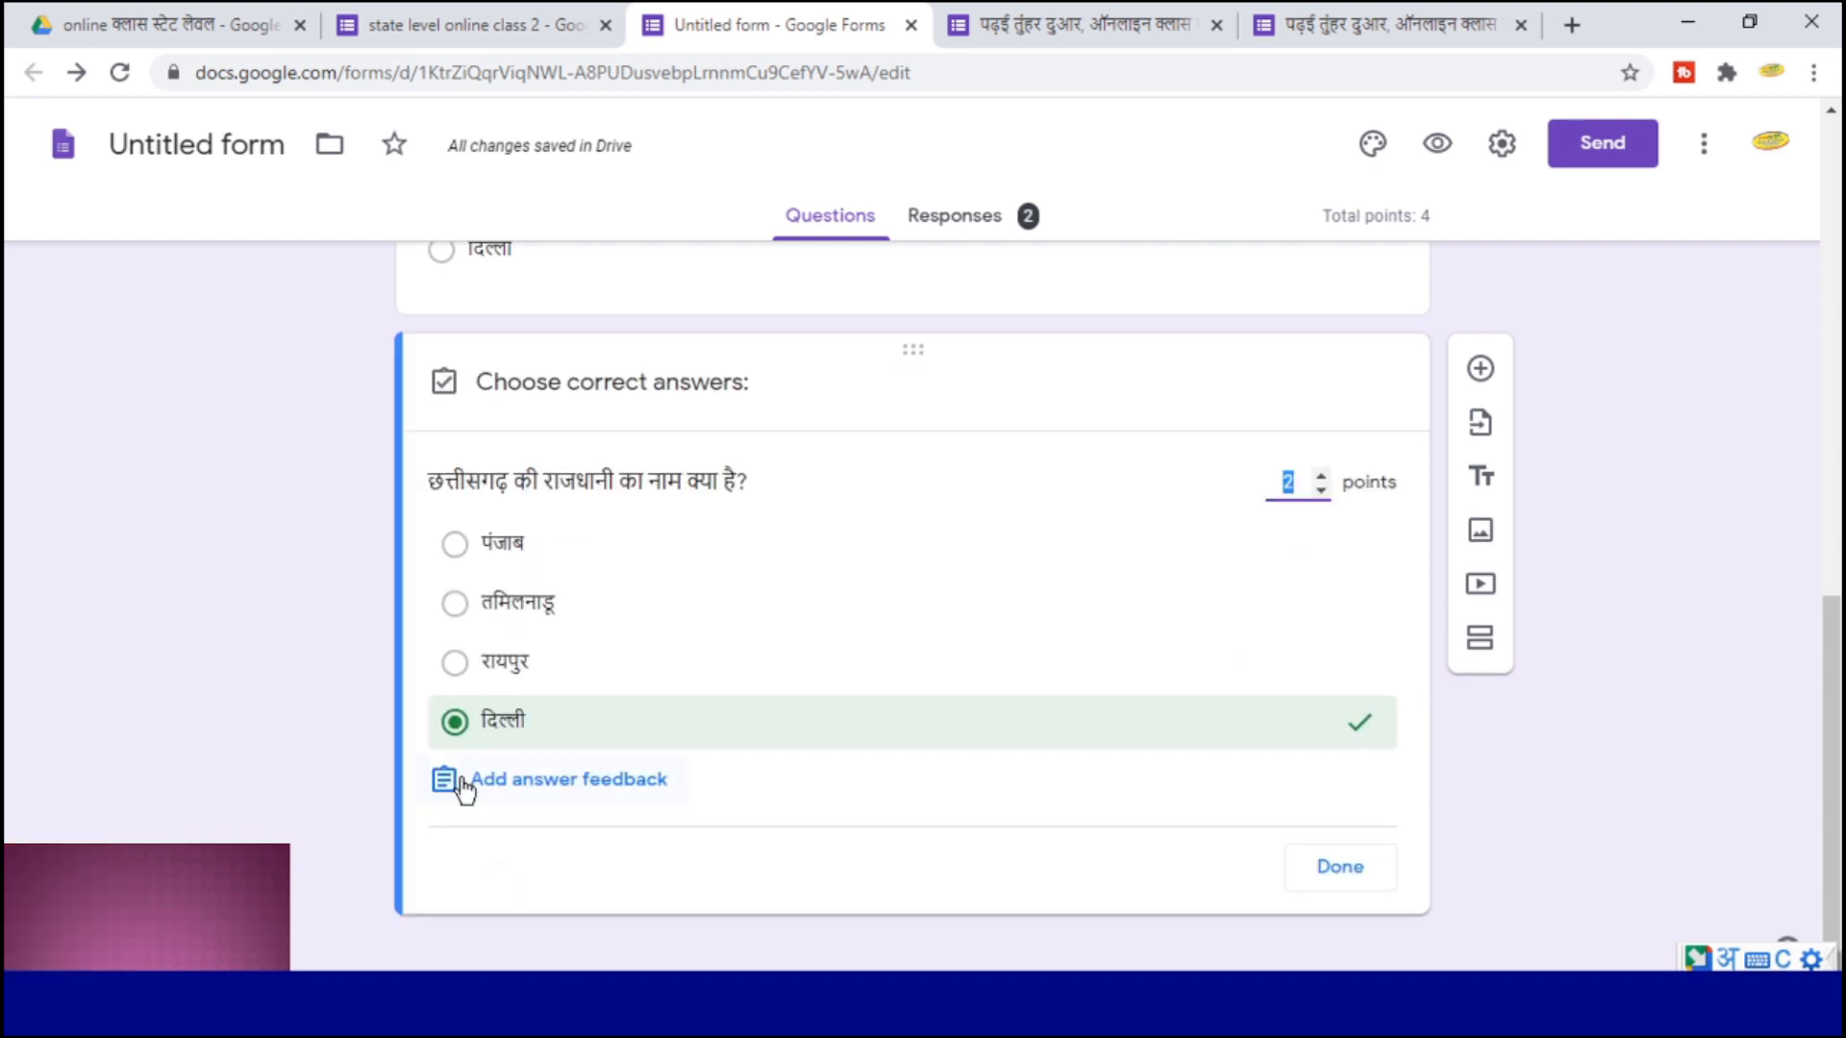
click(455, 721)
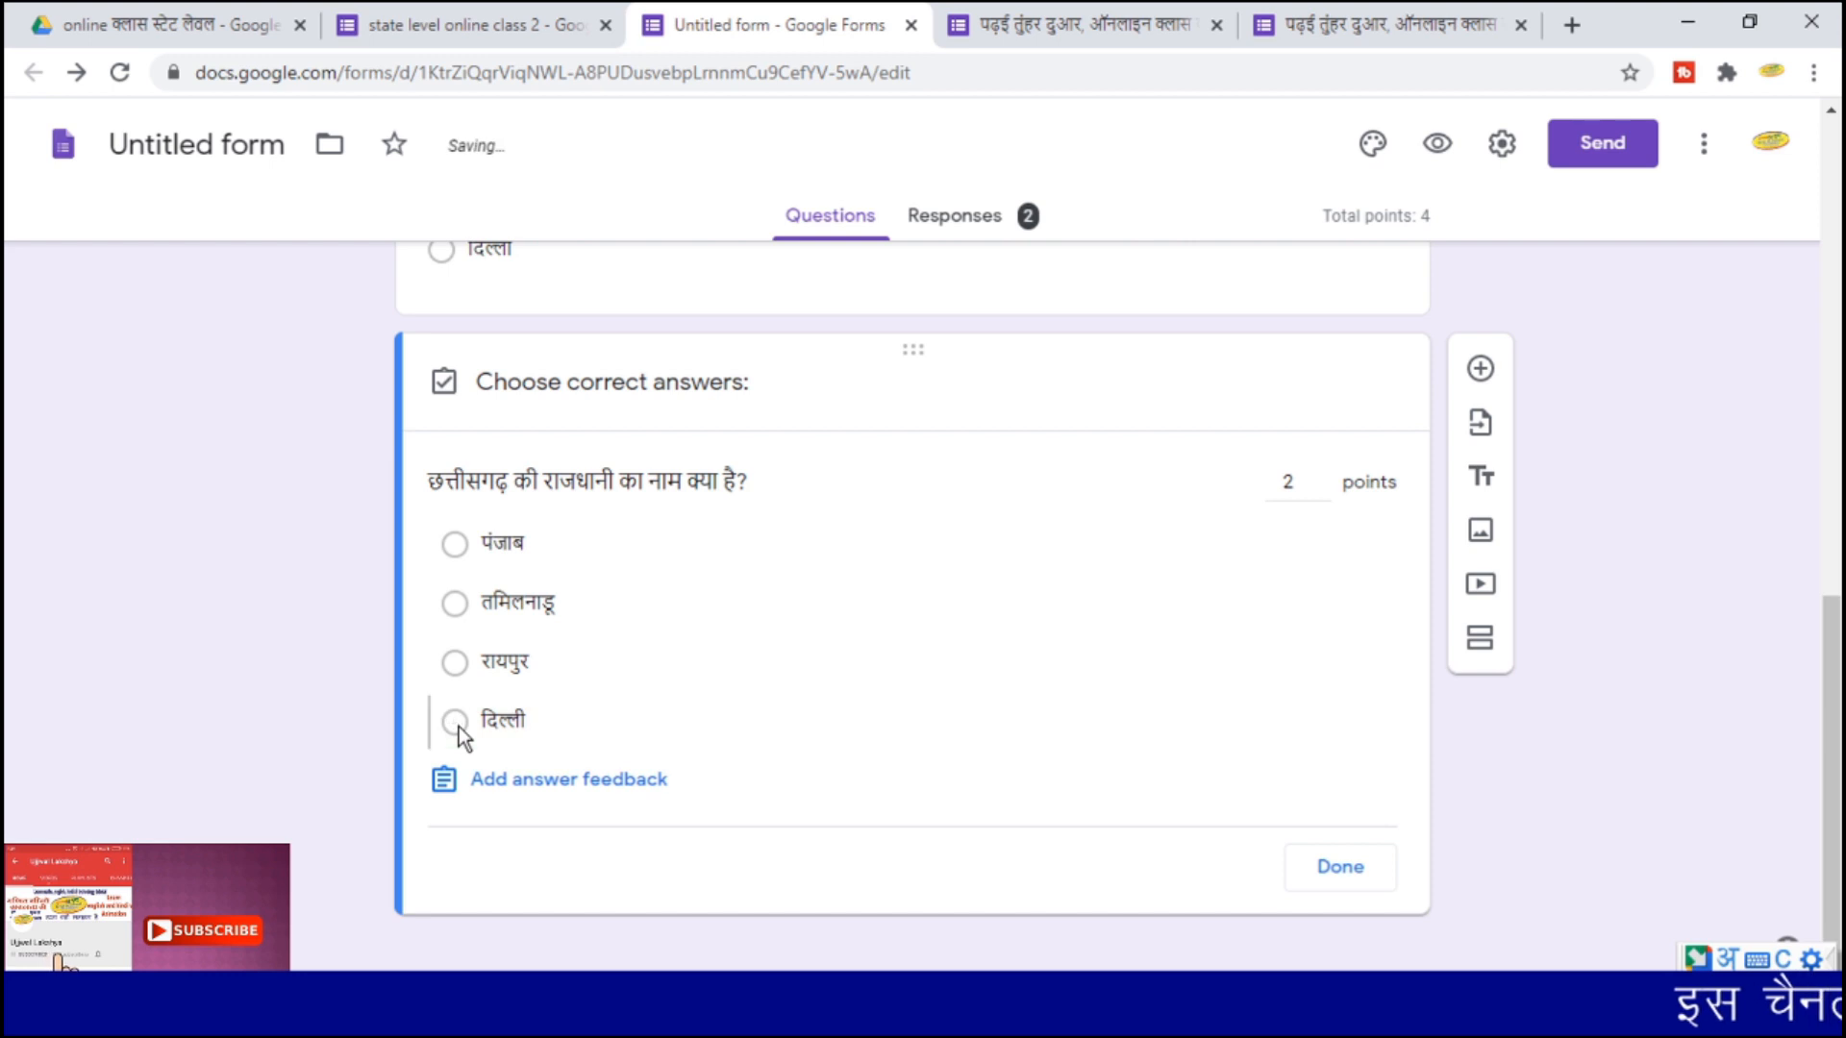
click(455, 663)
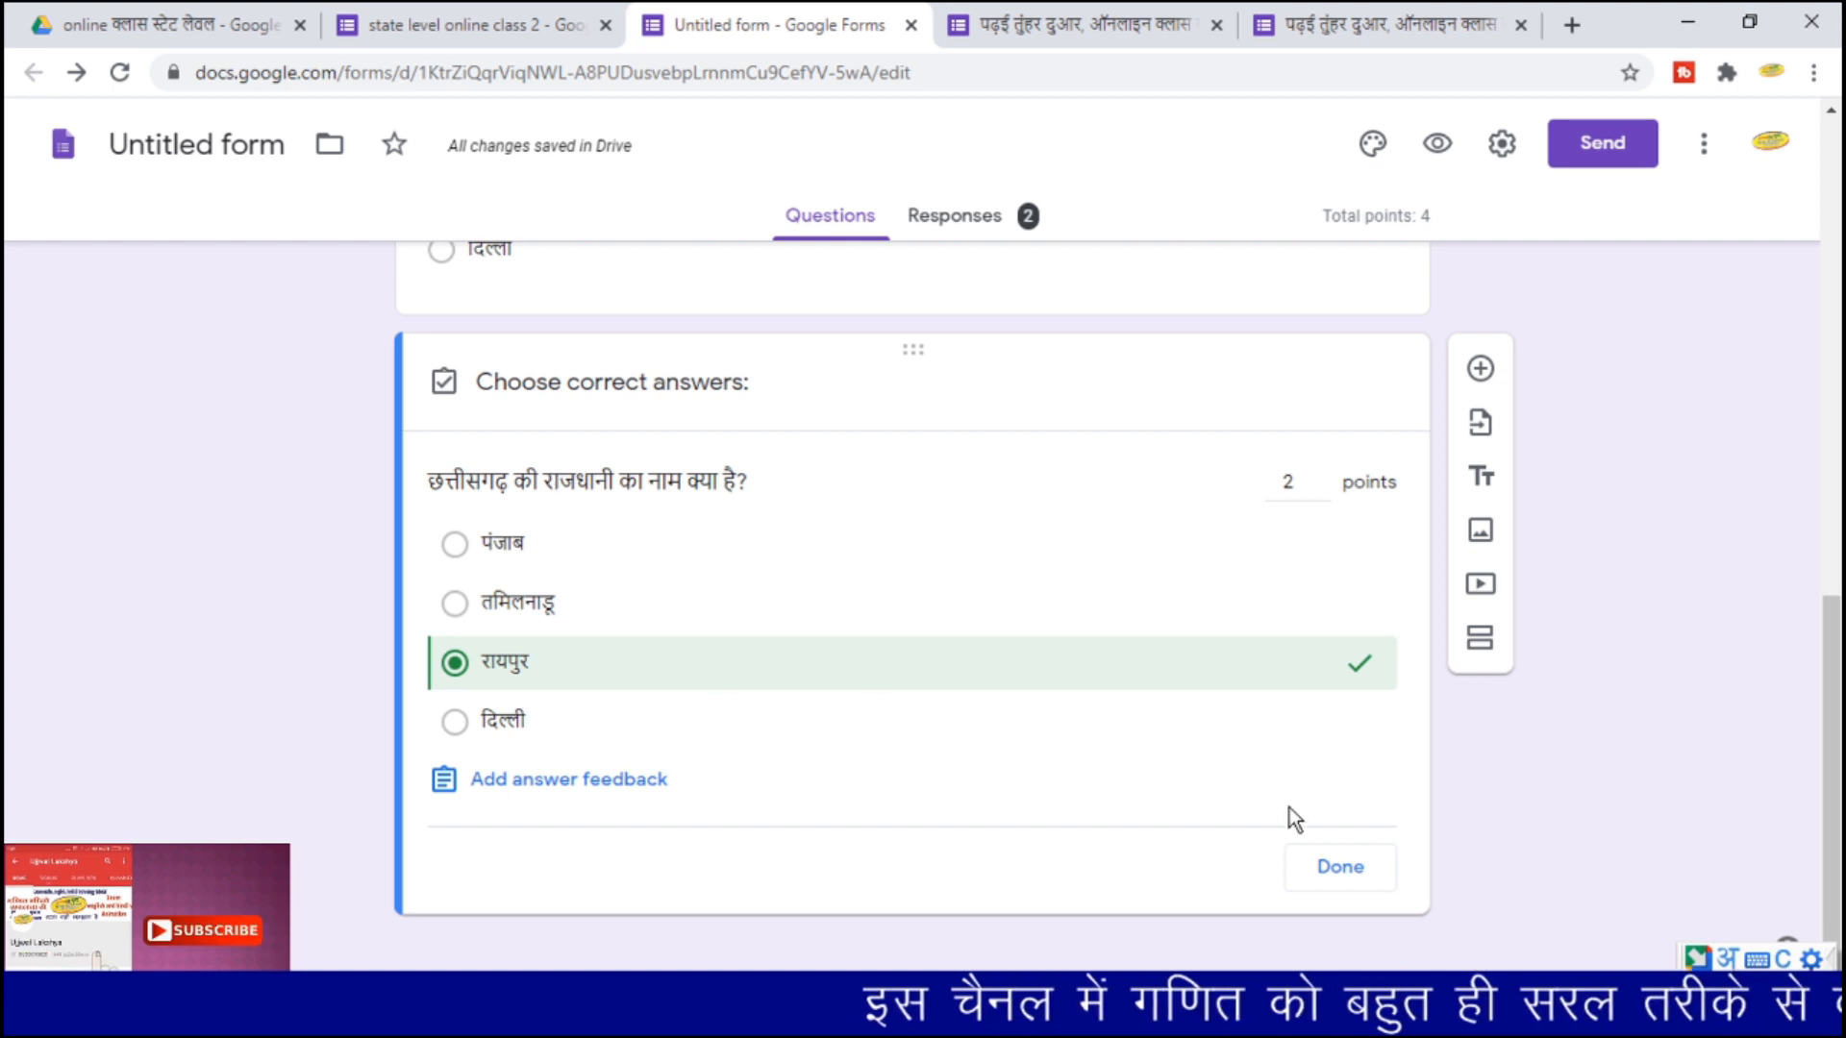
click(1341, 868)
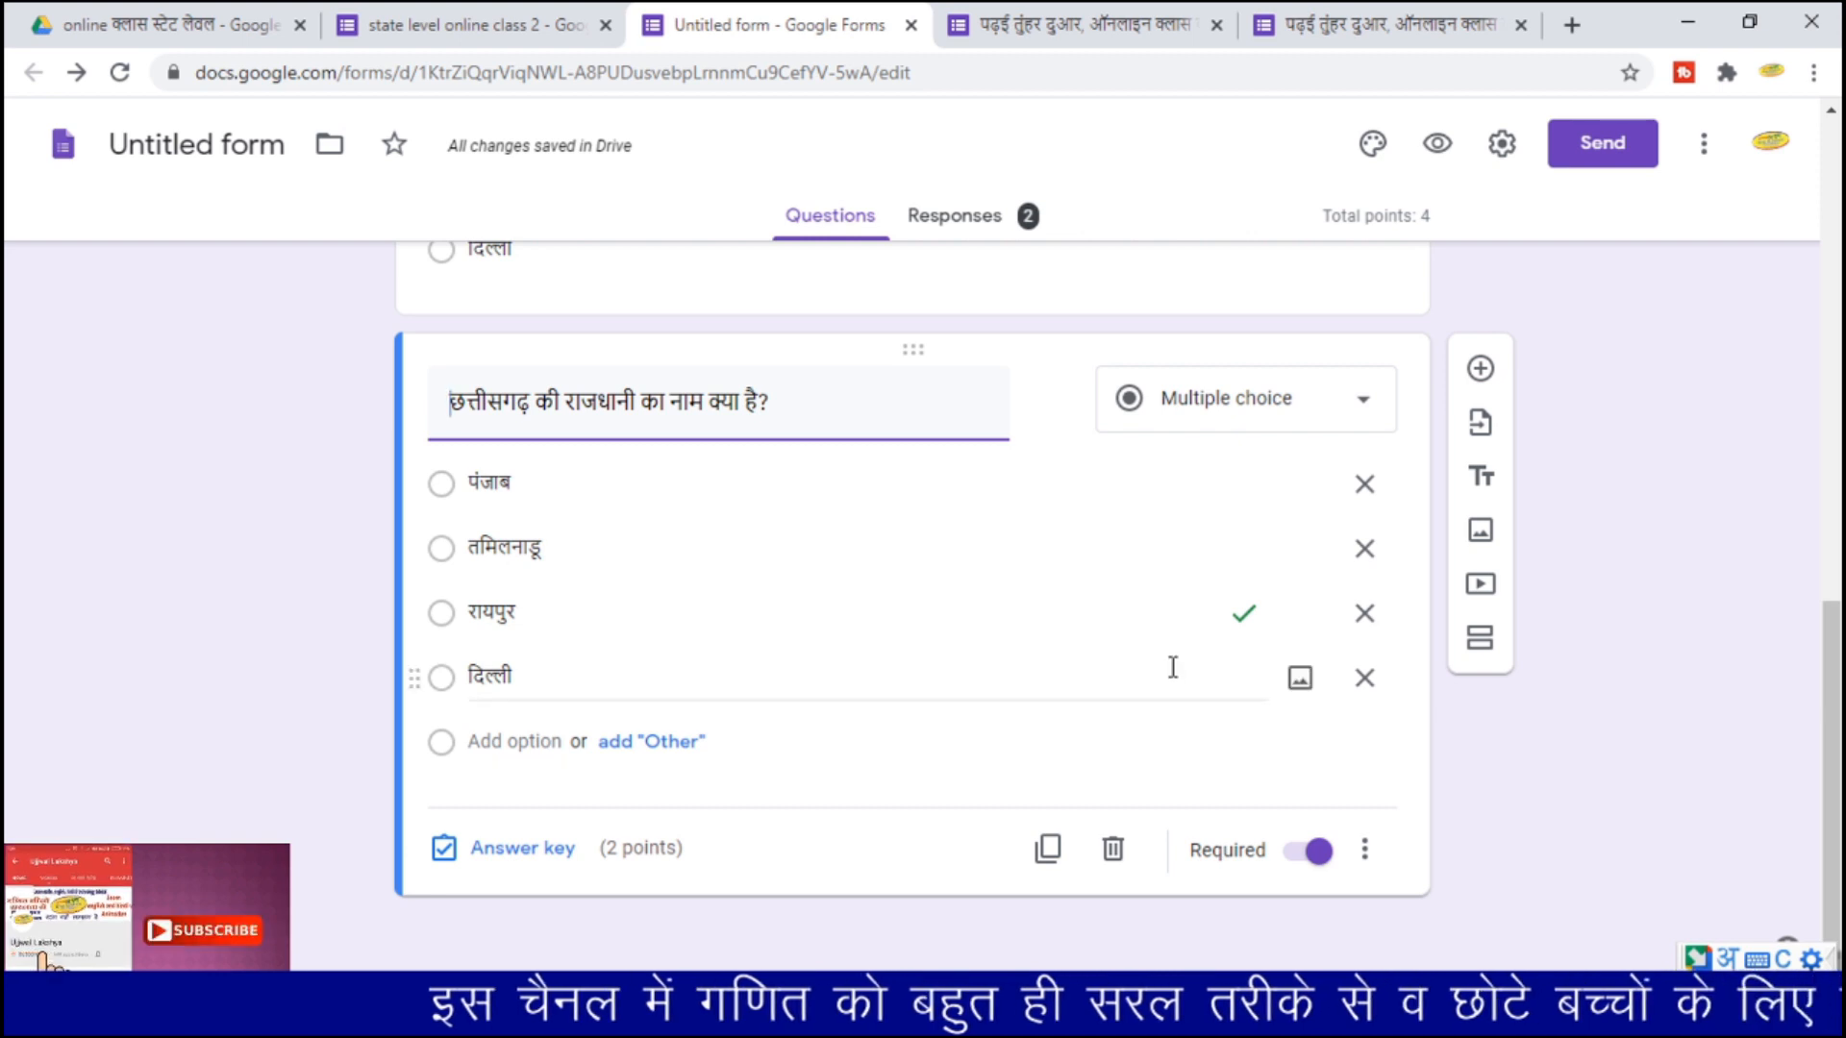
- Preview the form and fill in the respondent's name for नाम, "Nayaktand" for स्कूल and the respondent's address for पता
scroll(1172, 667, up, 9)
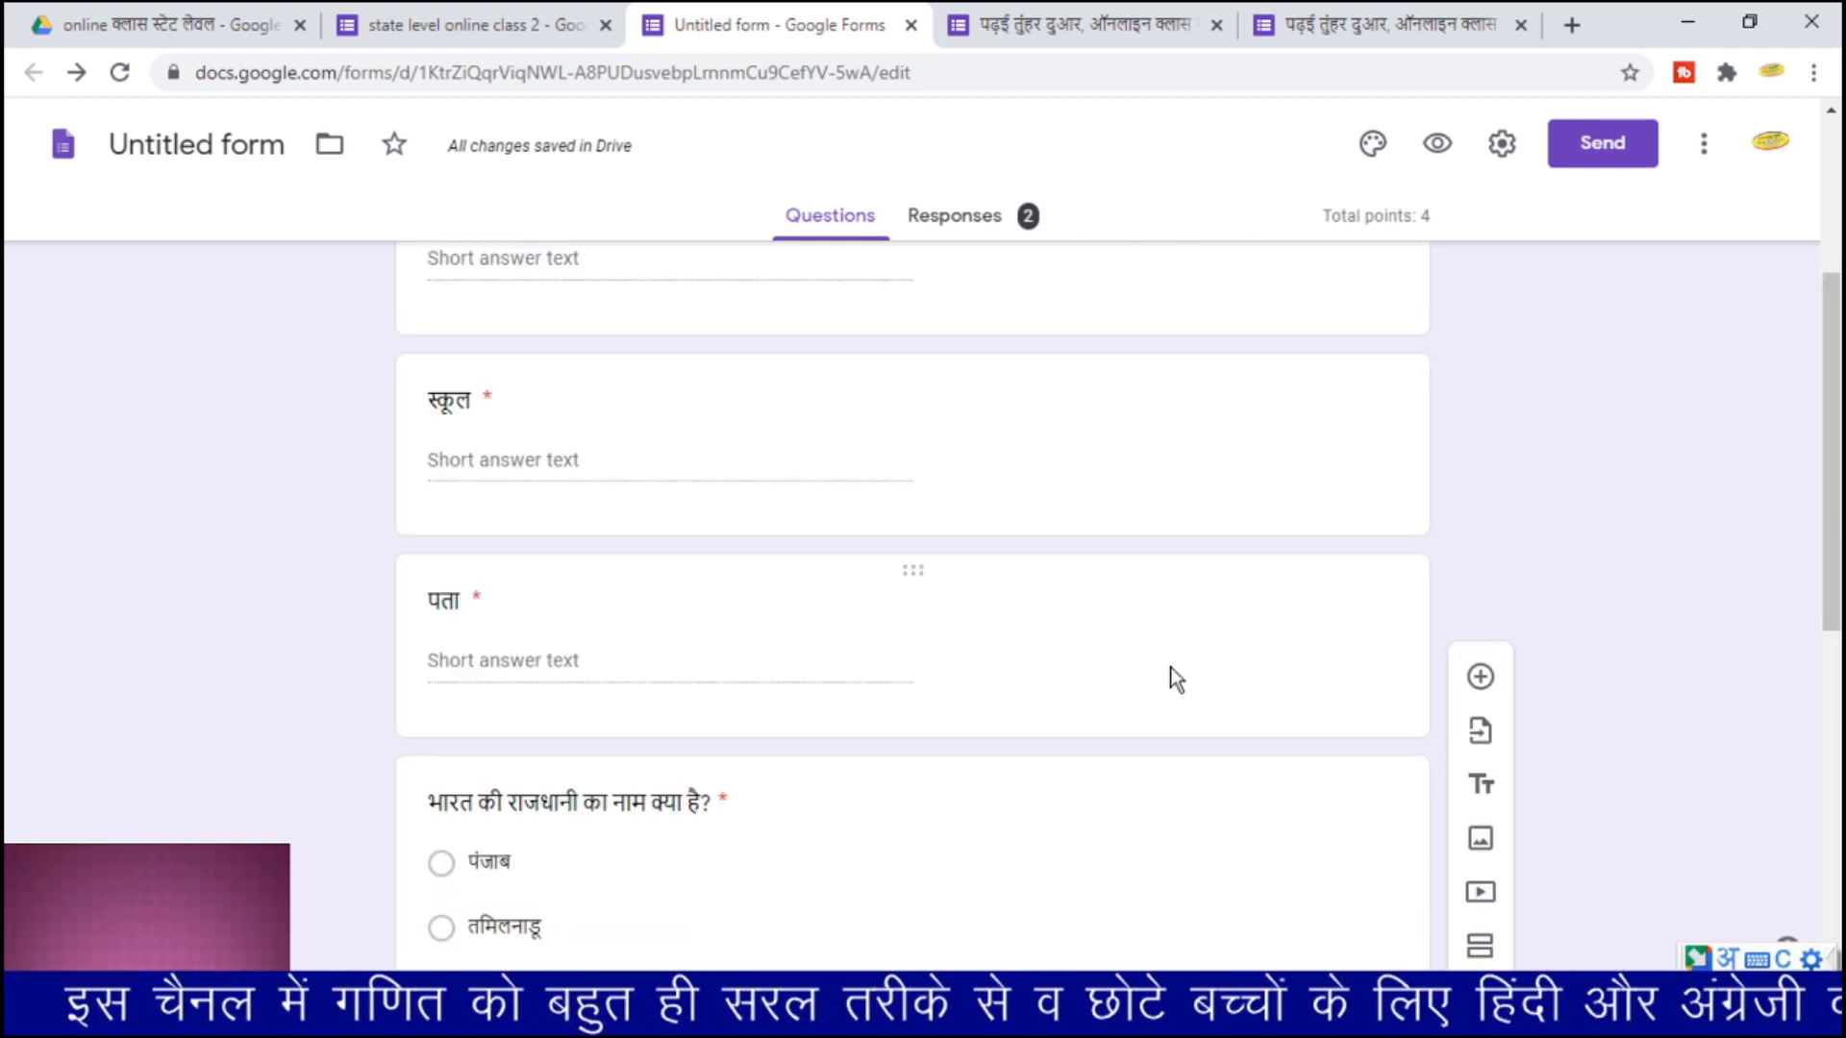
scroll(1171, 673, up, 4)
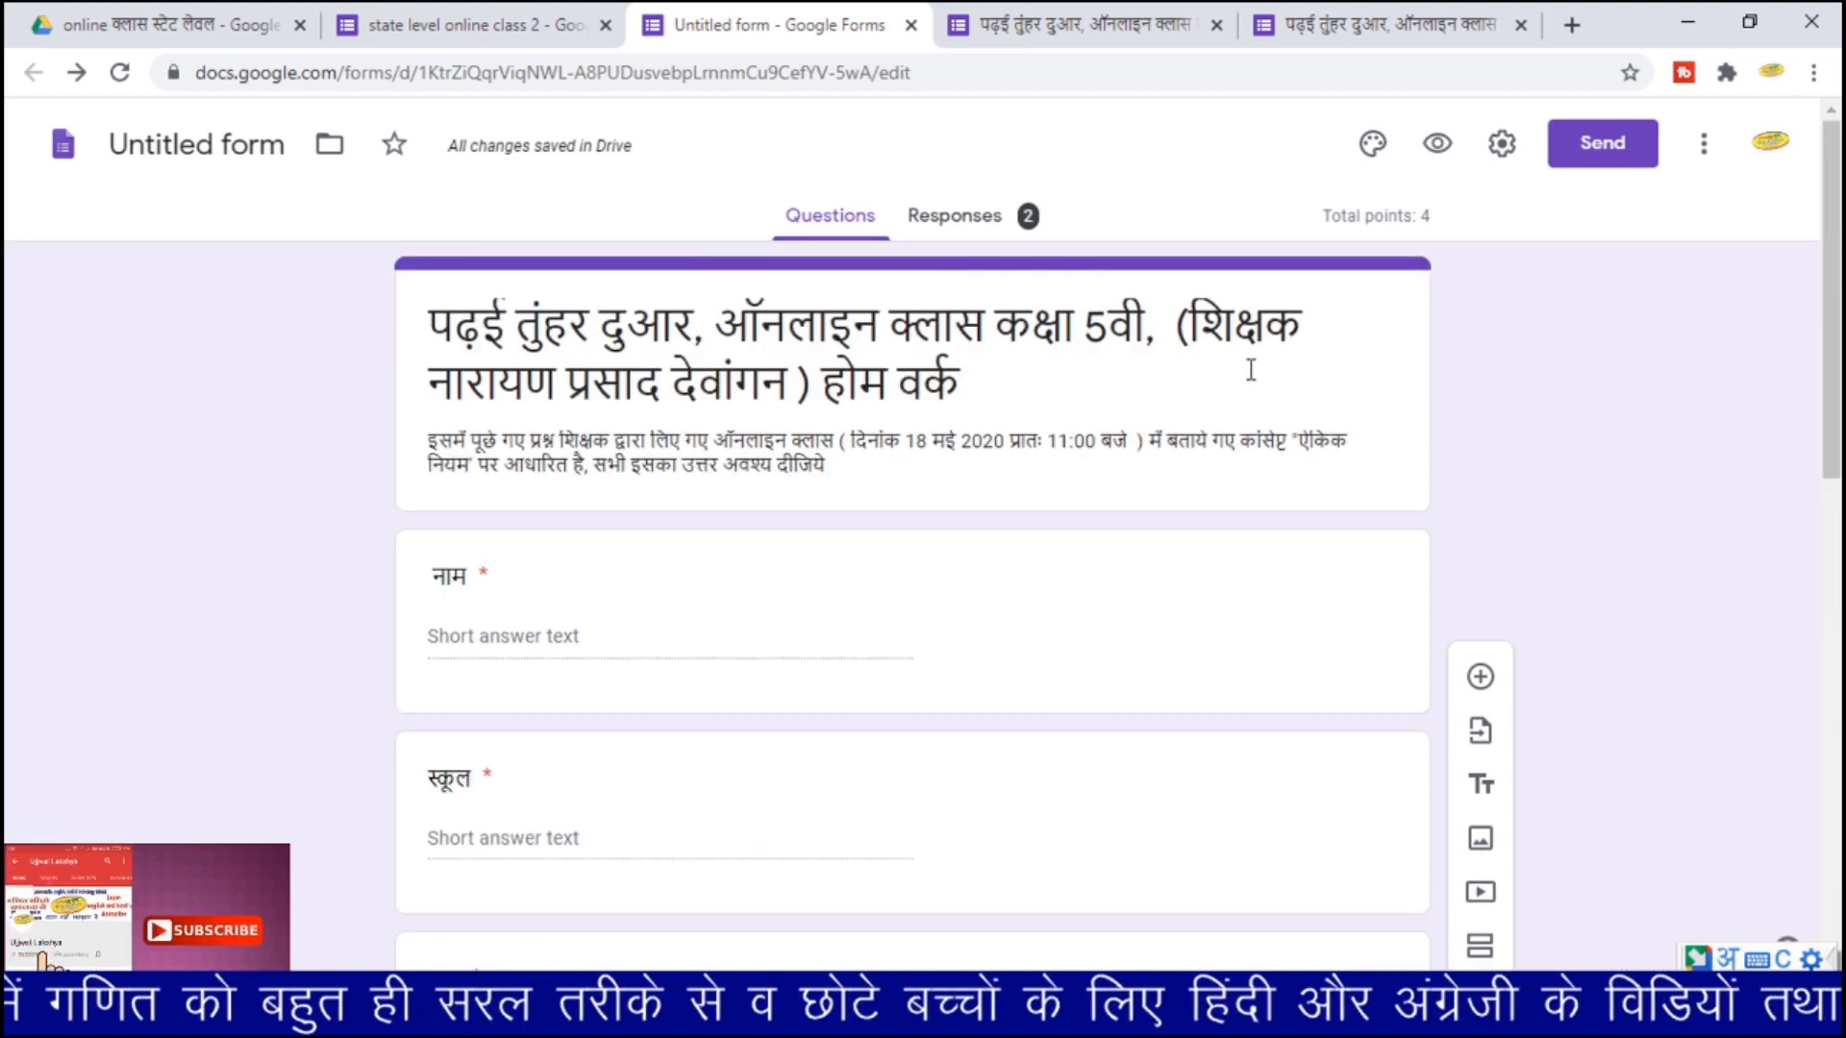
click(1438, 147)
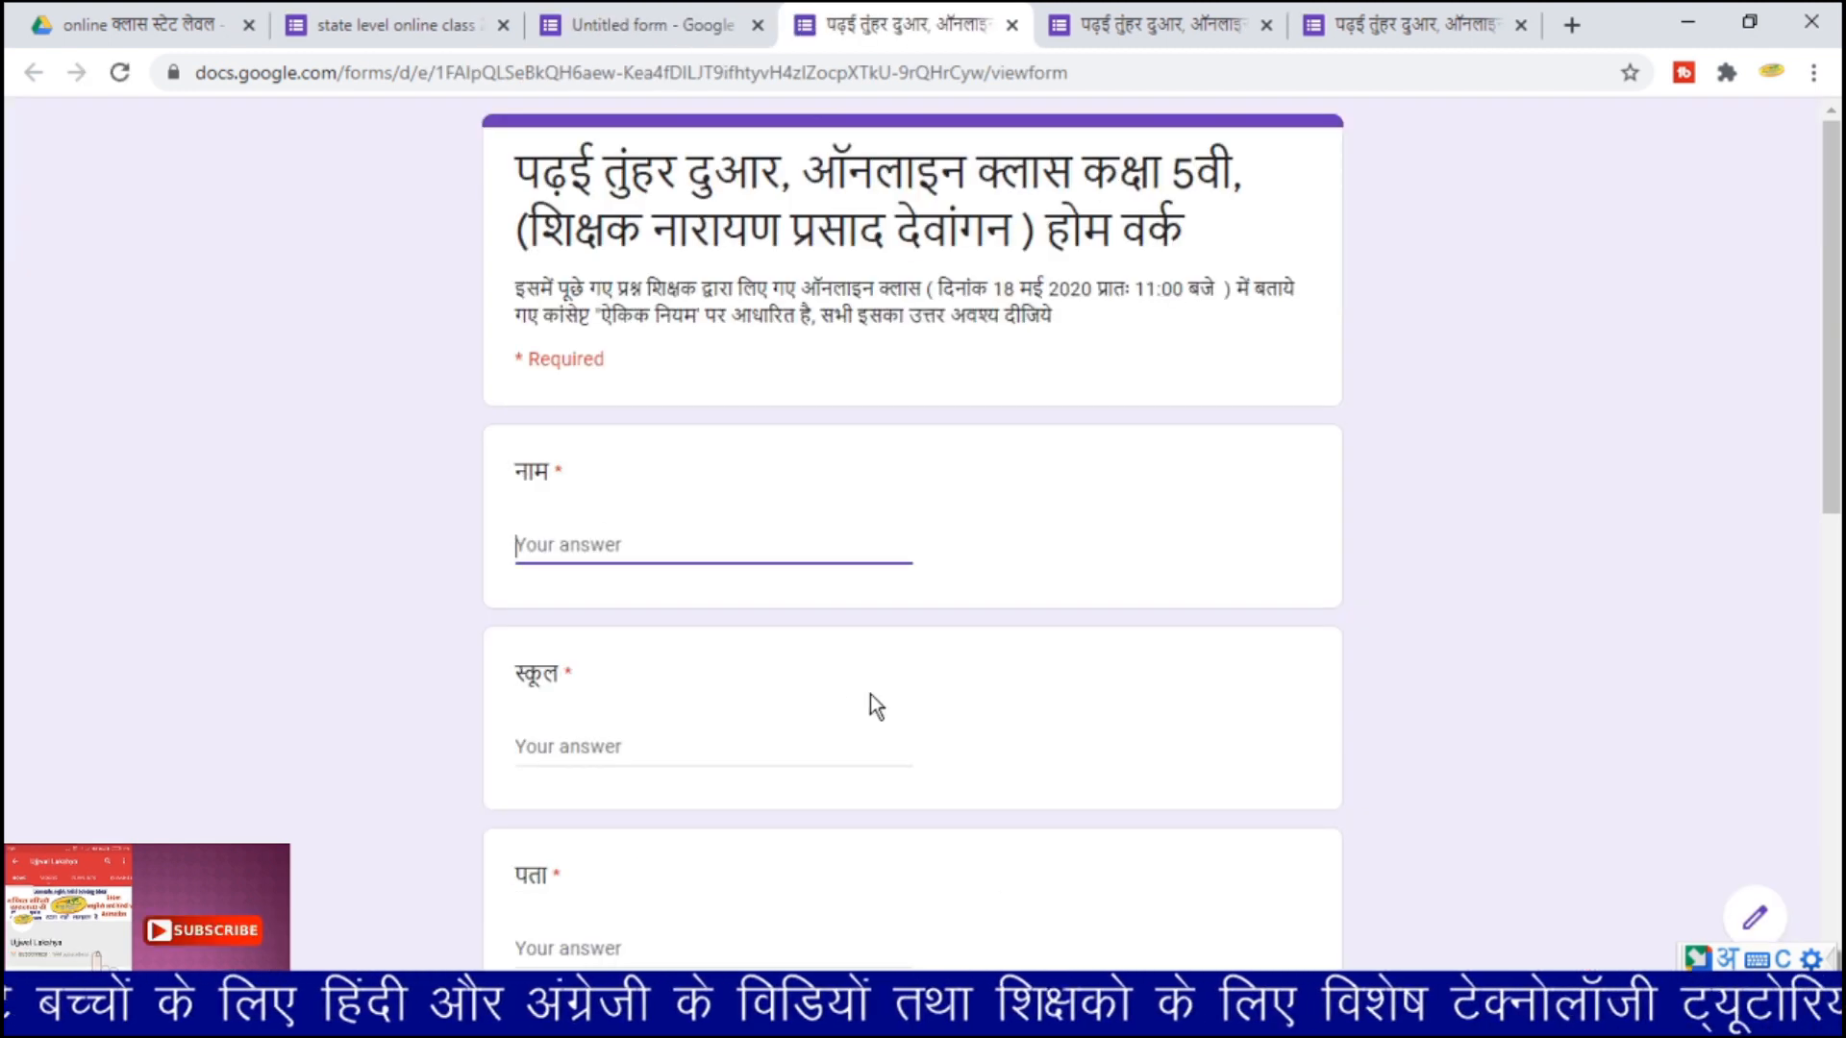
text(nara)
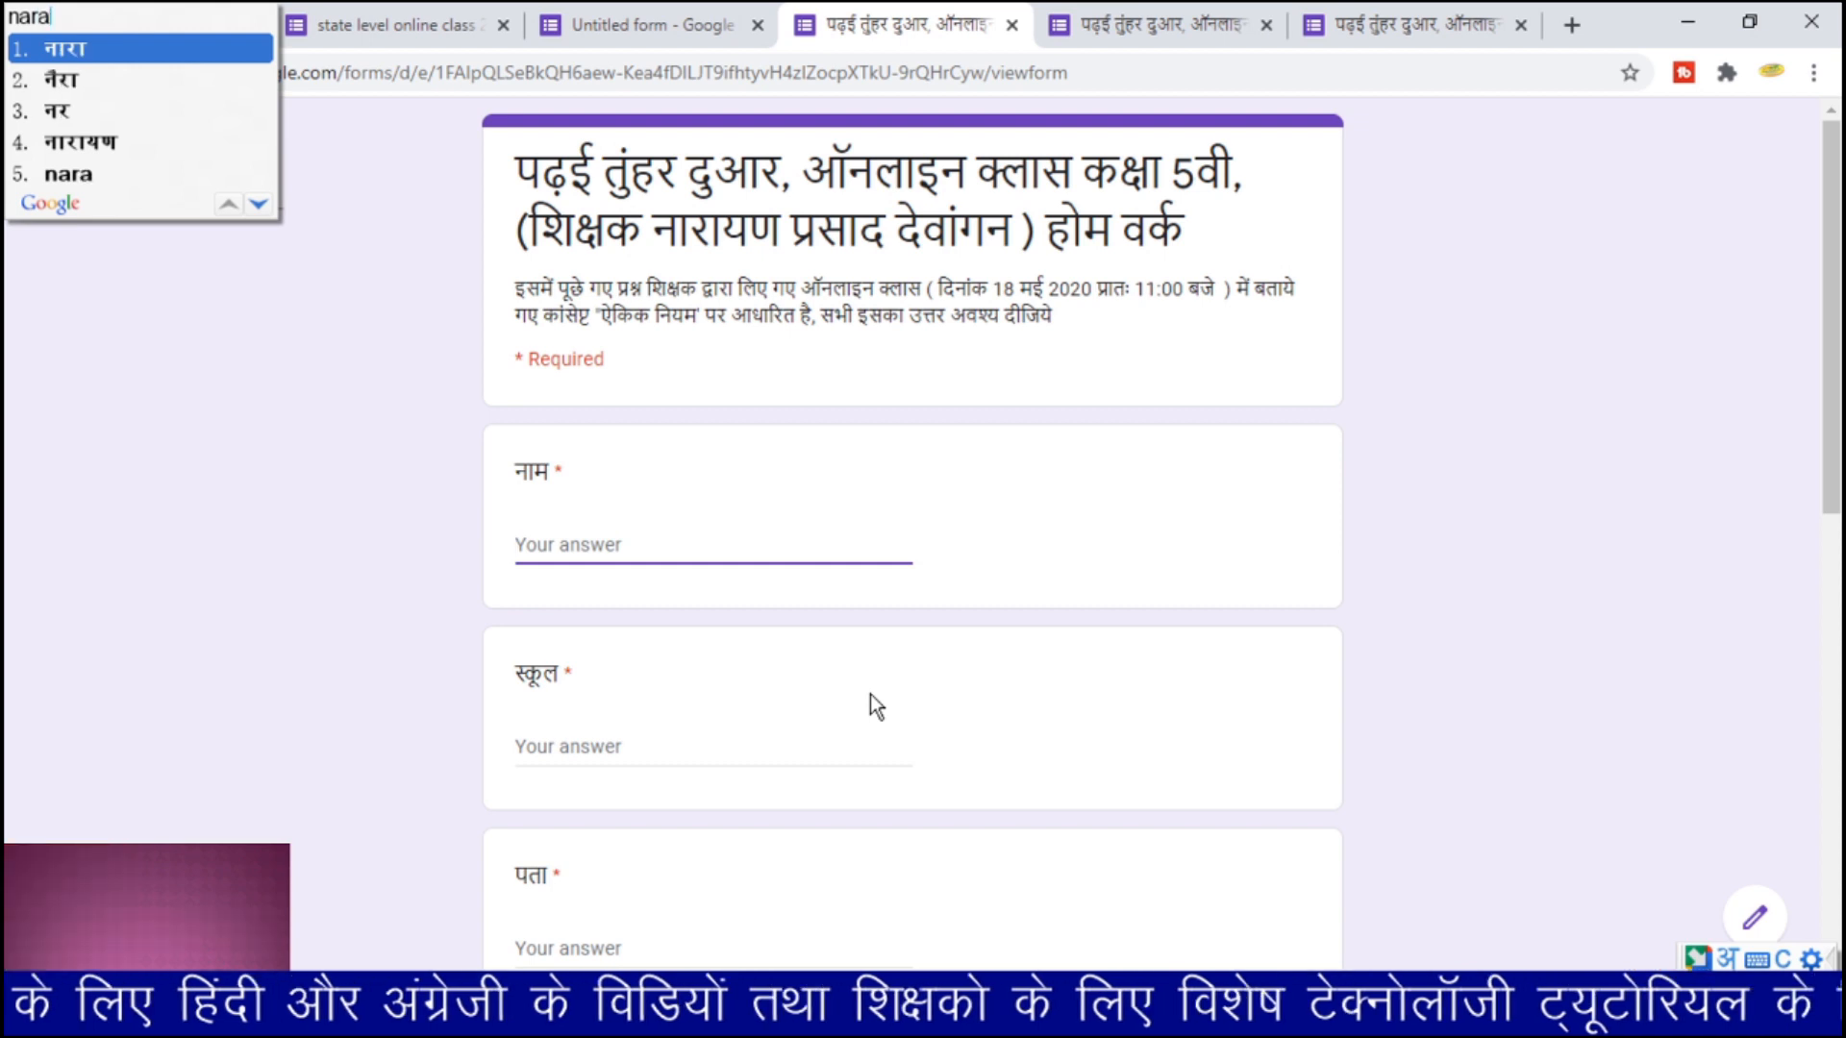
text(yan)
key(Tab)
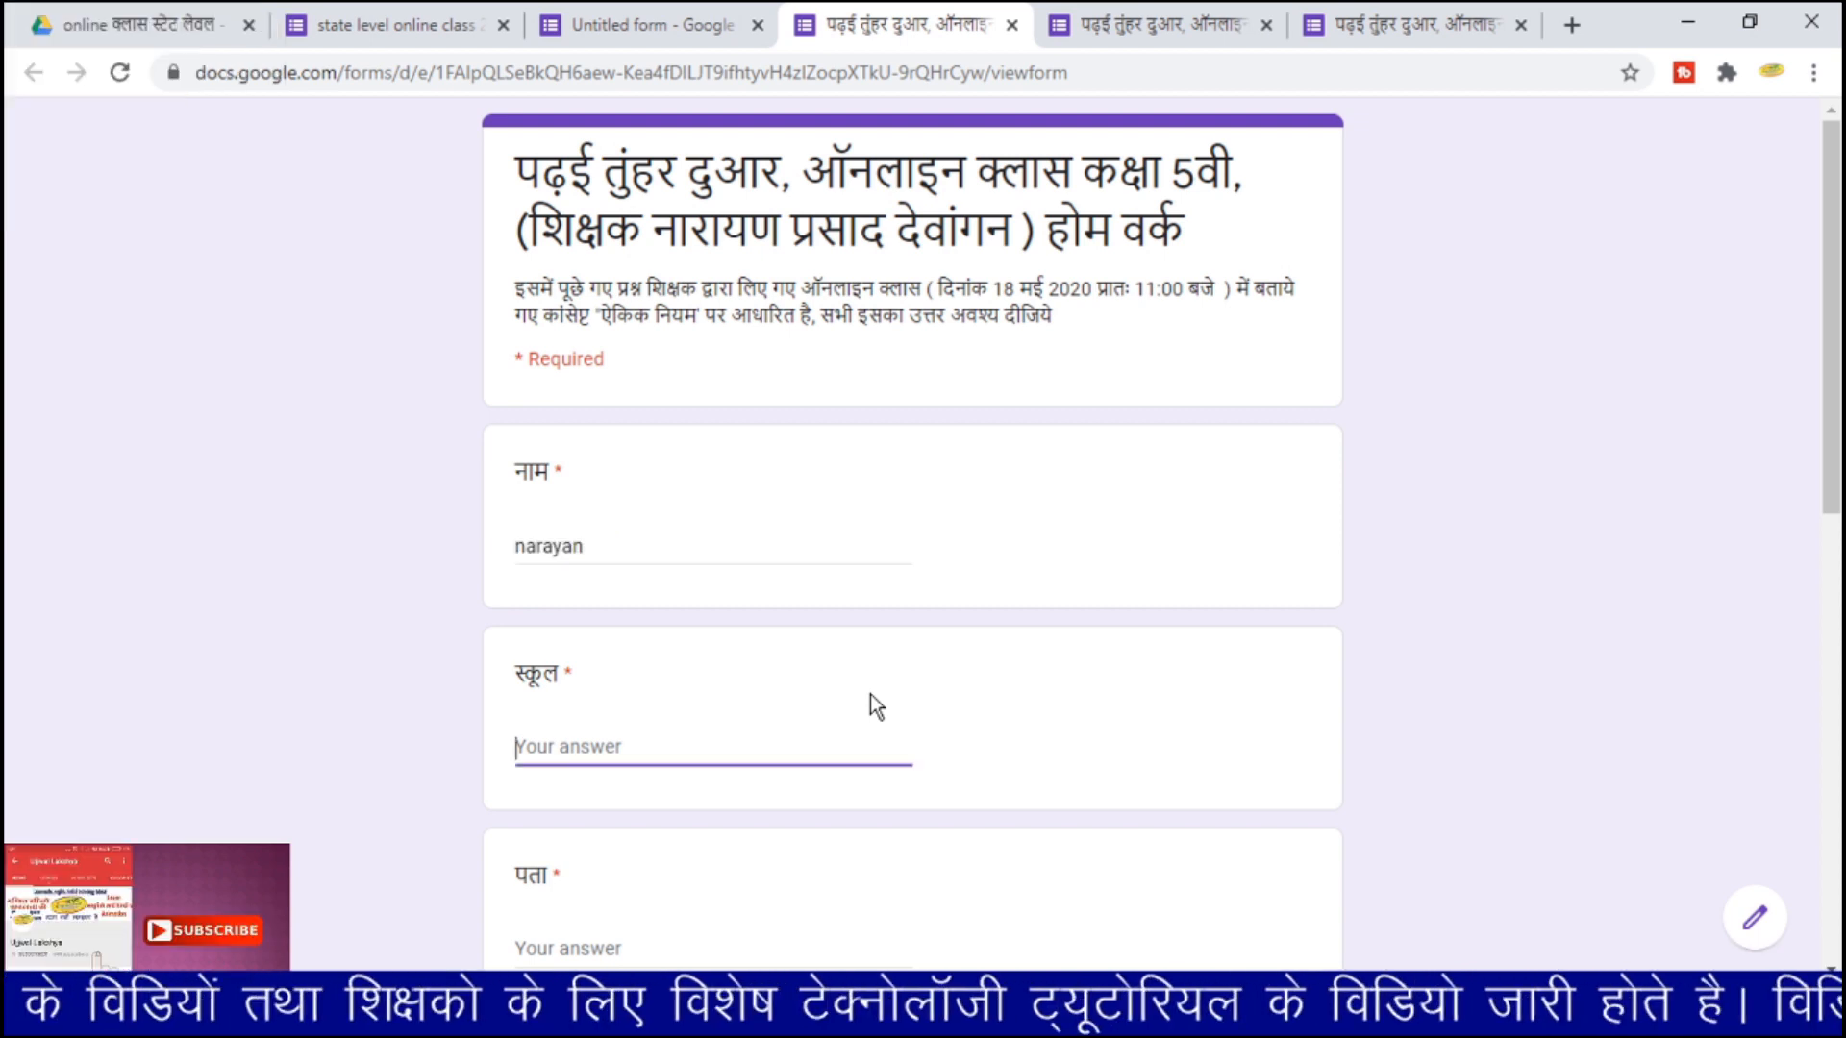
text(Naya)
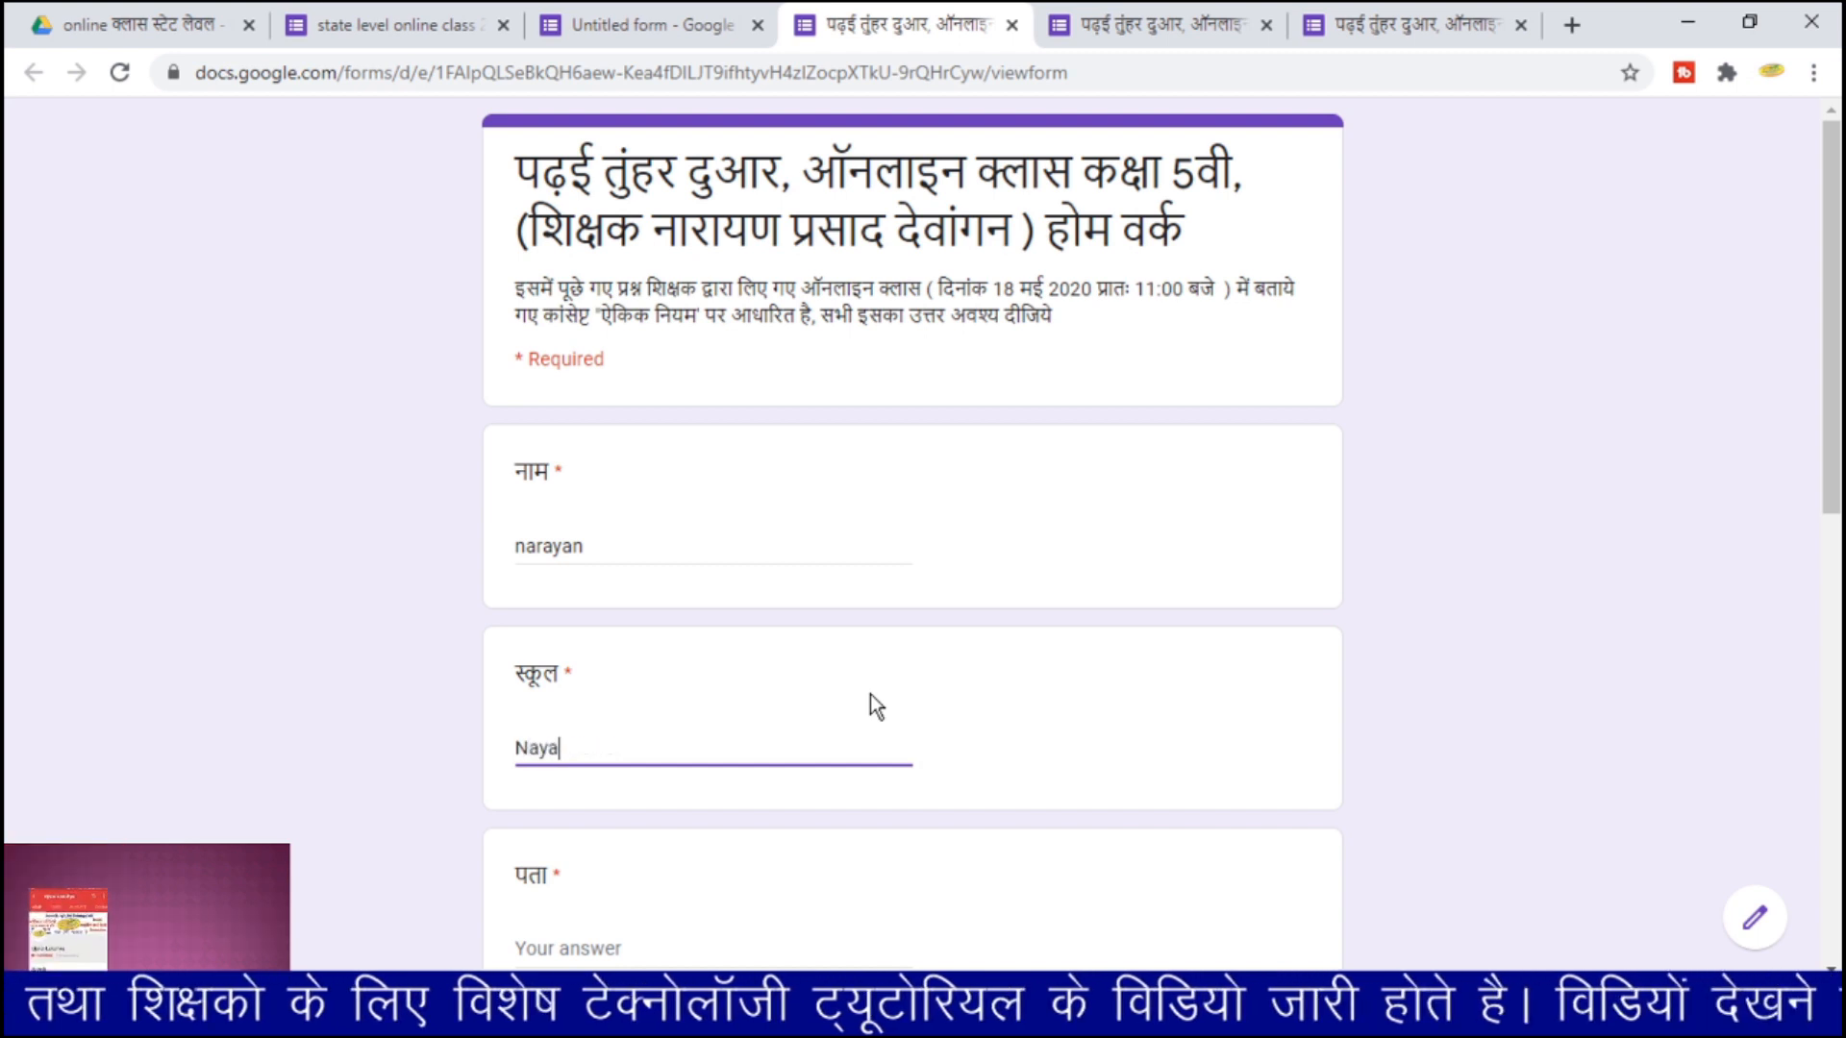
text(ktand)
key(Tab)
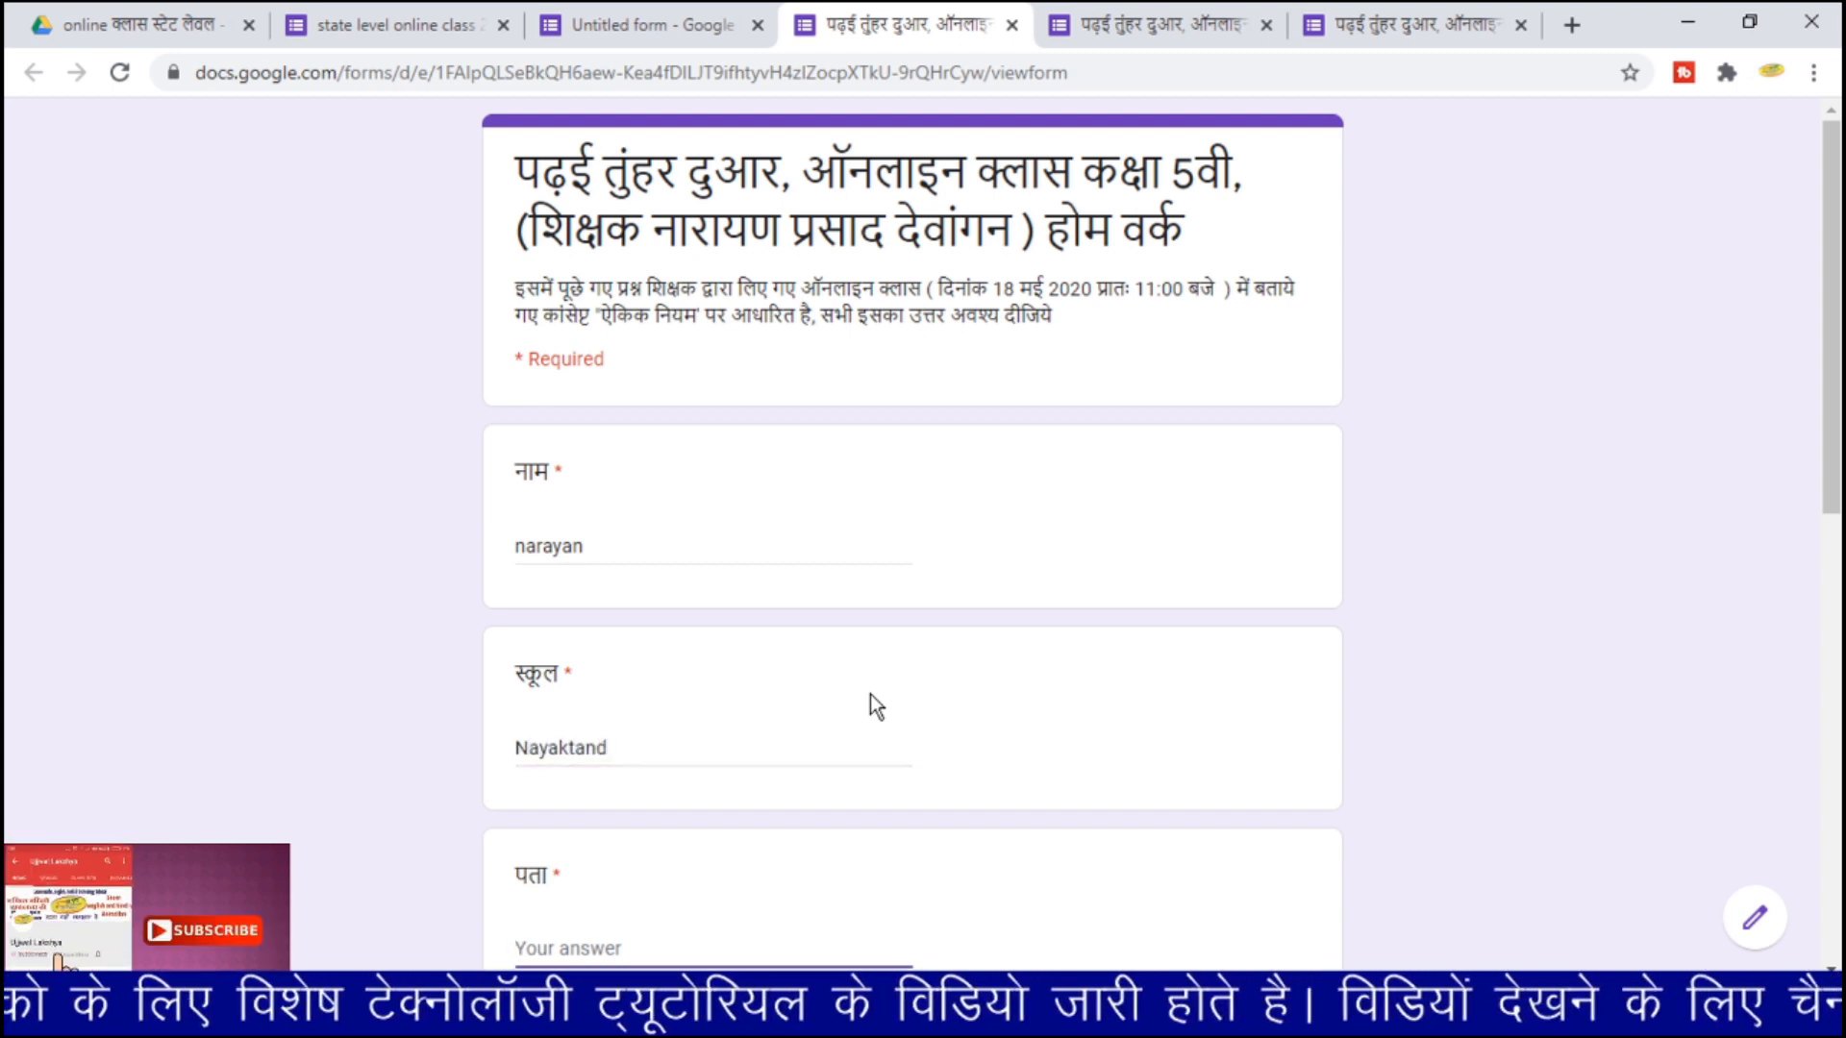
text(Kharora)
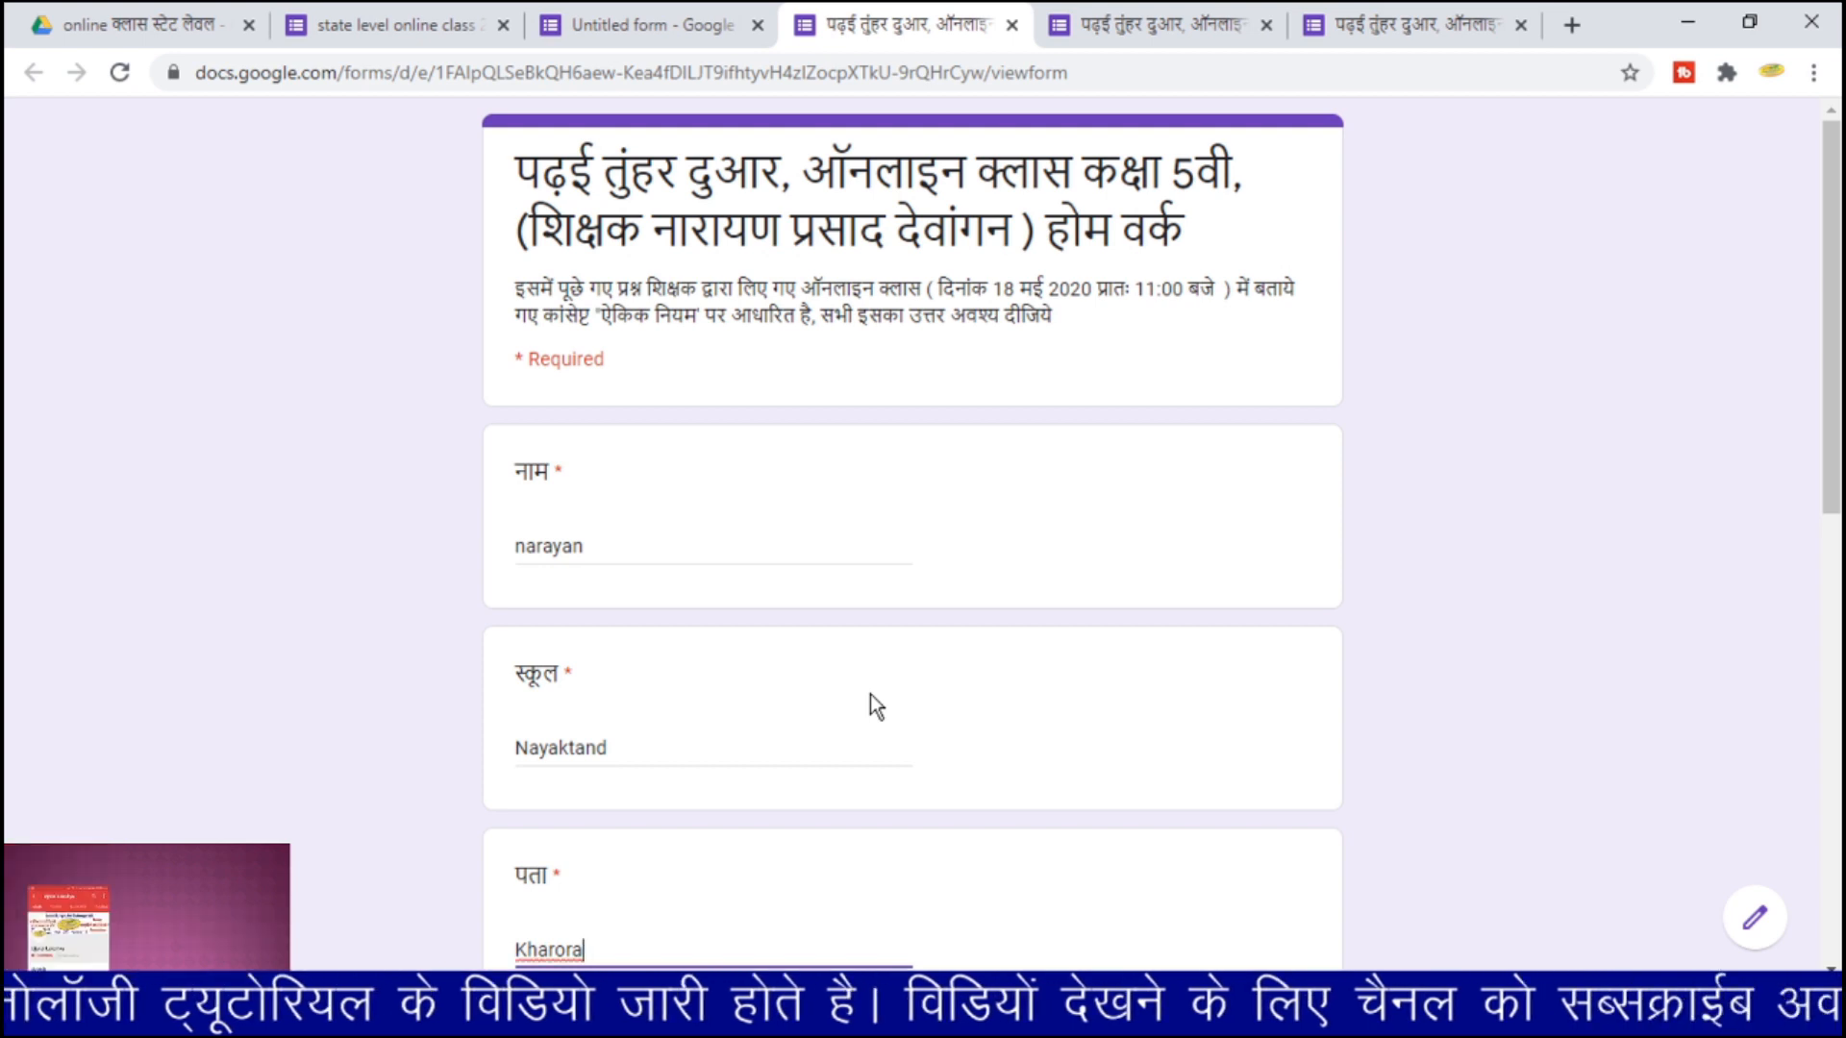
- Answer "दिल्ली" for the भारत capital question and "पंजाब" for the छत्तीसगढ़ one, and submit the test response
scroll(869, 694, down, 4)
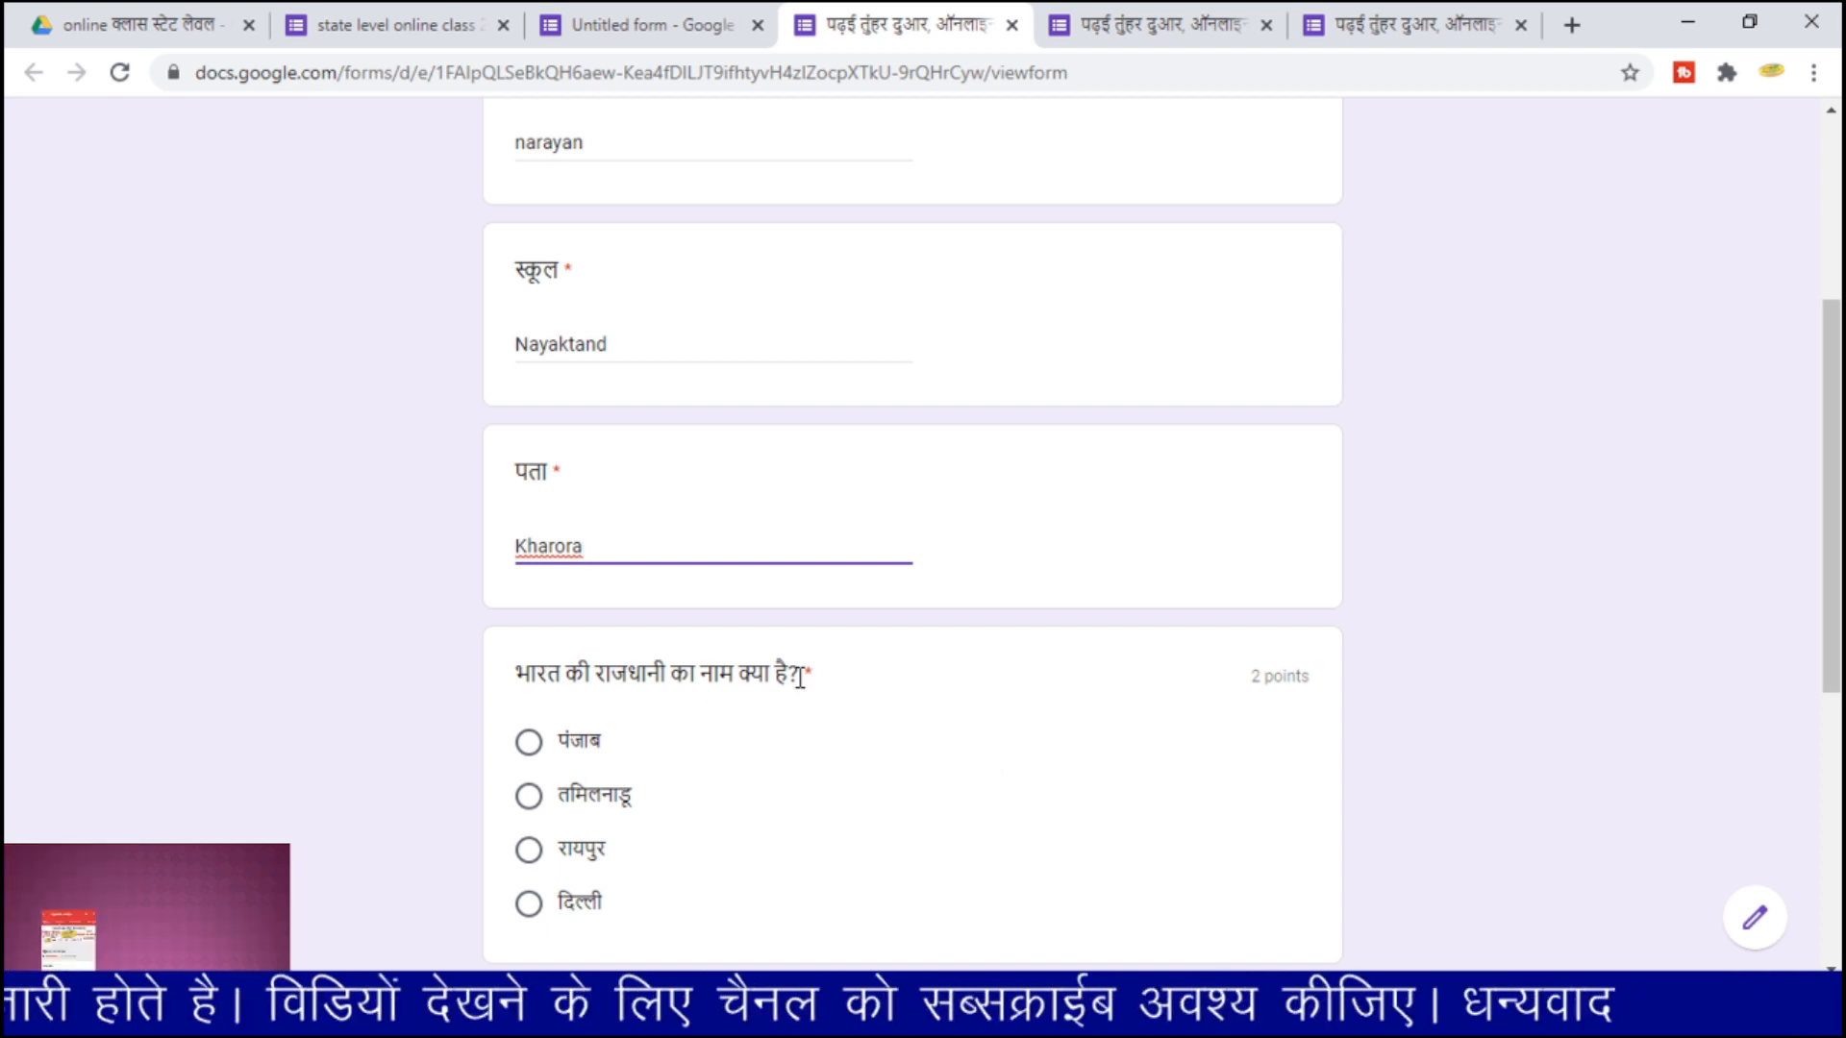
scroll(673, 697, down, 1)
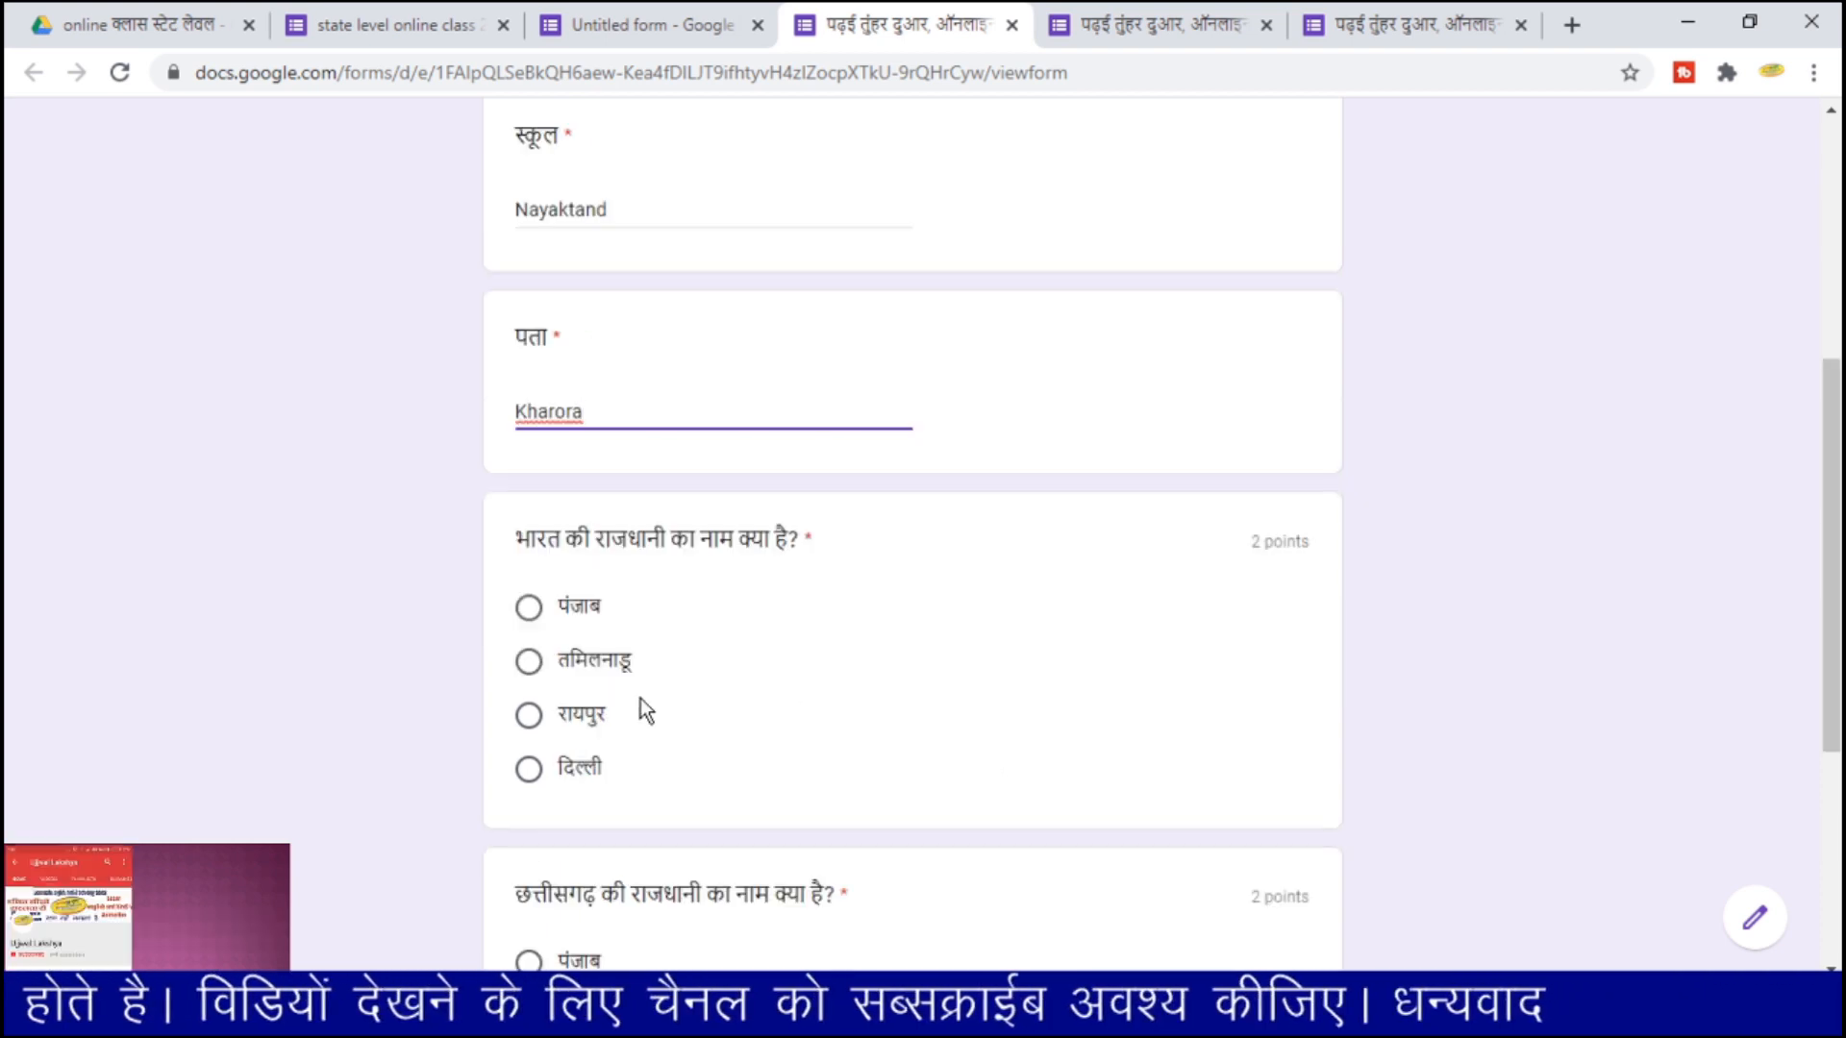
click(529, 770)
scroll(555, 790, down, 3)
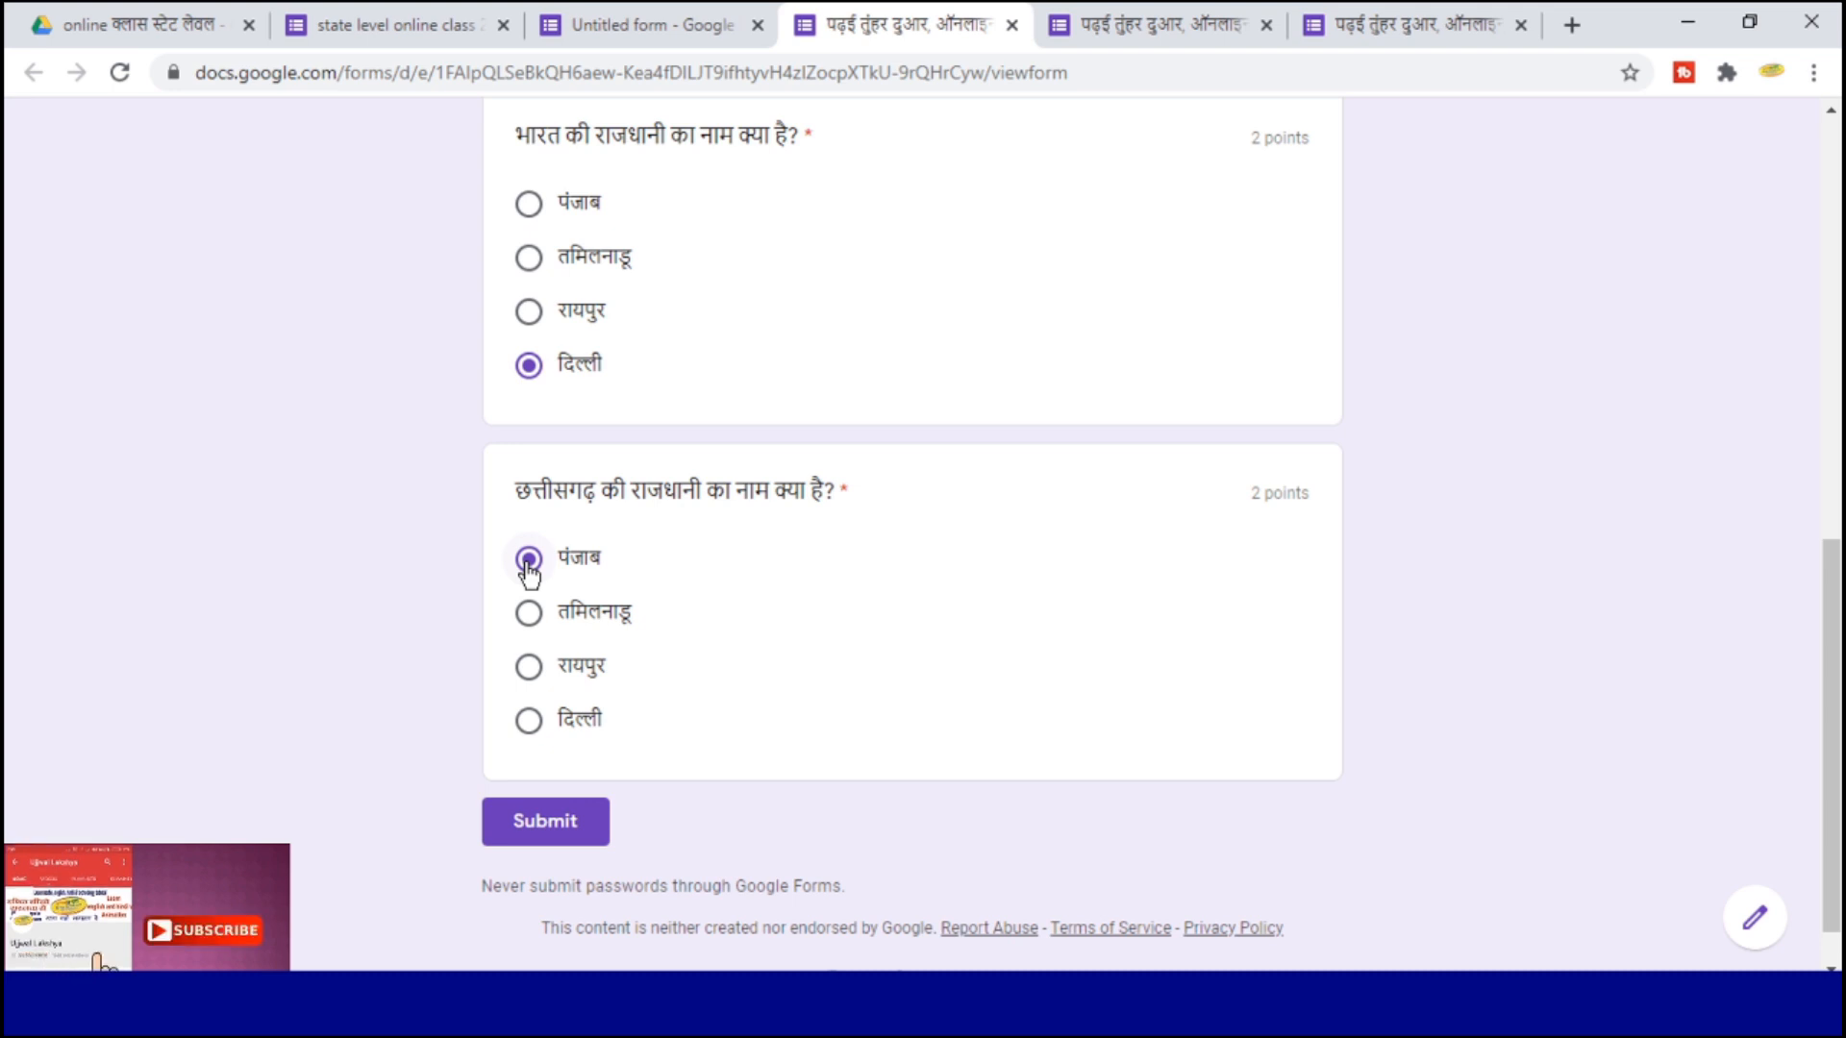
click(532, 818)
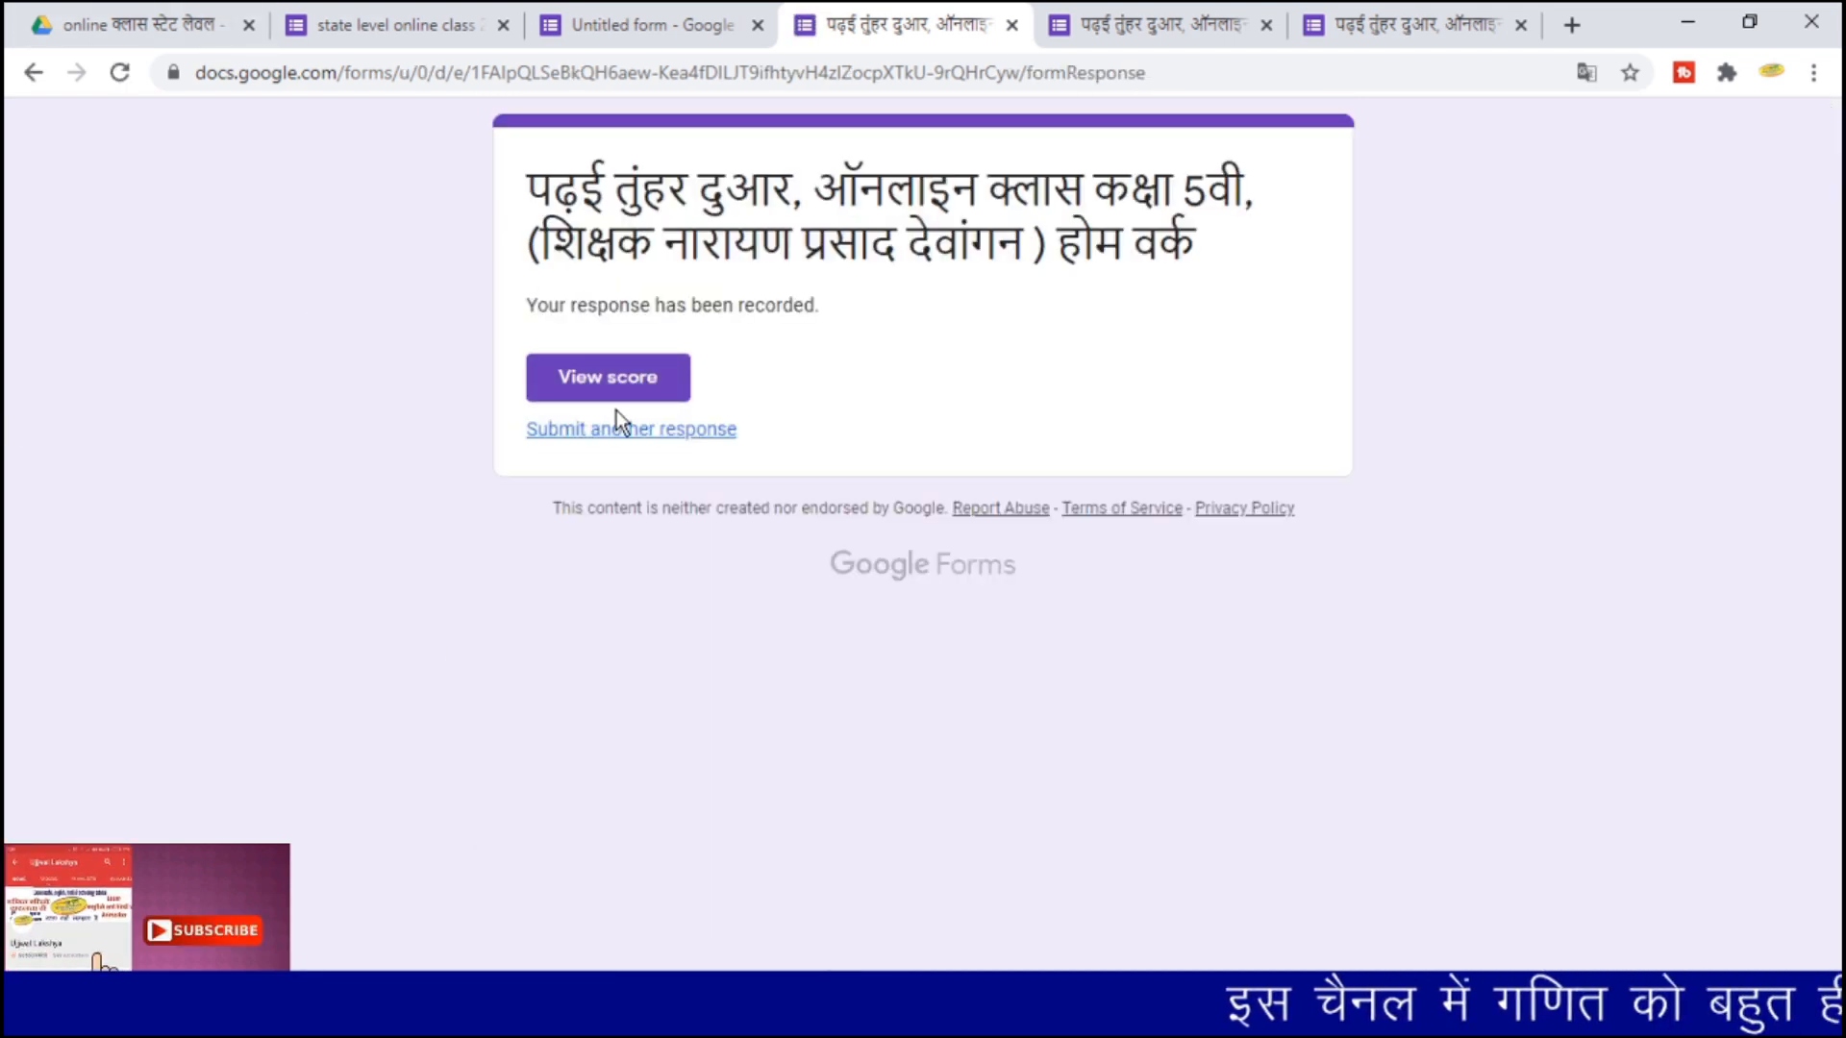
- View the score of the submitted response and check how each of the two capital questions was graded
click(615, 394)
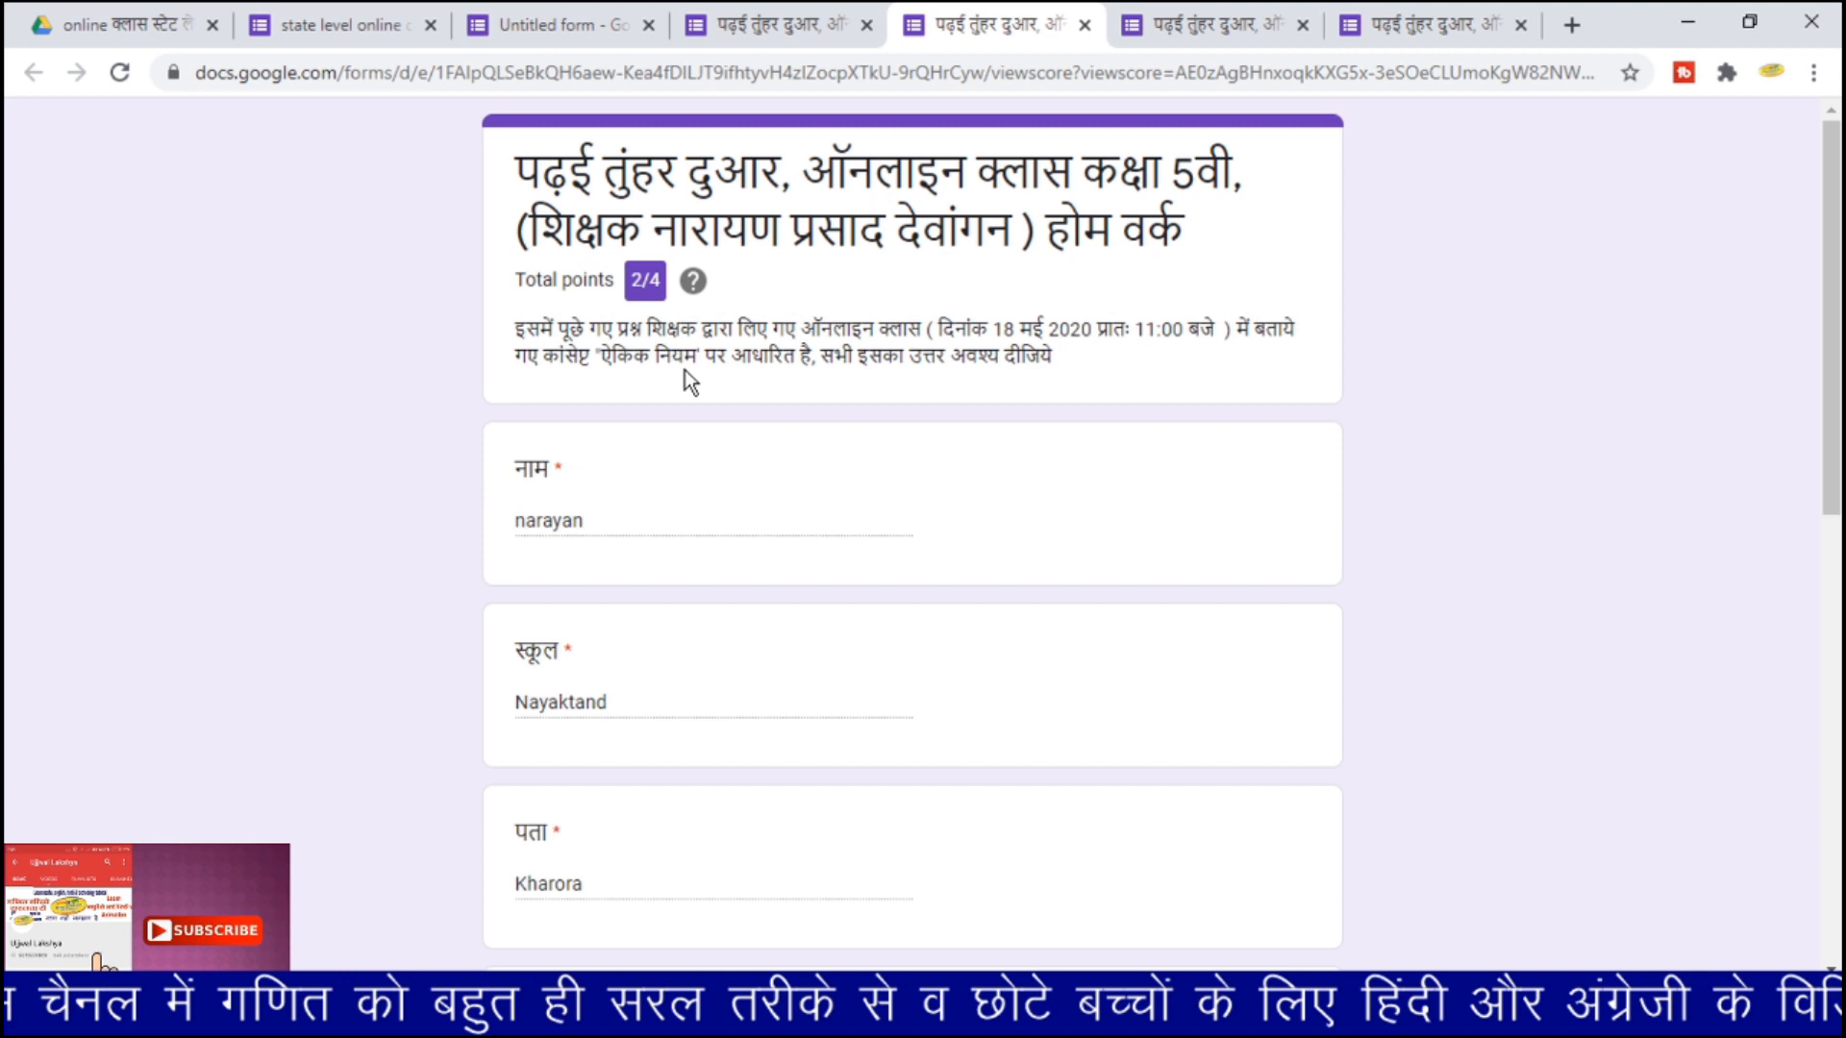
scroll(696, 522, down, 7)
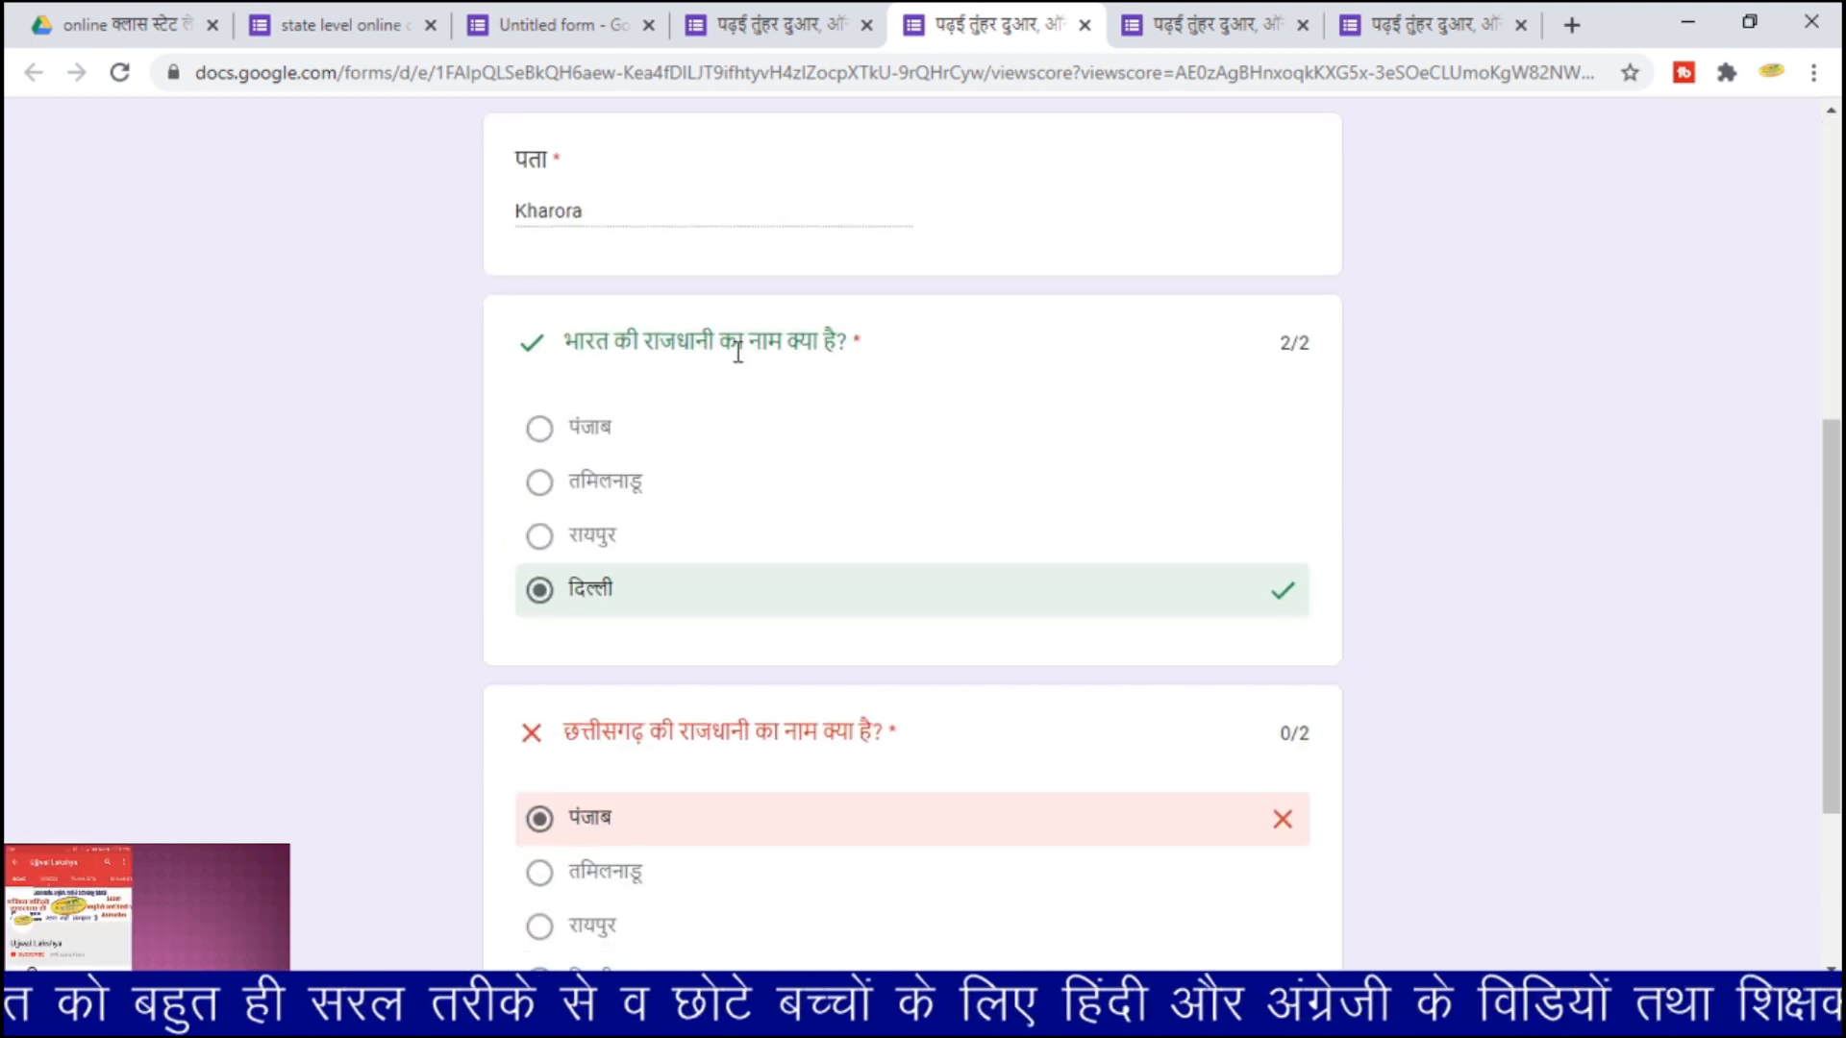
scroll(713, 586, down, 3)
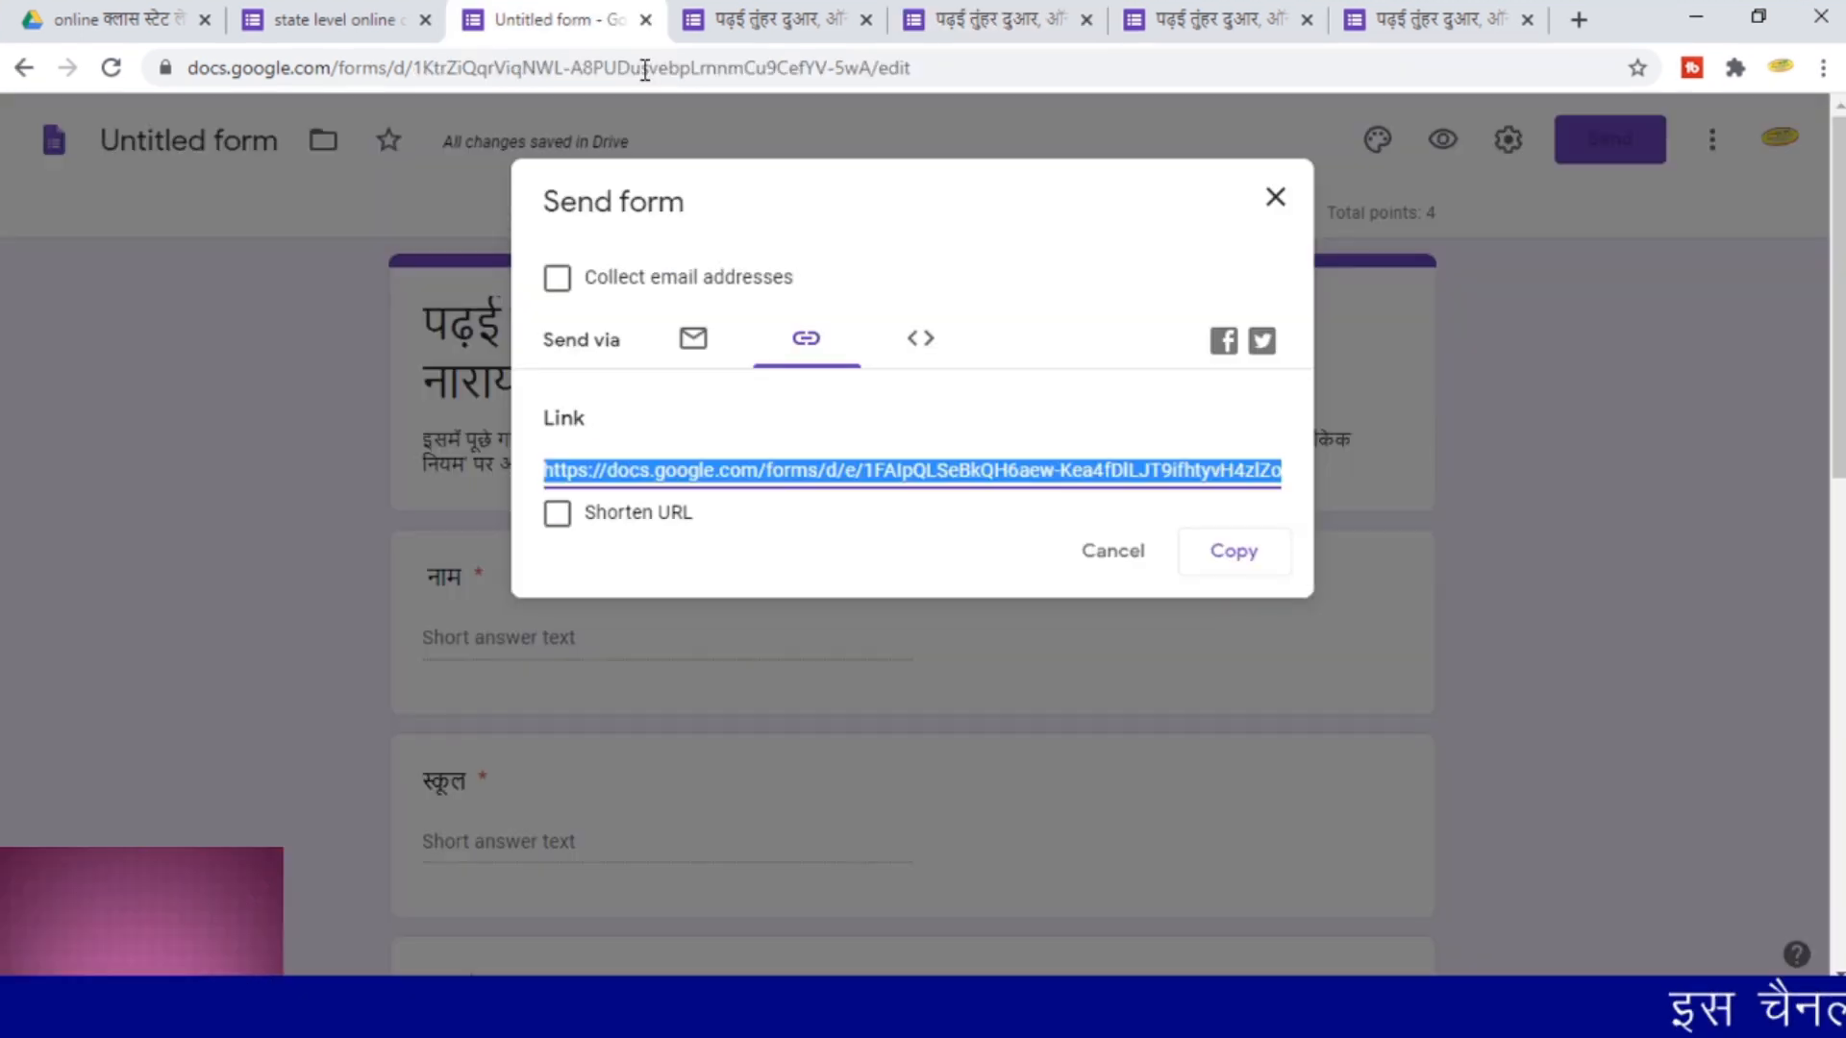
- Dismiss the form's sending options and return to editing the questions
click(1706, 521)
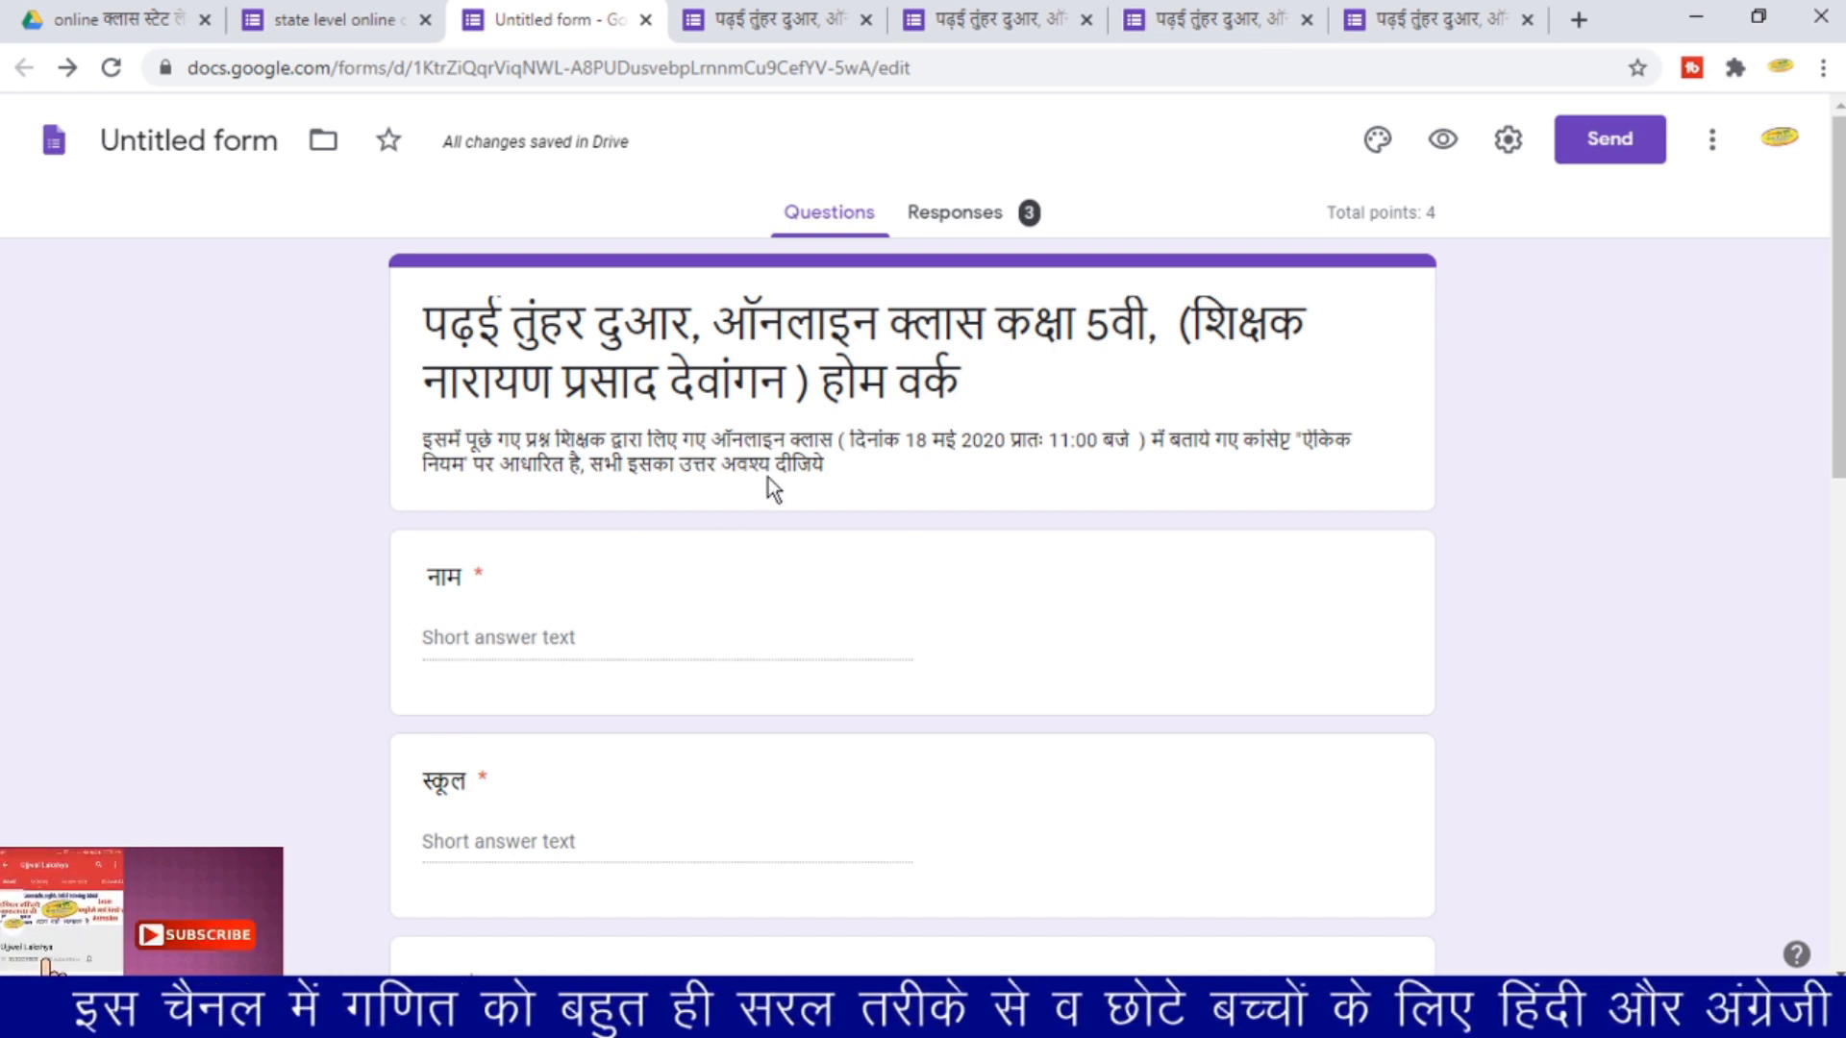
- Copy the form's shareable link without shortening the URL and close the sending options
click(1625, 144)
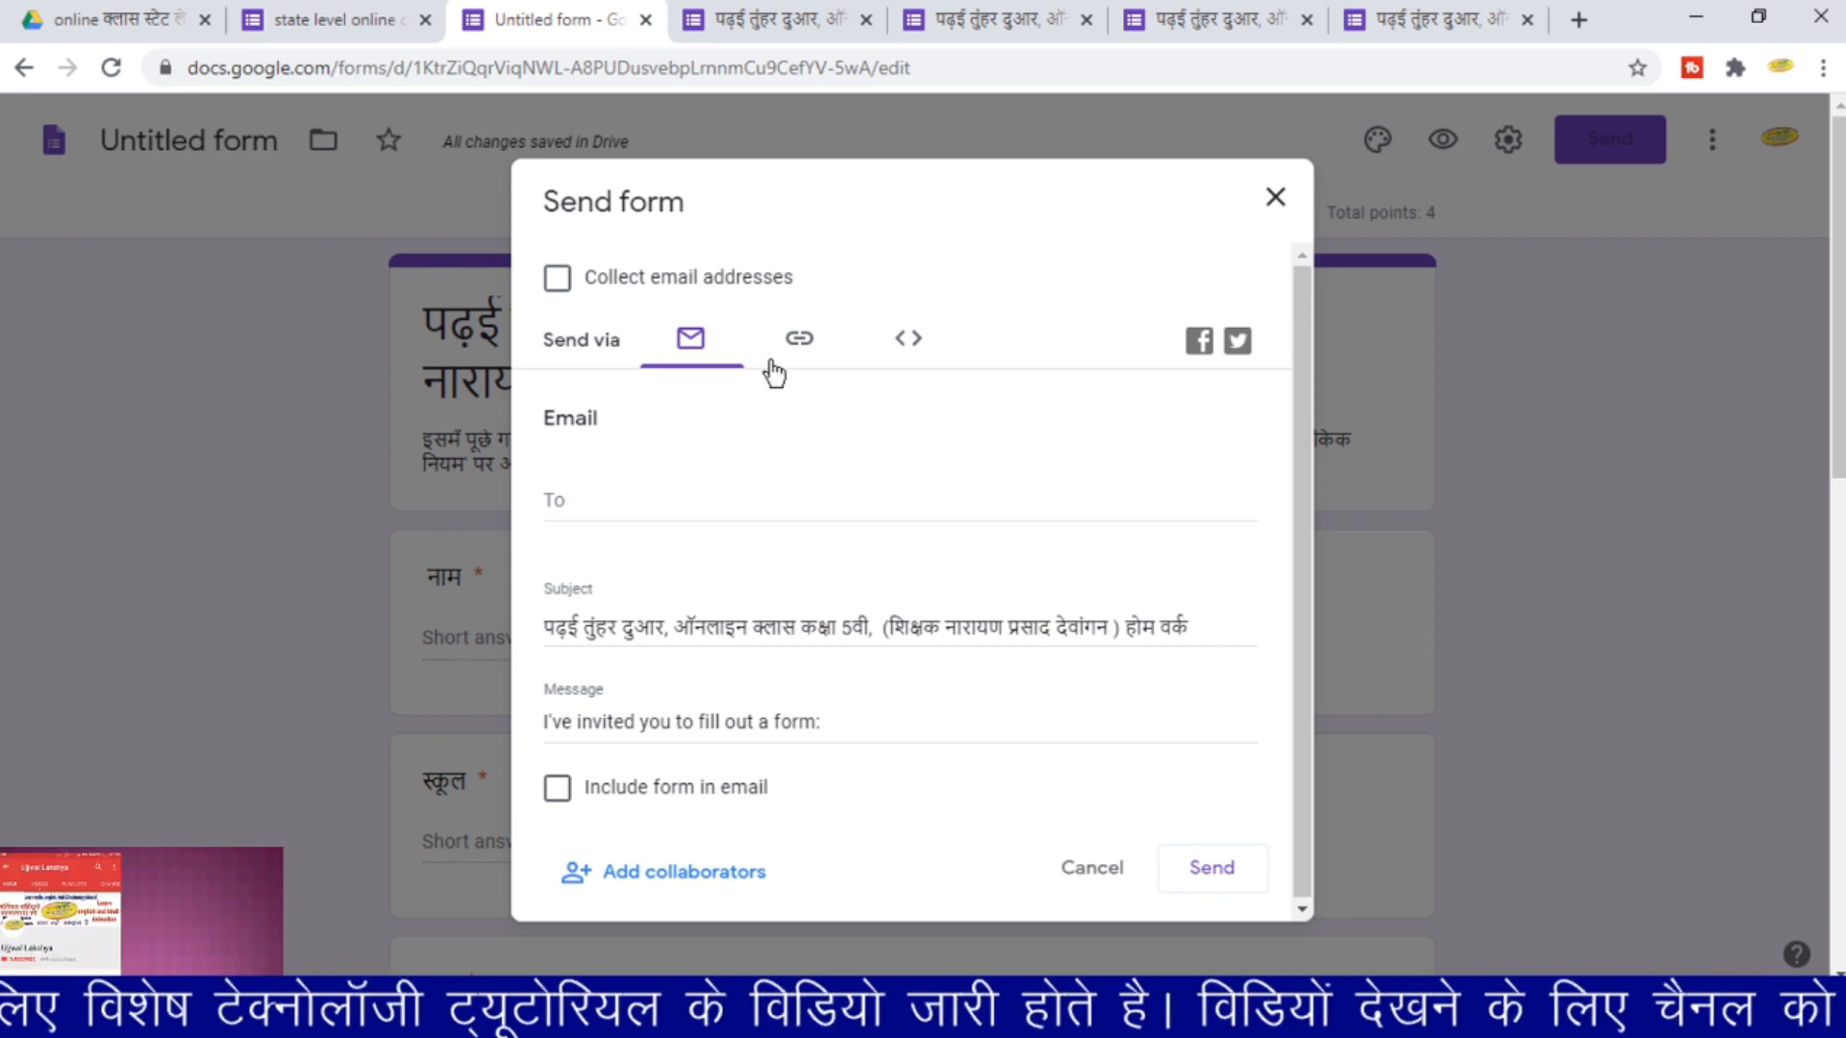
click(805, 354)
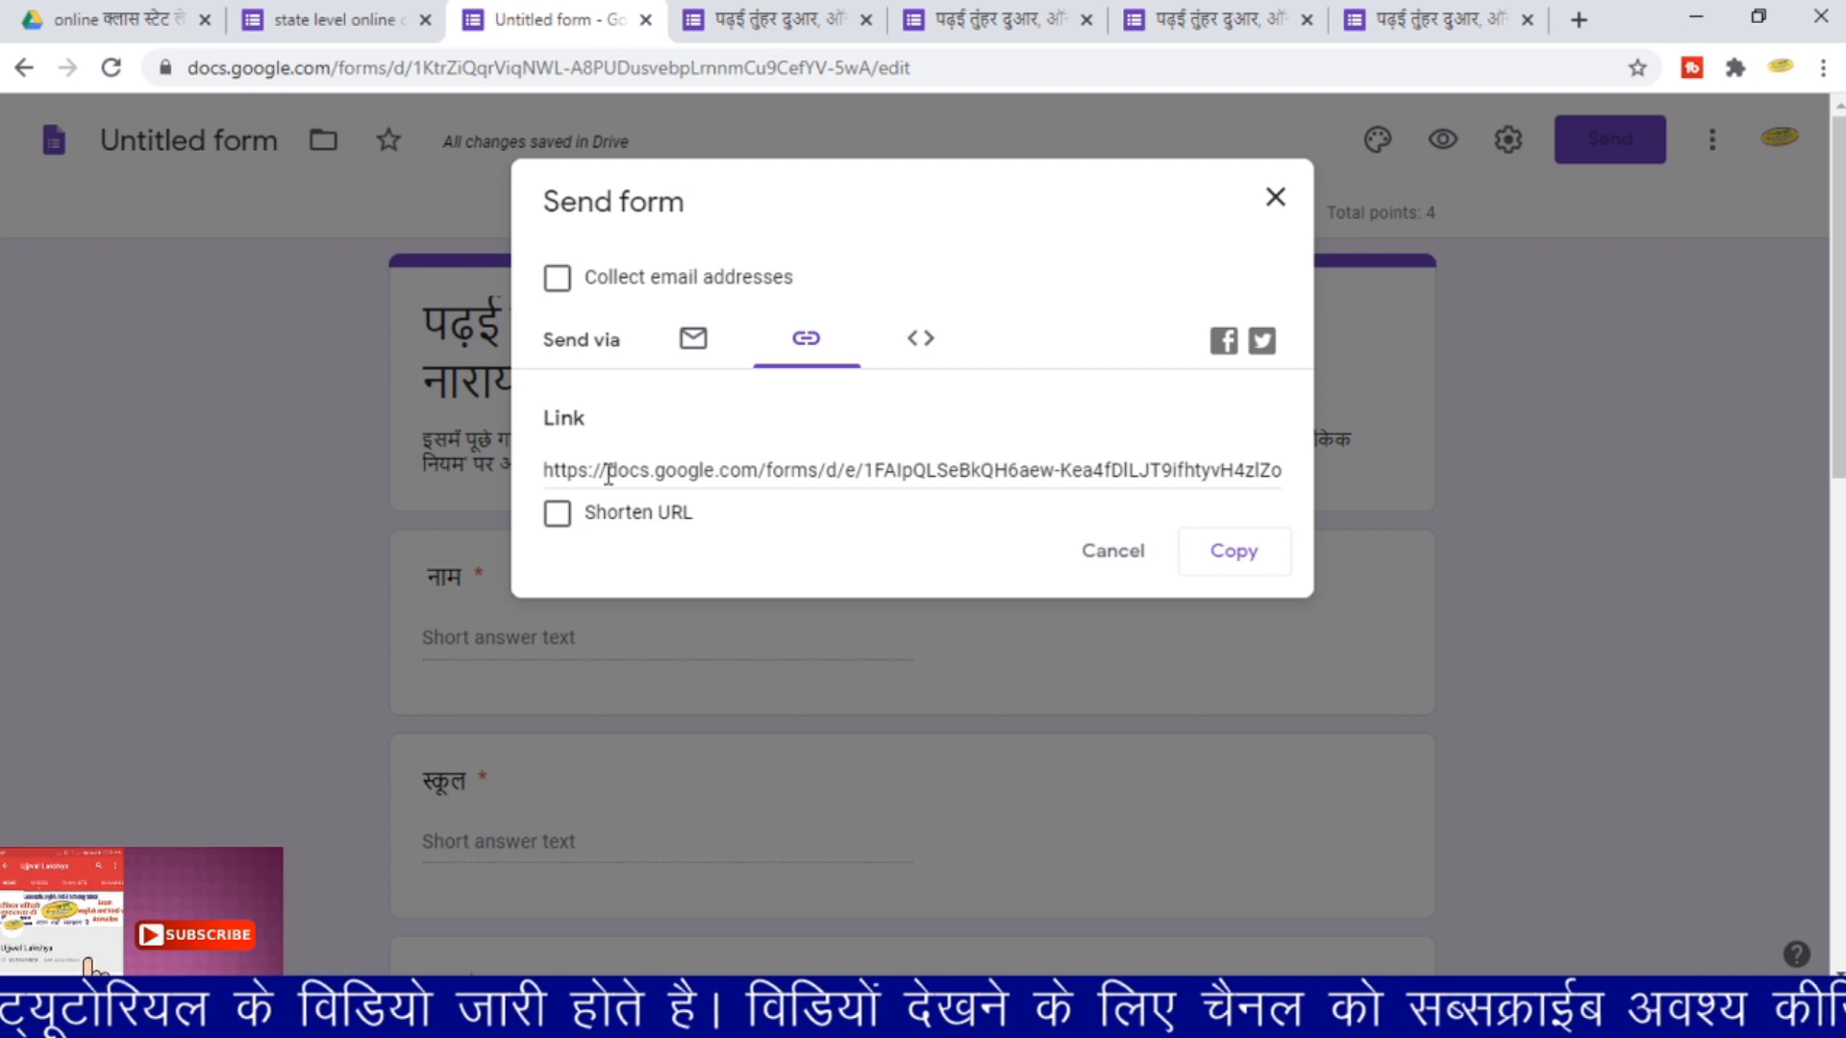
click(1235, 553)
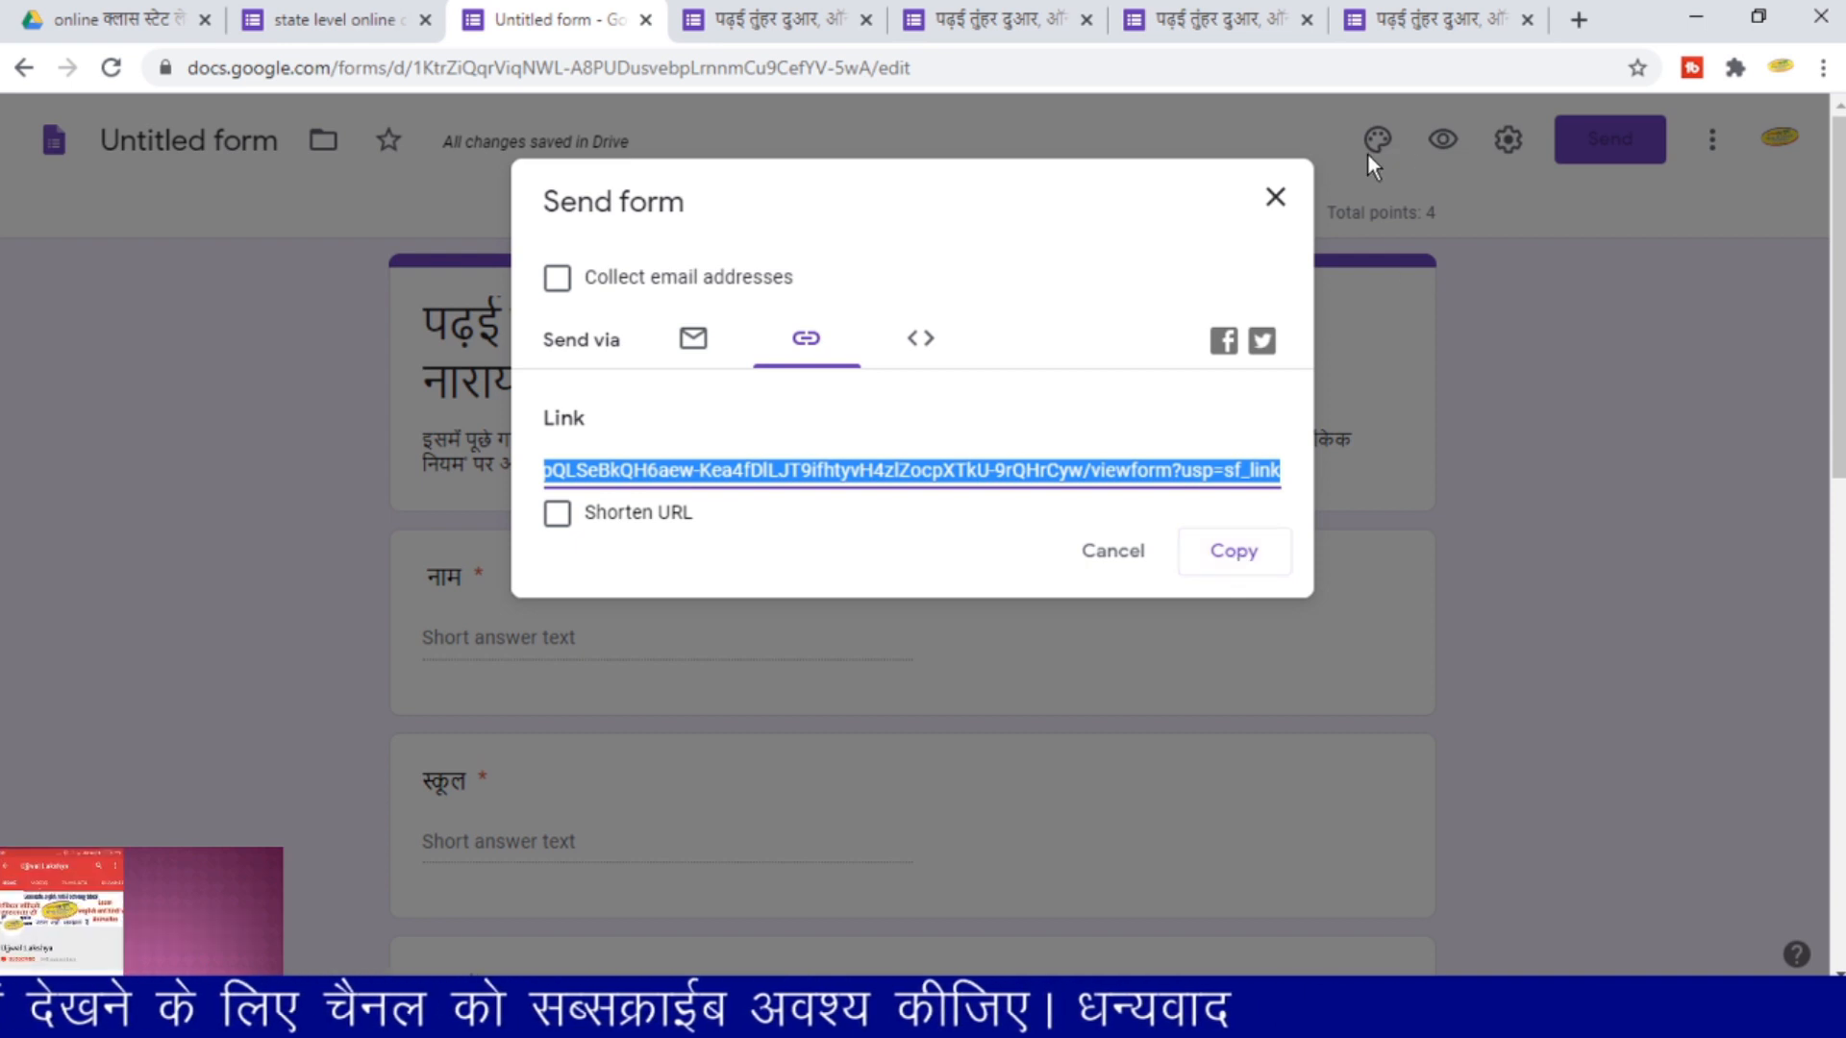
click(1276, 200)
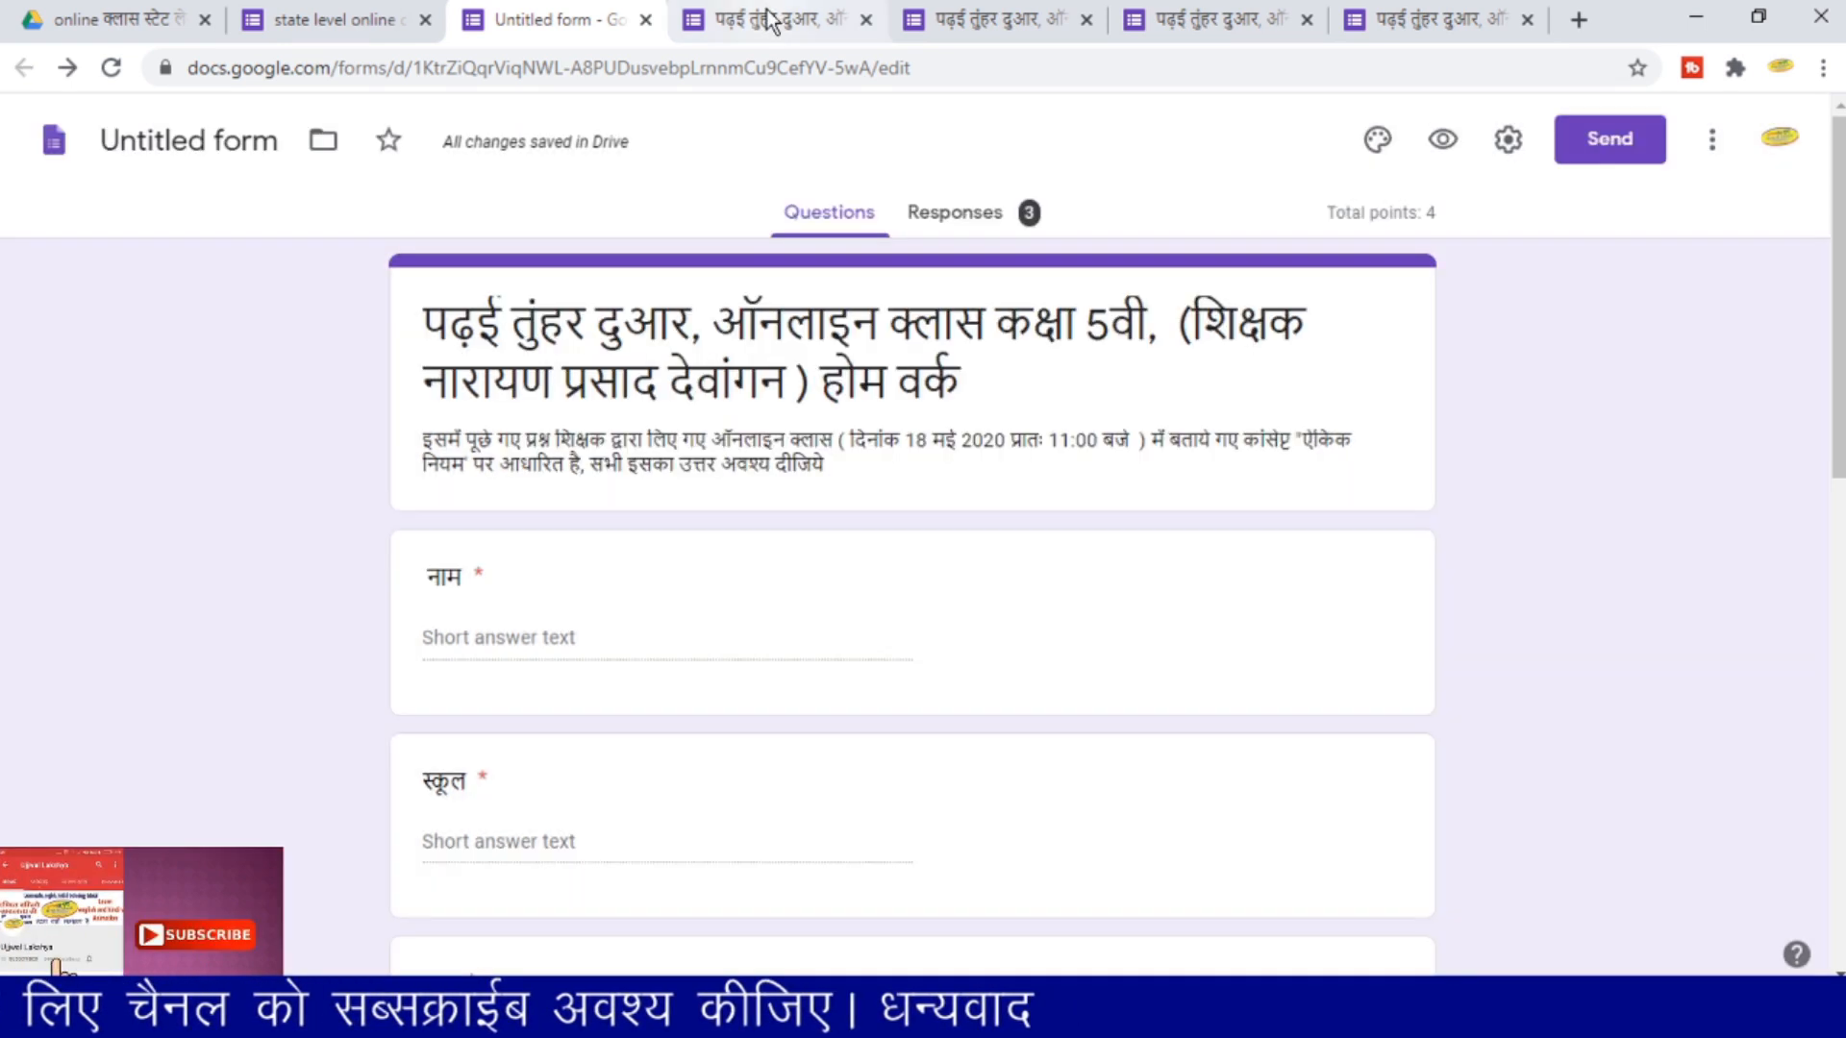
- Look through the respondent view of the homework form, from the नाम field down to the two capital questions
click(771, 17)
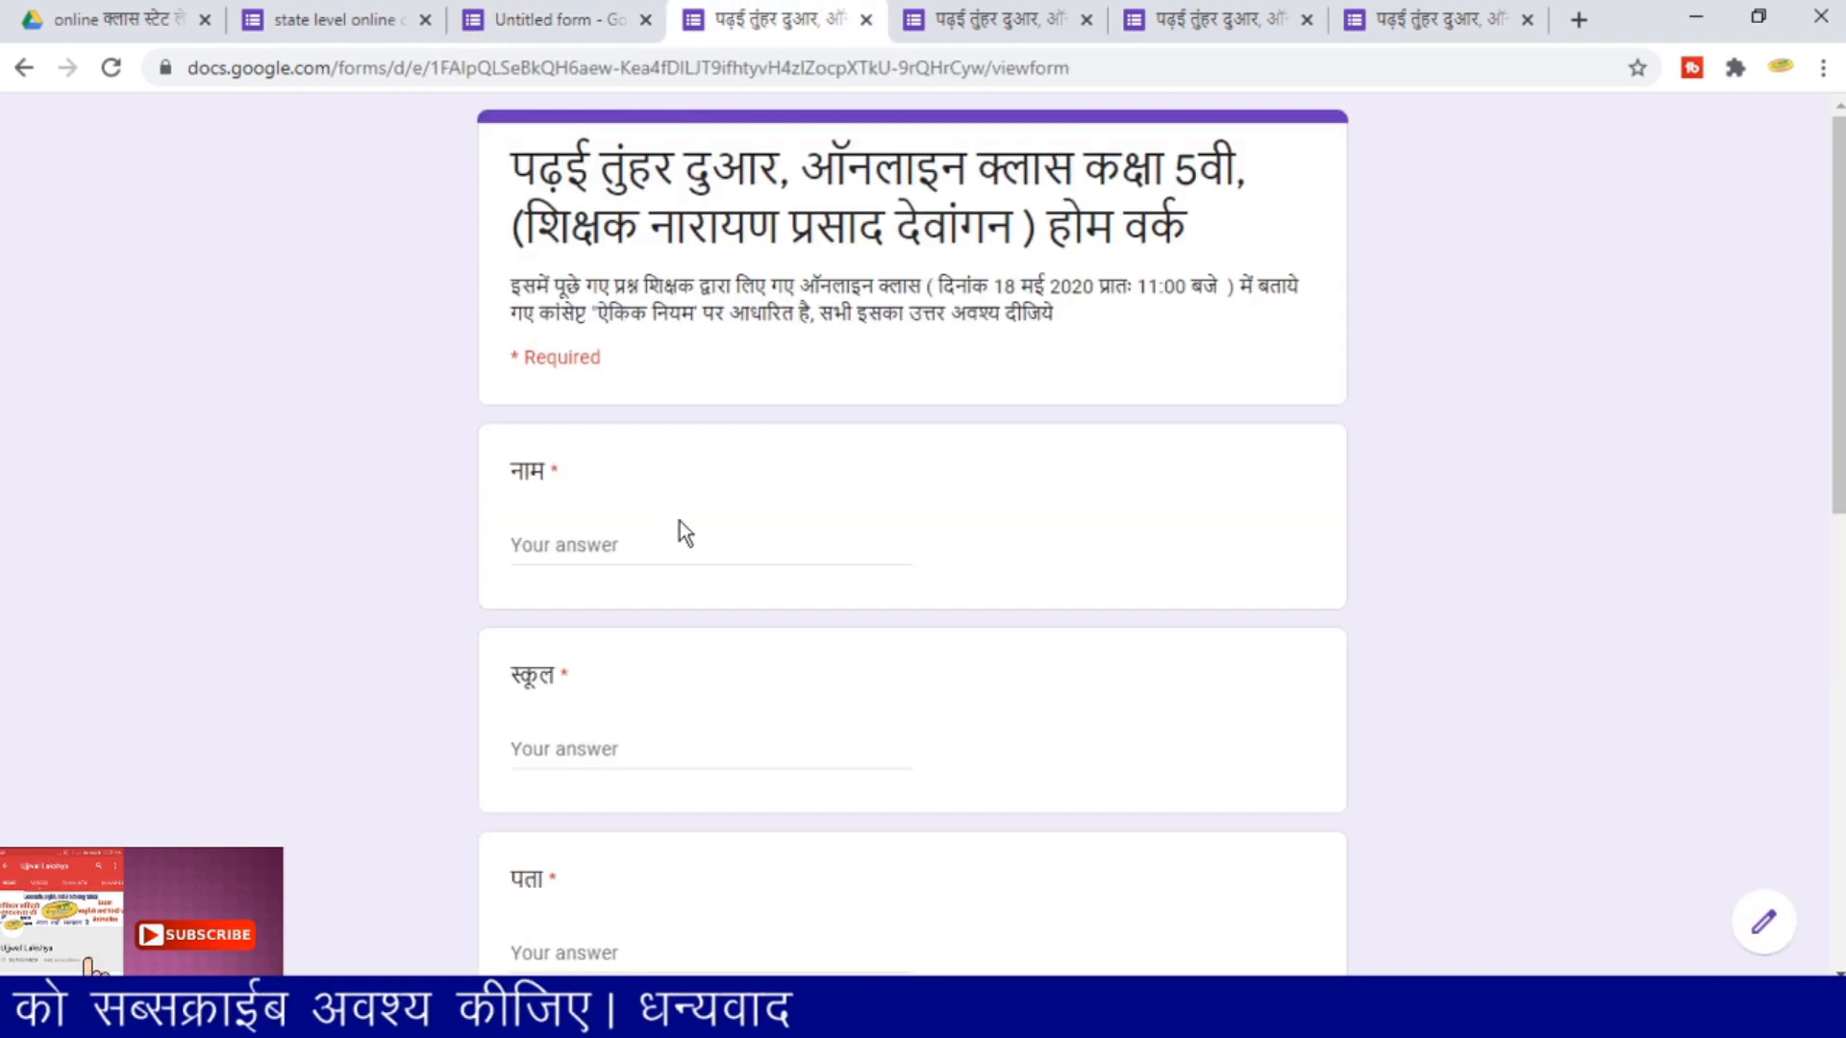
scroll(688, 536, down, 4)
scroll(688, 539, down, 5)
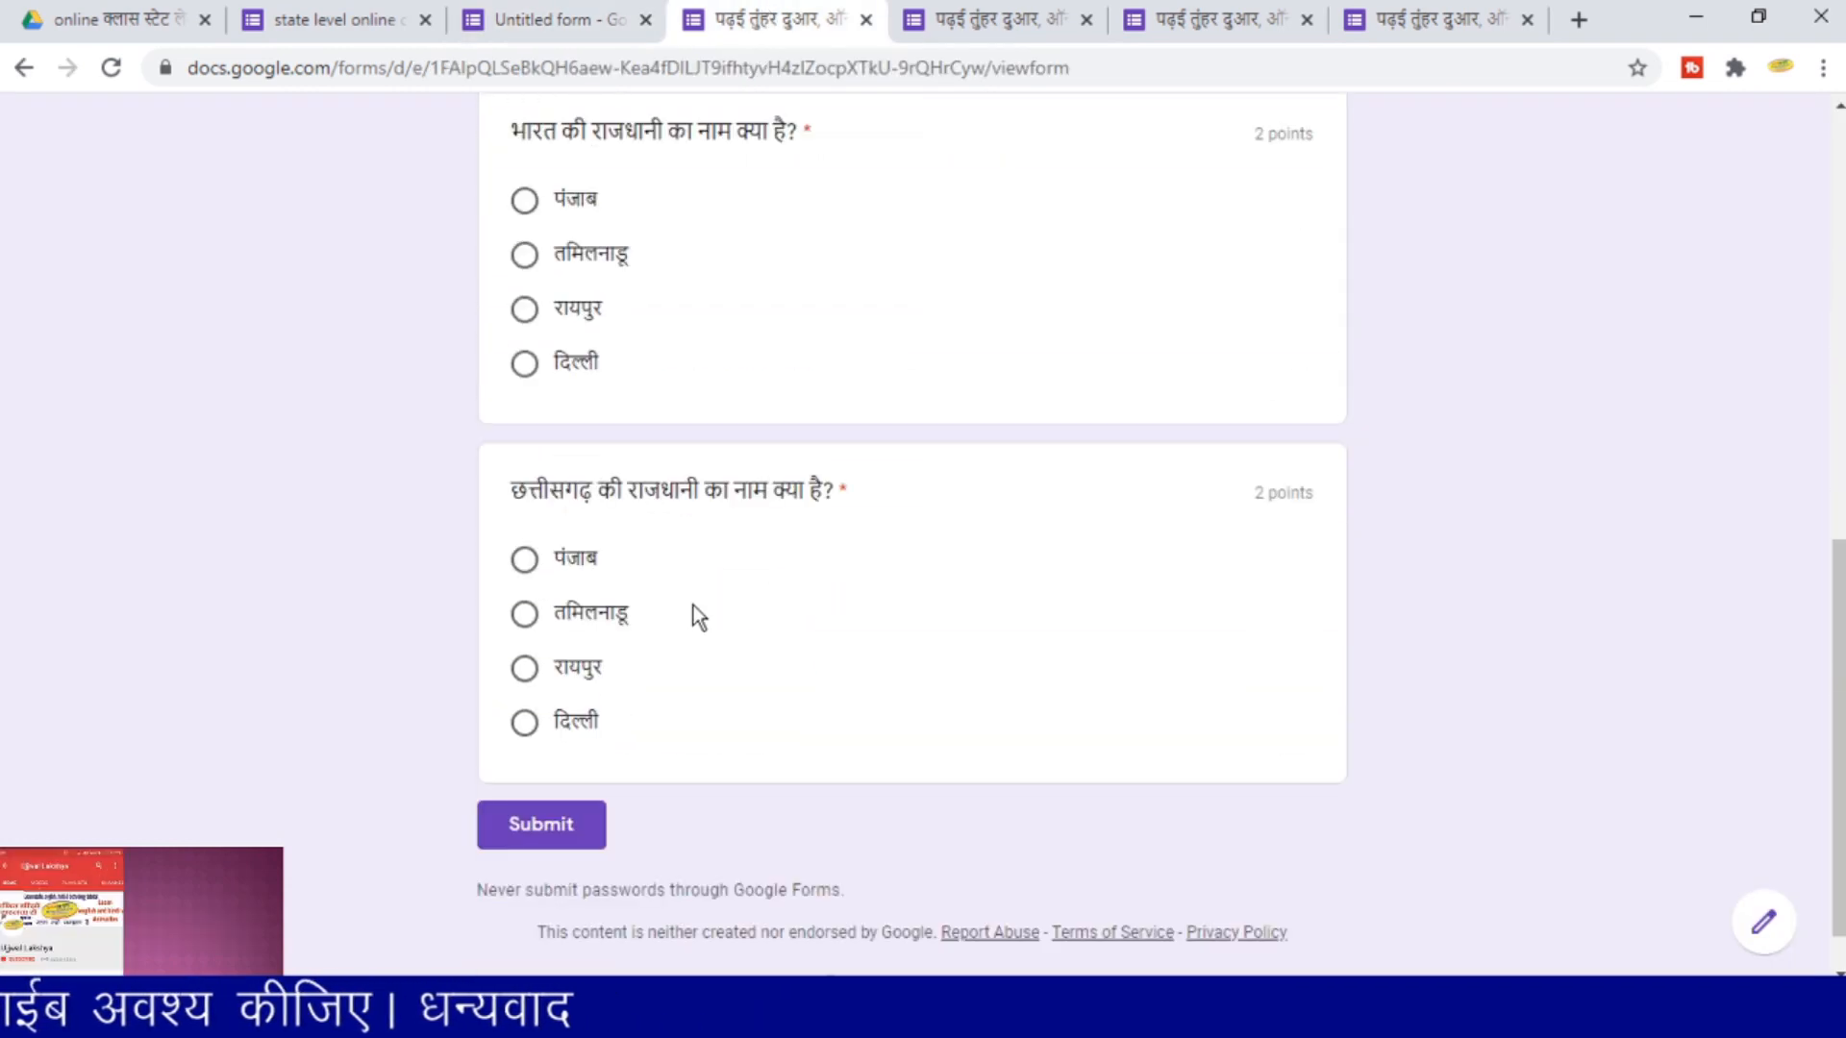
scroll(692, 618, up, 10)
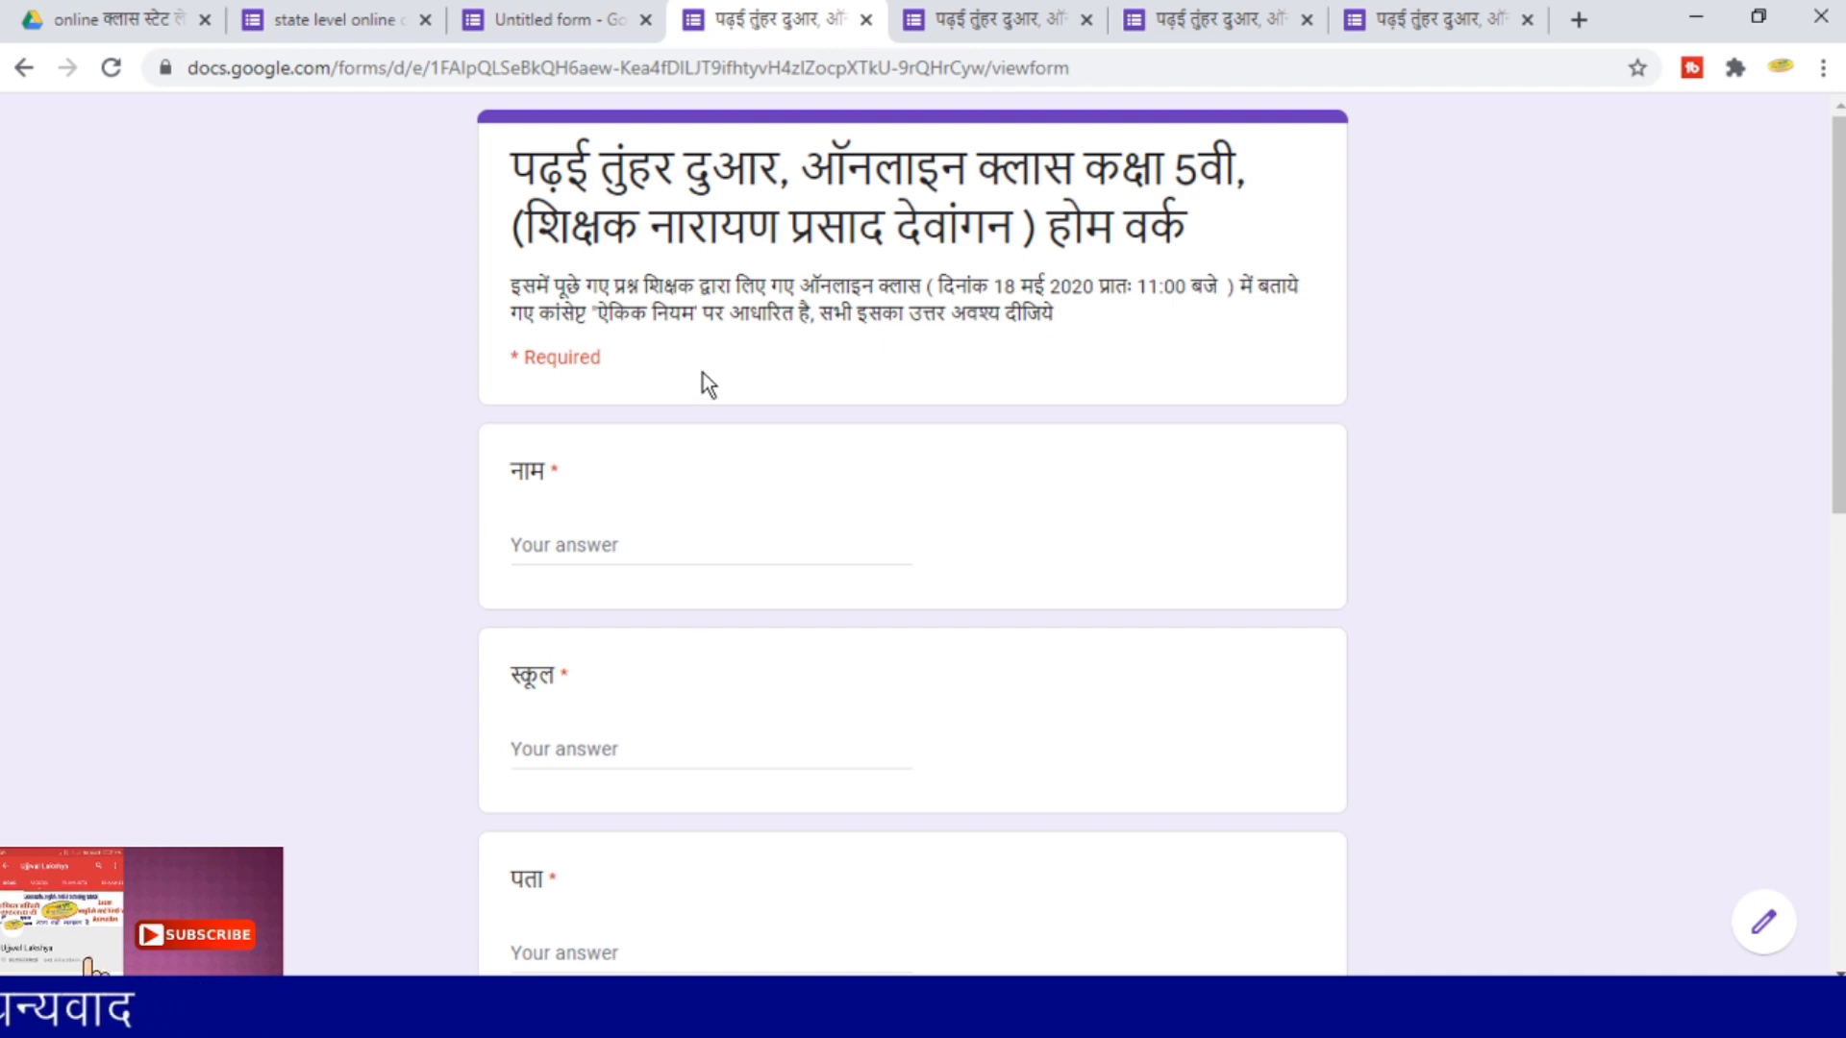
- Return to the form editor and create a new spreadsheet named "Untitled form (Responses)" as the destination for the form's responses
click(558, 21)
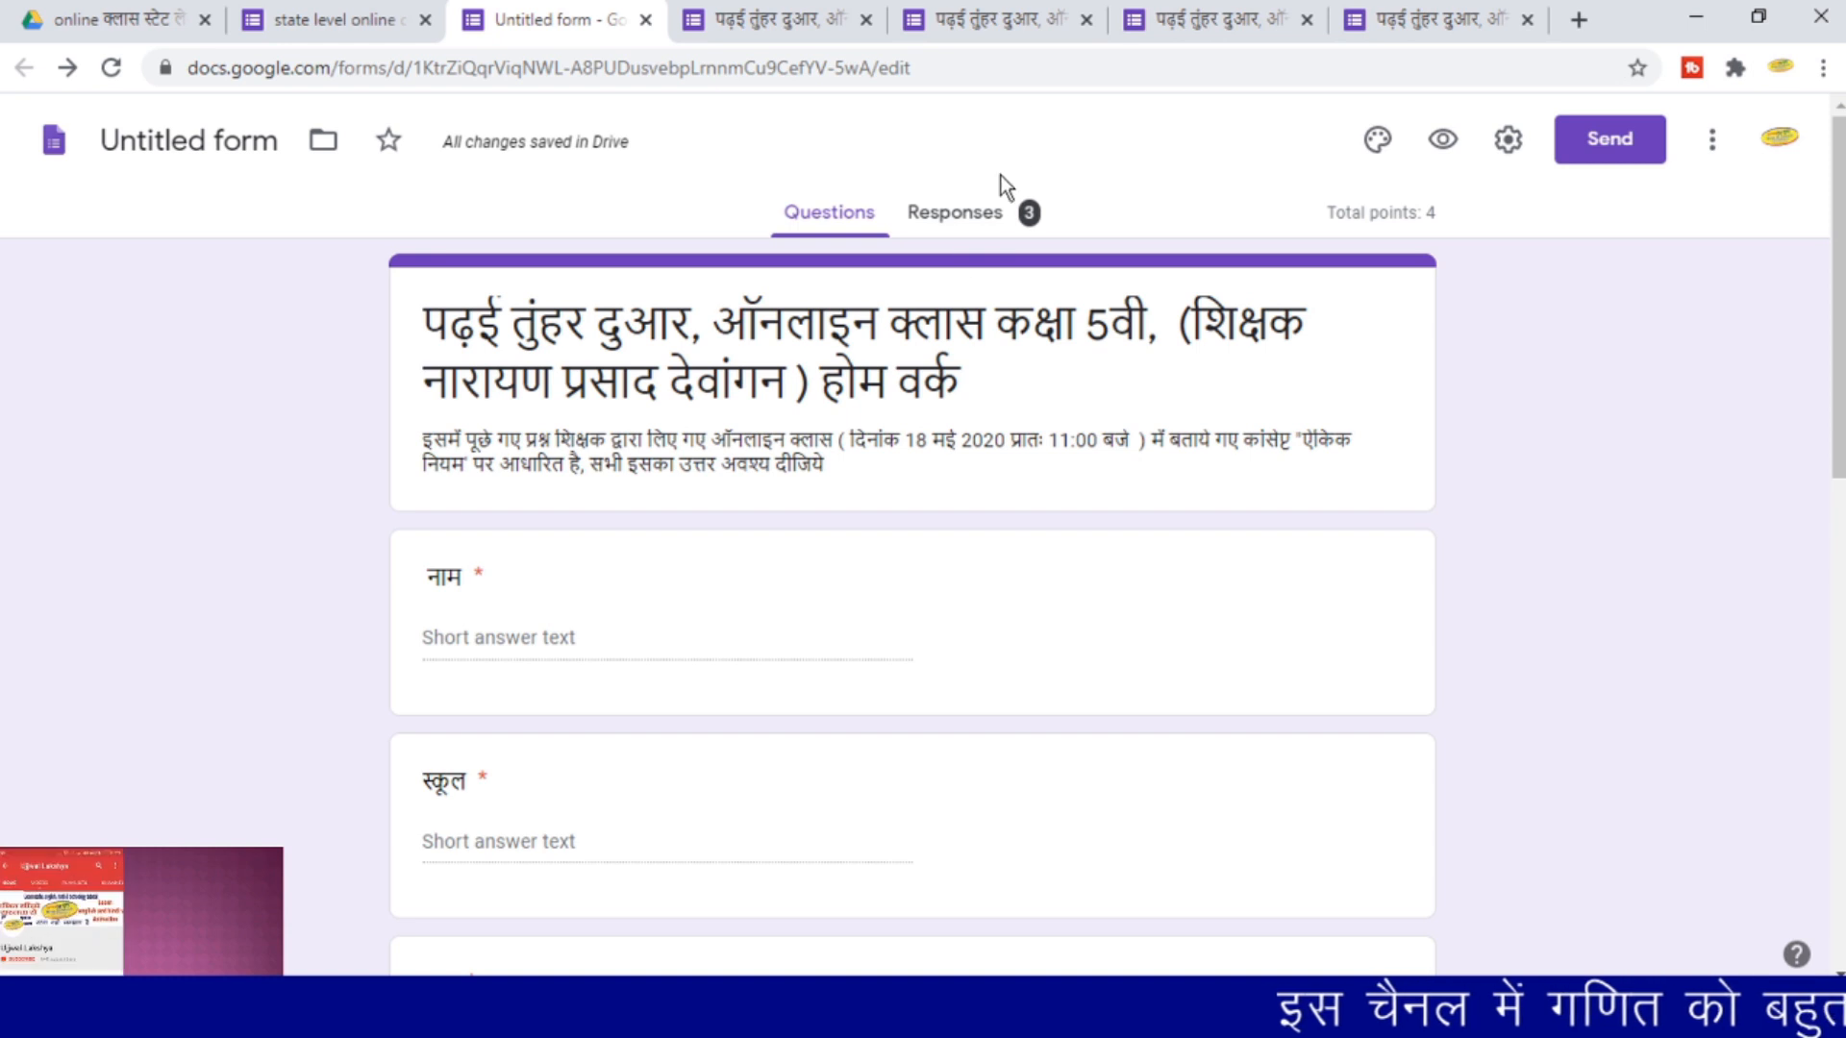
click(973, 217)
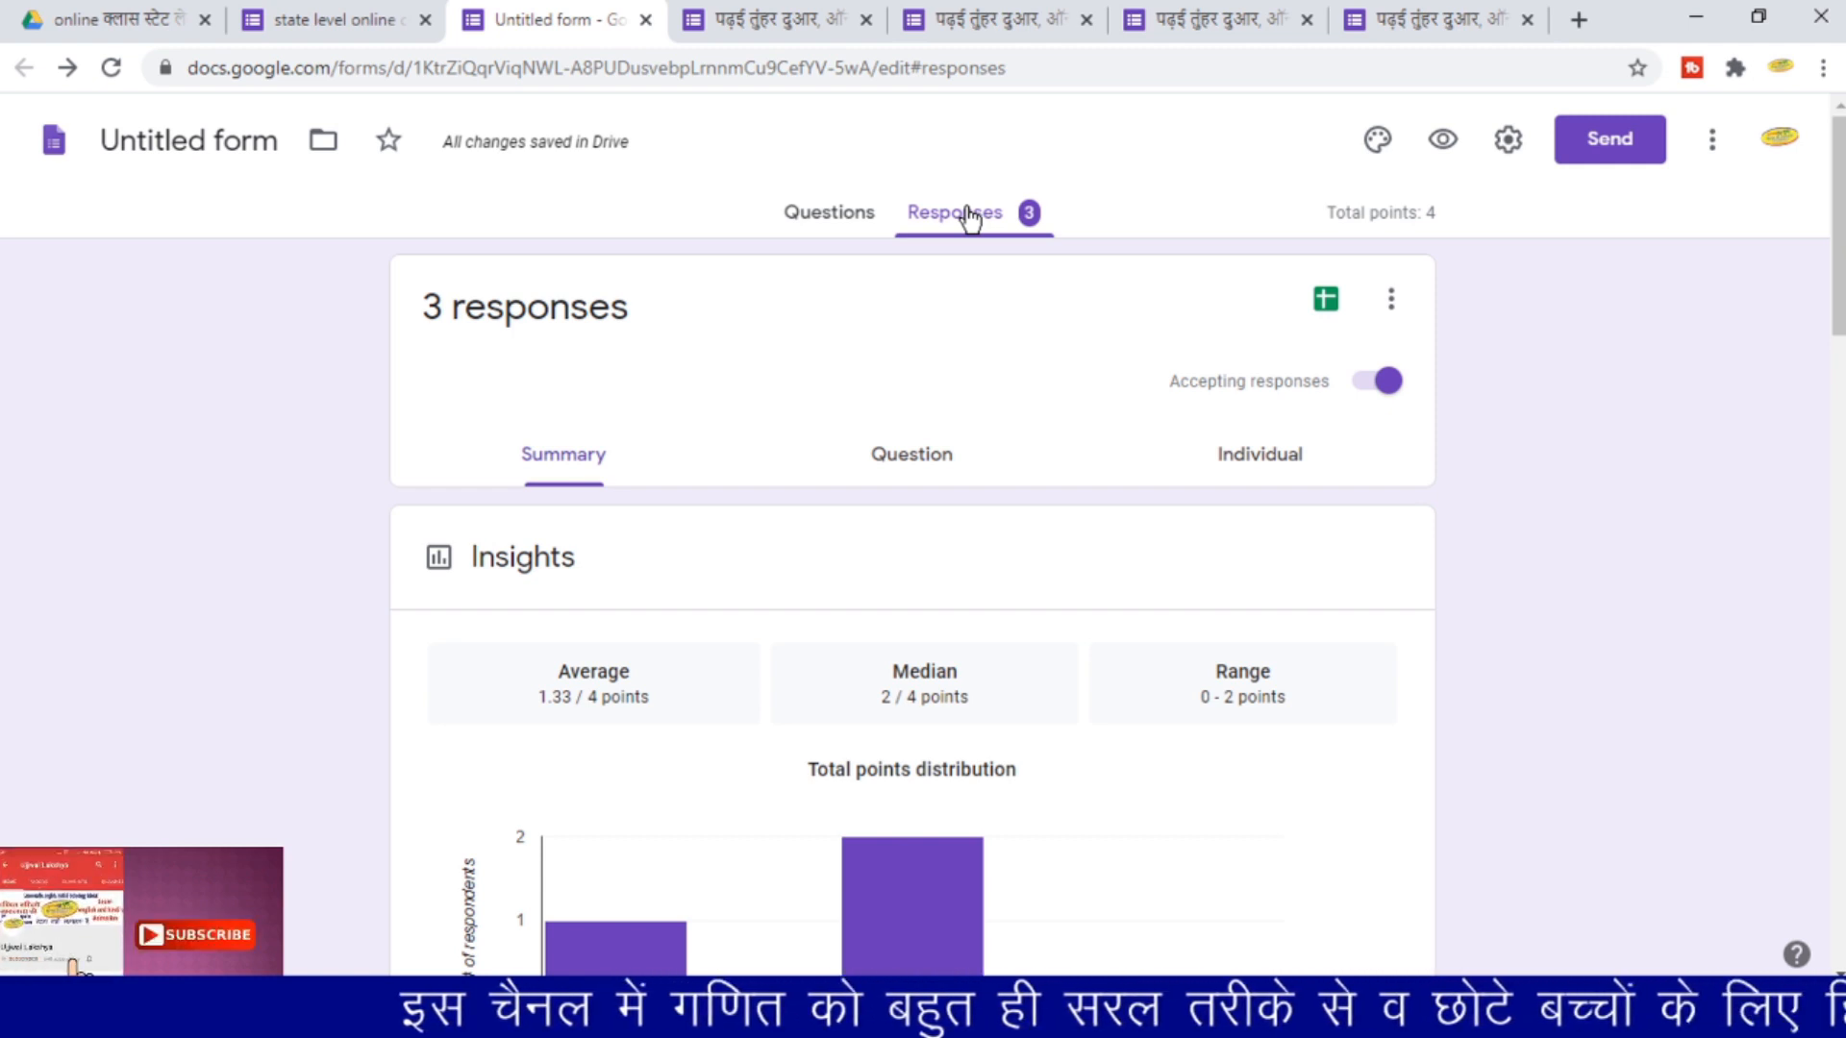
click(1325, 304)
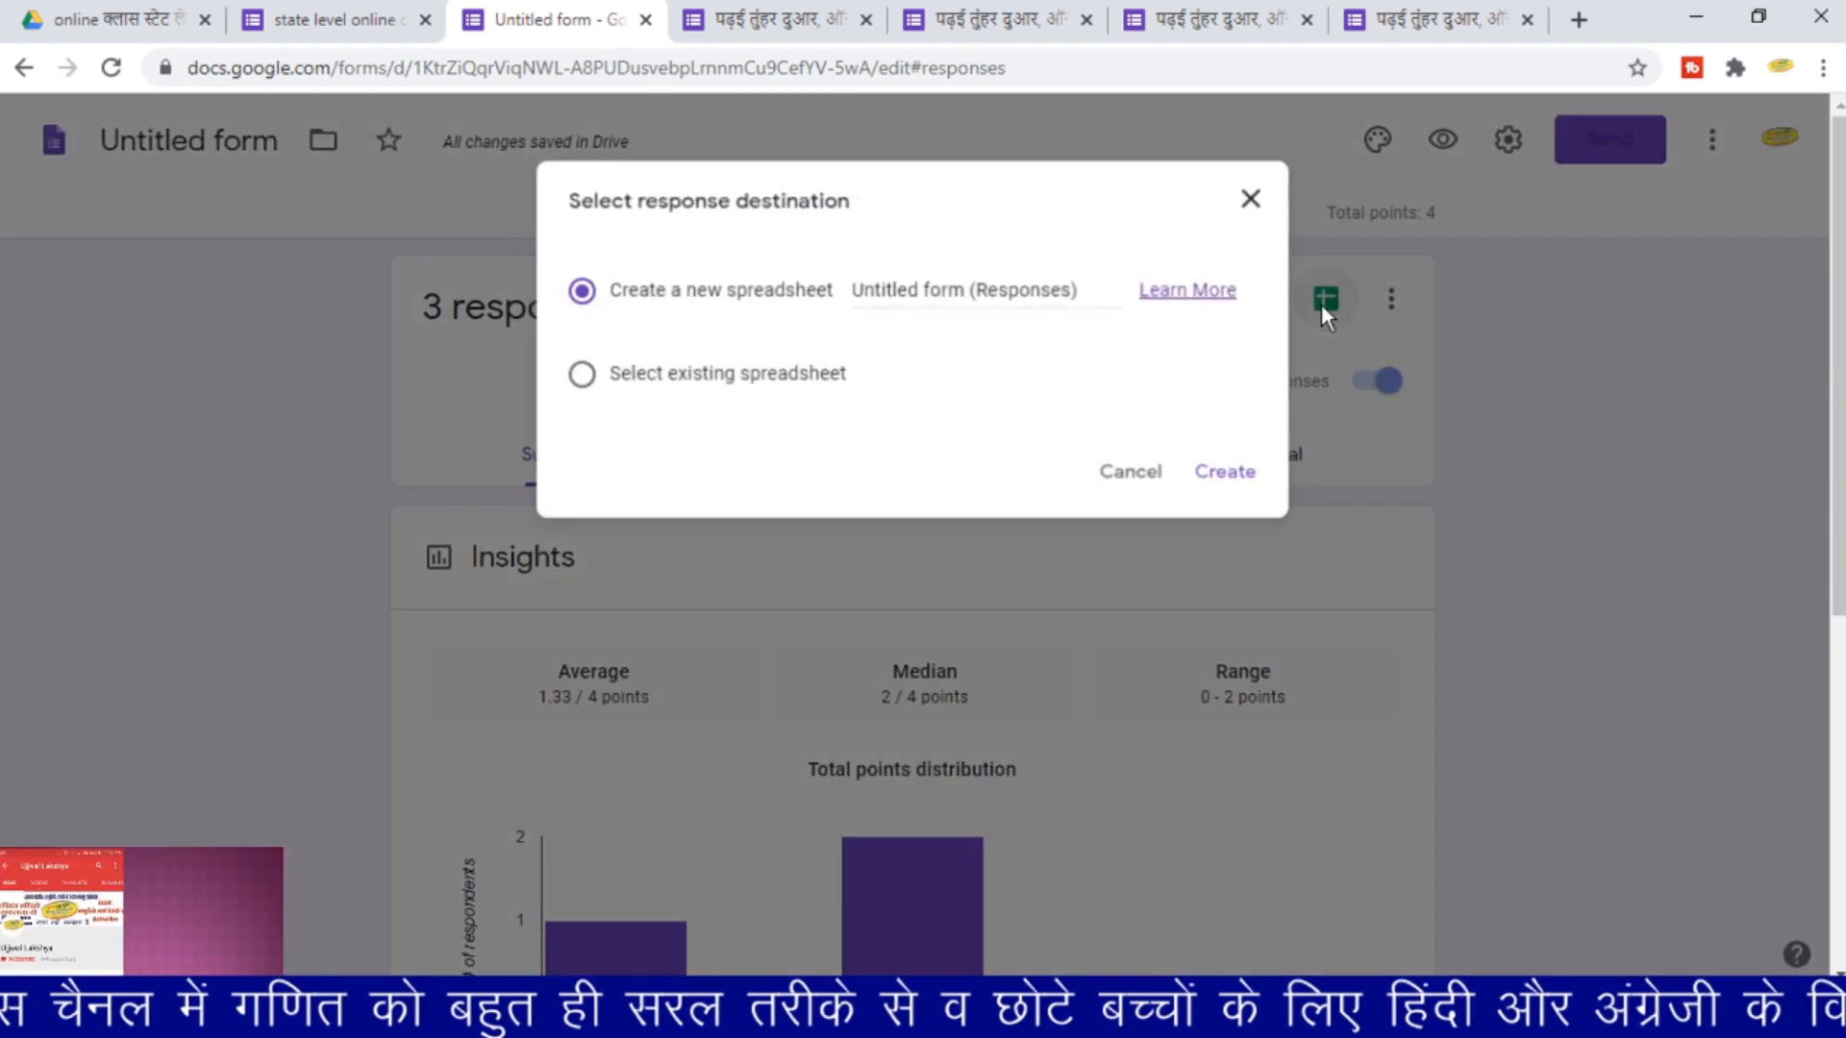
click(1234, 474)
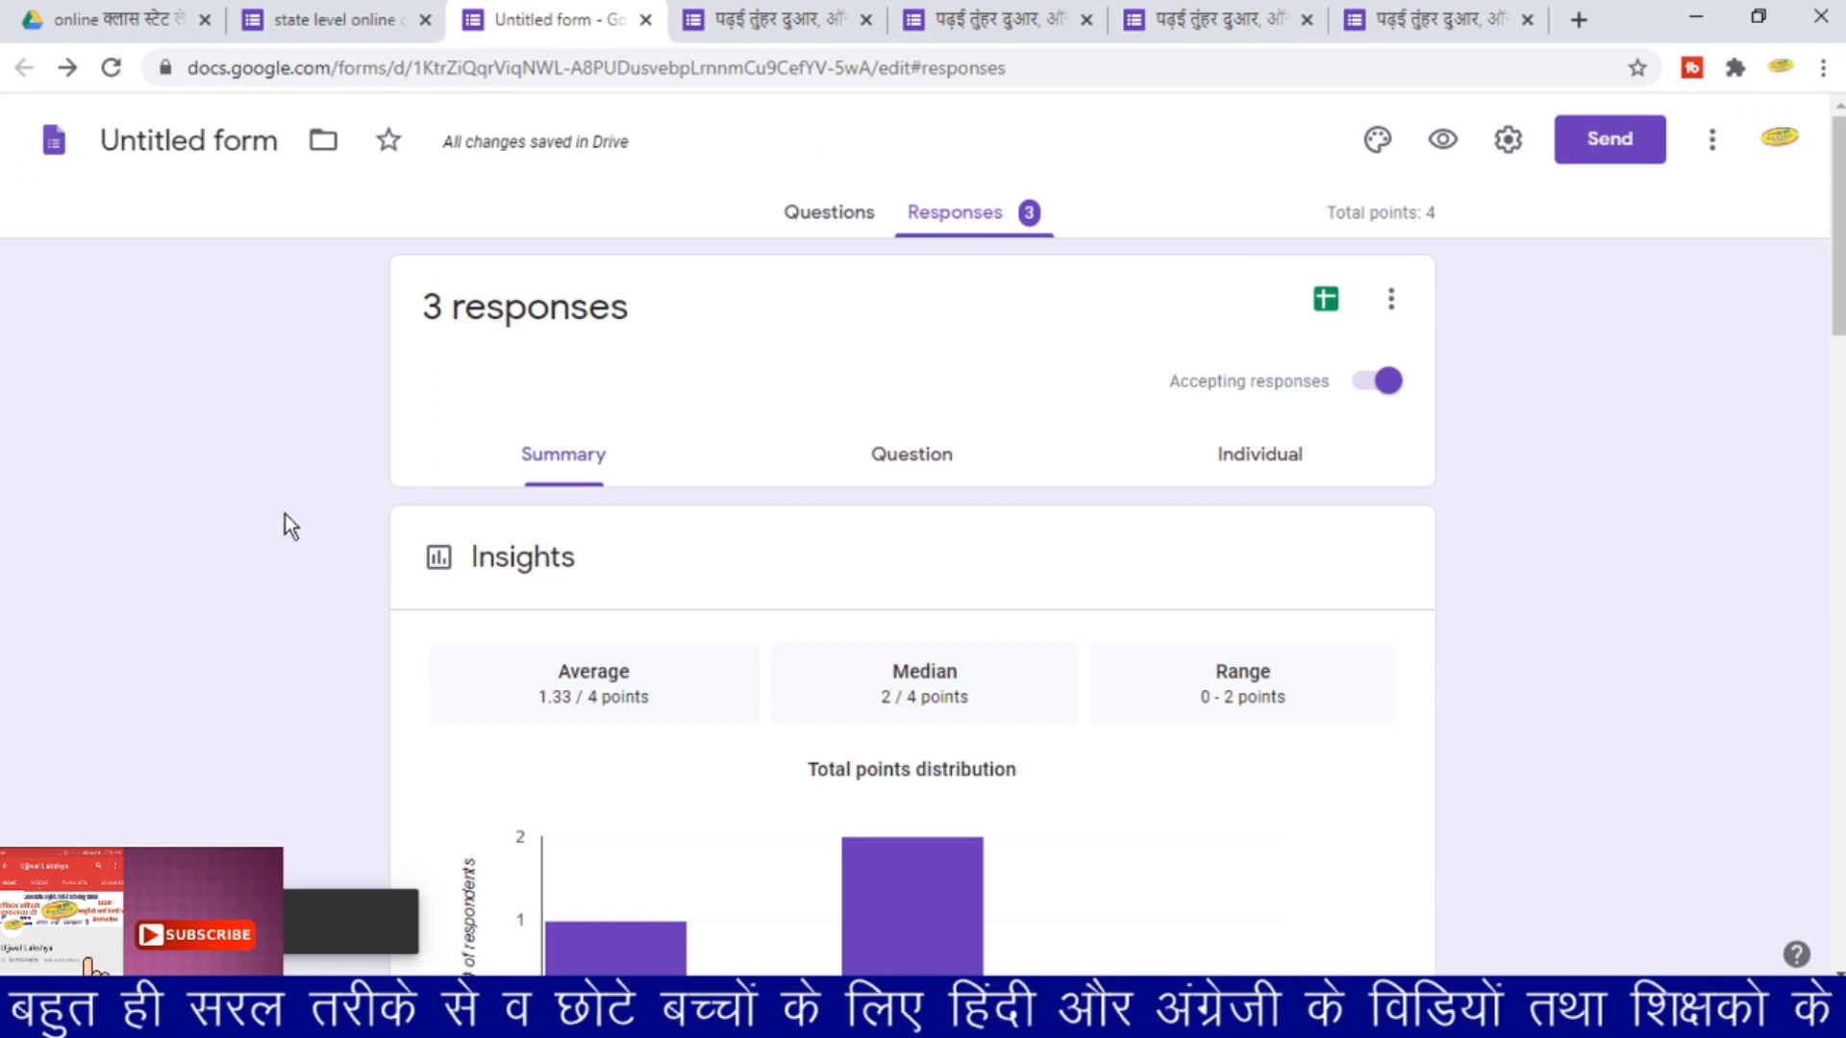